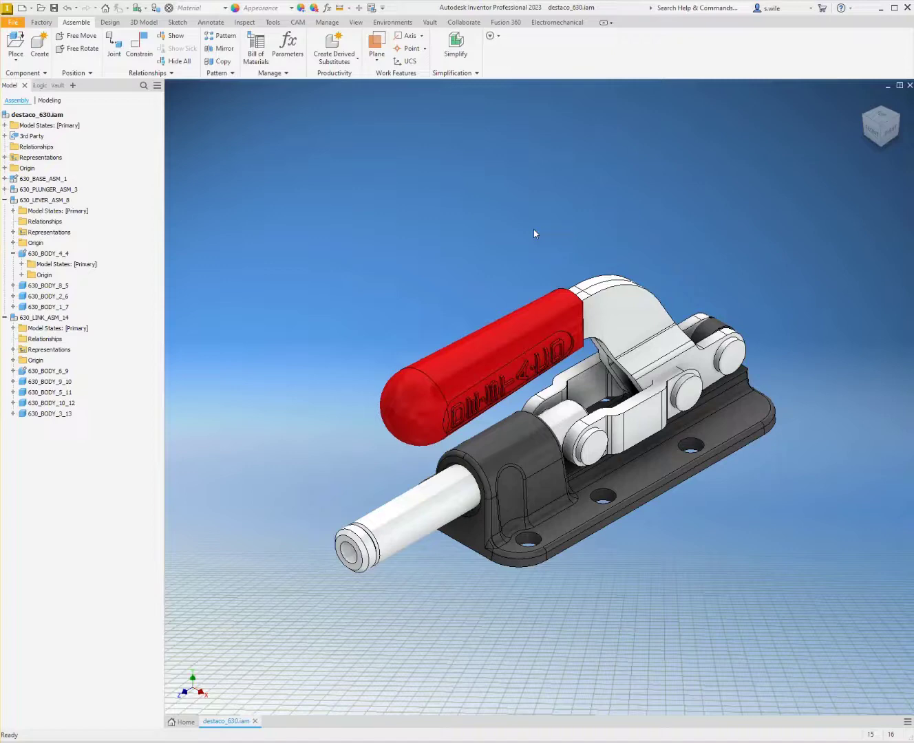
Step: Pull the lever, plunger and link subassemblies of destaco_630.iam away from the base to inspect them, and close the file
middle_click_drag(502, 234, 462, 335, "shift")
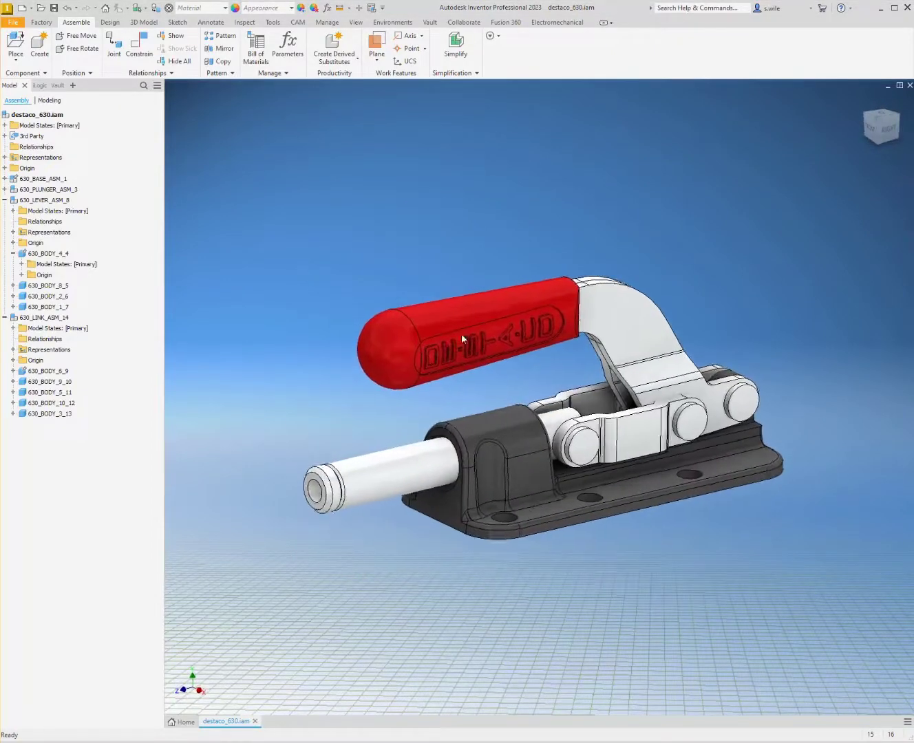
left_click_drag(445, 316, 471, 163)
left_click_drag(403, 450, 325, 353)
left_click_drag(609, 442, 583, 355)
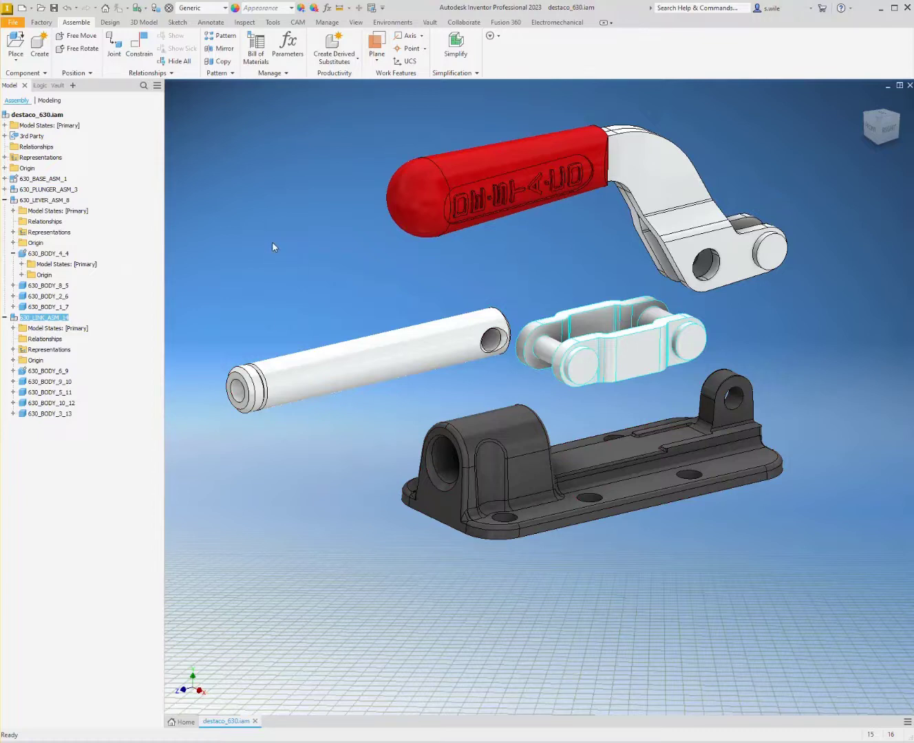
left_click(255, 722)
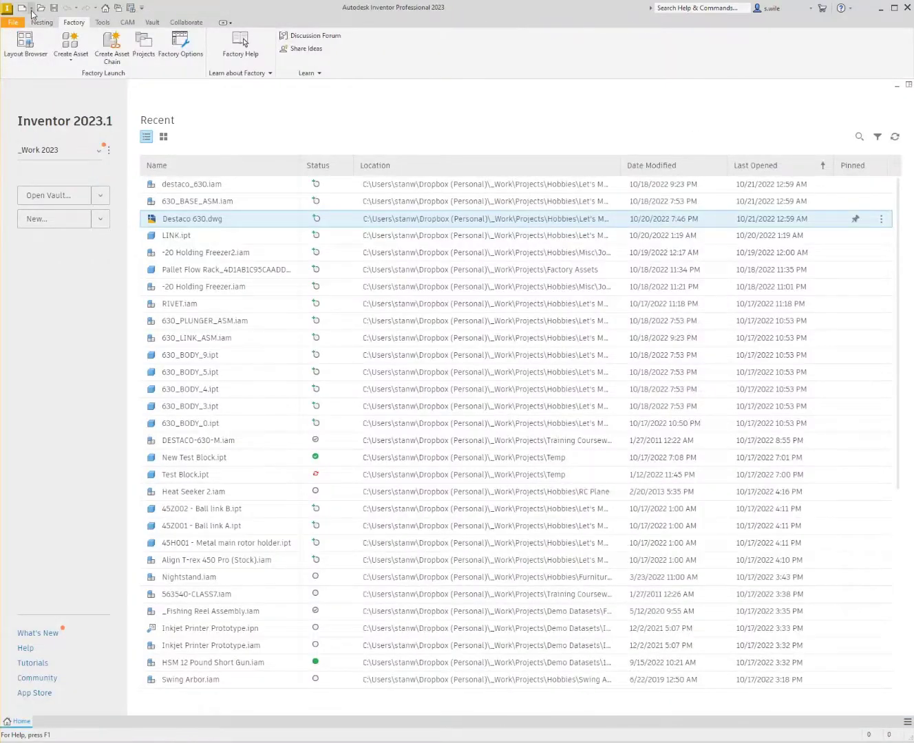
Step: Create a new assembly and browse to the Hobbies > Let's Model > Destaco Clamp folder for component placement
left_click(31, 10)
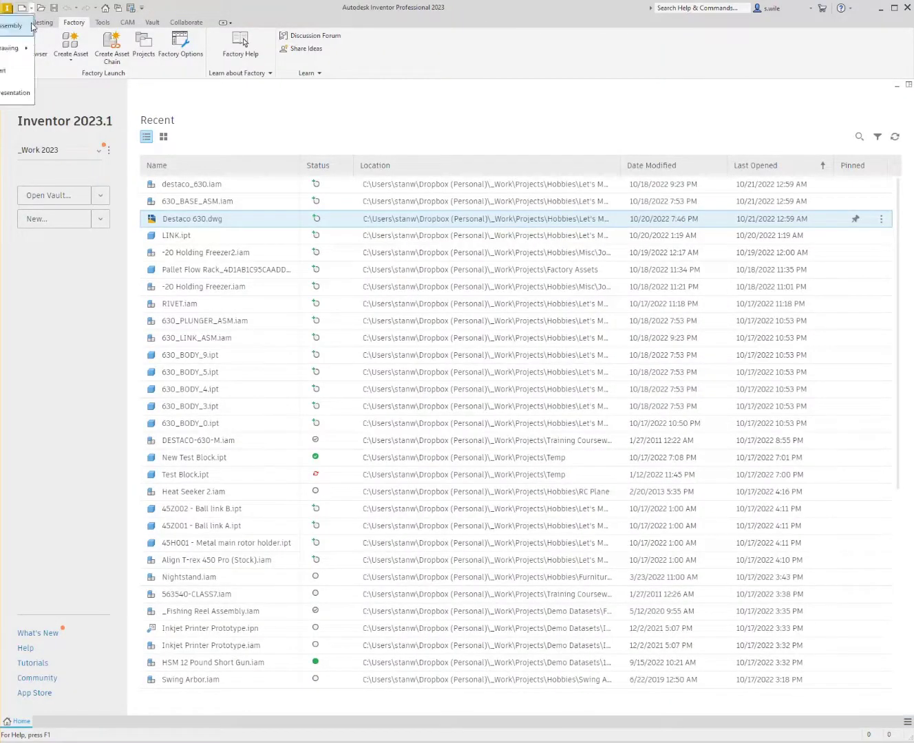
left_click(14, 28)
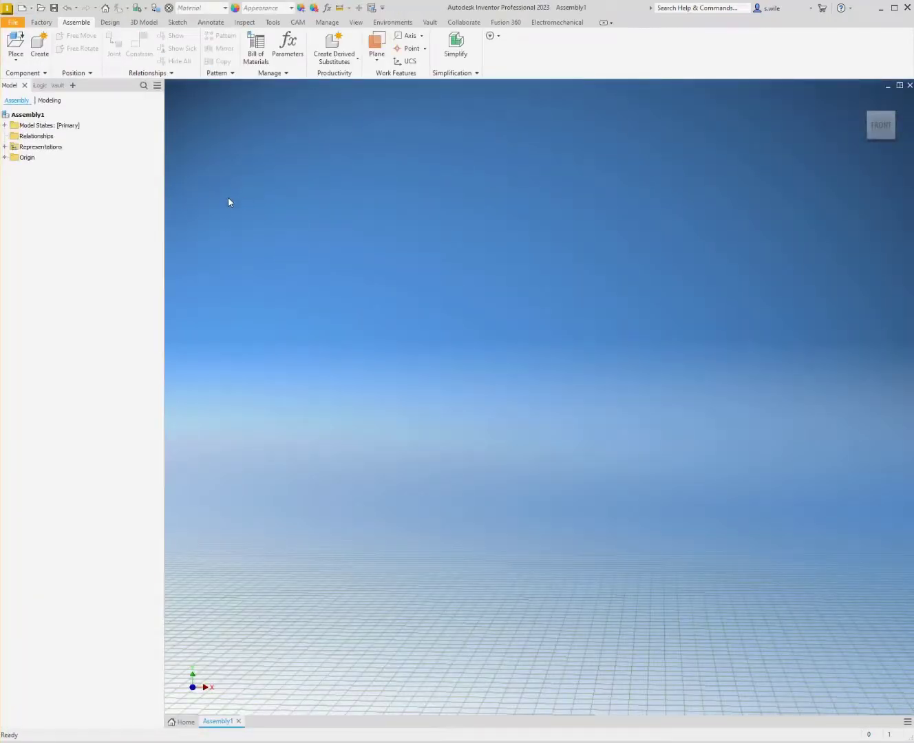
key("p")
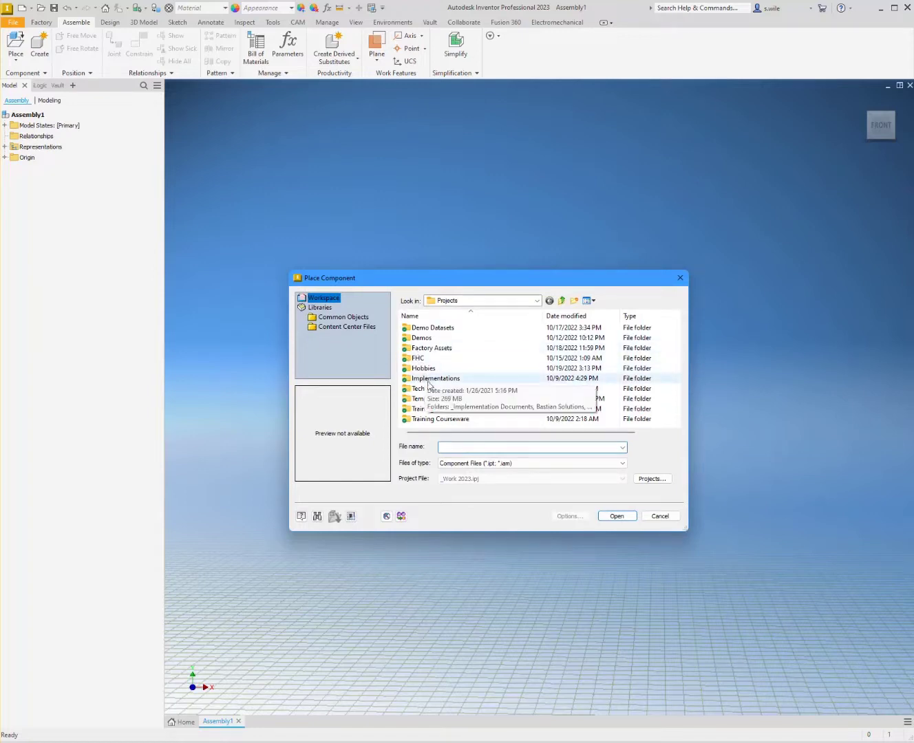
double_click(407, 372)
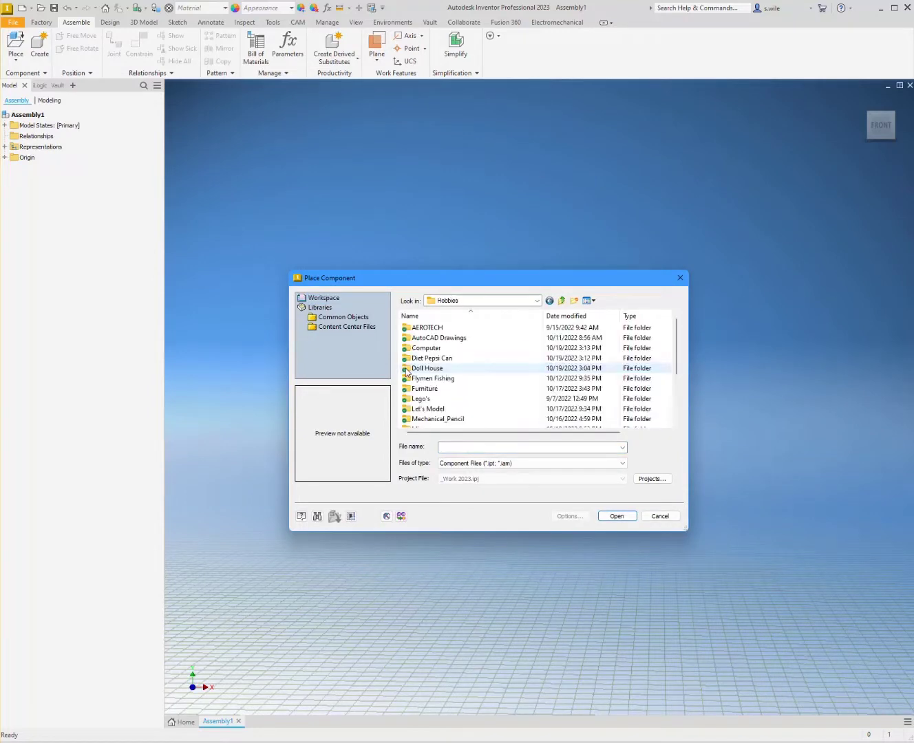
double_click(416, 409)
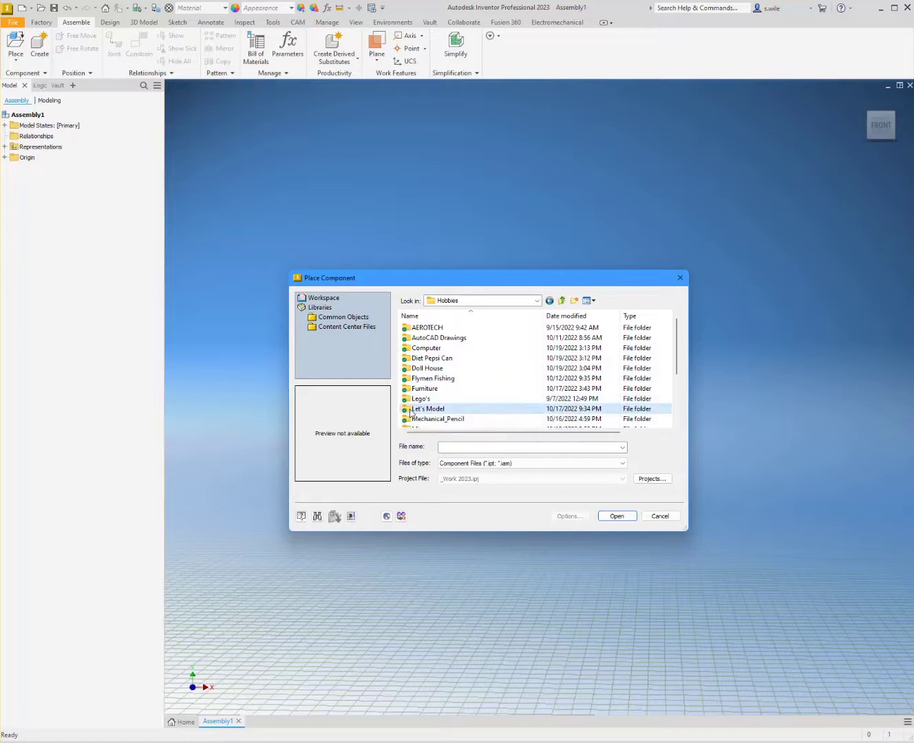
left_click(540, 352)
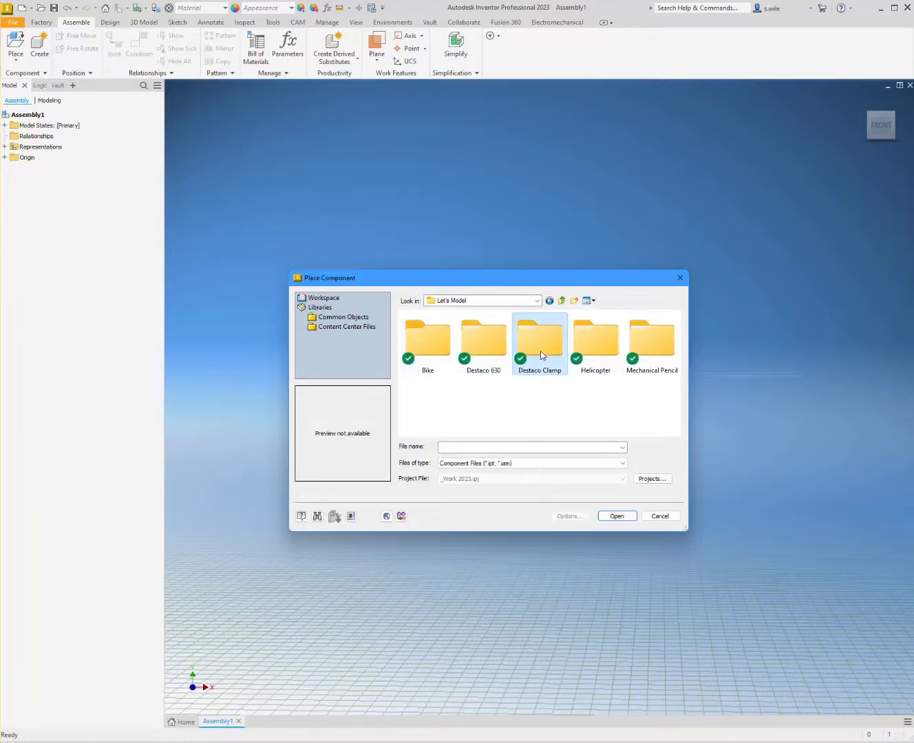
double_click(550, 340)
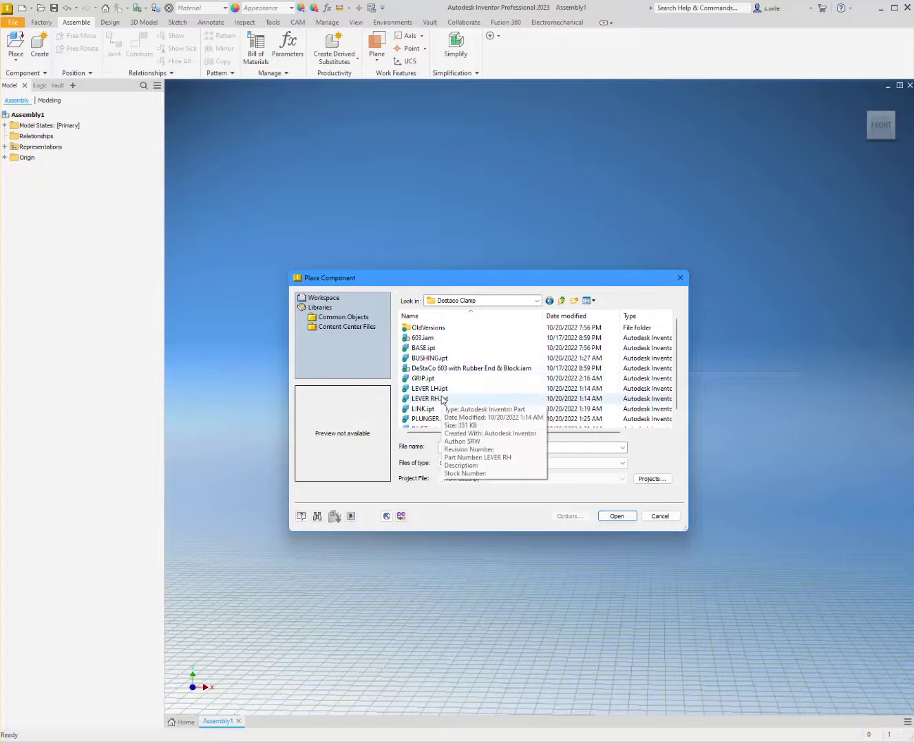
Step: Place one BASE.ipt component grounded at the assembly origin
left_click(440, 349)
left_click(617, 516)
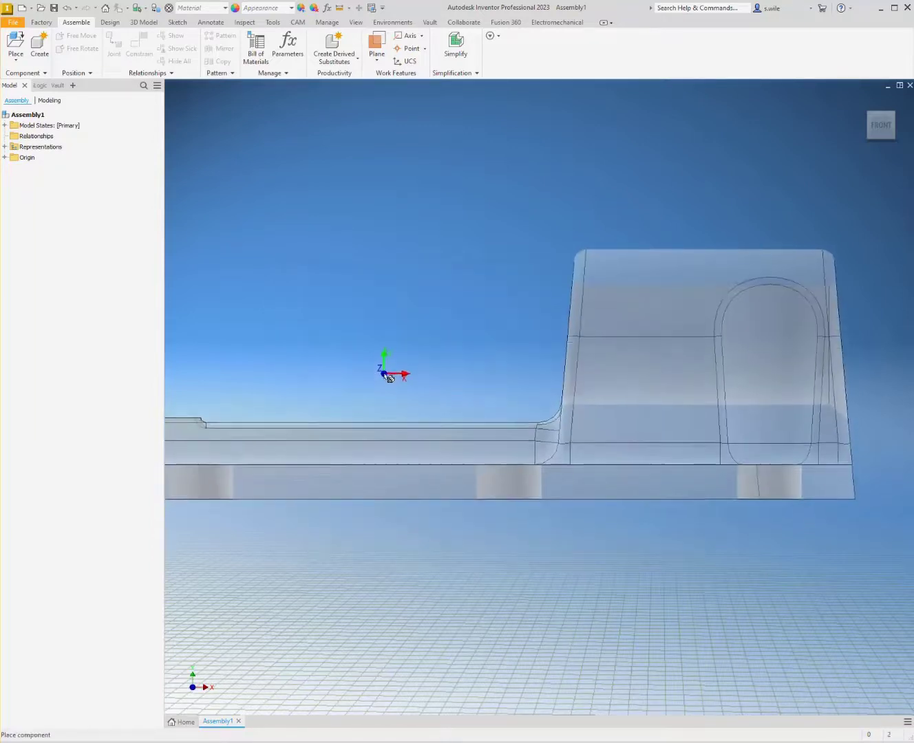
right_click(445, 338)
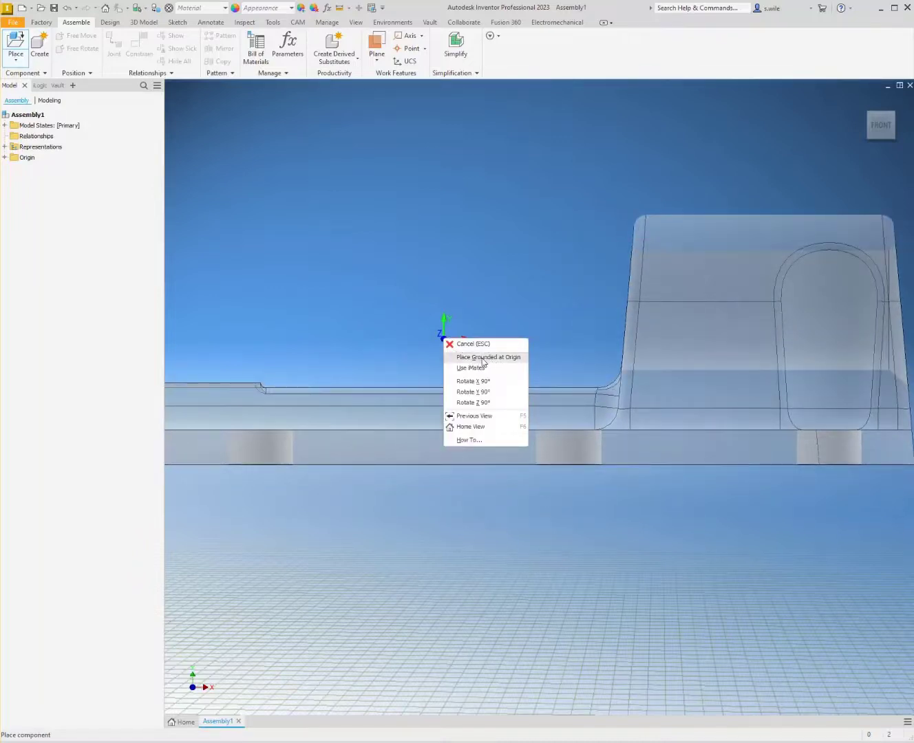
left_click(486, 357)
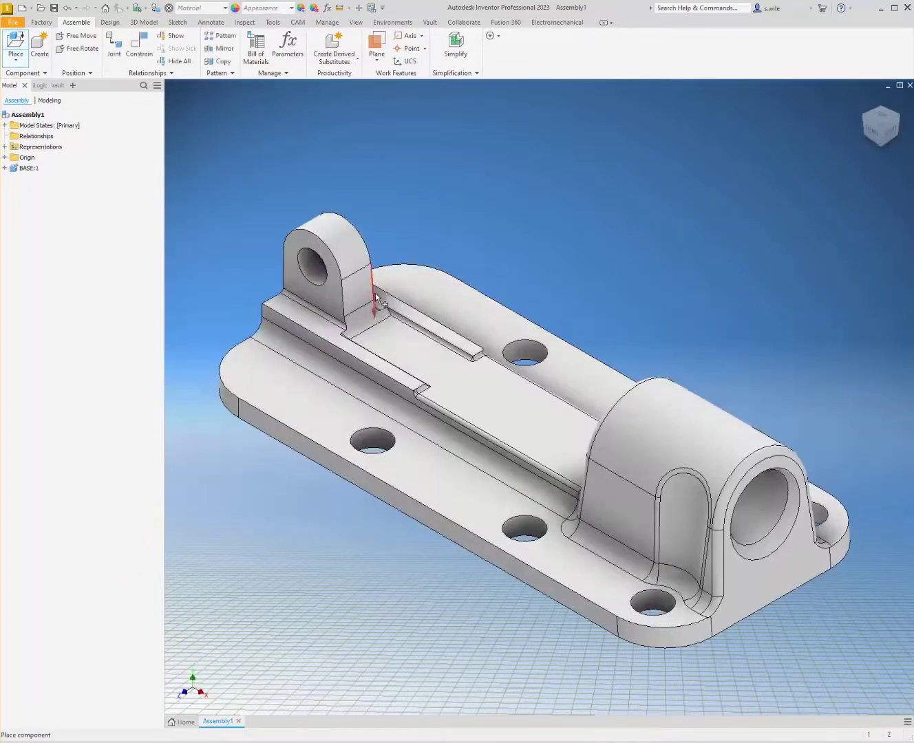
key("Escape")
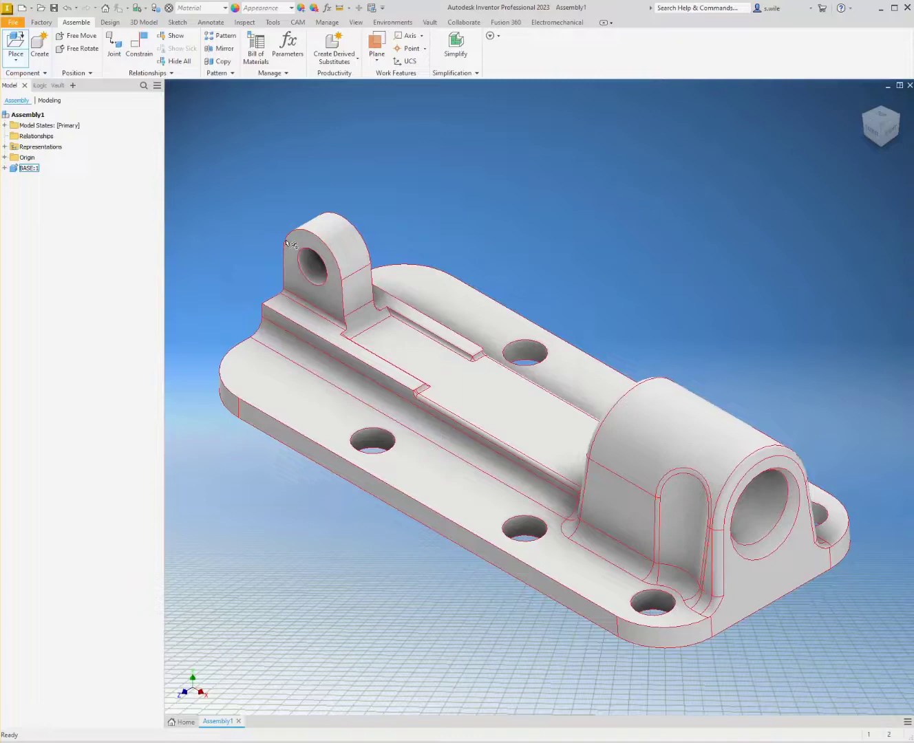
left_click(29, 169)
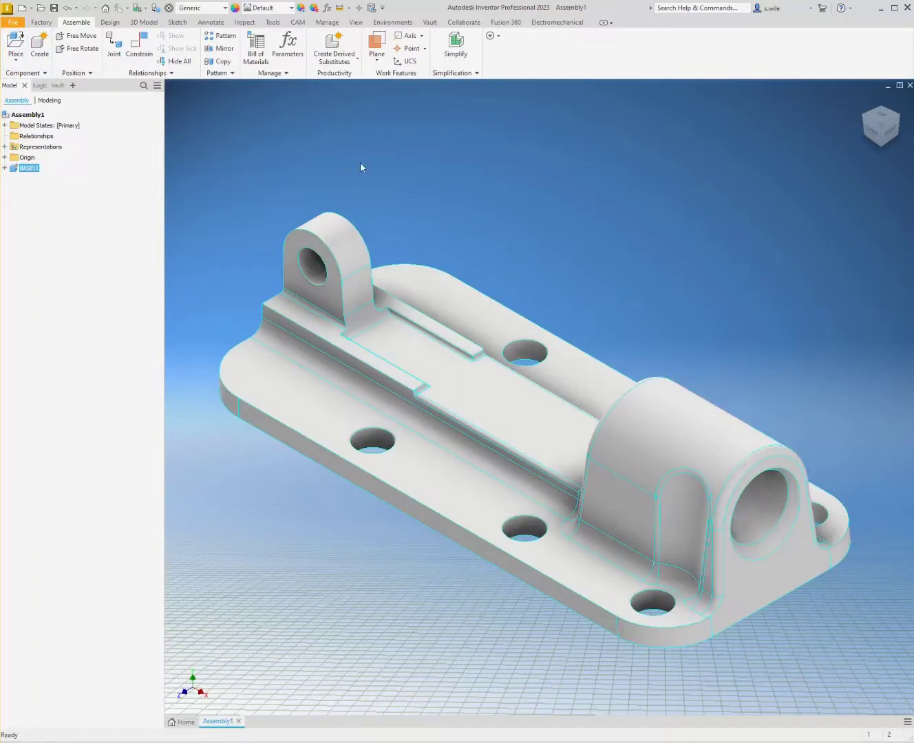
left_click(409, 179)
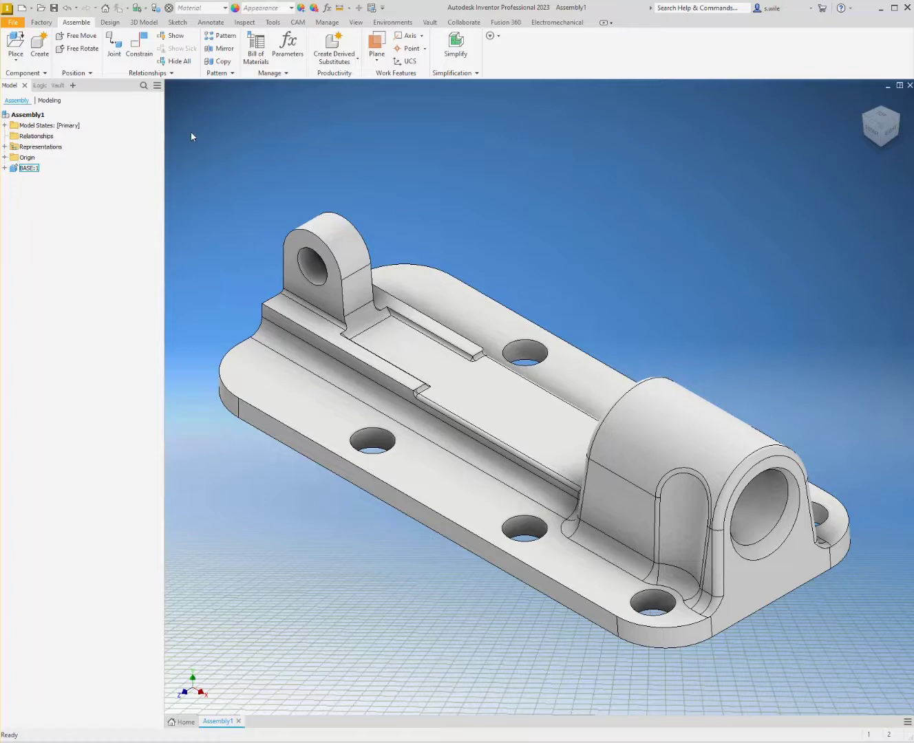
Step: Place LEVER LH.ipt and LEVER RH.ipt together in the assembly and move the LH lever clear above the base
key("p")
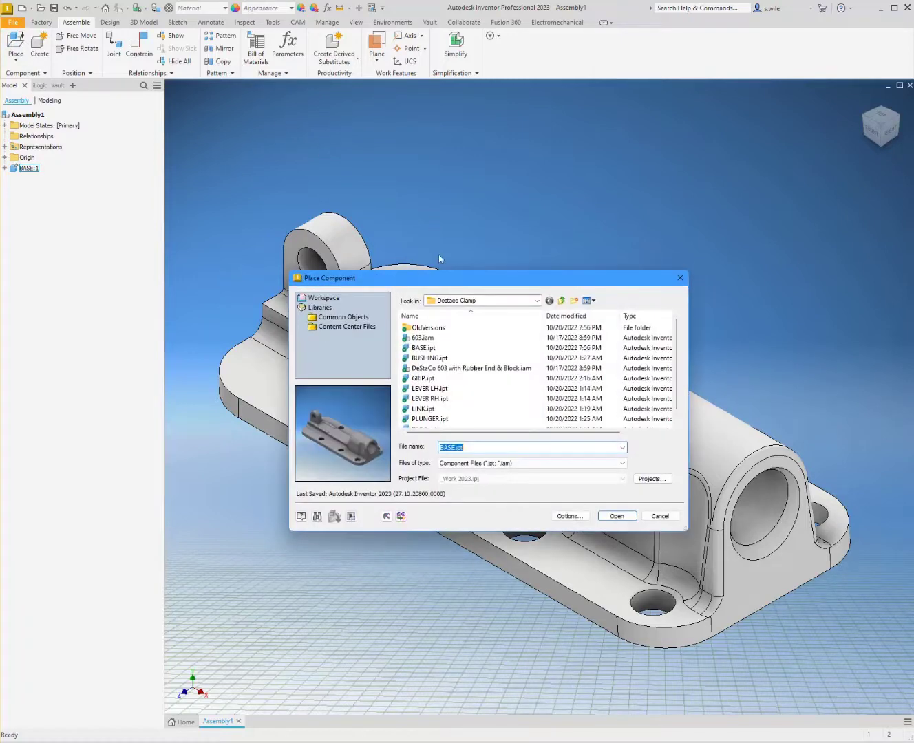
left_click(432, 391)
left_click(437, 400, "shift")
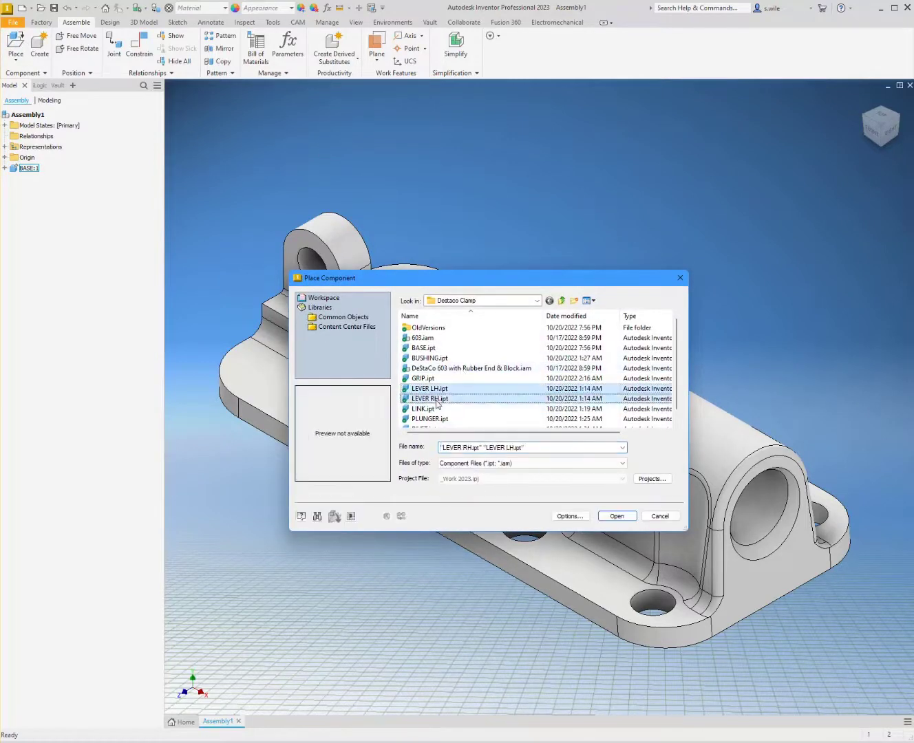
left_click(615, 516)
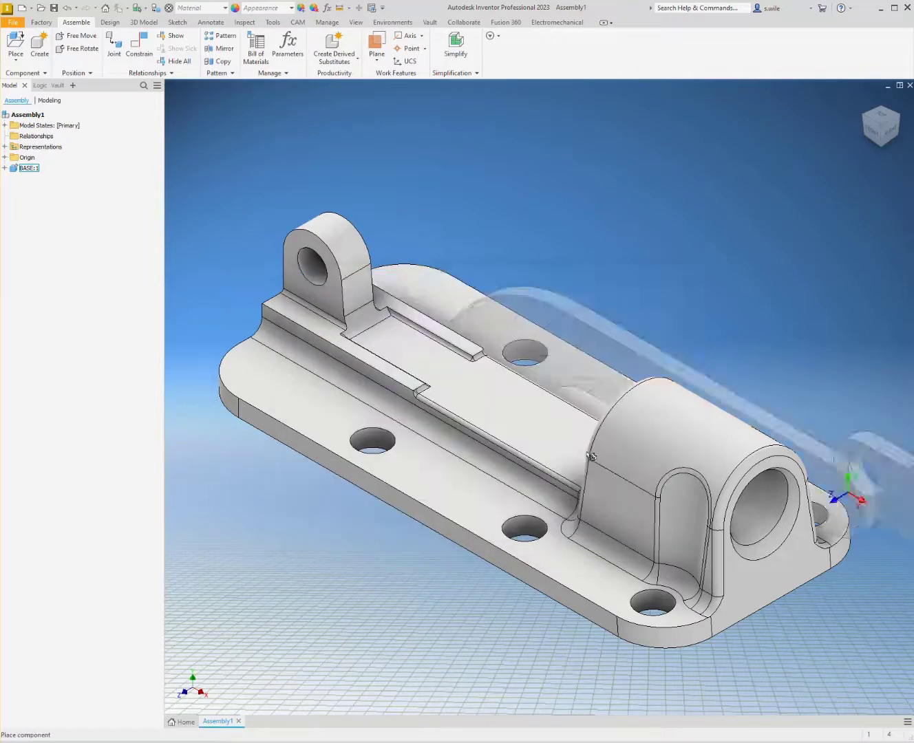
left_click(462, 229)
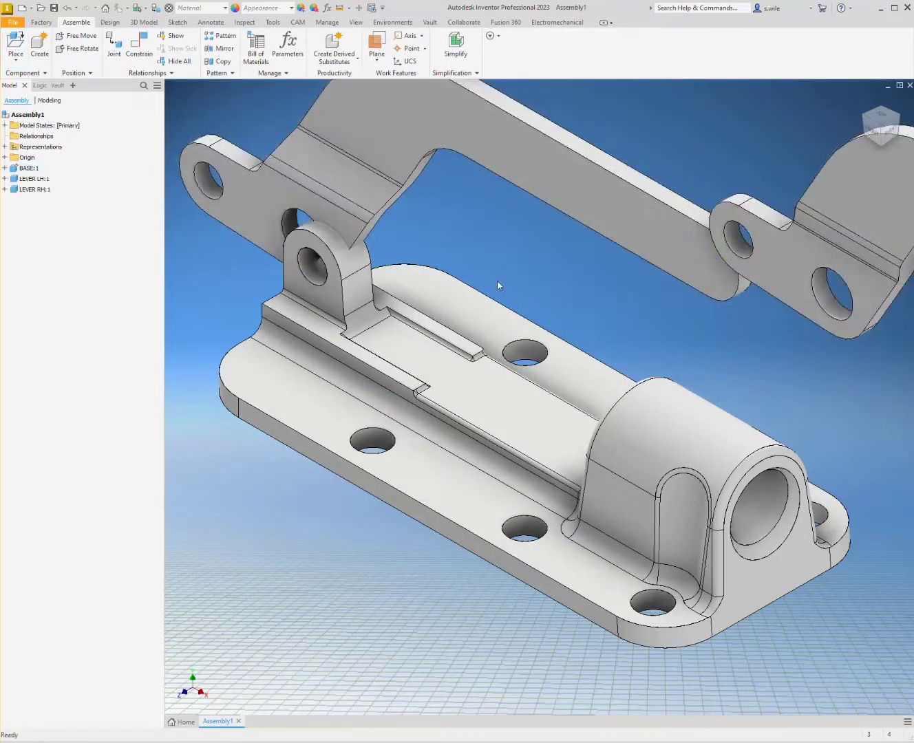
left_click_drag(367, 194, 409, 133)
left_click(791, 257)
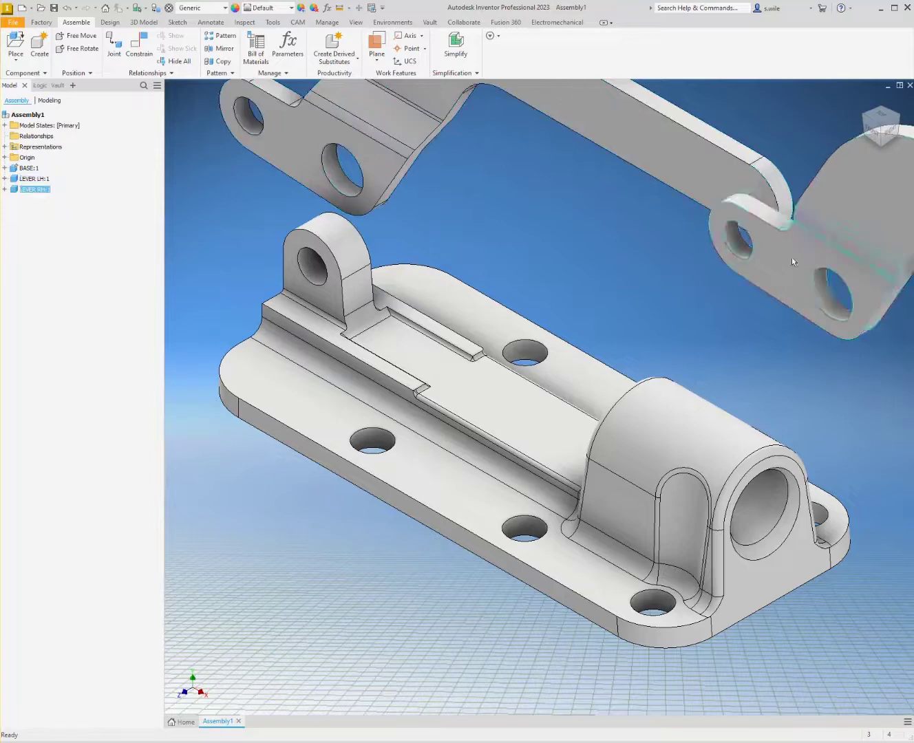
Step: Apply an opposed Insert constraint with 0.000 in offset between the LH lever's end hole and the base lug's hole
key("c")
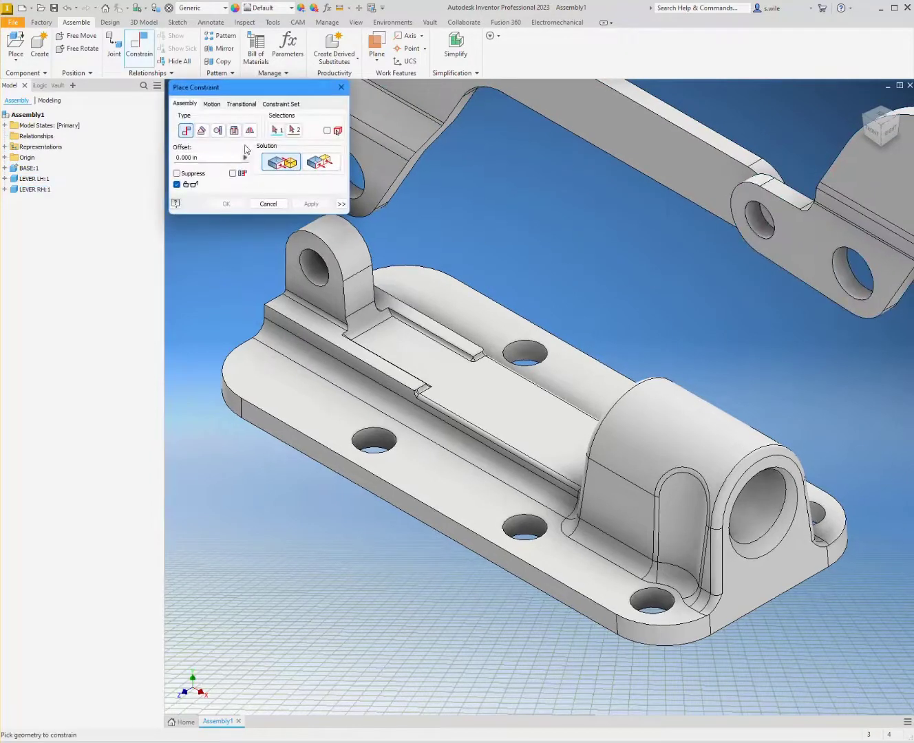
scroll(510, 210, "down", 4)
middle_click_drag(510, 211, 565, 287, "shift")
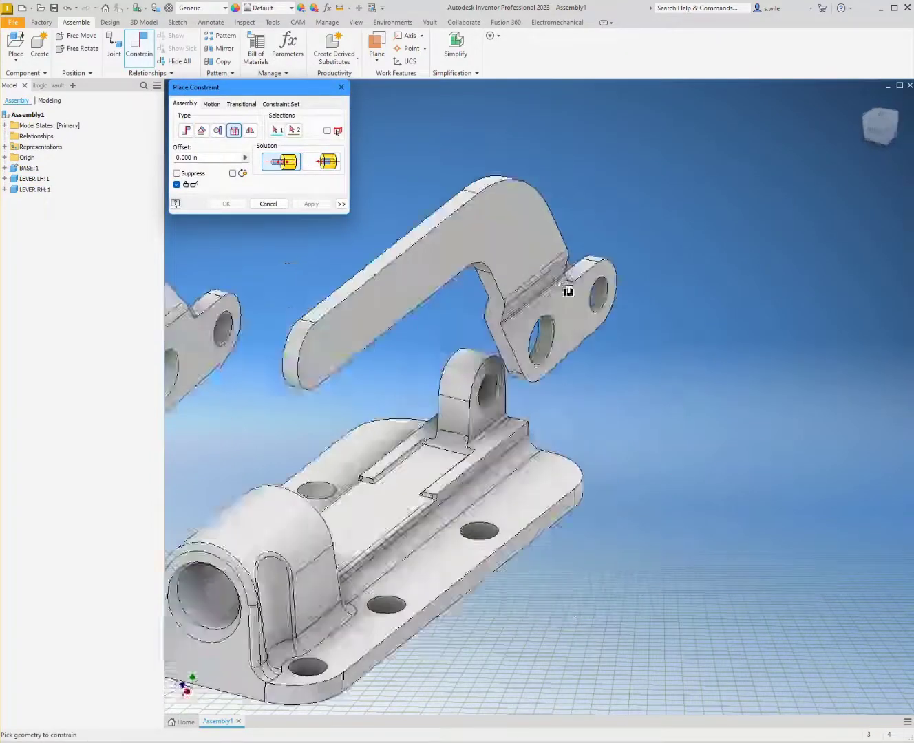
scroll(565, 287, "up", 4)
left_click(689, 321)
scroll(591, 330, "down", 3)
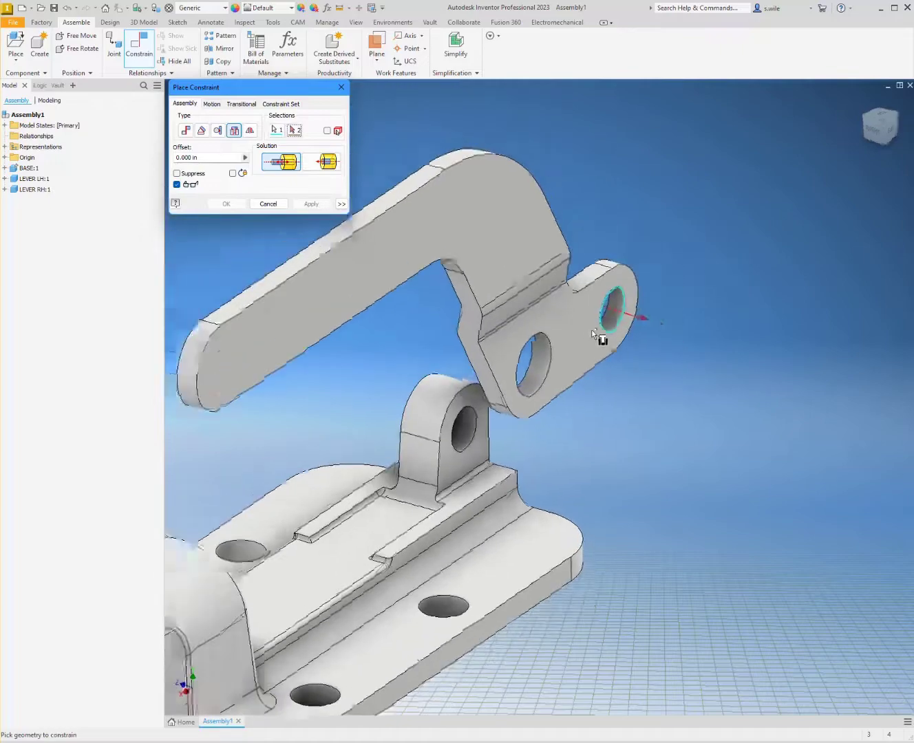
middle_click_drag(591, 330, 413, 429, "shift")
scroll(413, 429, "up", 4)
left_click(294, 462)
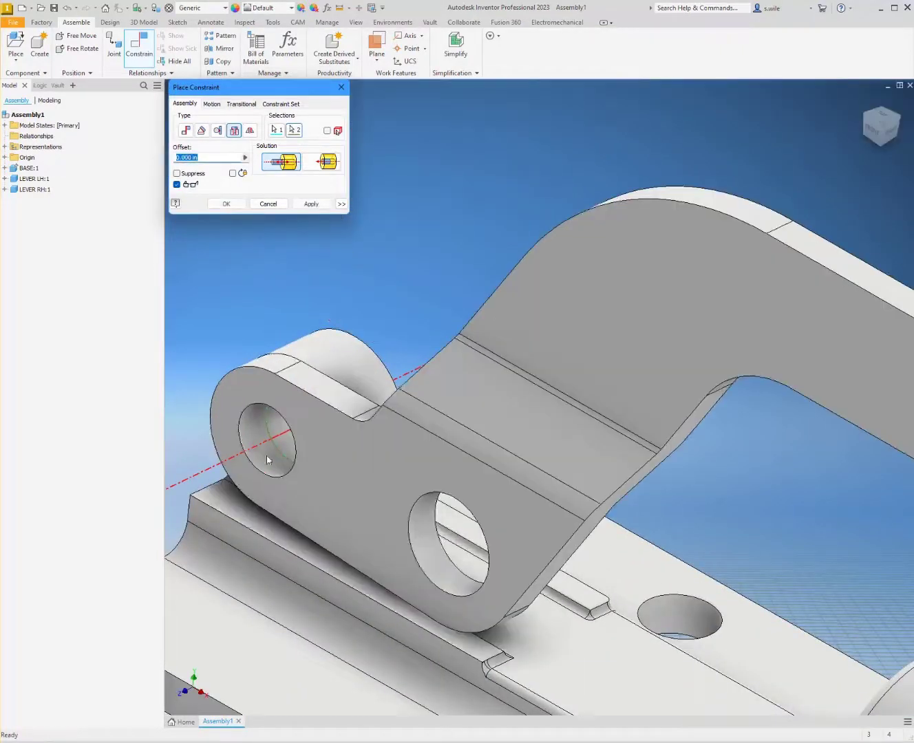
middle_click_drag(294, 462, 312, 220, "shift")
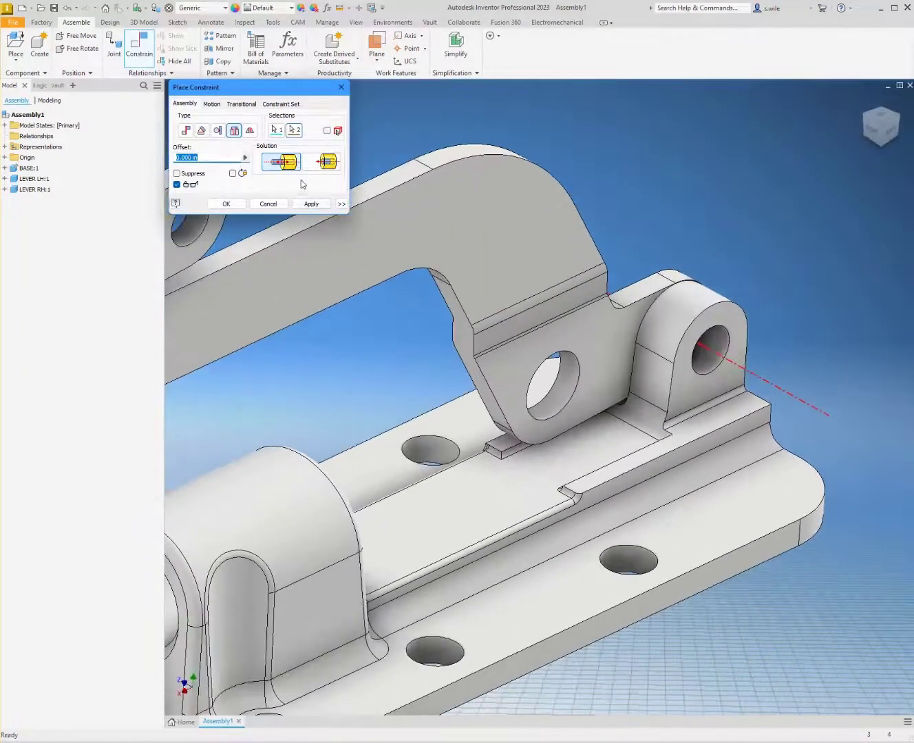
left_click(312, 204)
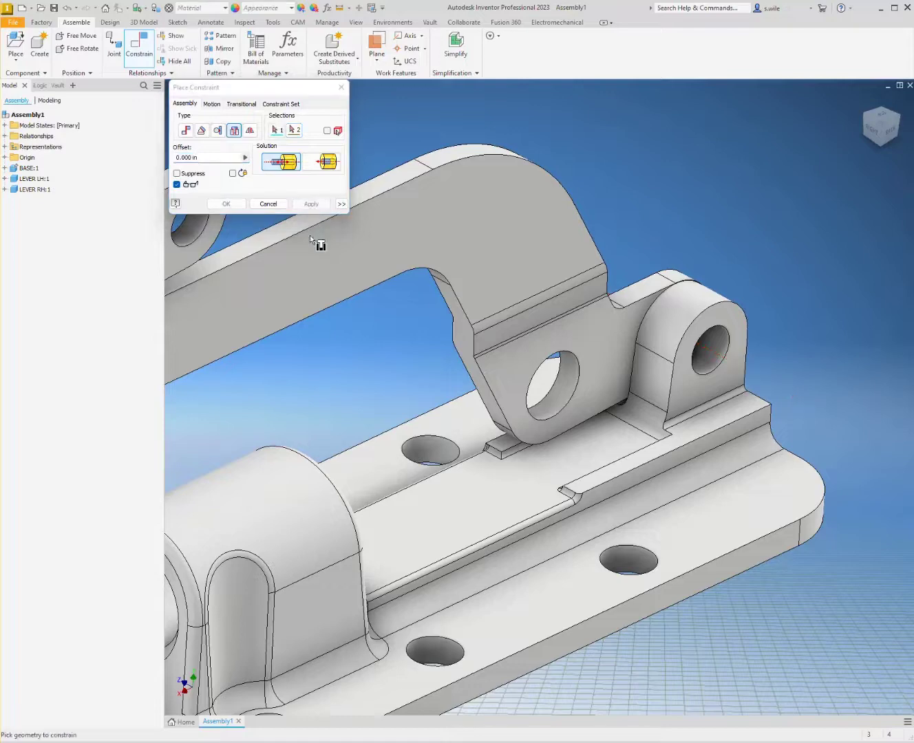
Step: Insert-constrain the RH lever's end hole to the opposite side of the base lug's hole with 0.000 in offset
left_click(707, 337)
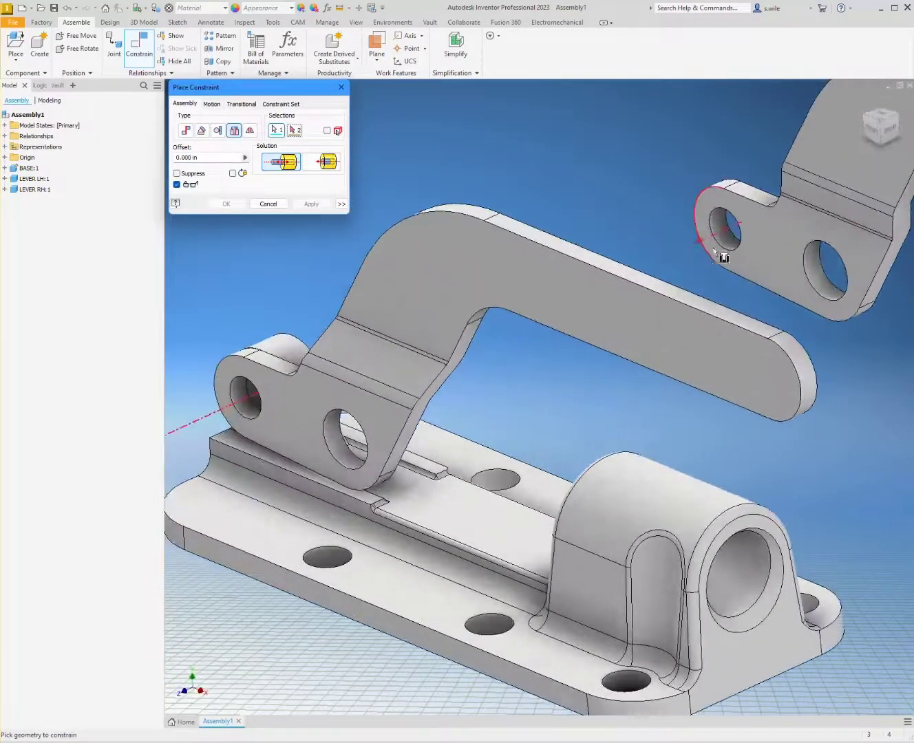
left_click(715, 251)
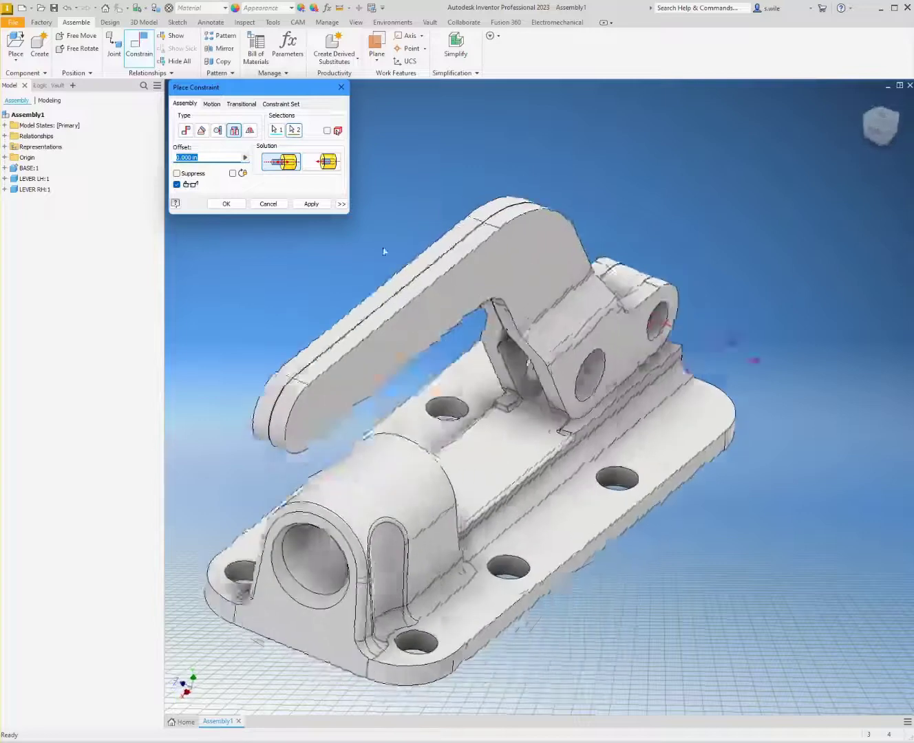
left_click(232, 208)
Step: Swing the two levers upward about the base lug to bring their handles clear of the plunger housing
left_click_drag(373, 335, 437, 335)
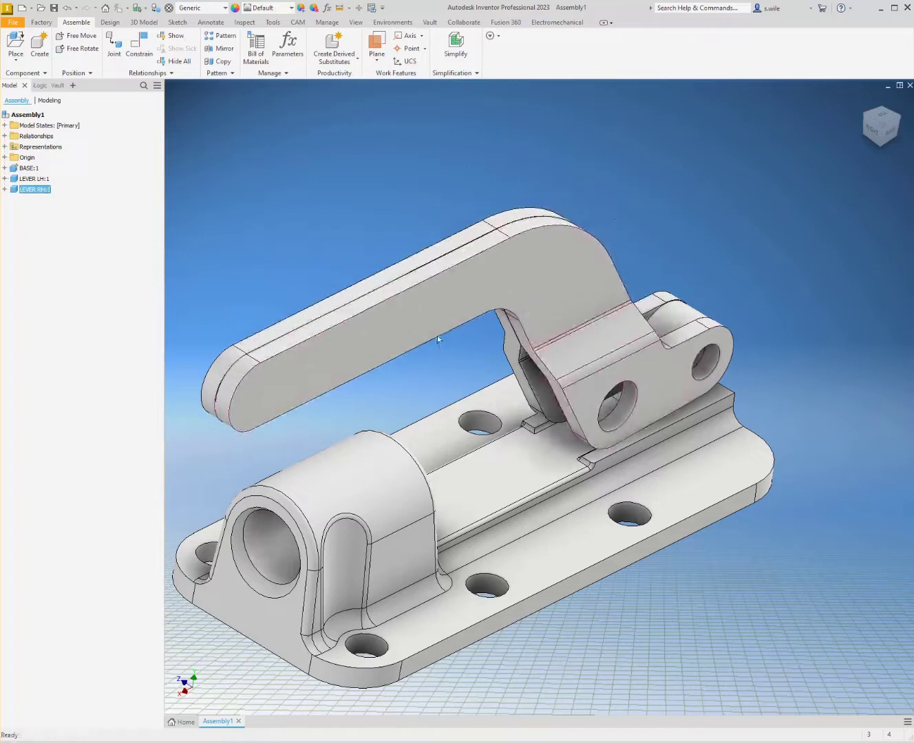
left_click_drag(390, 280, 433, 278)
left_click(348, 218)
middle_click_drag(343, 217, 326, 233, "shift")
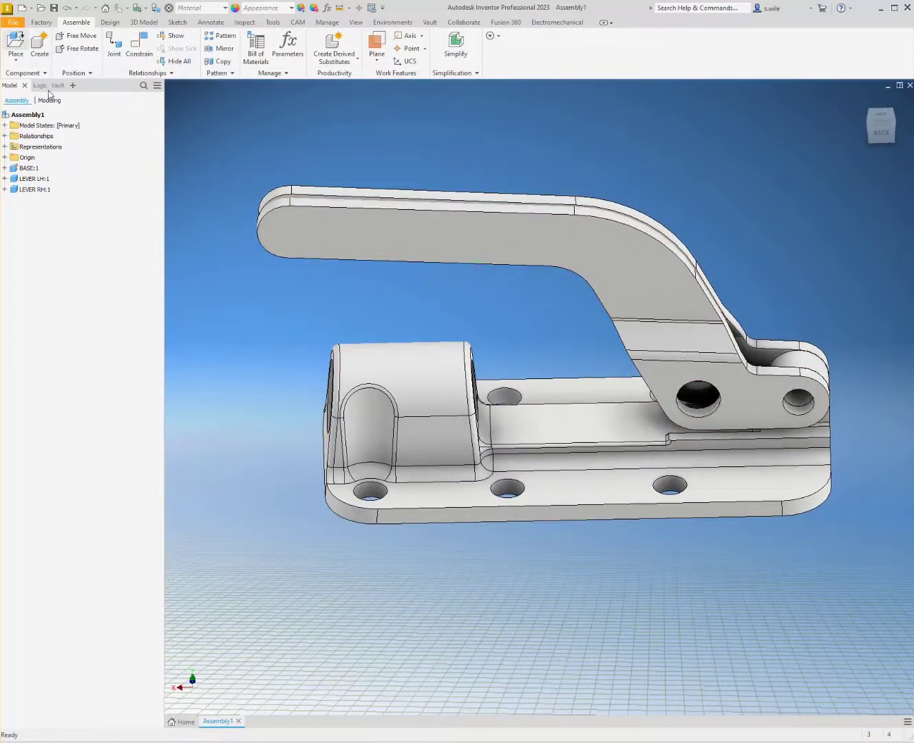
Step: Place two LINK.ipt components beside the base, one above the other
key("p")
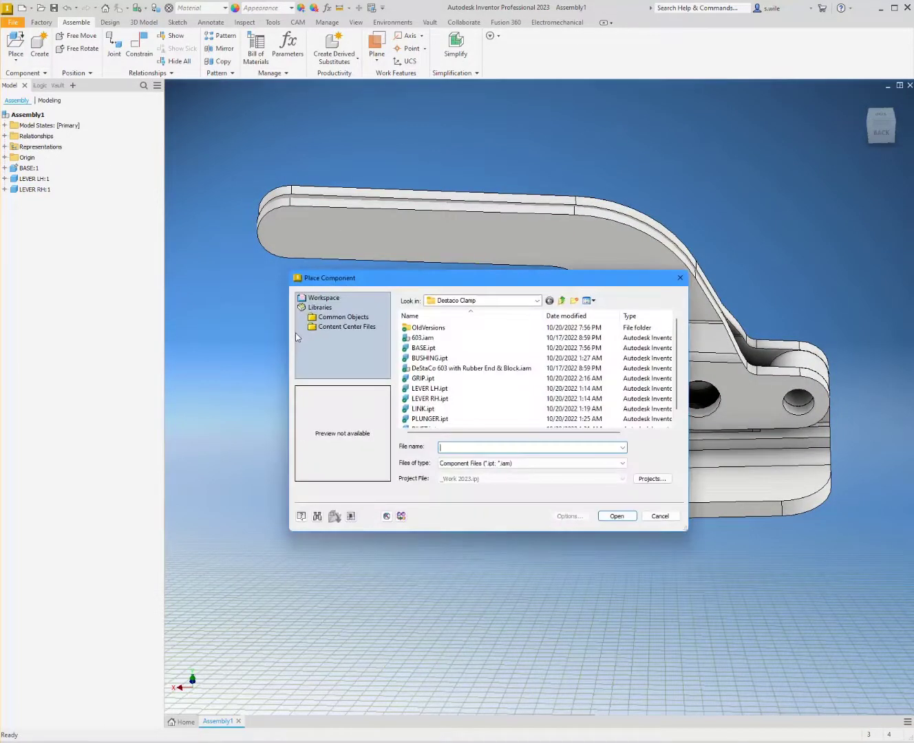
left_click(447, 409)
left_click(615, 515)
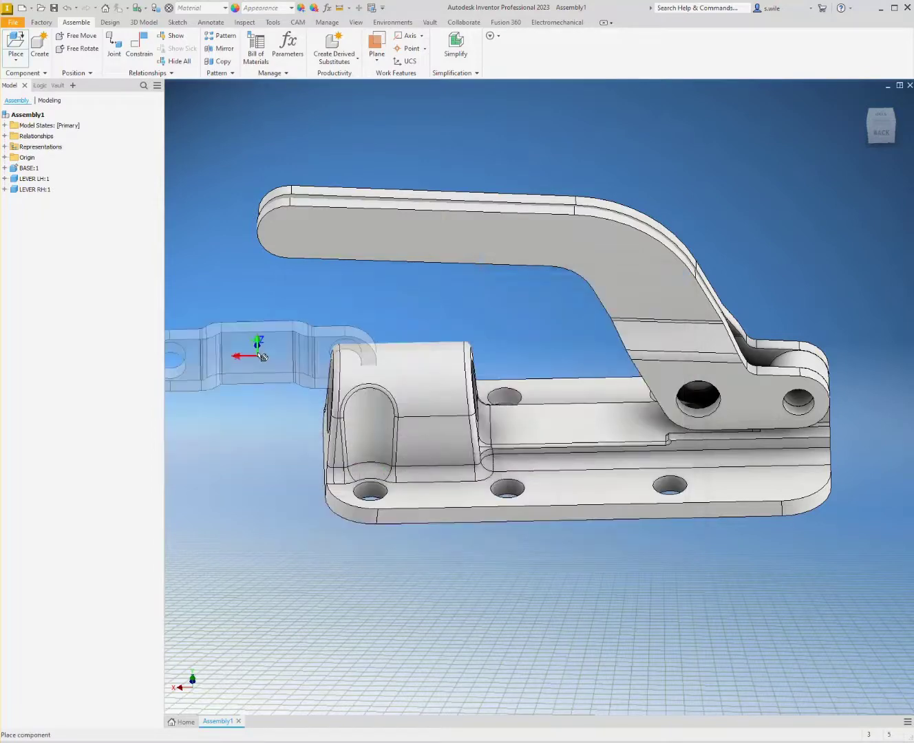
left_click(249, 310)
left_click(249, 361)
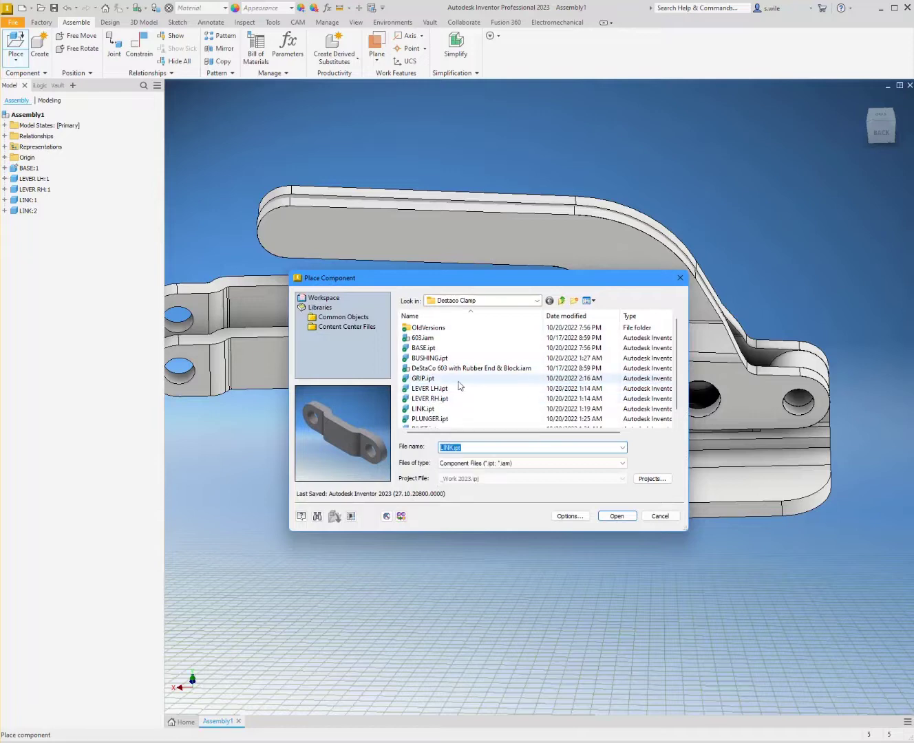
Step: Place one PLUNGER.ipt component in front of the base, below the two links
left_click(449, 420)
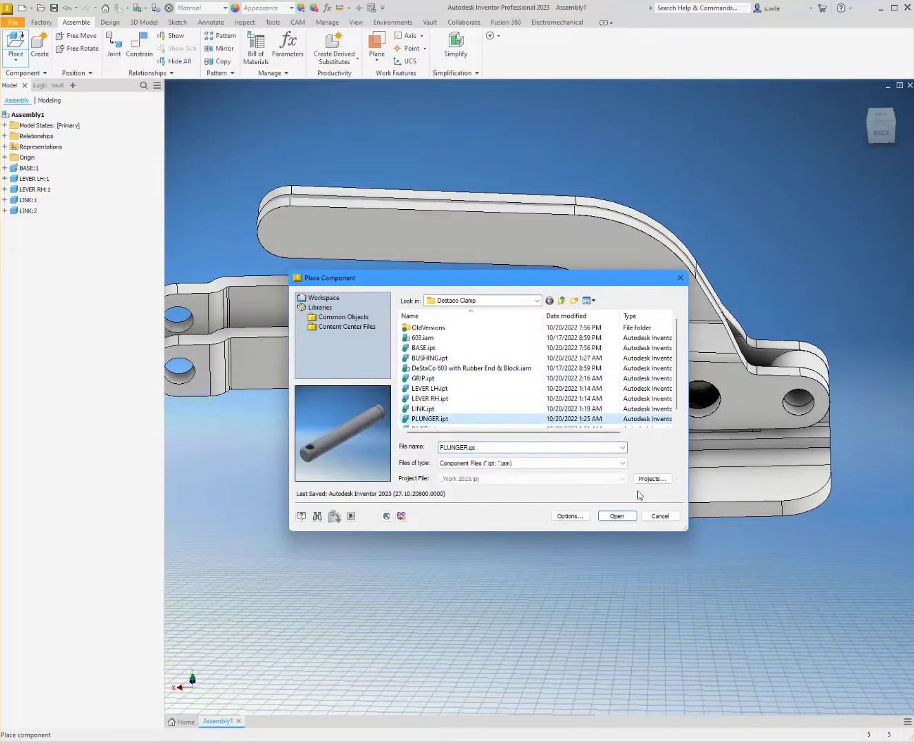
left_click(617, 517)
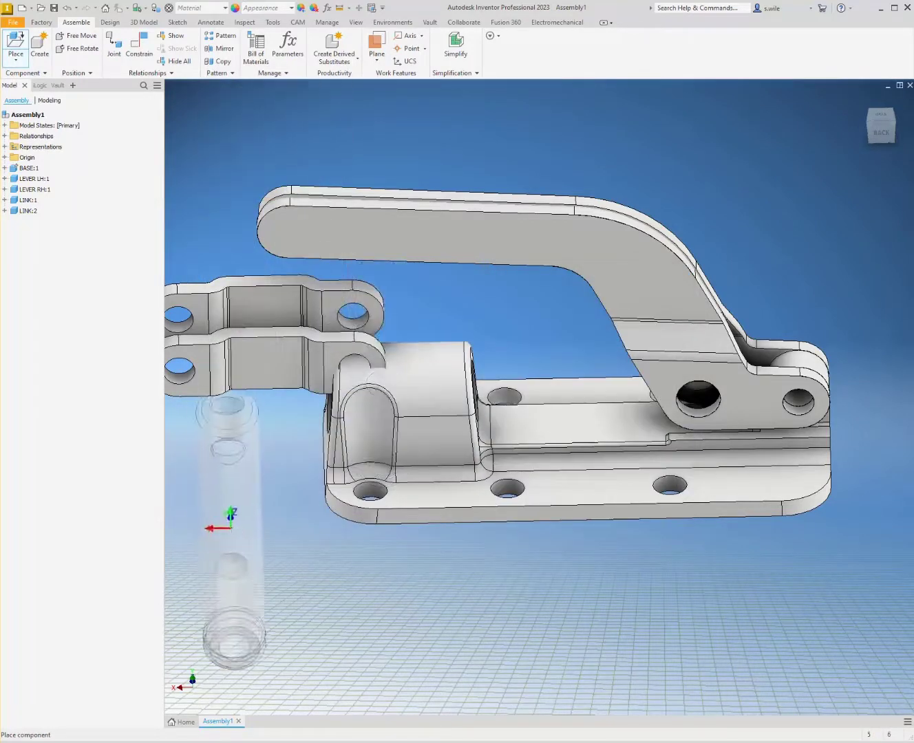
left_click(215, 395)
middle_click_drag(431, 548, 471, 567, "shift")
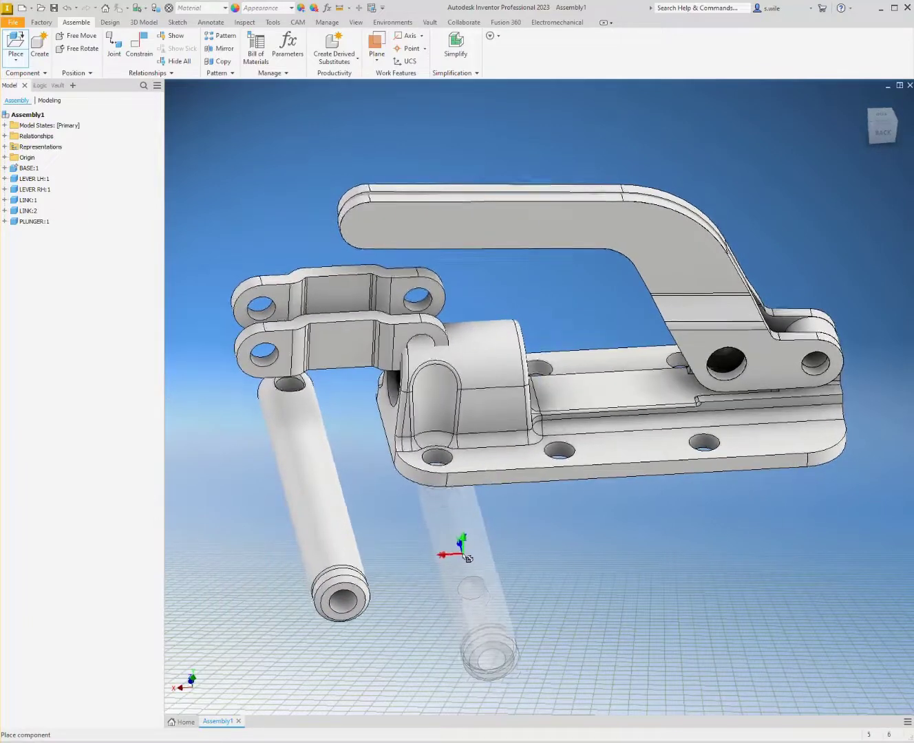
key("Escape")
key("c")
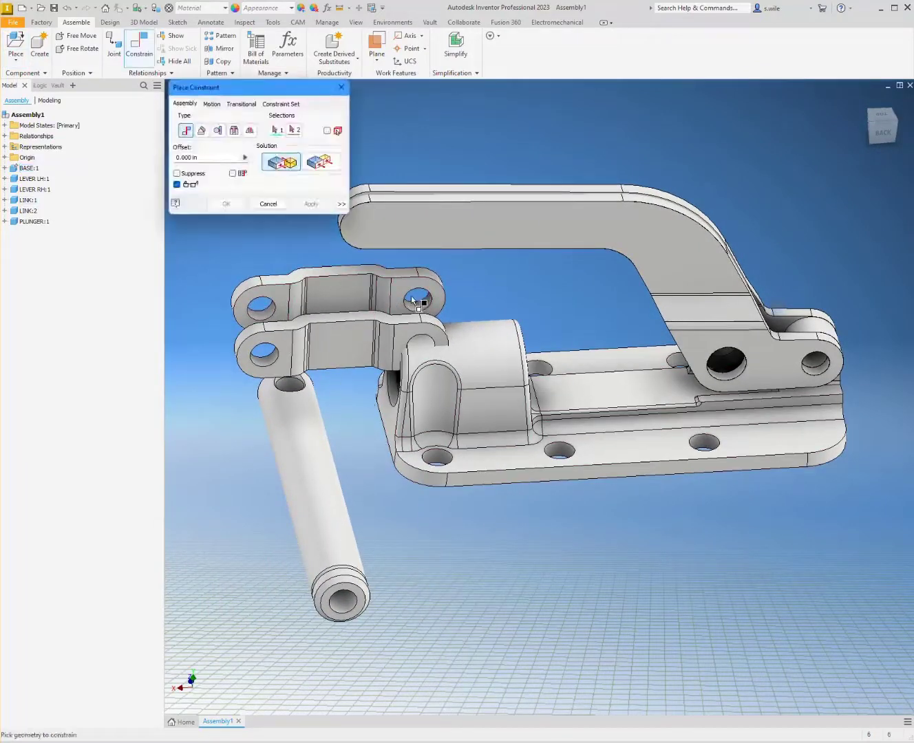
left_click(716, 358)
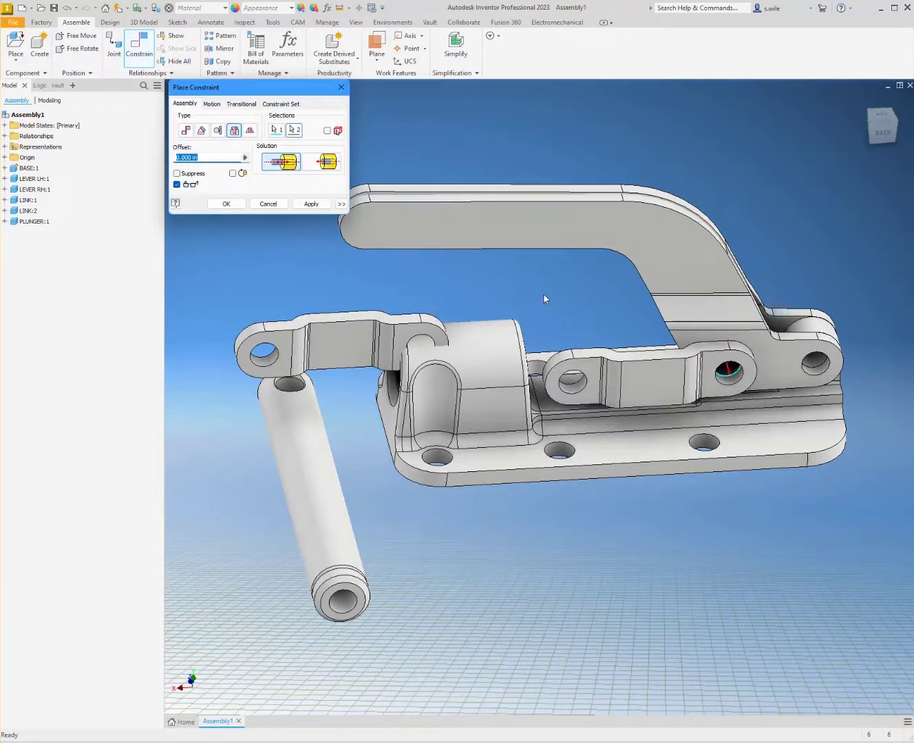
key("Return")
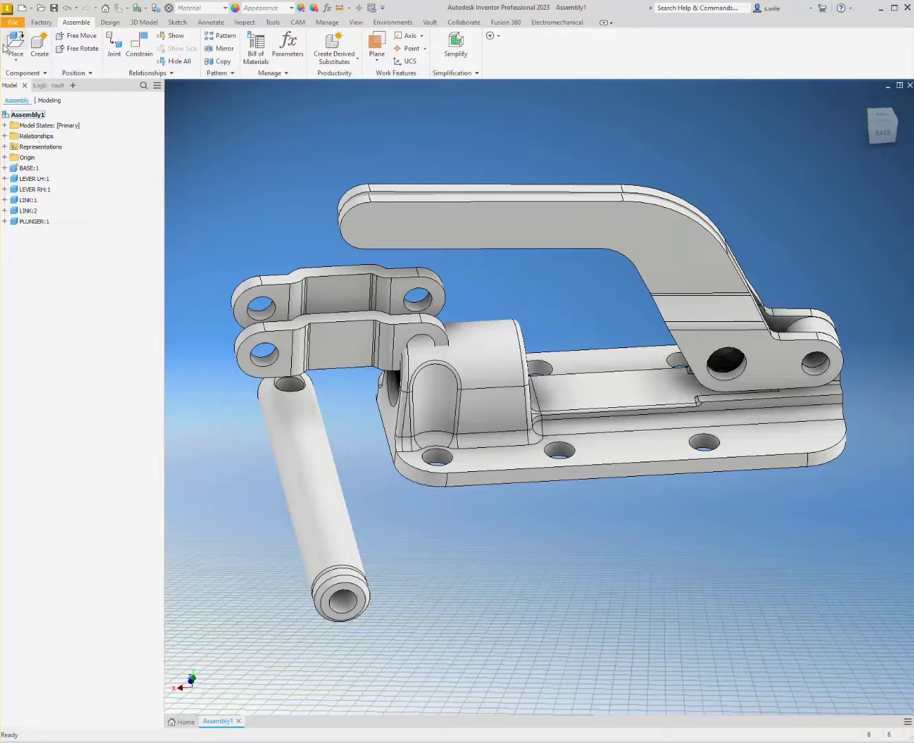
Step: Place one BUSHING.ipt component in the open space beneath the lever handles
key("p")
left_click(430, 358)
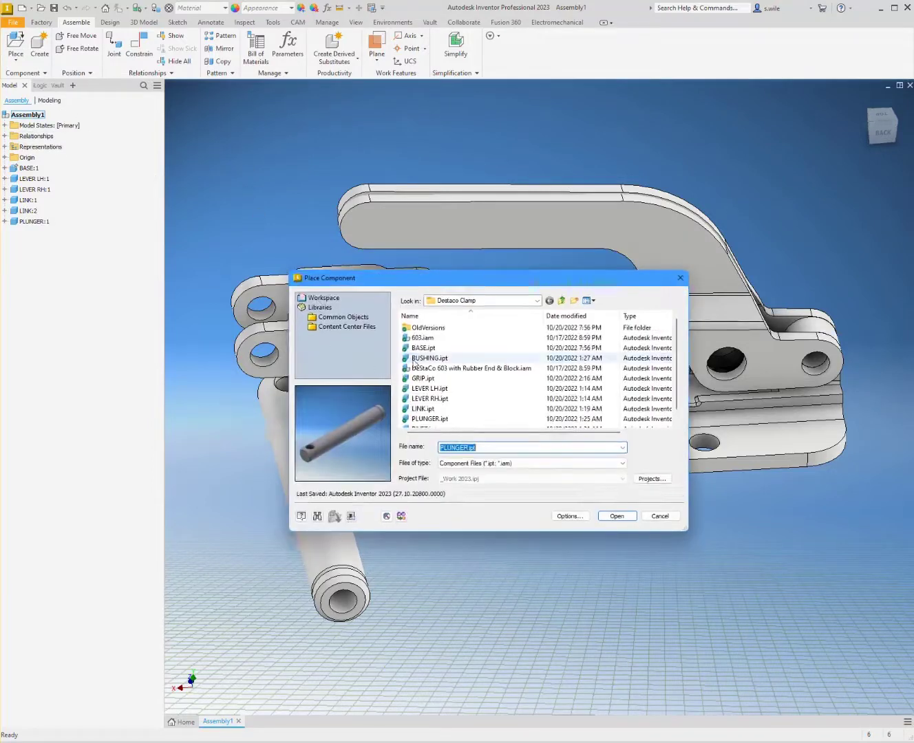
left_click(633, 516)
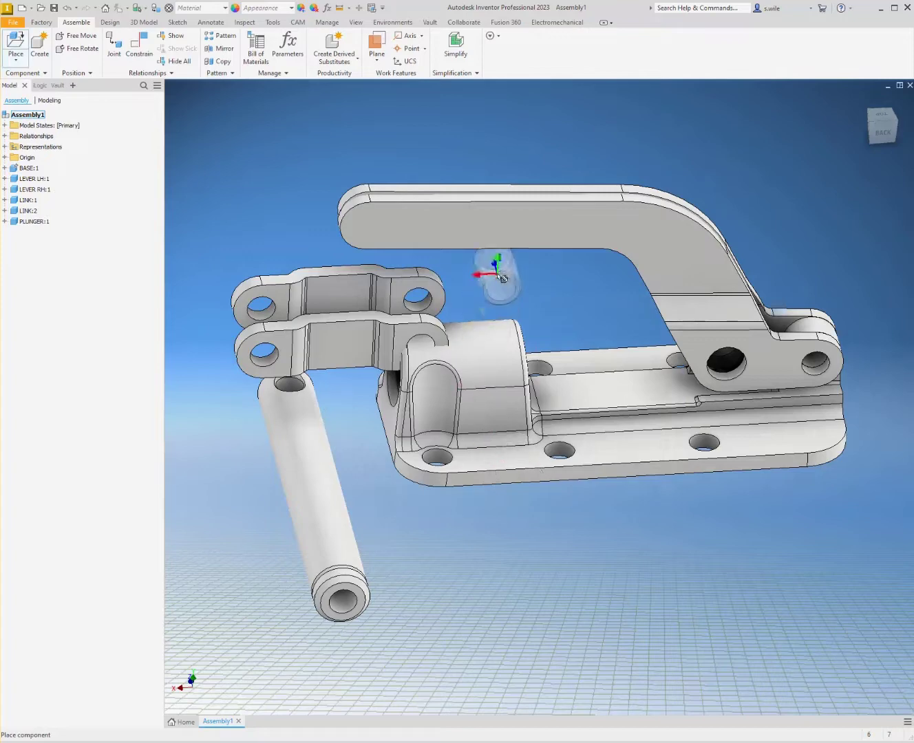
left_click(492, 274)
middle_click_drag(513, 355, 390, 287, "shift")
key("Escape")
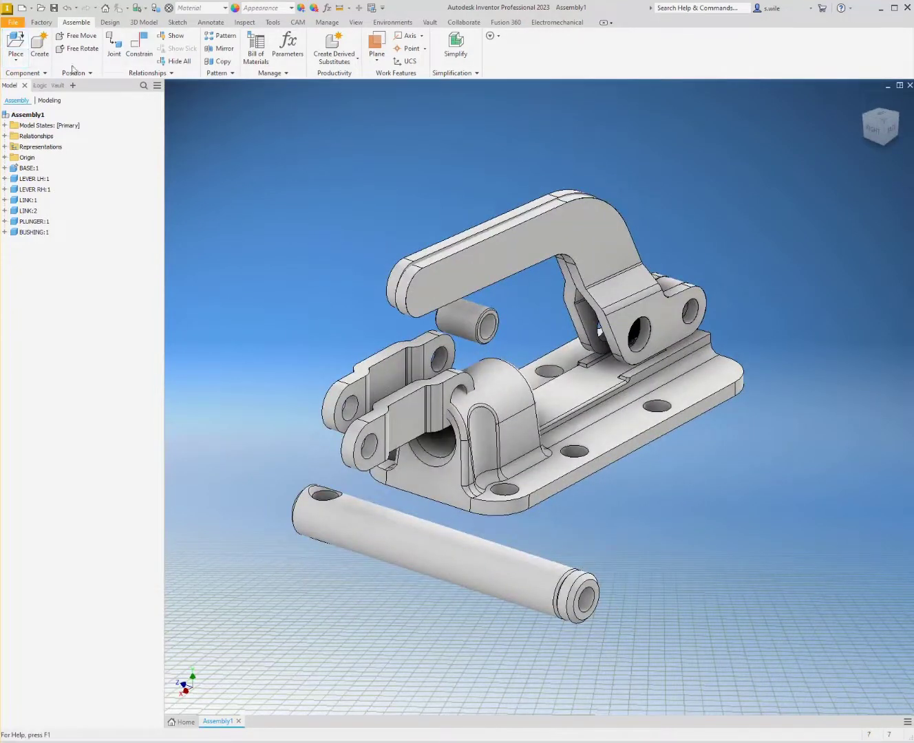
Step: Apply an aligned Insert constraint with 0.000 in offset between the bushing's end edge and the RH lever's large hole
left_click(133, 48)
scroll(424, 423, "up", 3)
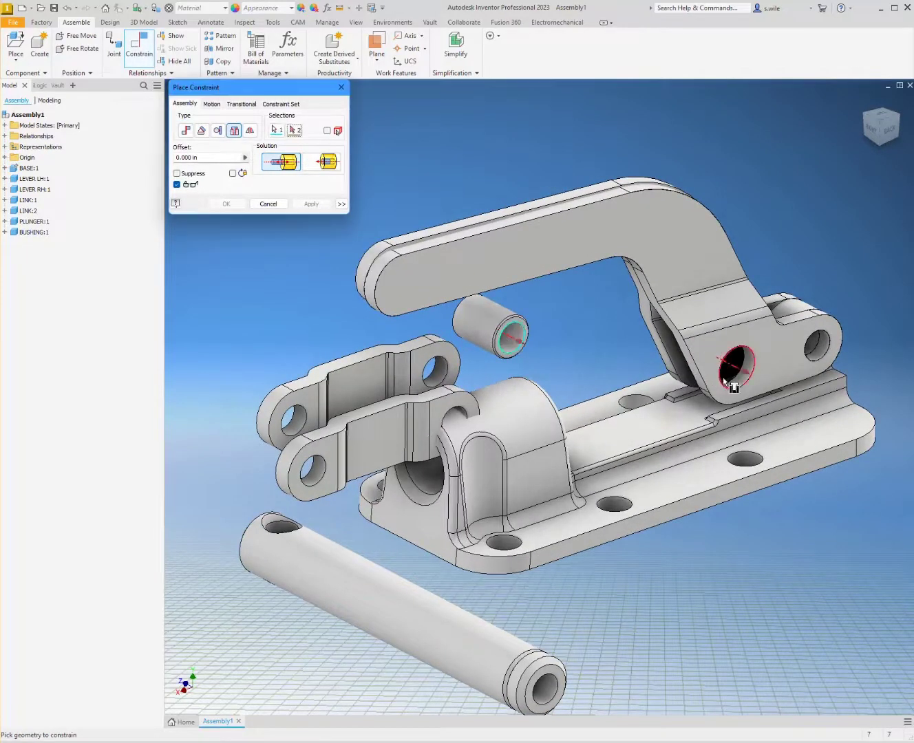
left_click(745, 381)
middle_click_drag(674, 391, 337, 281, "shift")
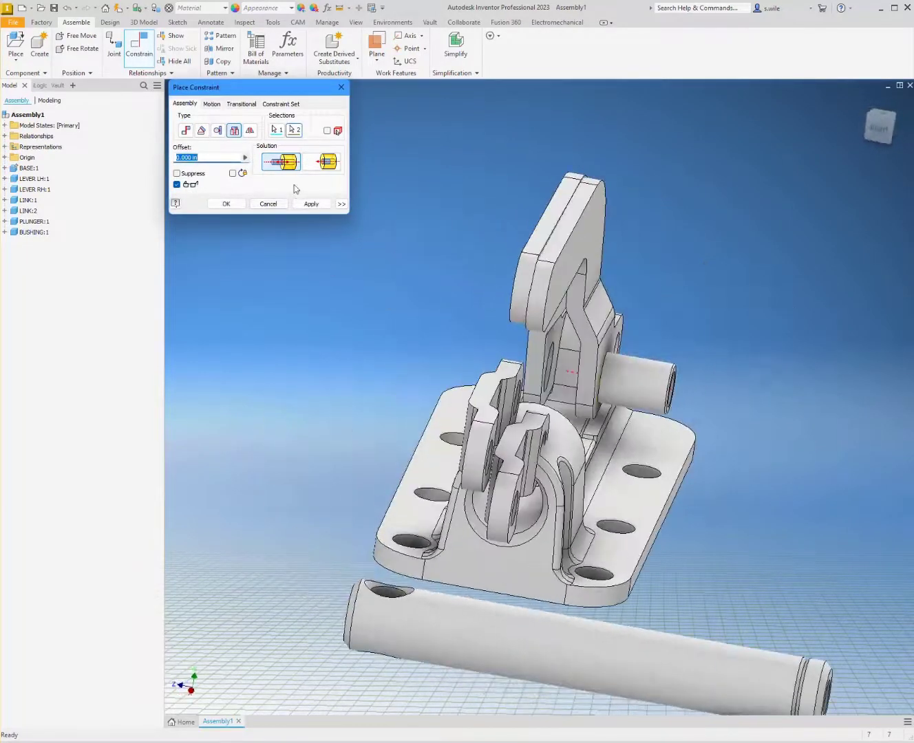
left_click(320, 163)
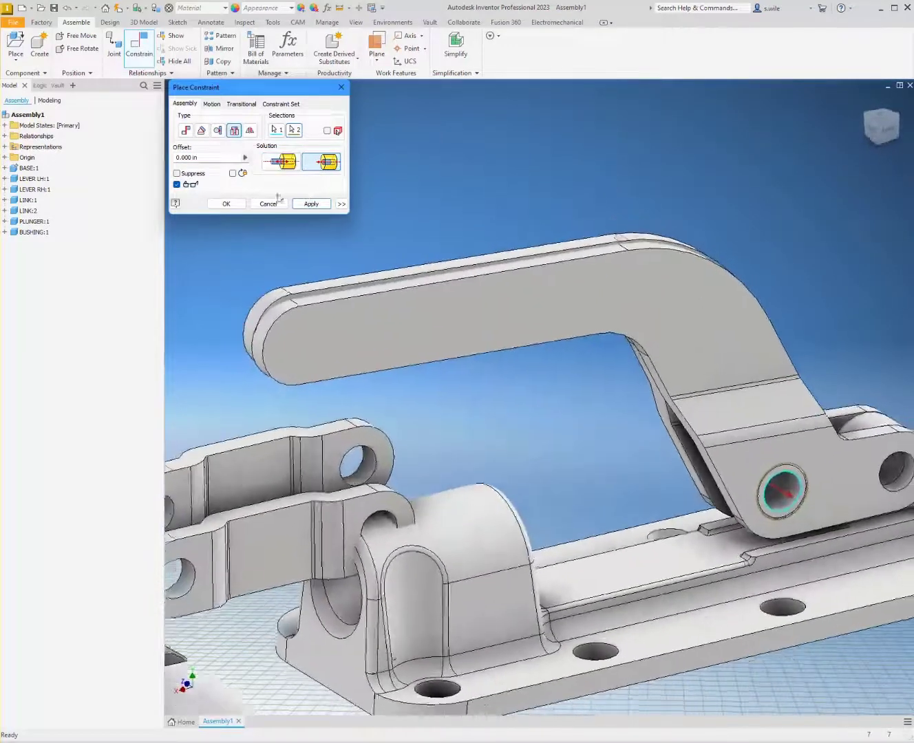
left_click(311, 205)
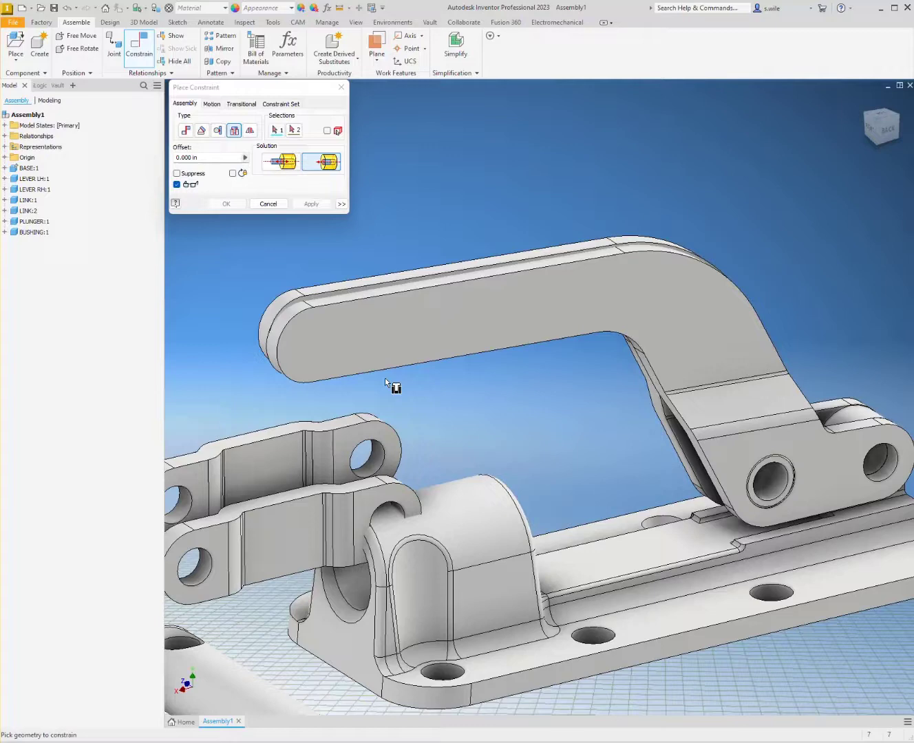
Step: Apply an opposed Insert constraint with 0.000 in offset between one link's end hole and the bushing end on the RH lever side
left_click(387, 449)
left_click(790, 463)
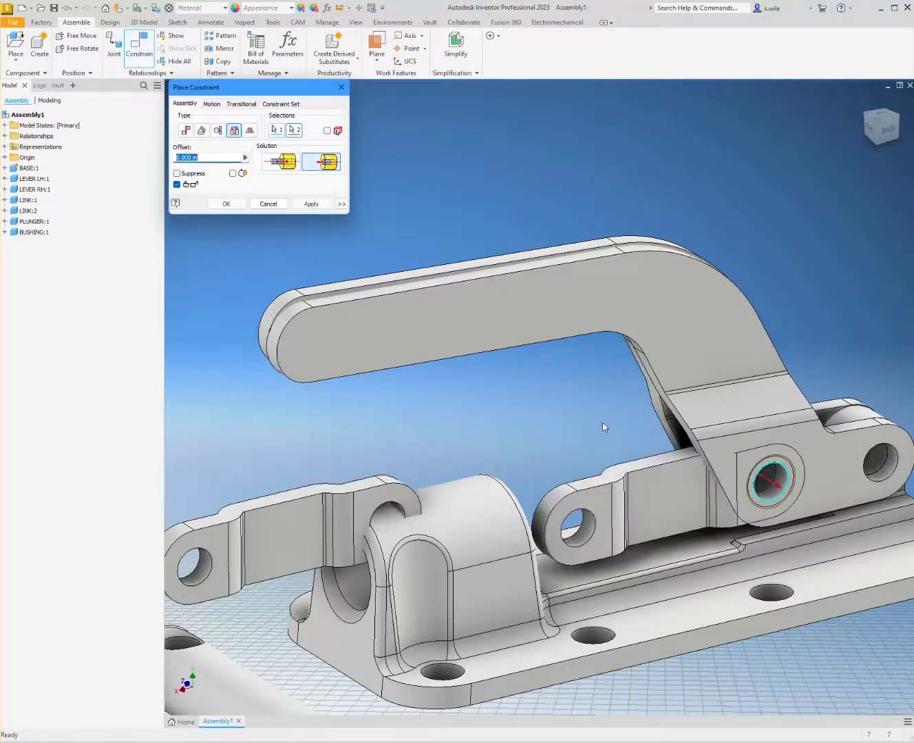
left_click(293, 168)
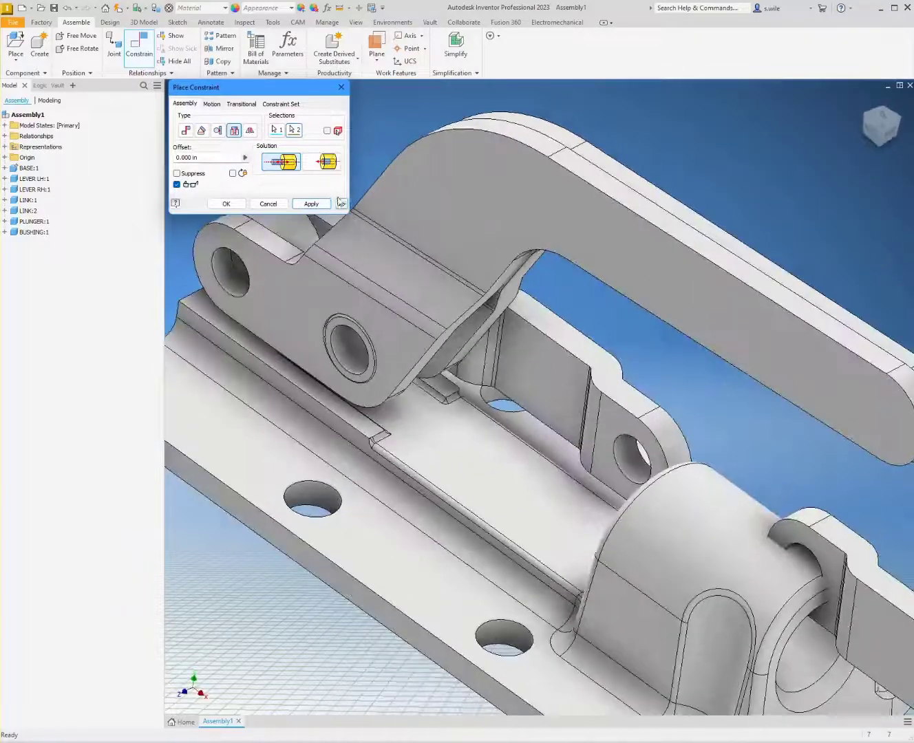
left_click(314, 204)
Step: Insert-constrain the second link's end hole to the bushing's opposite end, opposed with 0.000 in offset
left_click(343, 309)
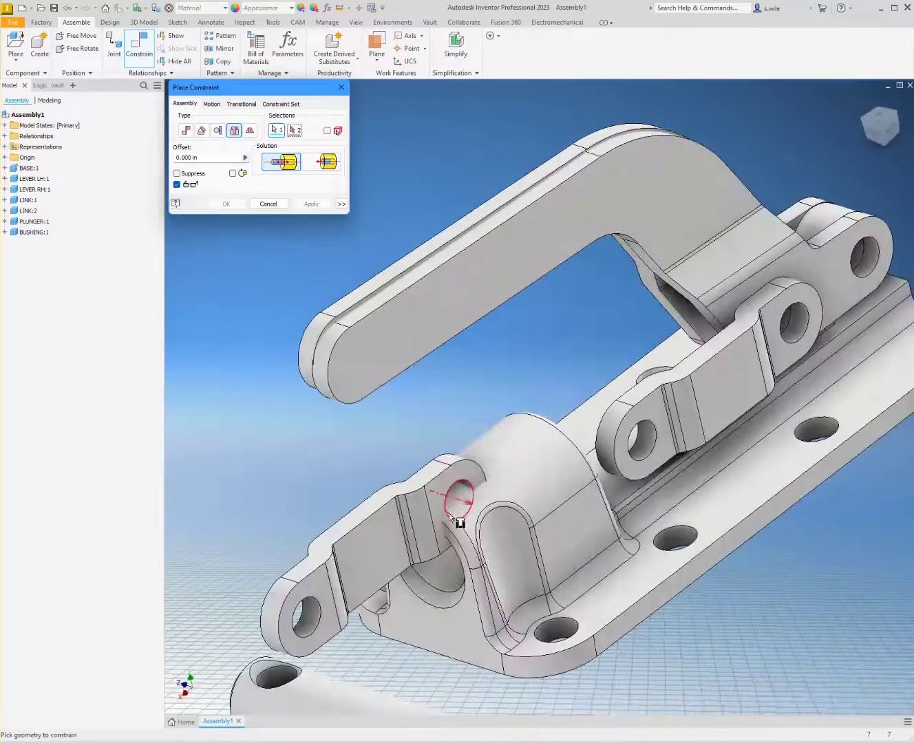
left_click(458, 490)
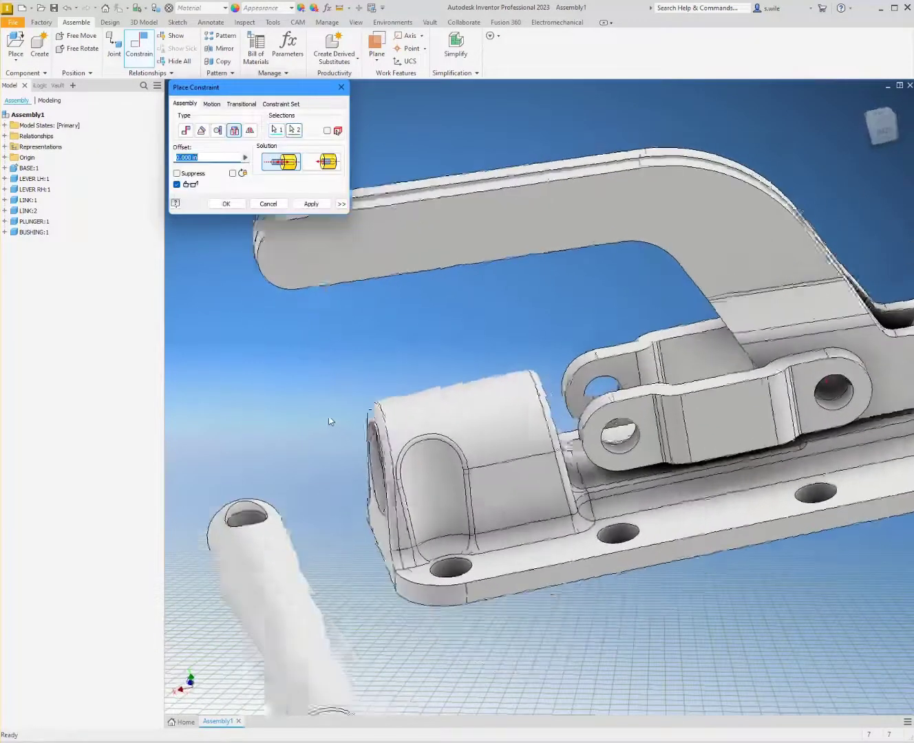
left_click(225, 205)
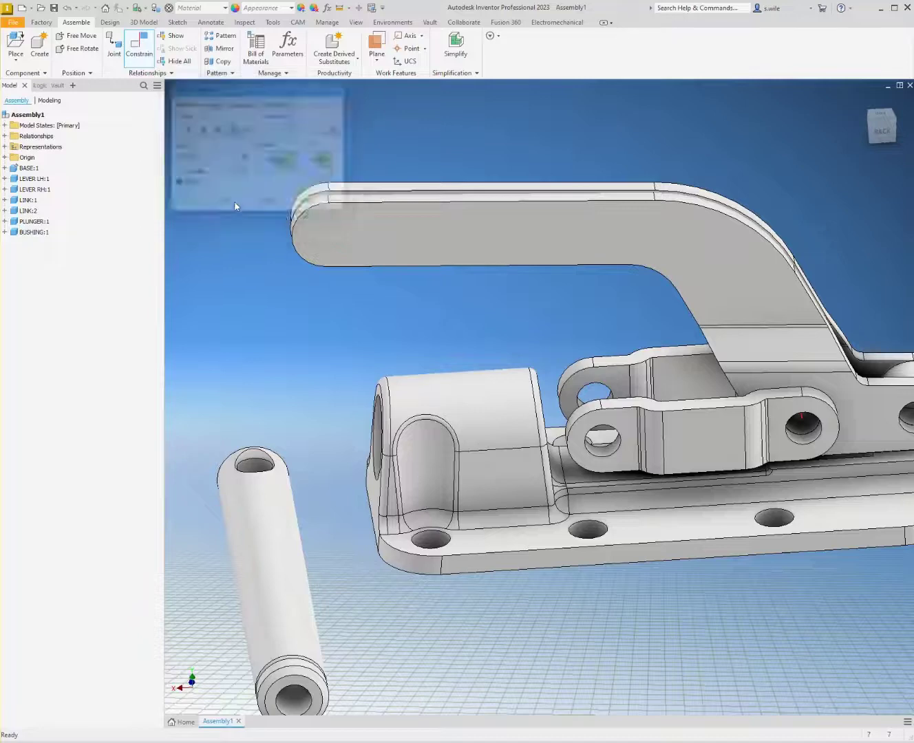
Step: Swing the LH lever away from the RH lever to expose its large hole and the bushing
left_click_drag(412, 316, 537, 231)
left_click_drag(430, 289, 632, 131)
middle_click_drag(632, 130, 448, 246, "shift")
left_click_drag(291, 228, 319, 162)
scroll(256, 191, "down", 2)
scroll(269, 191, "down", 2)
left_click(285, 189)
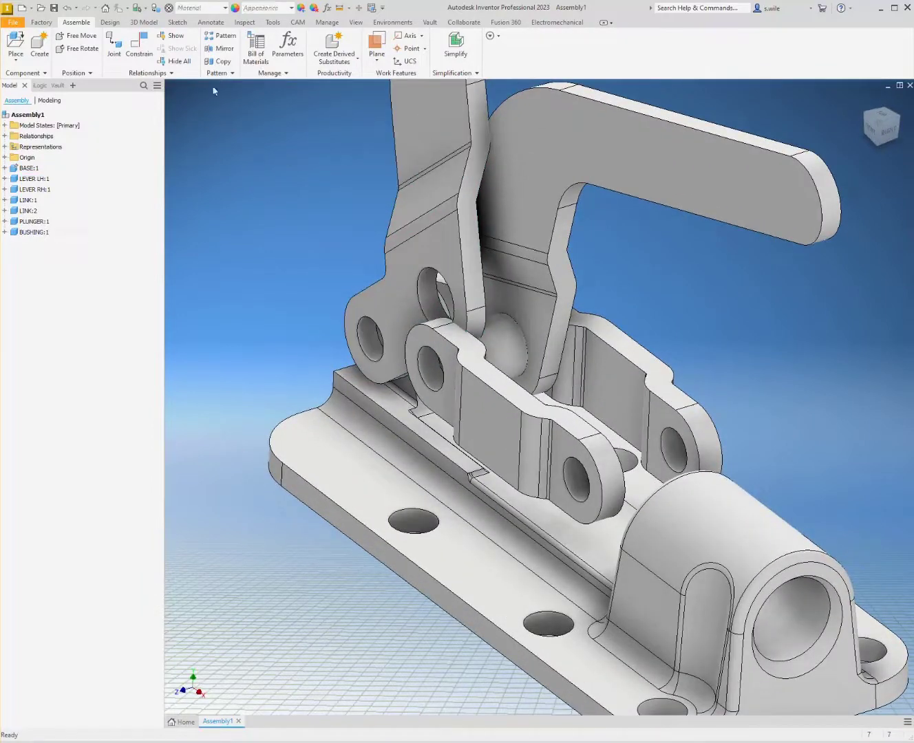
Step: Mate the axis of the LH lever's large hole to the bushing's axis, aligned with 0.000 in offset, and swing the levers together
left_click(429, 298)
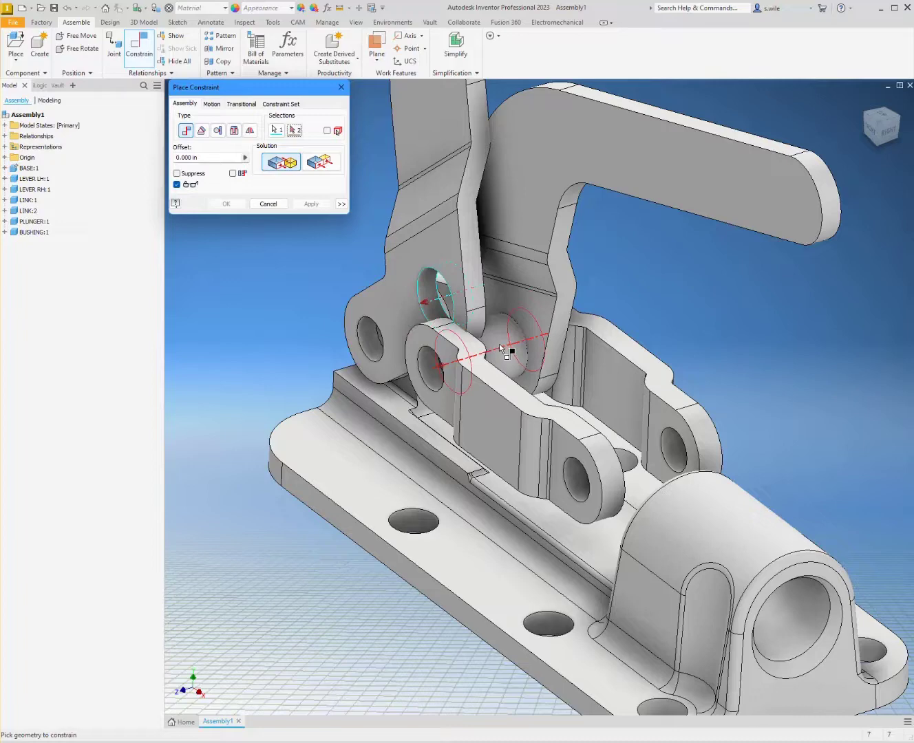
left_click(500, 344)
left_click(227, 205)
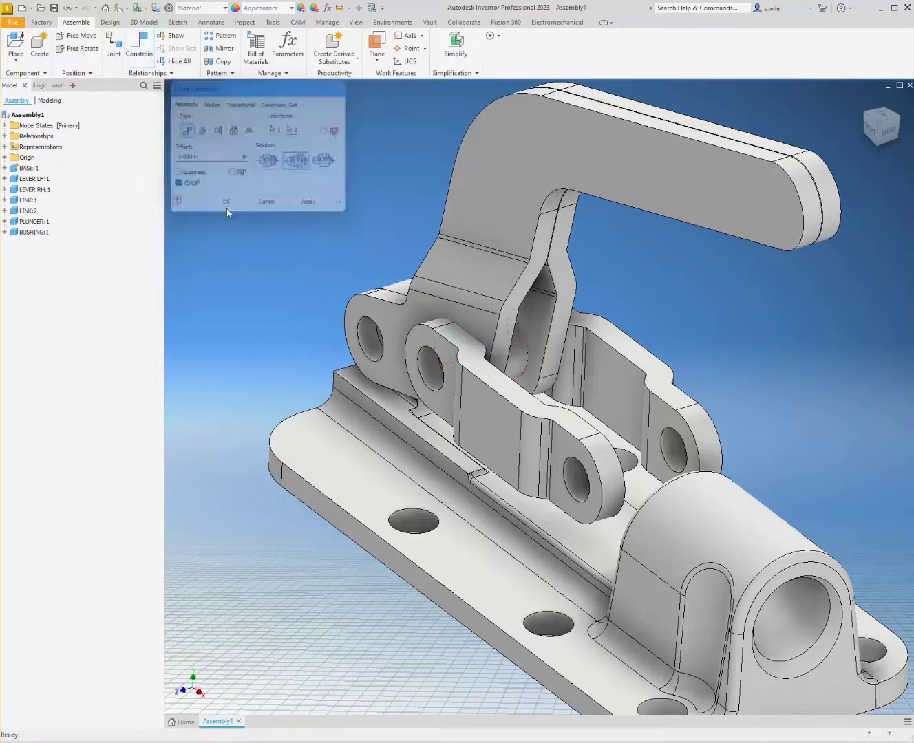
left_click_drag(689, 200, 347, 249)
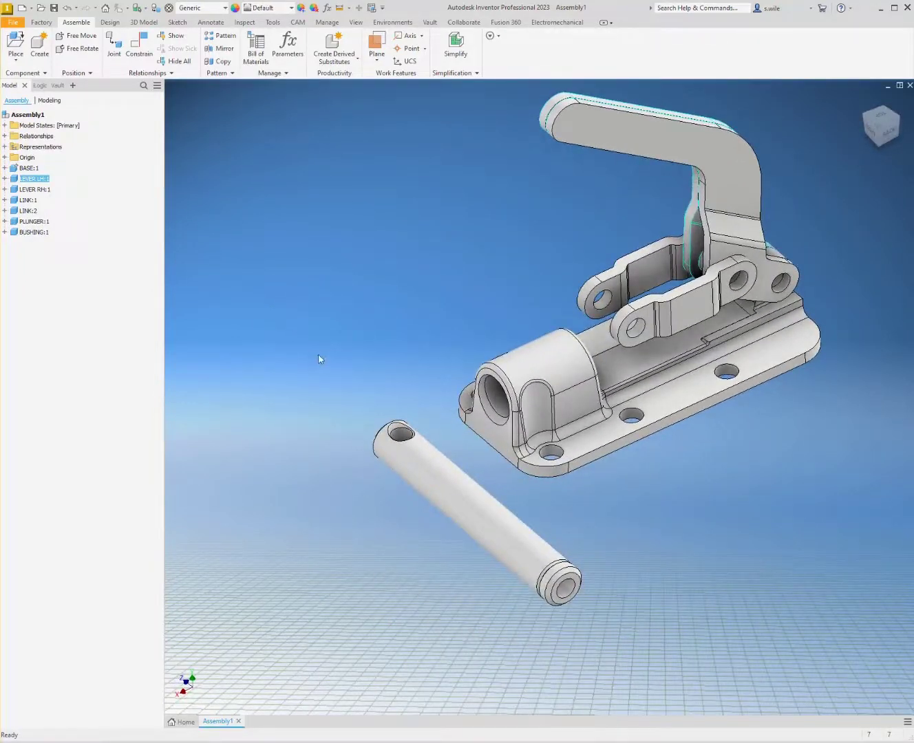
Step: Mate the plunger's axis to the base housing's bore axis, opposed with 0.000 in offset, and slide the plunger toward the links
left_click(139, 46)
left_click(442, 486)
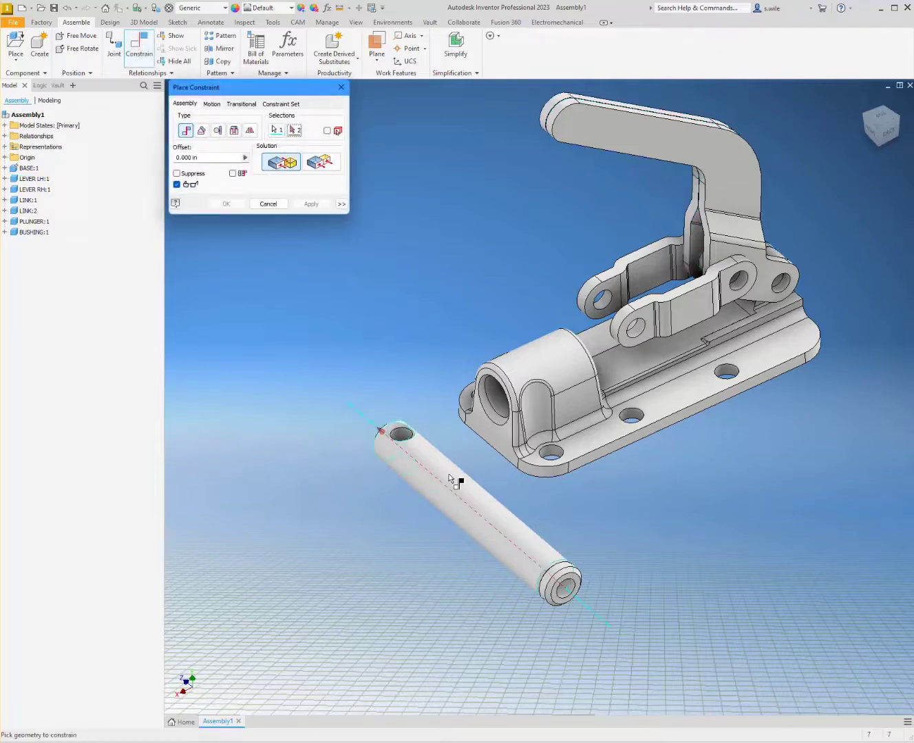
left_click(494, 394)
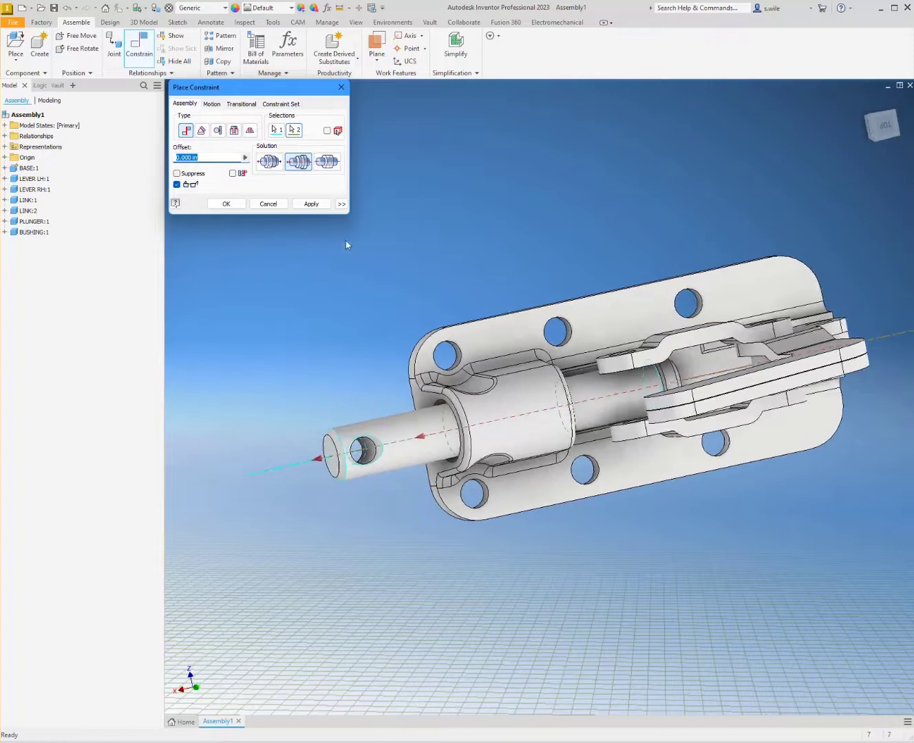
left_click(269, 162)
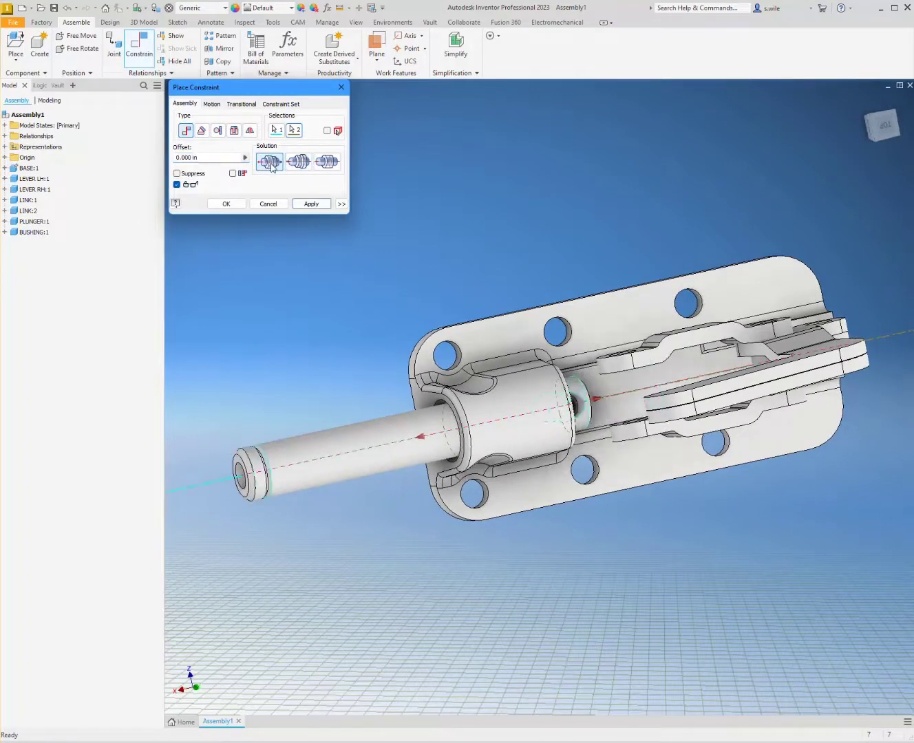
left_click(231, 206)
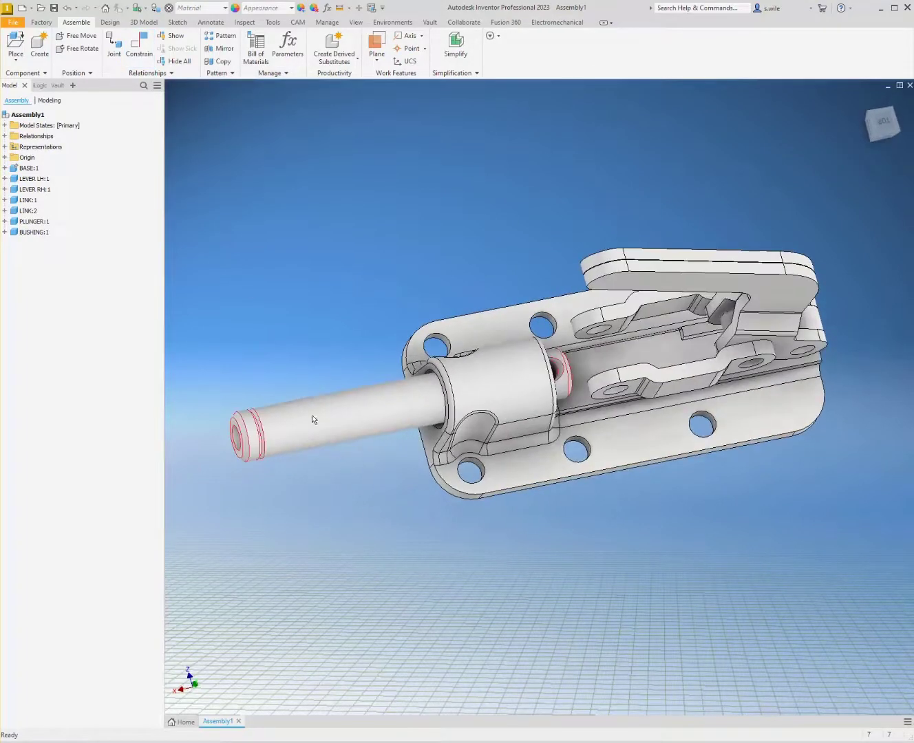
left_click_drag(311, 413, 339, 320)
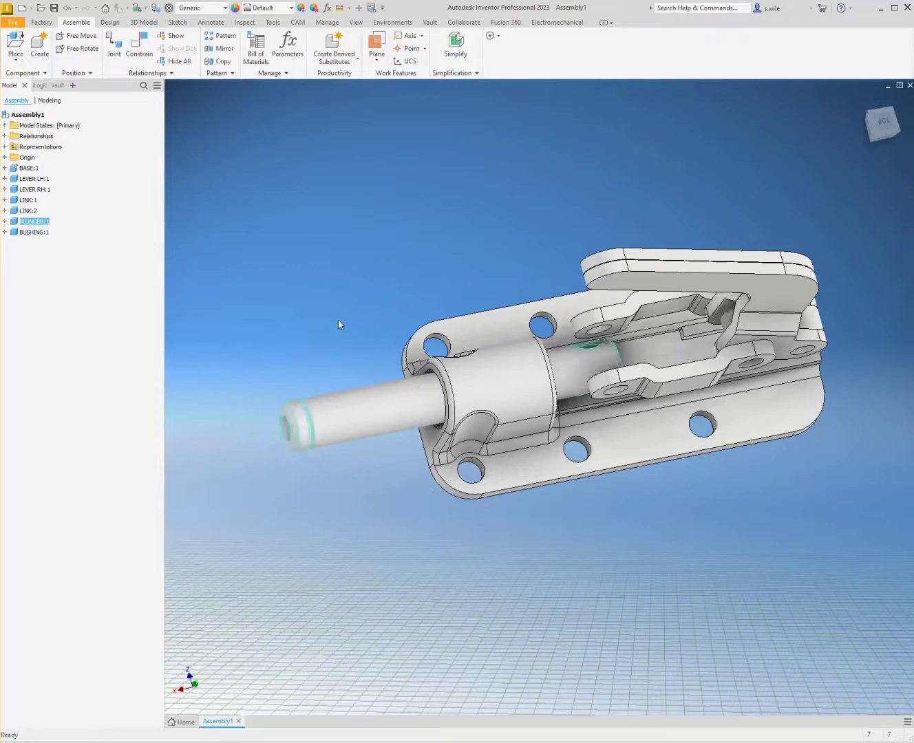
Step: Mate the LH-side link's free hole axis to the plunger's cross-hole axis, aligned with 0.000 in offset, and swing the lever to test the linkage
left_click(142, 44)
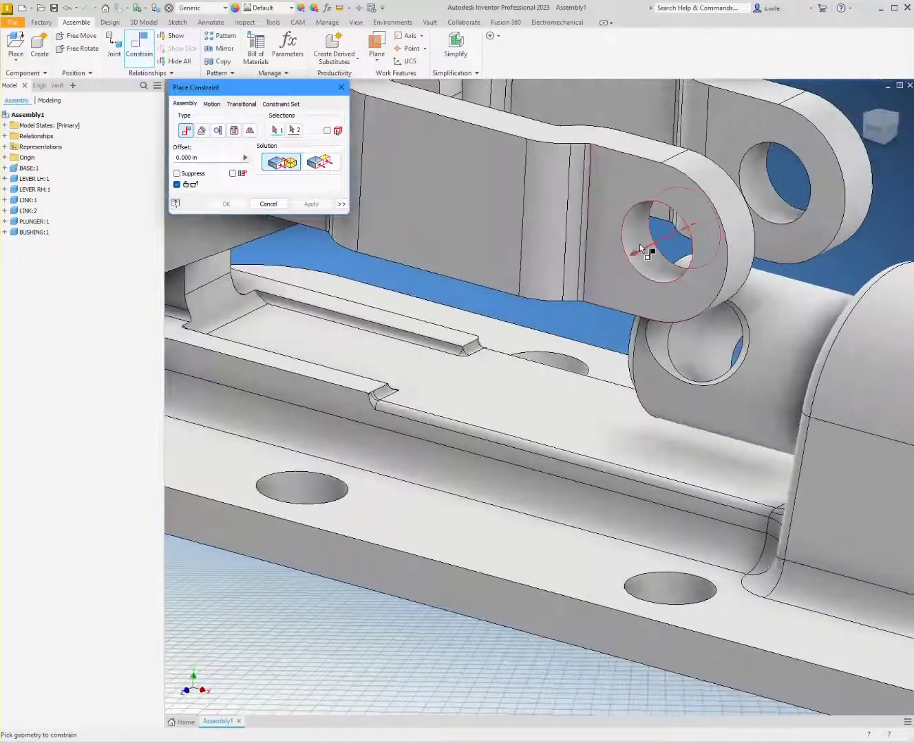
left_click(640, 243)
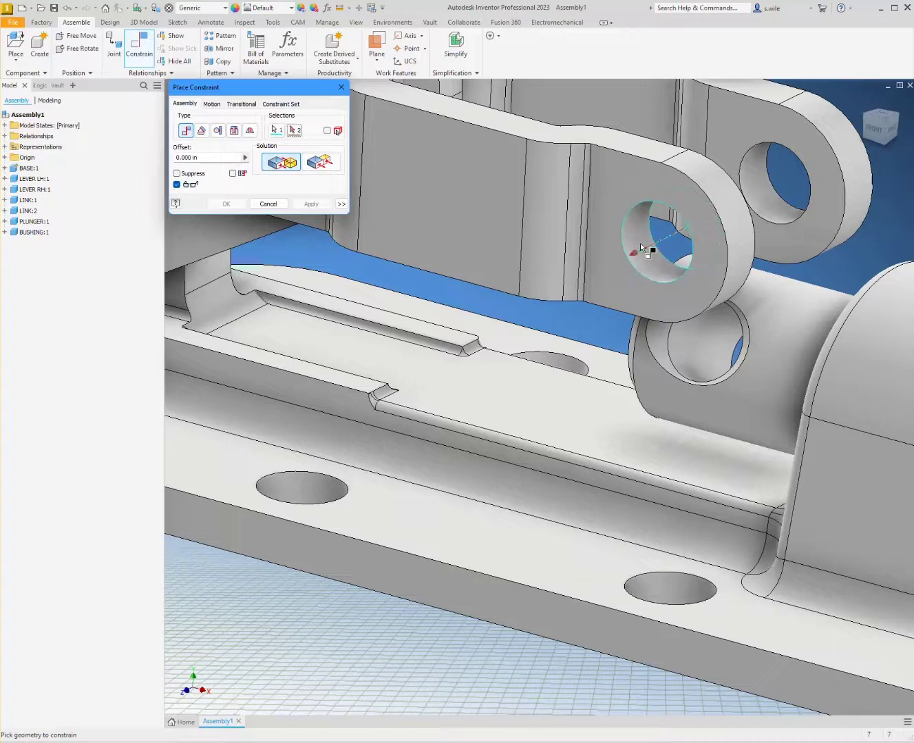
left_click(692, 352)
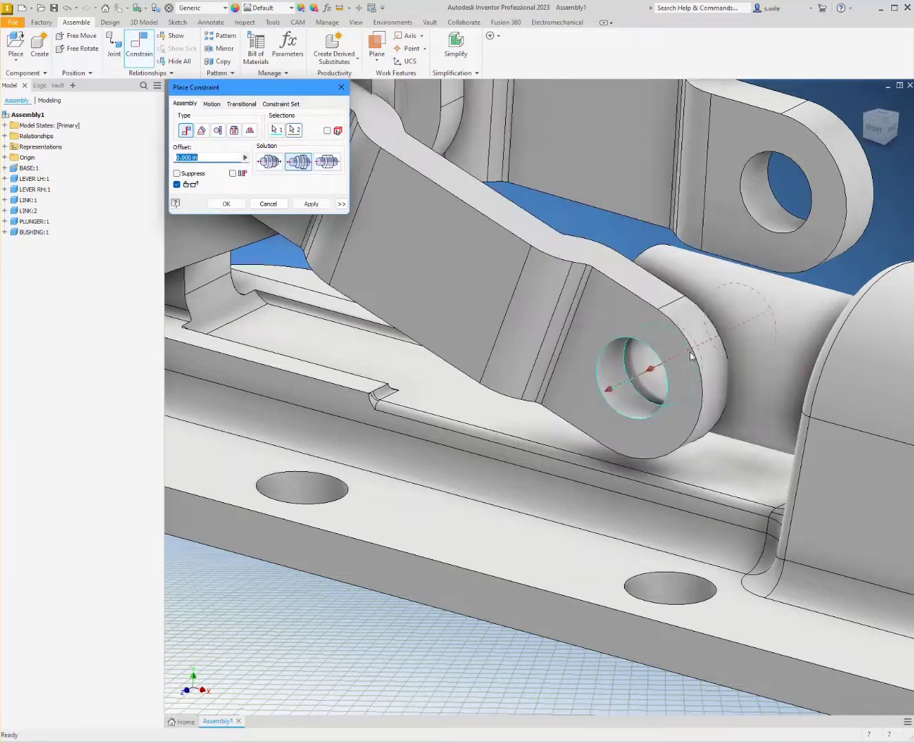
left_click(322, 206)
key("F6")
left_click(276, 205)
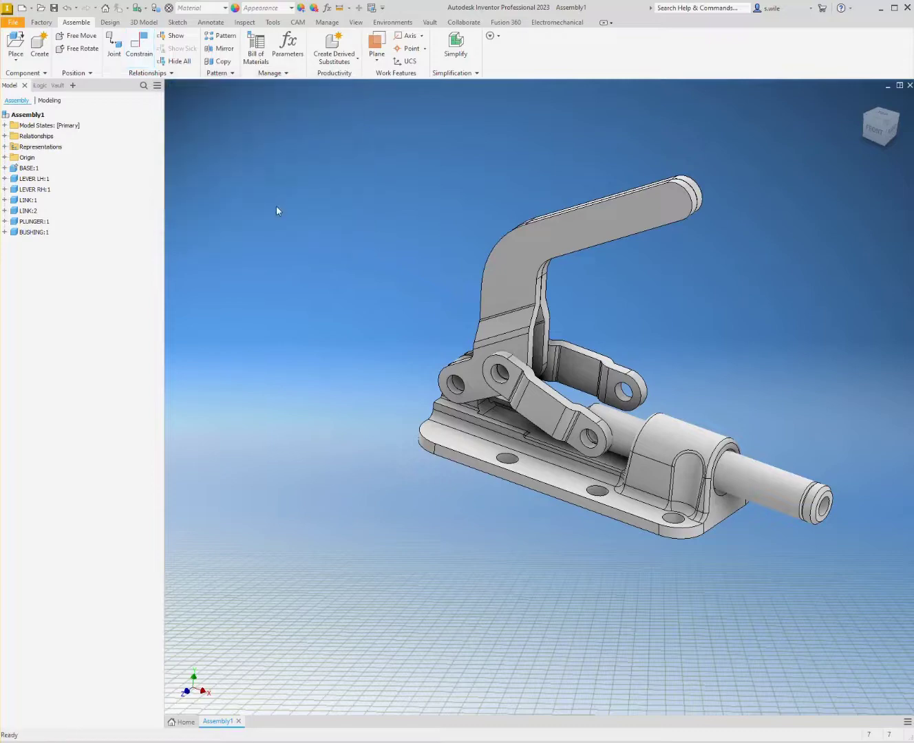
left_click_drag(581, 213, 568, 290)
key("F5")
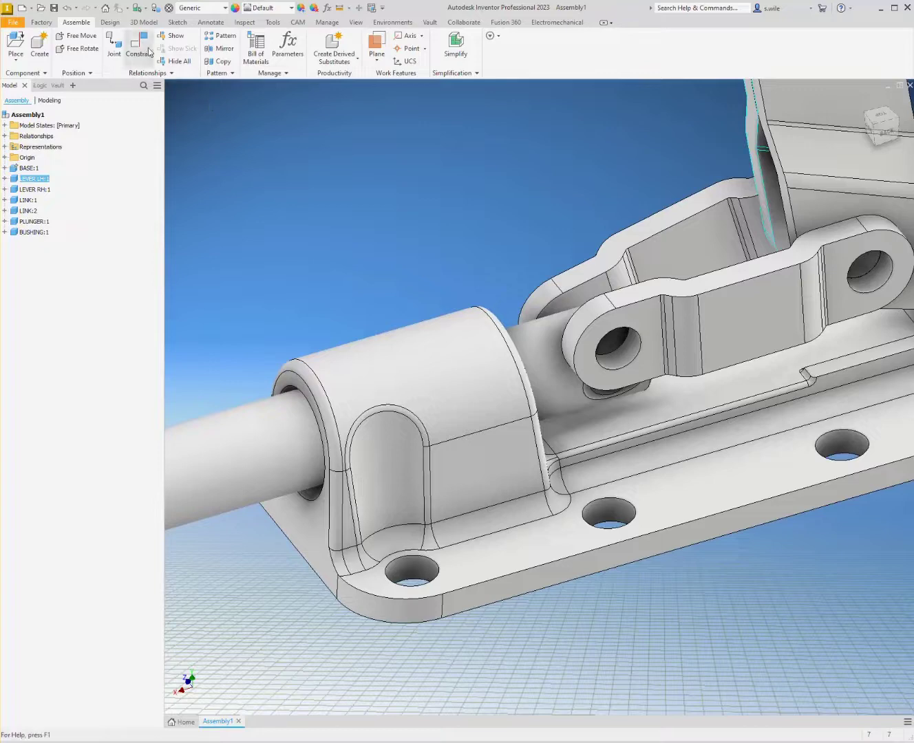
Step: Mate the RH-side link's free hole axis to the plunger's cross-hole axis with 0.000 in offset, and swing the lever to test the linkage
left_click(141, 48)
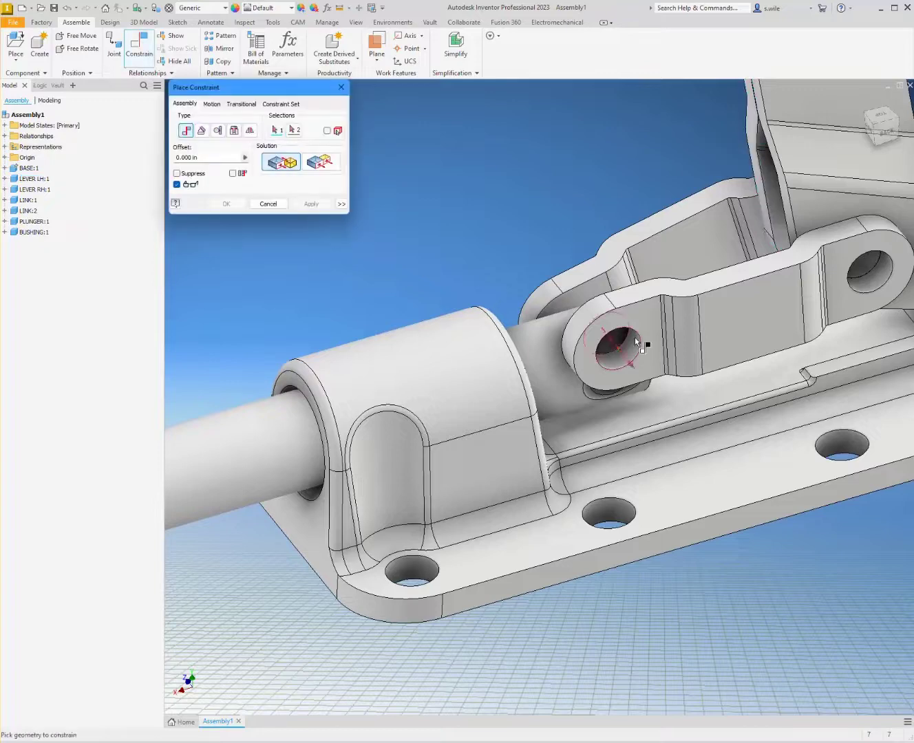
left_click(626, 352)
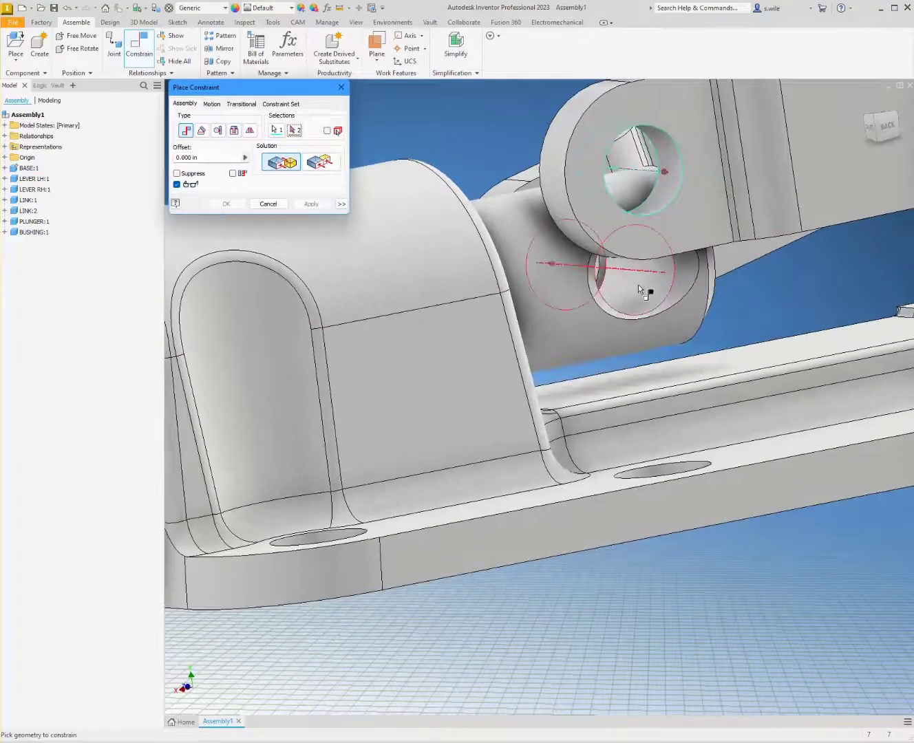
left_click(637, 285)
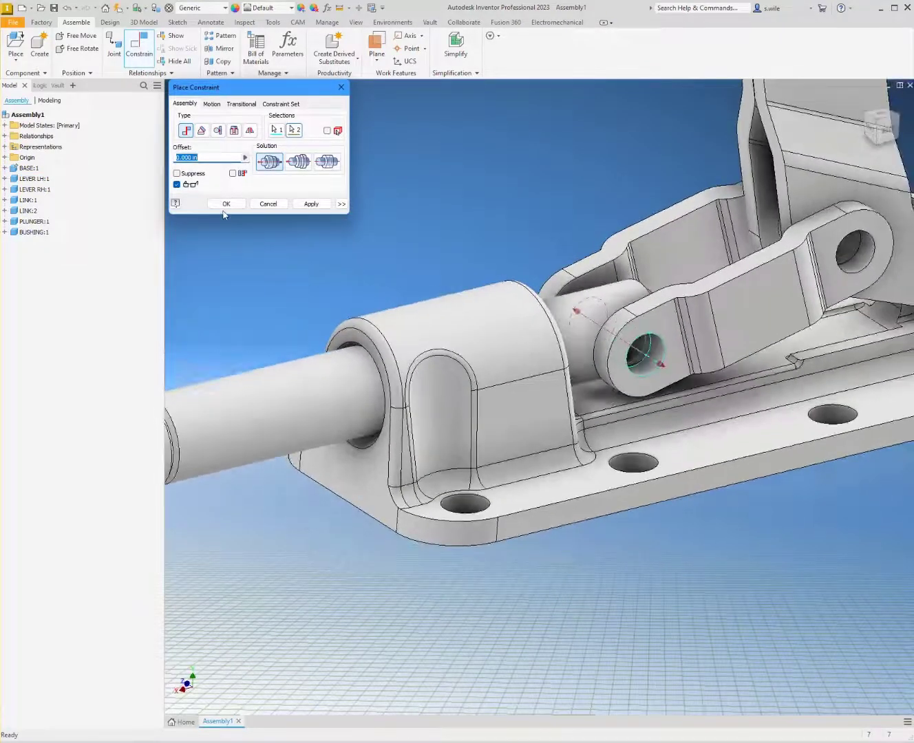
left_click(225, 206)
left_click_drag(580, 185, 593, 293)
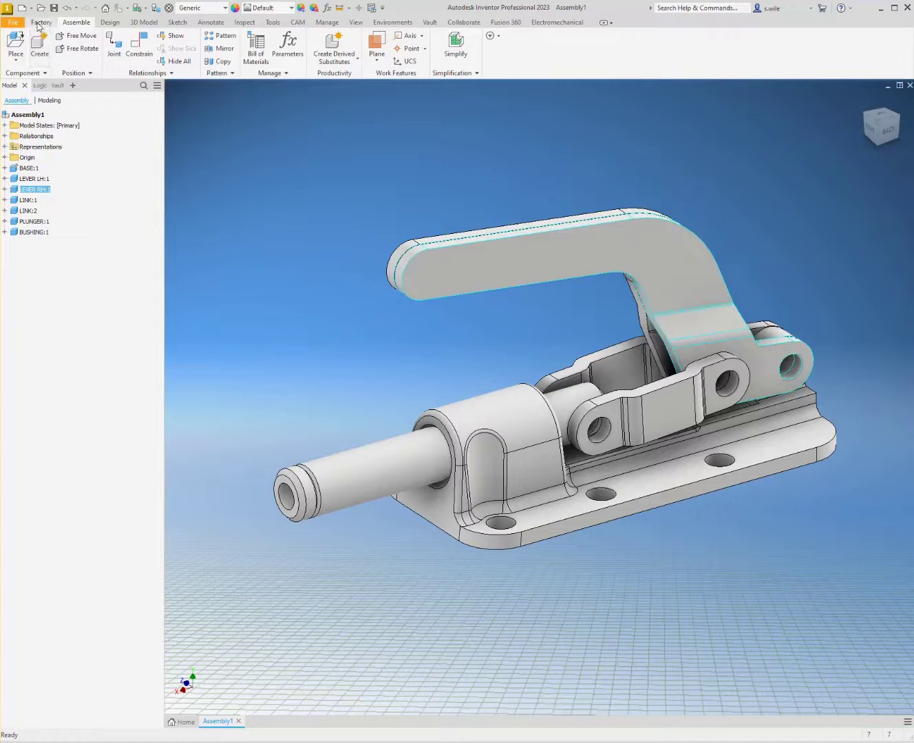
Step: Place two instances of RIVET.ipt from the Destaco Clamp folder beside the lever handle
left_click(14, 45)
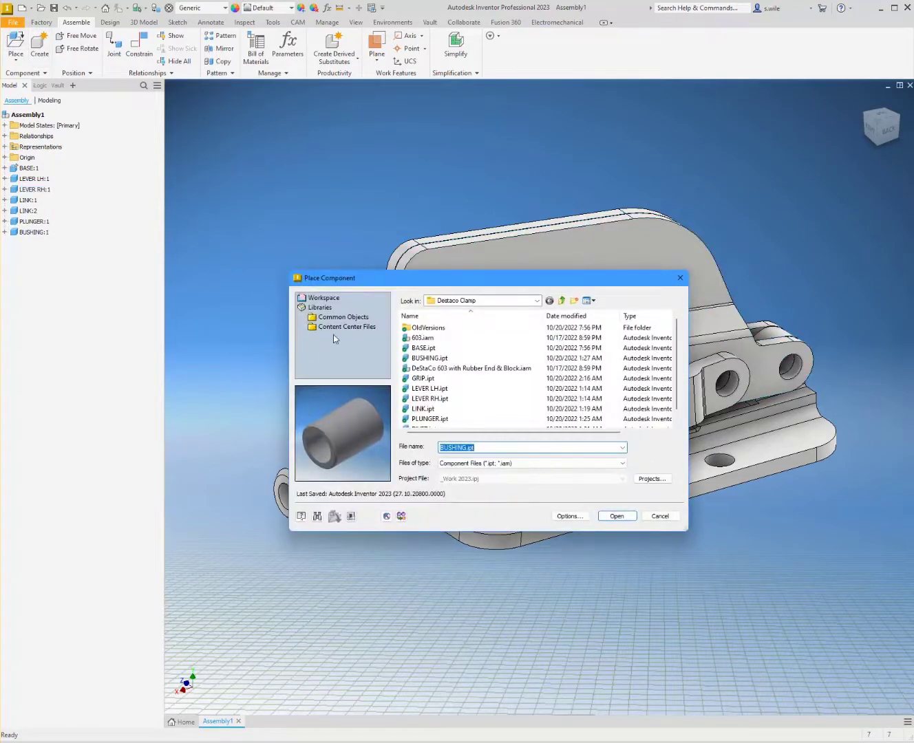
mouse_move(466, 373)
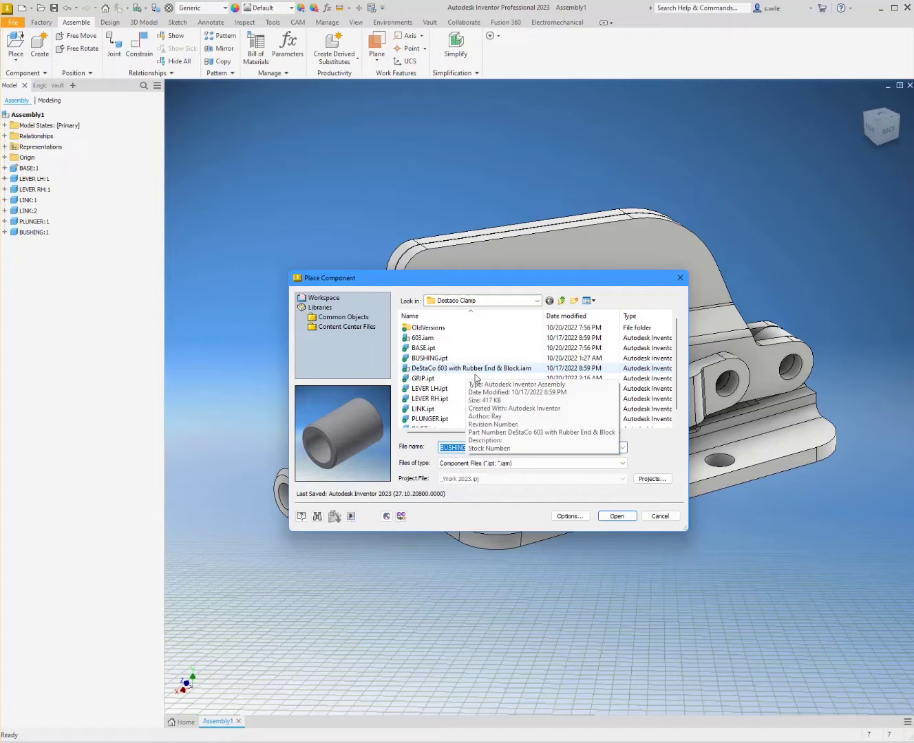
scroll(477, 378, "down", 1)
left_click(446, 419)
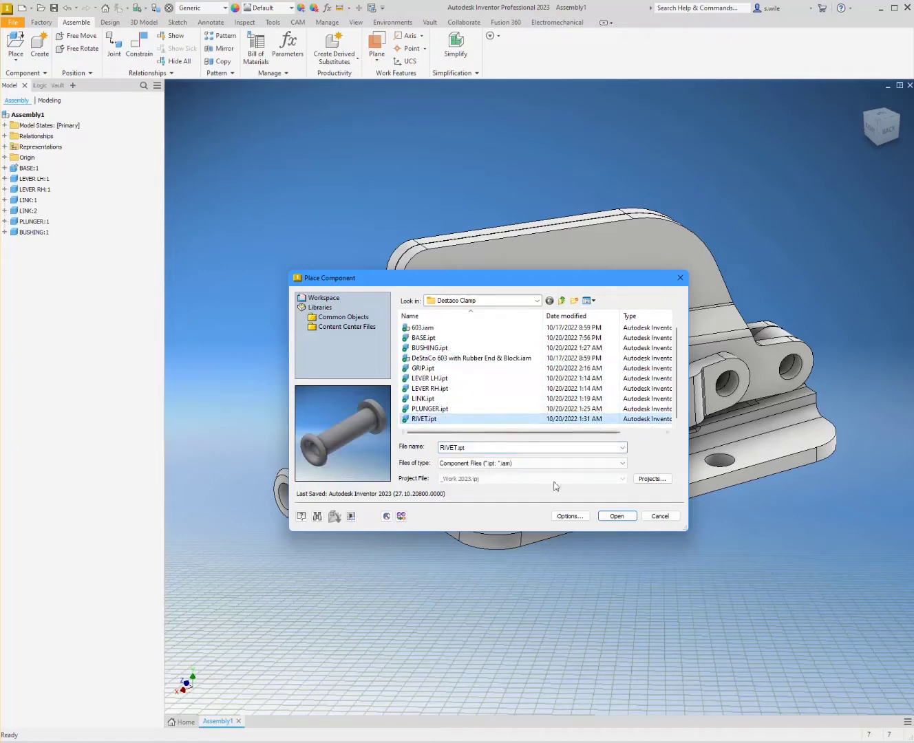
left_click(617, 517)
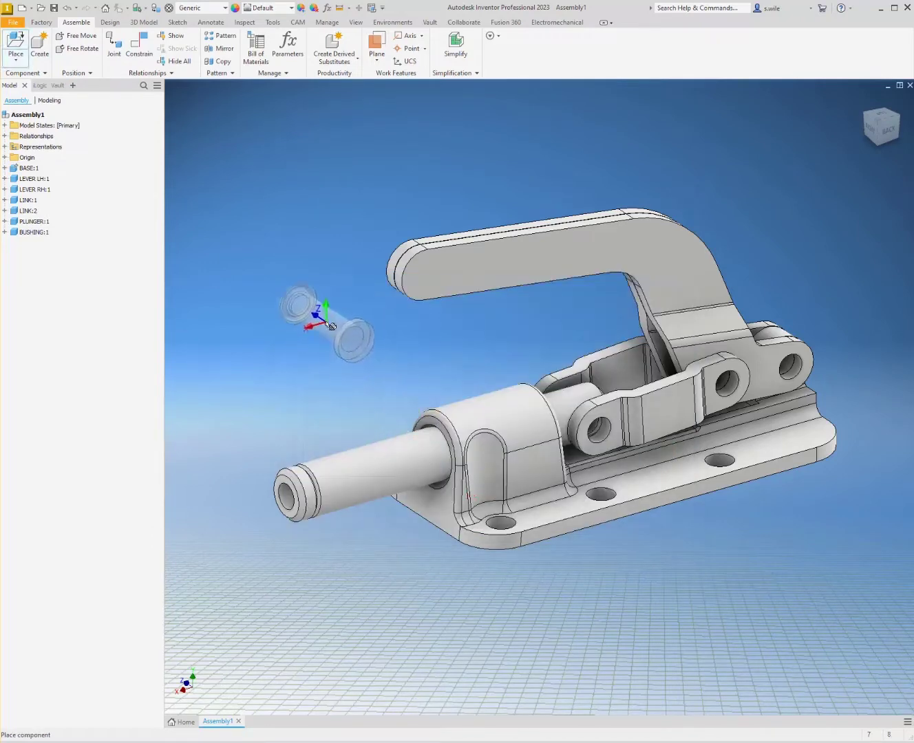
left_click(332, 340)
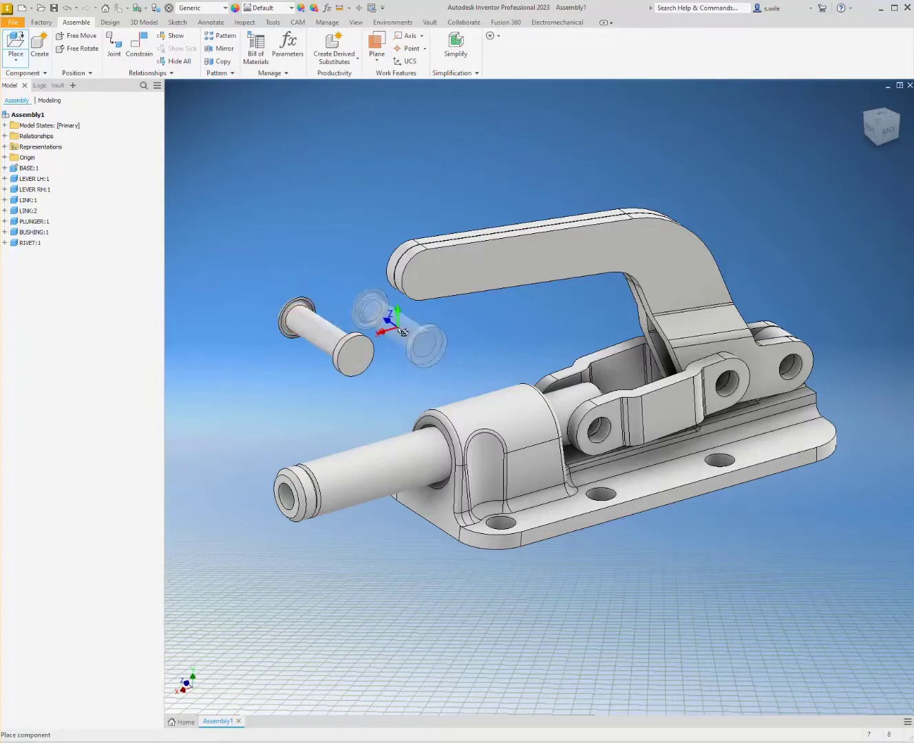
left_click(405, 332)
right_click(307, 237)
left_click(325, 239)
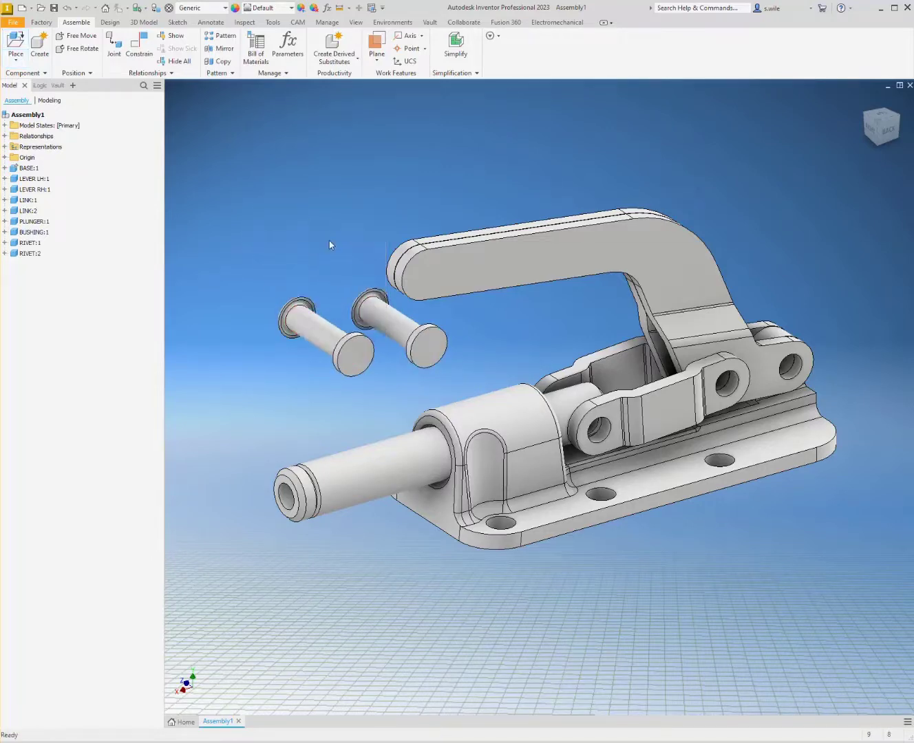
Step: Apply an Insert constraint with 0.000 in offset seating one rivet's head in the link hole at the plunger
left_click(139, 45)
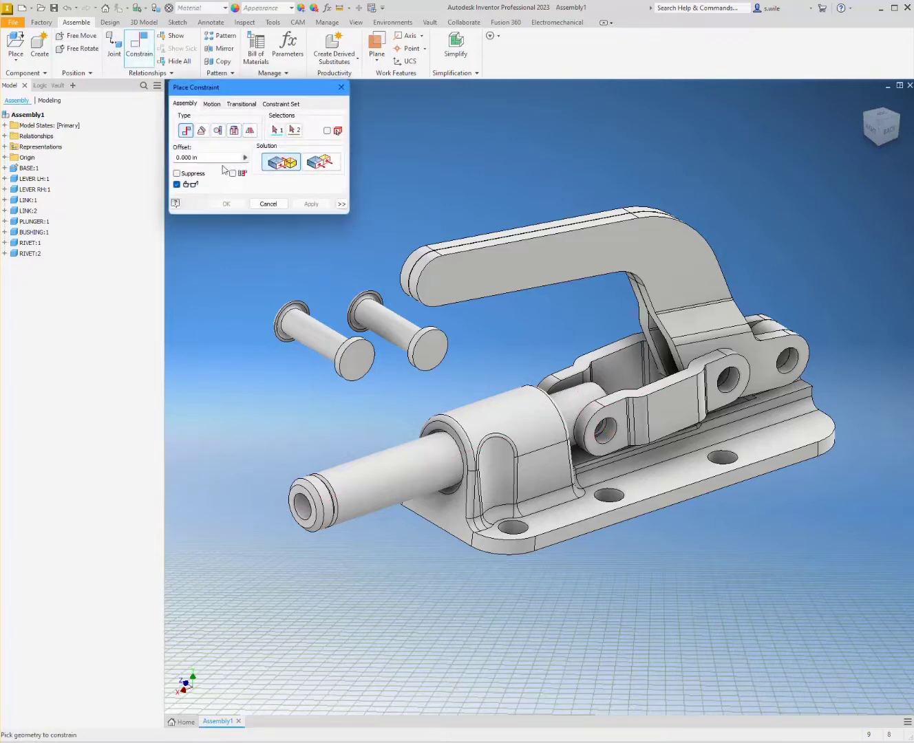
left_click(231, 132)
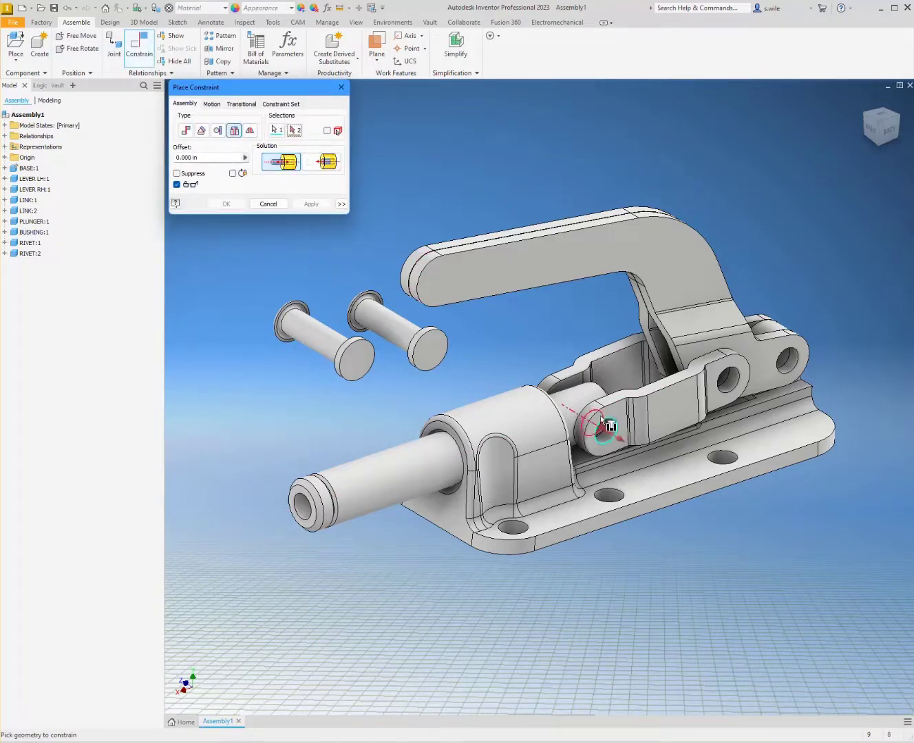
middle_click_drag(600, 420, 554, 401, "shift")
left_click(547, 398)
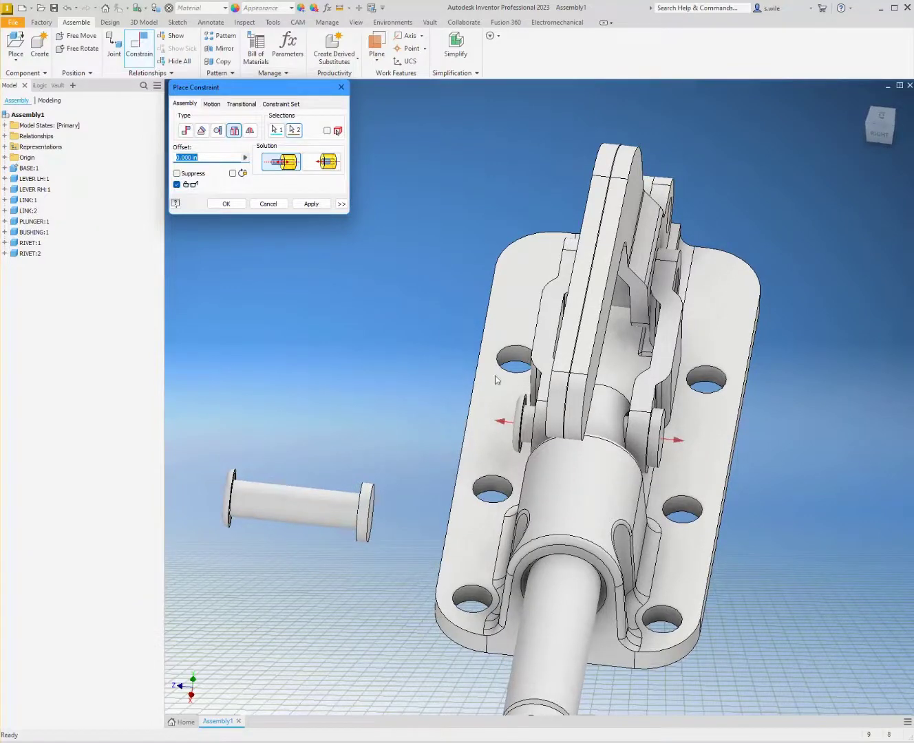
left_click(309, 203)
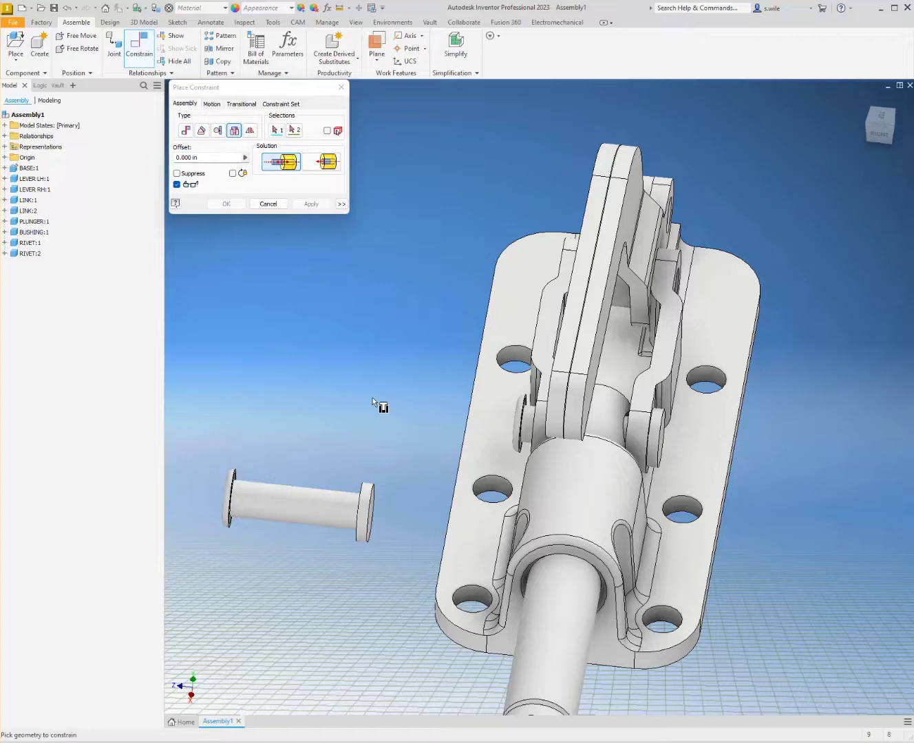
Step: Apply an Insert constraint with 0.000 in offset seating the other rivet's head in the link hole at the levers
left_click(363, 491)
middle_click_drag(506, 327, 657, 318, "shift")
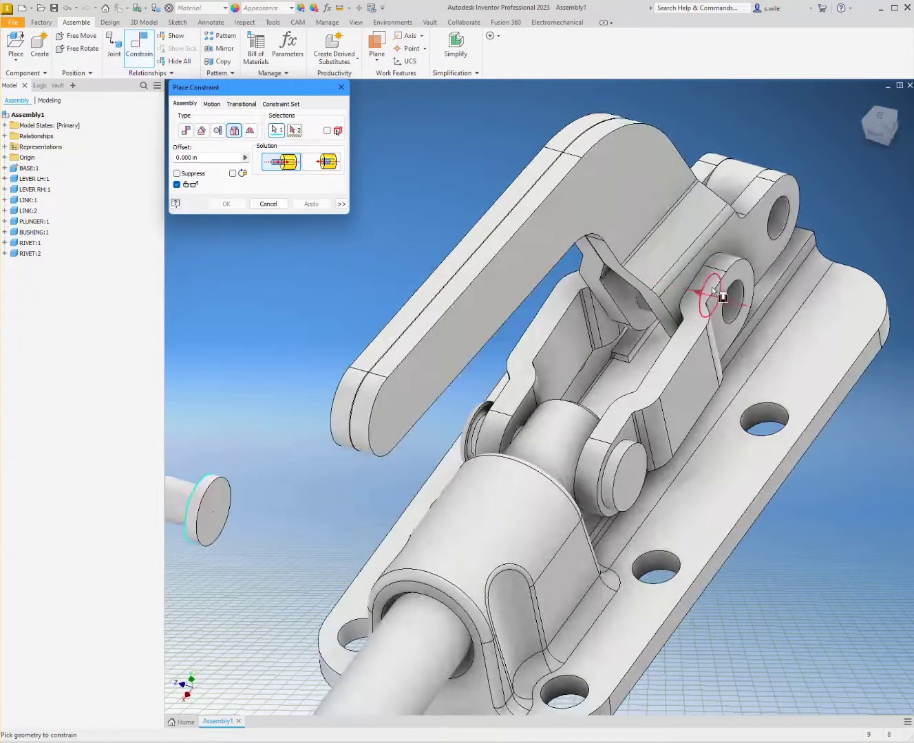
left_click(724, 293)
middle_click_drag(724, 293, 233, 238, "shift")
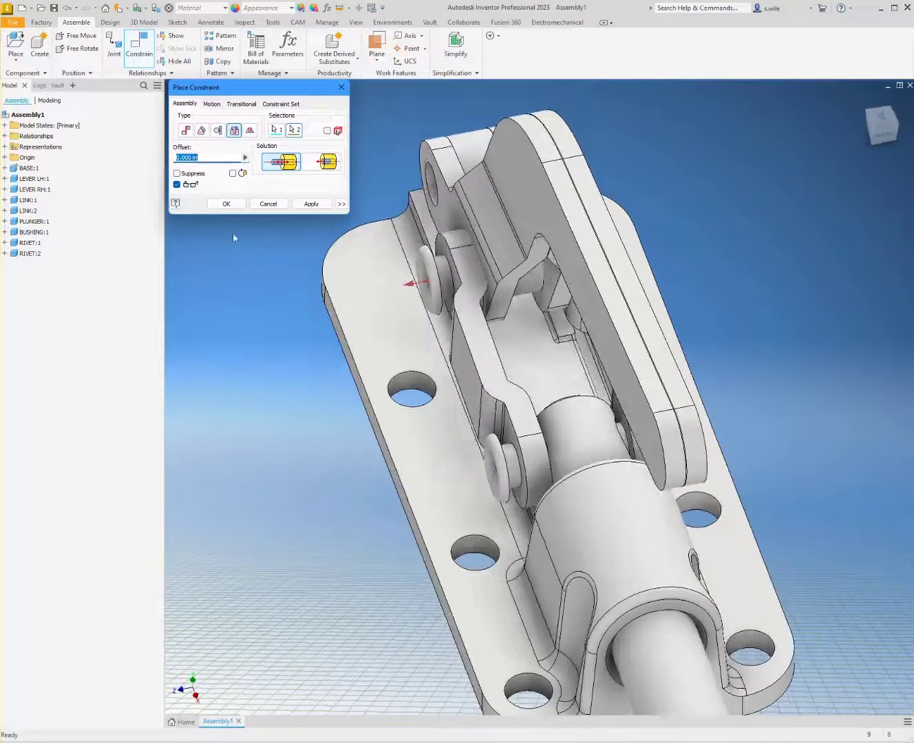
left_click(227, 205)
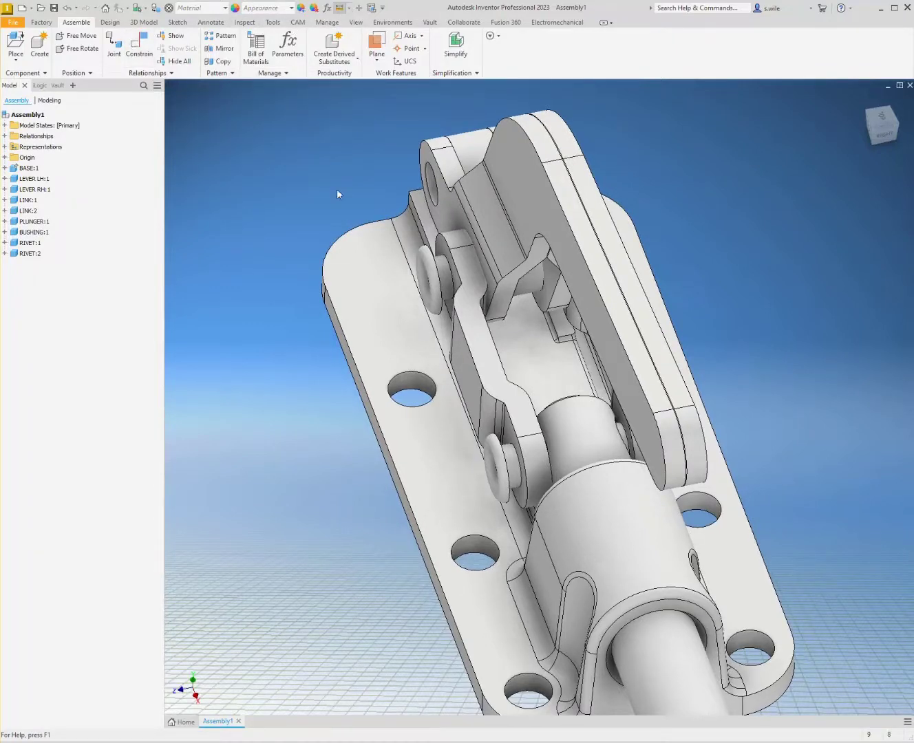
Step: Measure the gap between the link's outer face and the formed end of the rivet at the levers
key("m")
scroll(354, 232, "up", 5)
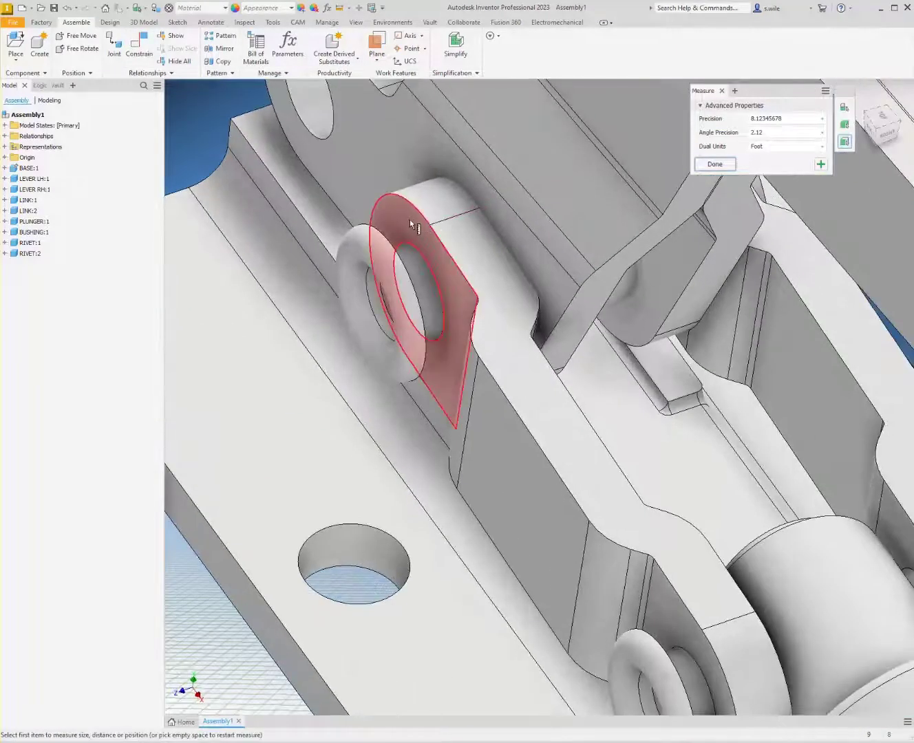
left_click(410, 220)
left_click(384, 236)
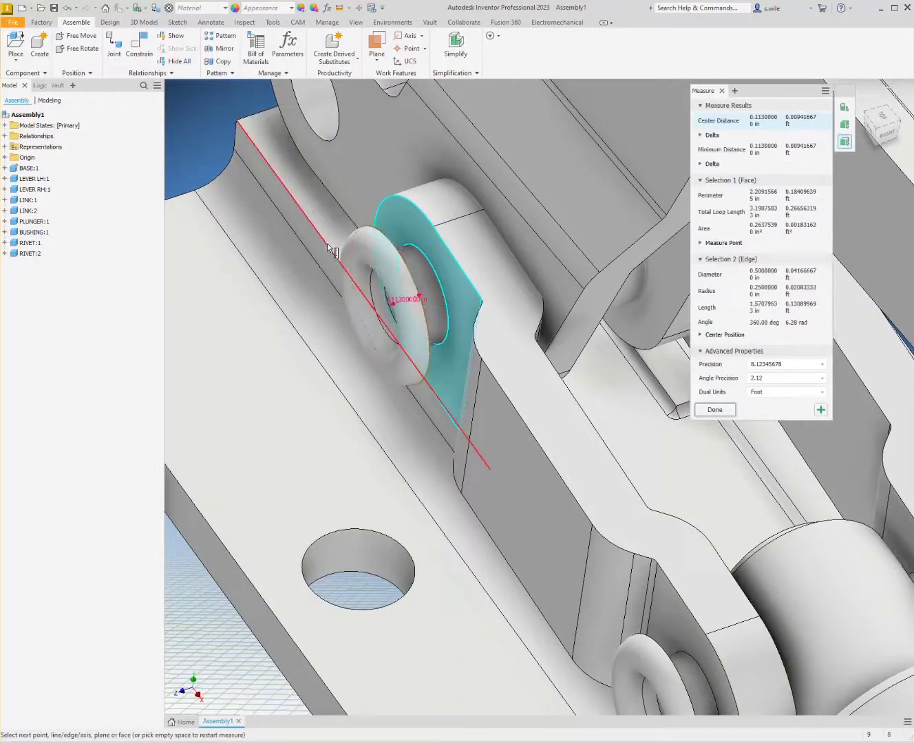
scroll(316, 246, "up", 5)
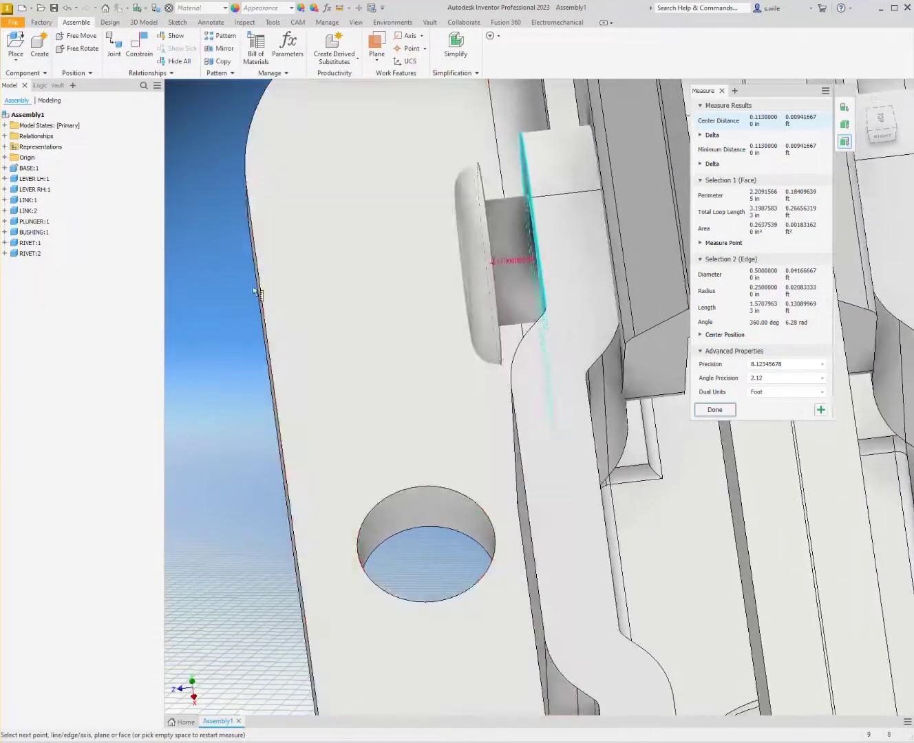
scroll(230, 331, "up", 5)
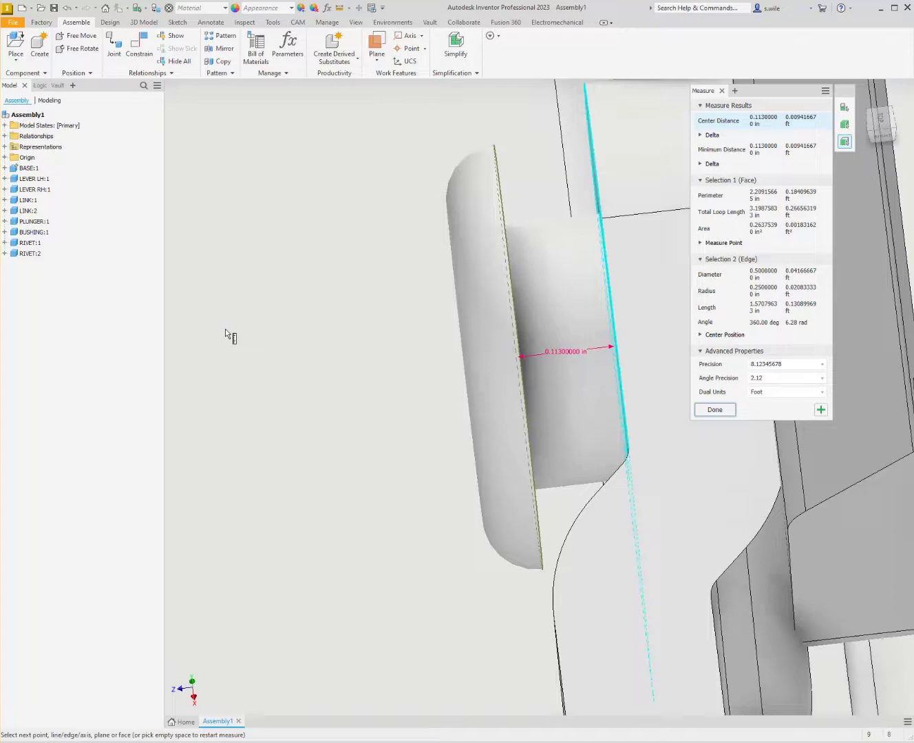
scroll(299, 240, "down", 10)
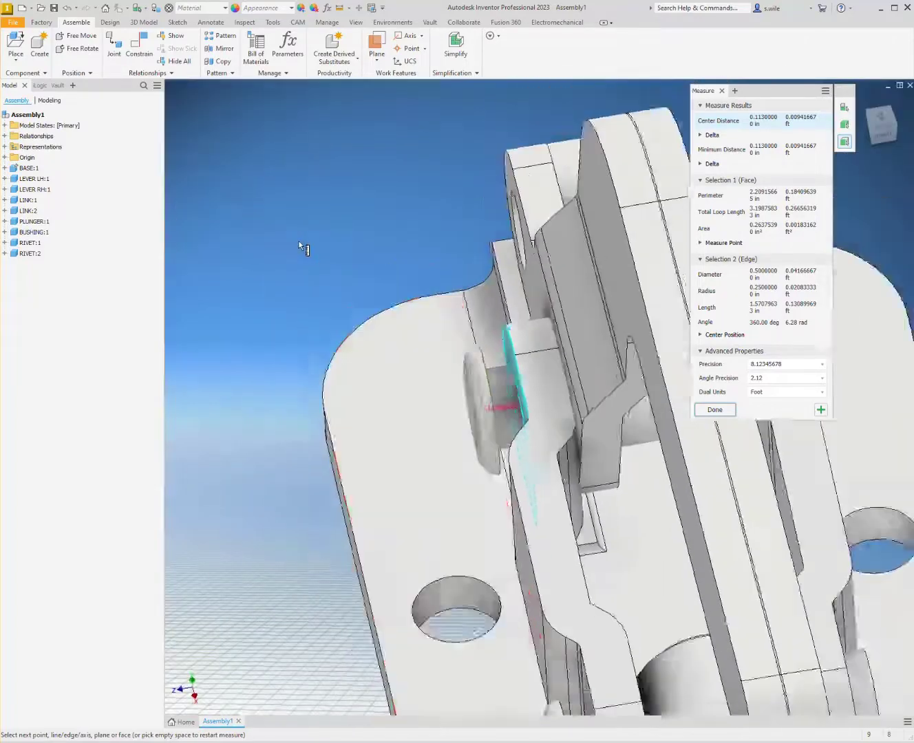
key("Escape")
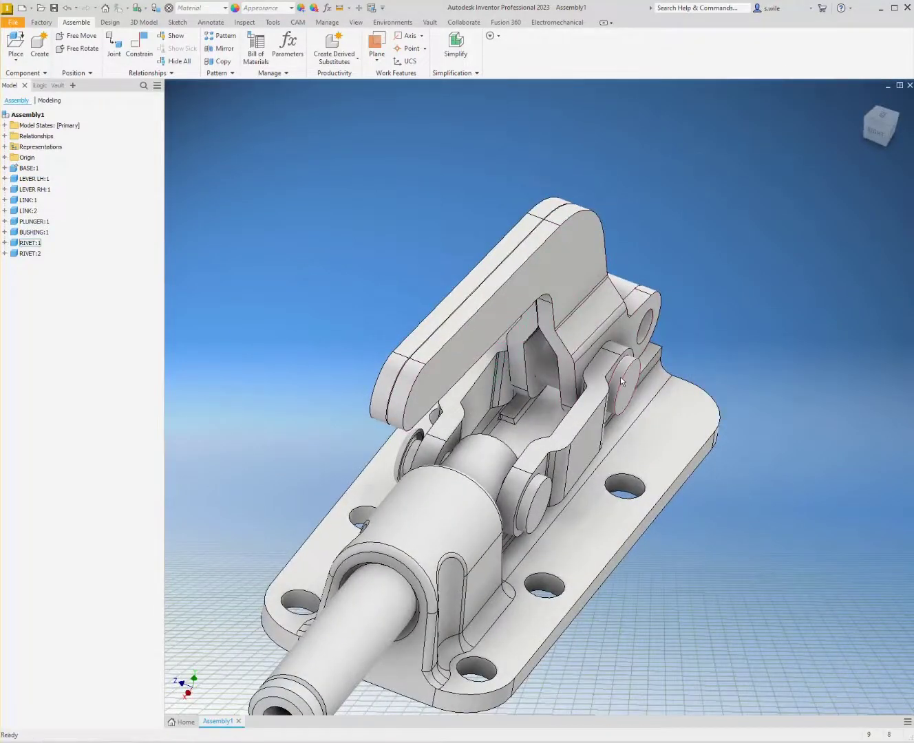
Step: Open the rivet part, subtract .1133 from Extrusion2's distance, and close the part with its changes saved
right_click(624, 380)
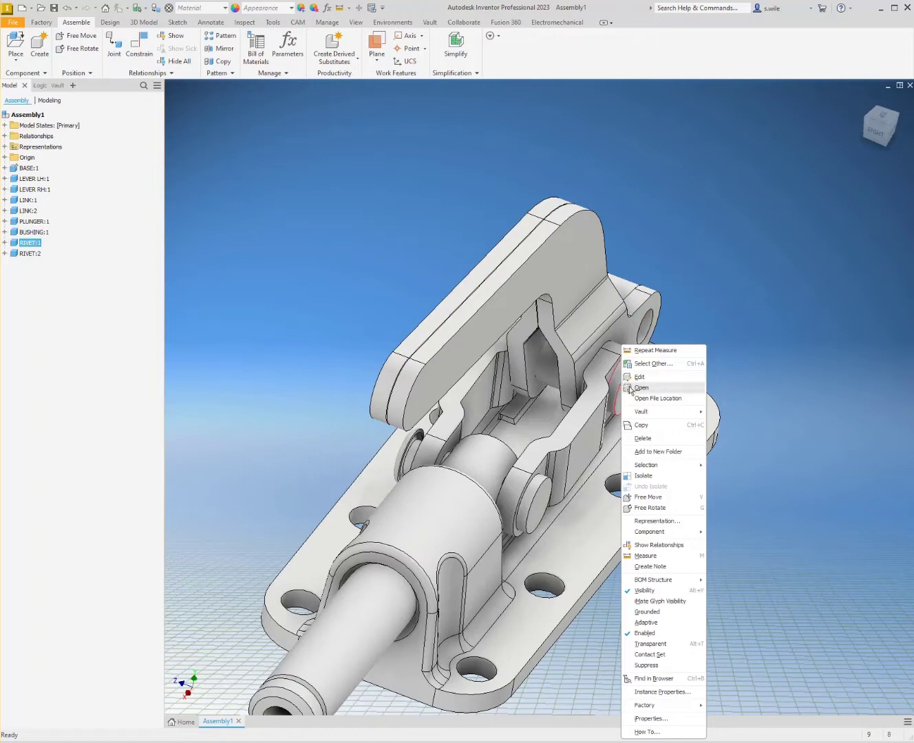
left_click(631, 390)
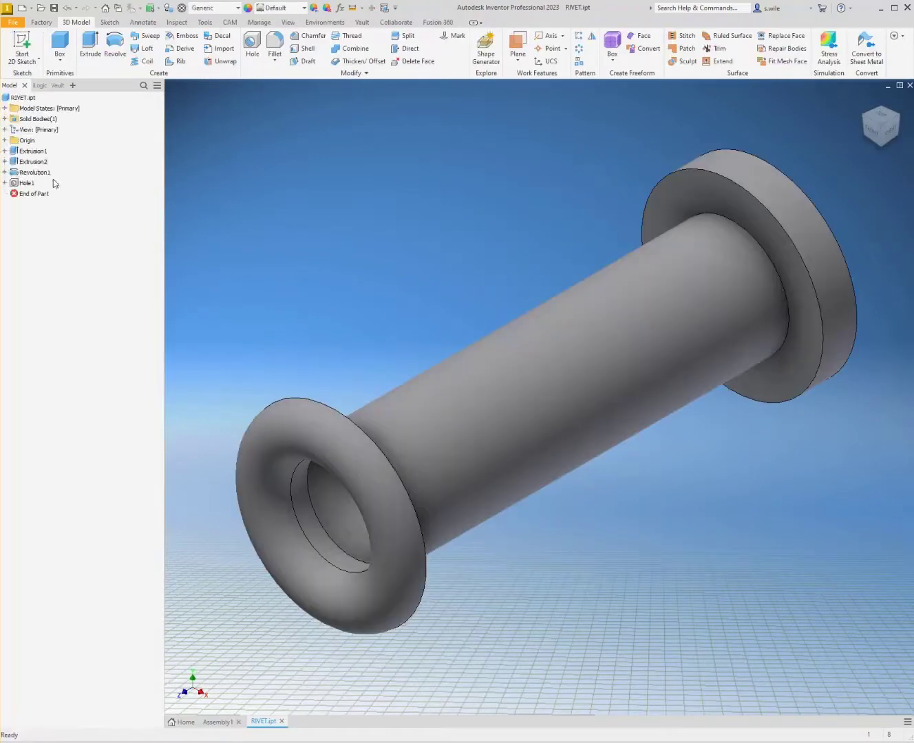
double_click(33, 162)
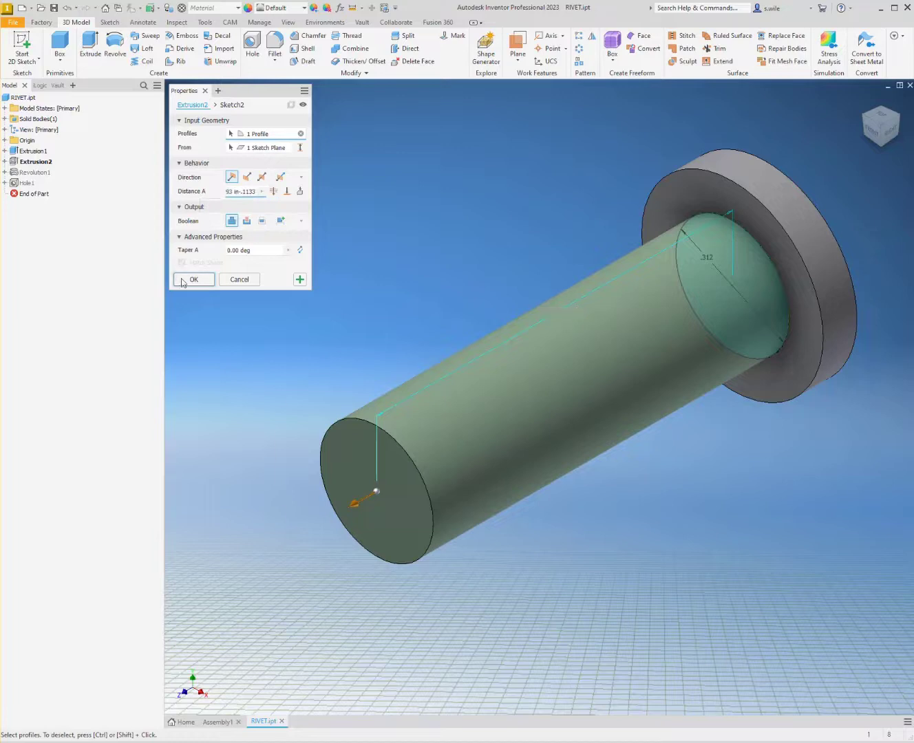
left_click(188, 279)
left_click(282, 721)
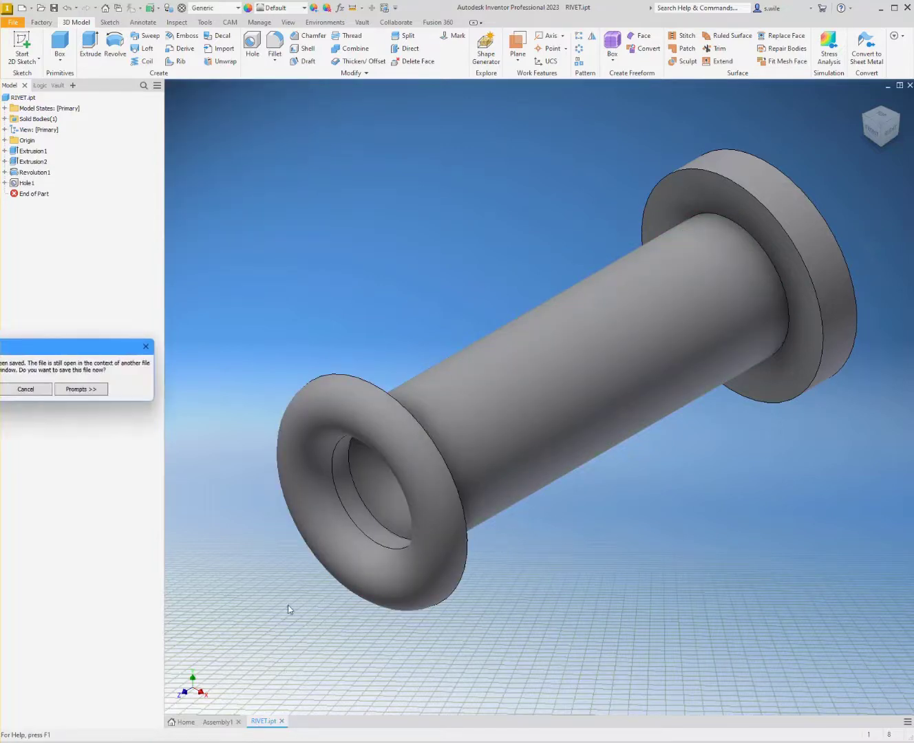
left_click_drag(63, 353, 334, 334)
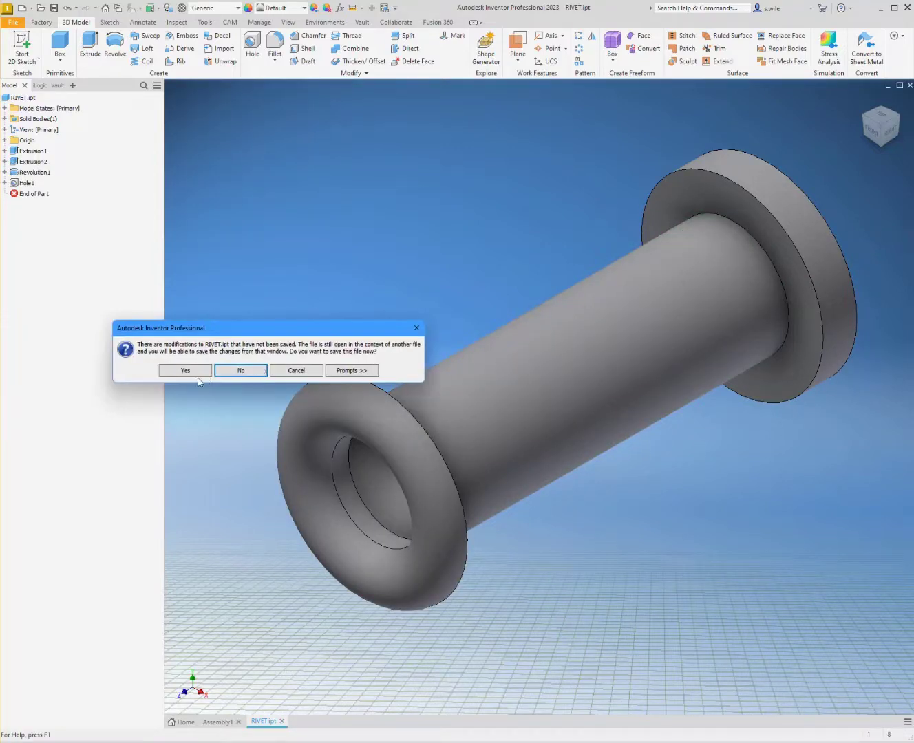
left_click(186, 370)
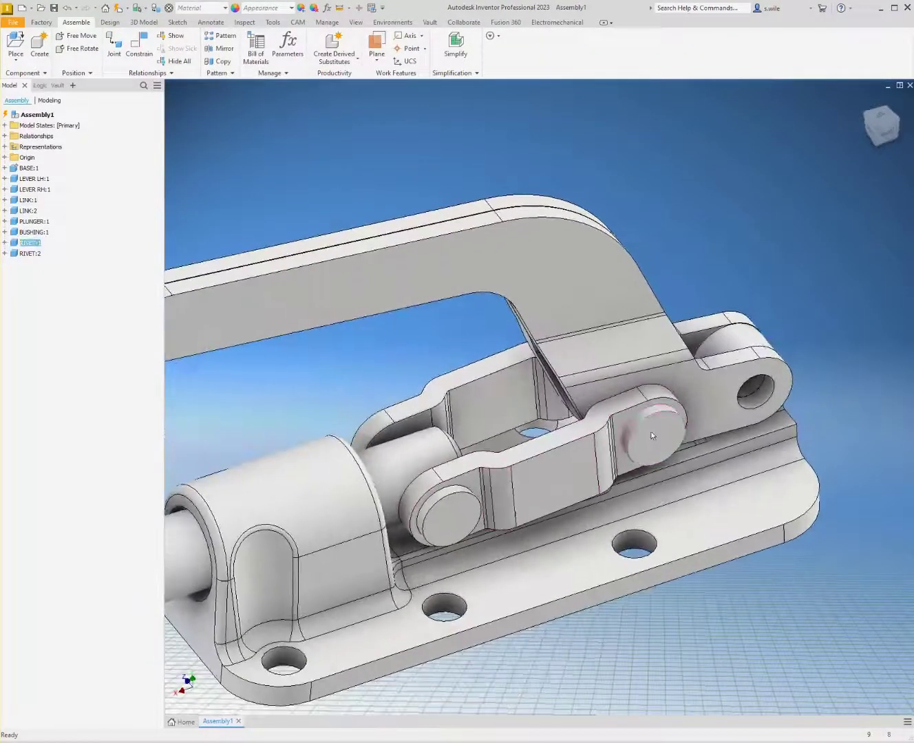
Step: Copy the rivet joining the link to the levers and paste a third rivet above the levers' rear pivot
left_click(648, 429)
key("ctrl+c")
key("ctrl+v")
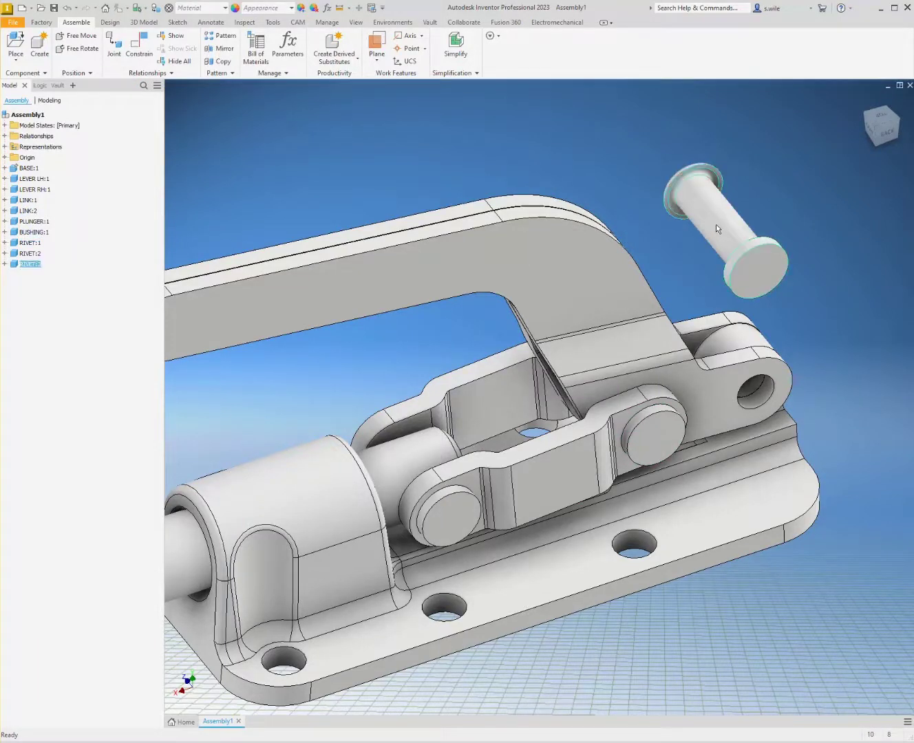
Step: Apply an Insert constraint with 0.000 in offset seating the third rivet's head in the RH lever's rear pivot hole
key("c")
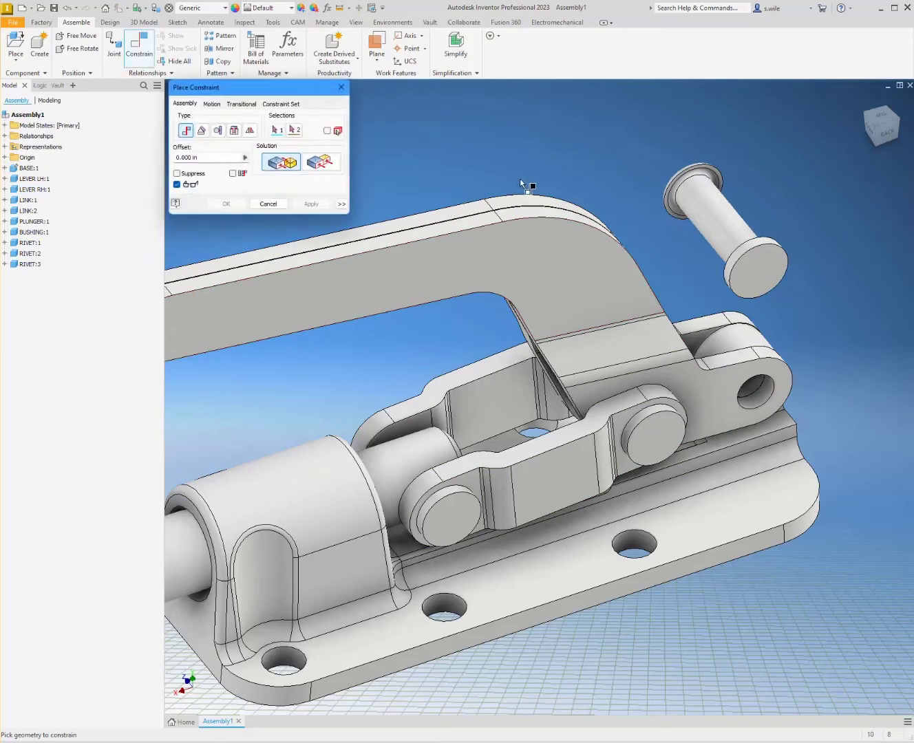
left_click(235, 130)
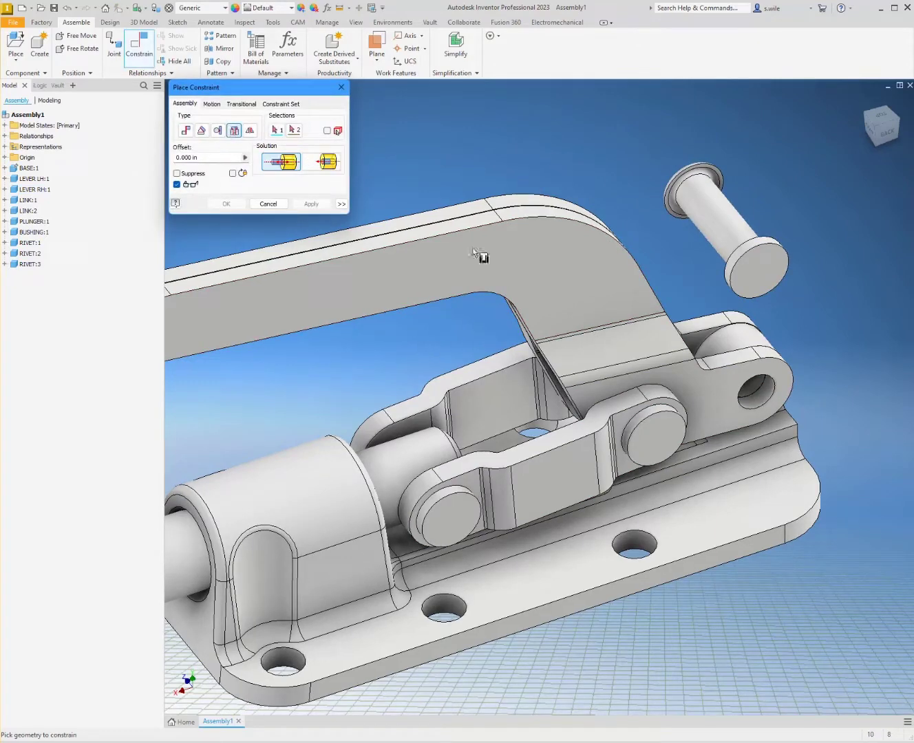
left_click(739, 389)
middle_click_drag(740, 388, 553, 268, "shift")
left_click(620, 217)
left_click(225, 204)
Step: Save and replace the third rivet with a new part file named RIVET2 in the Destaco Clamp folder
scroll(386, 237, "down", 2)
left_click(634, 345)
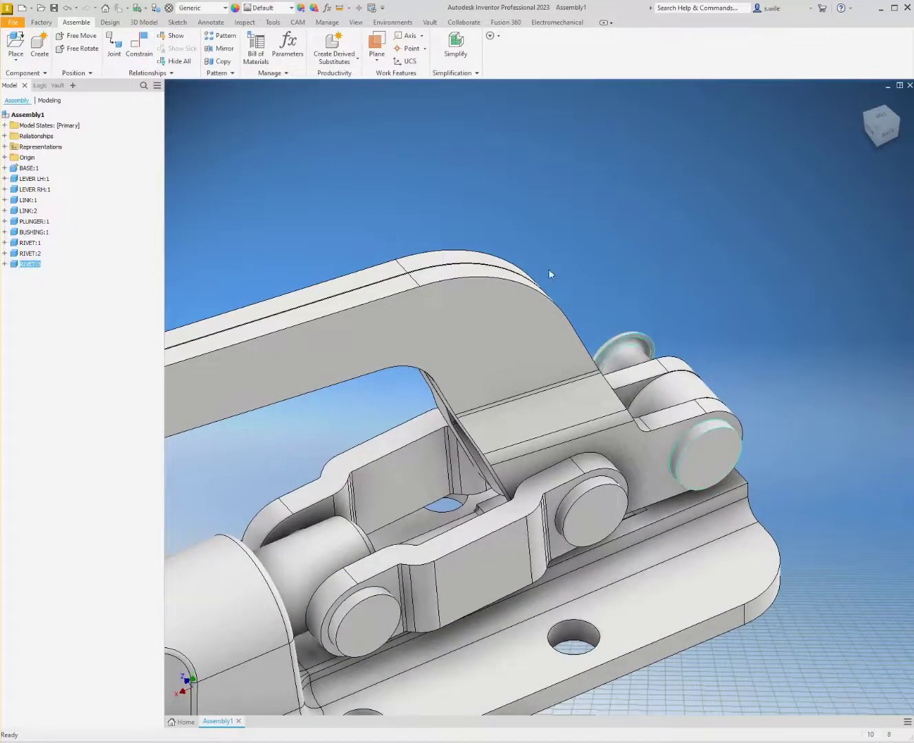
left_click(347, 73)
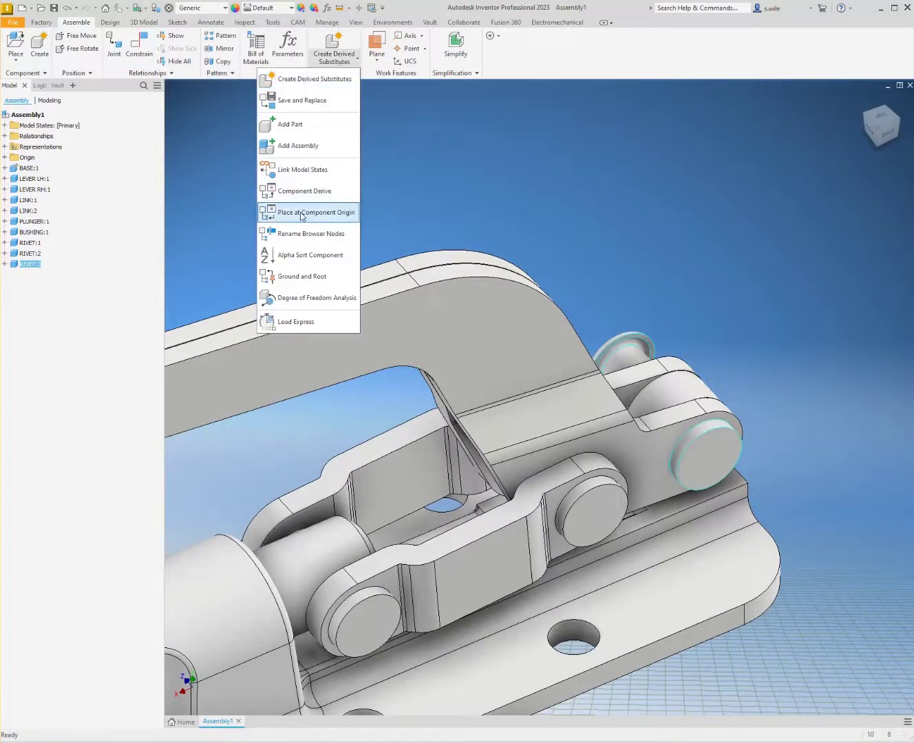
left_click(295, 101)
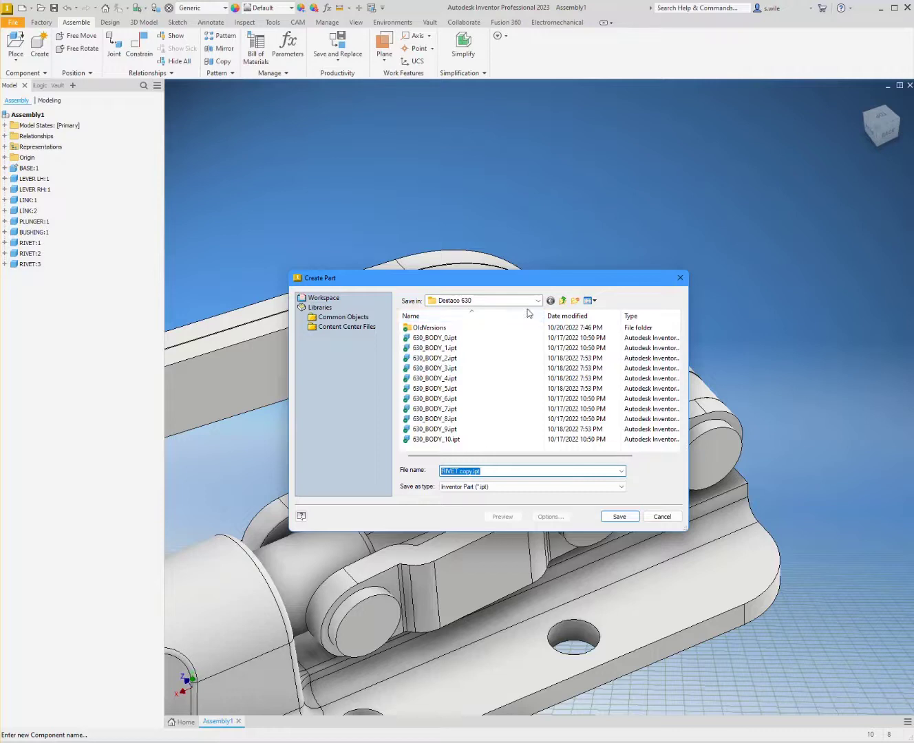
left_click(563, 301)
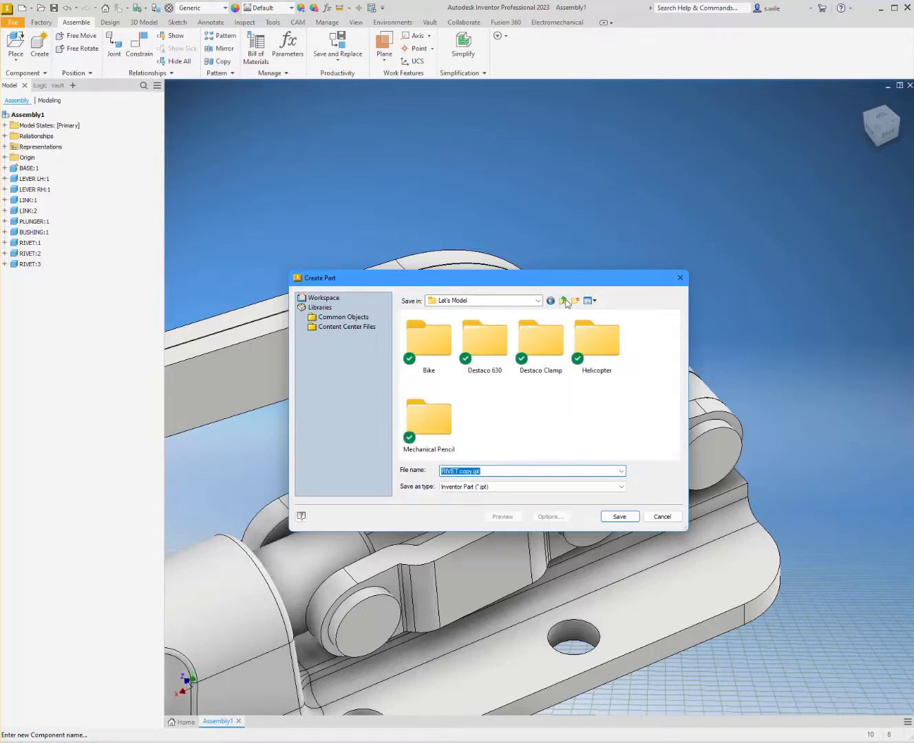
double_click(531, 350)
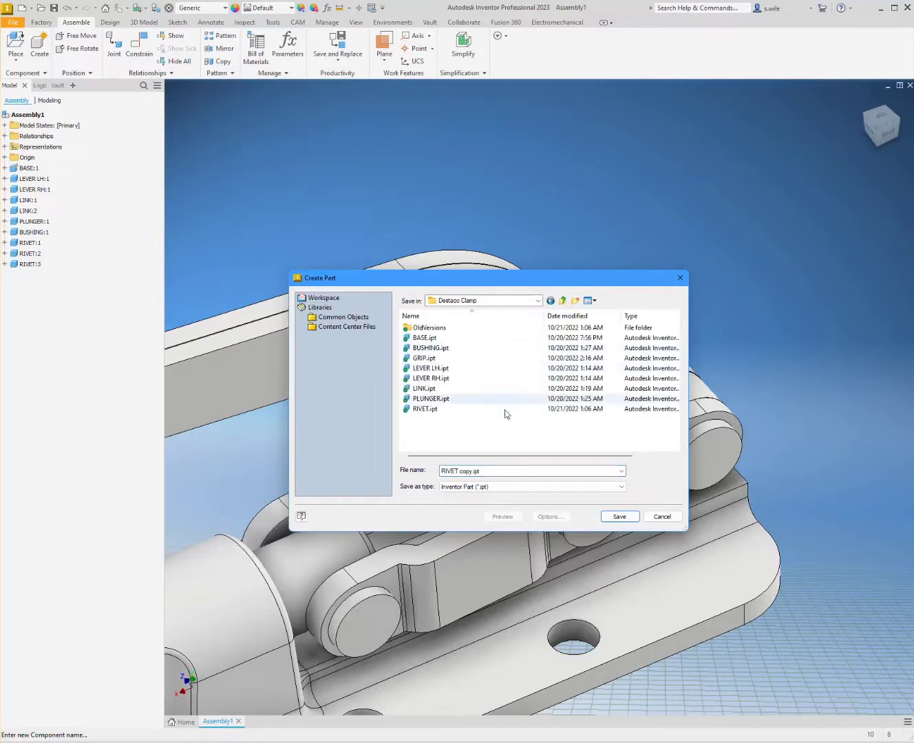
left_click_drag(458, 472, 543, 464)
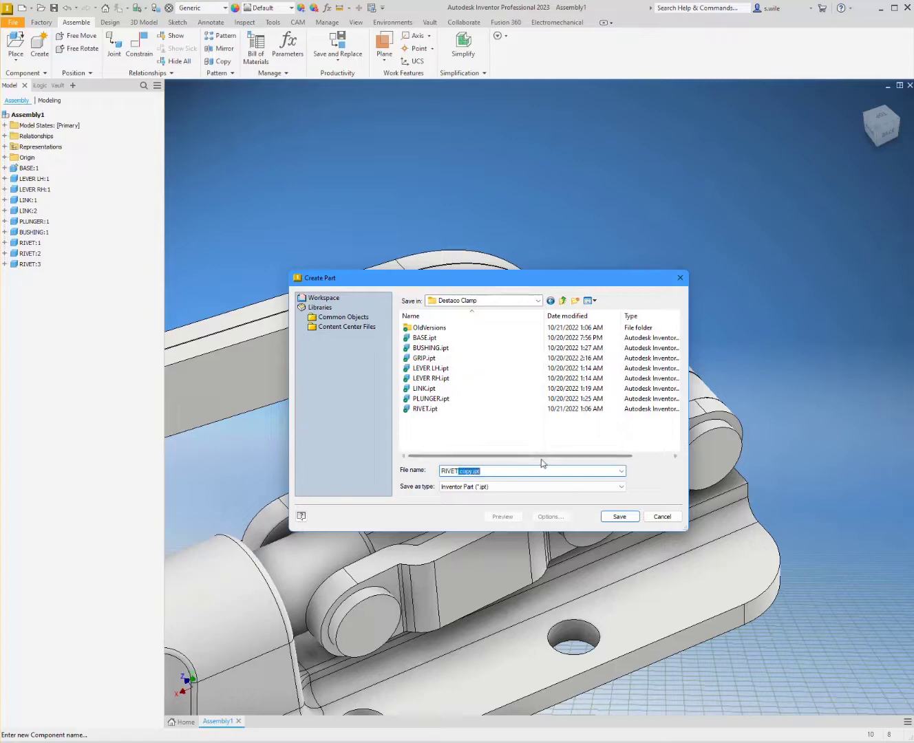
key("Return")
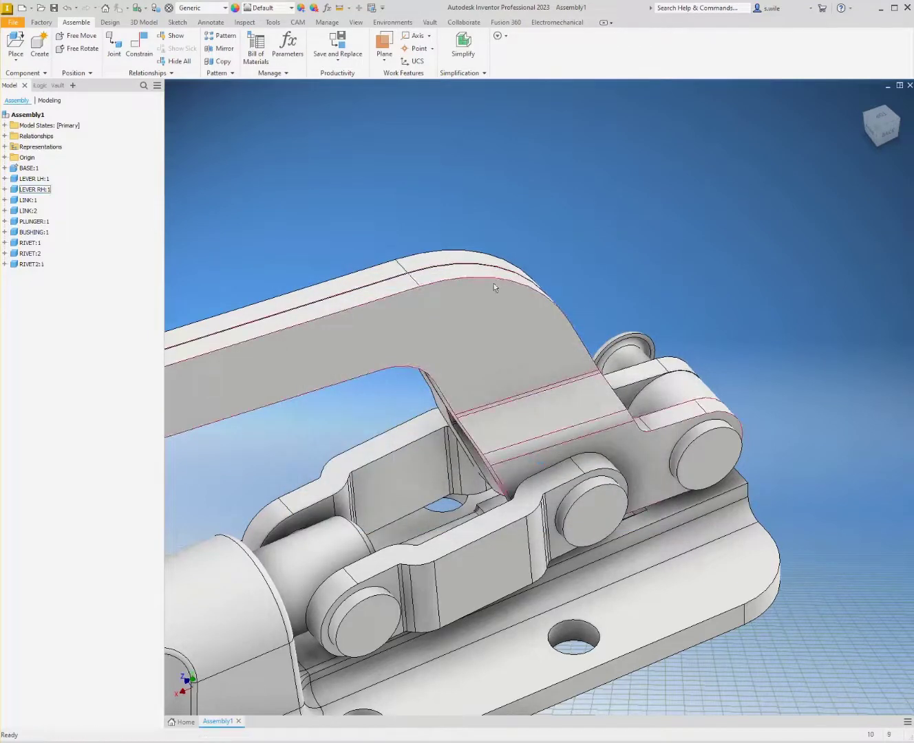
Step: Measure the distance between the lever's outer face and the rim of the new rivet's formed end at the rear pivot
left_click(342, 10)
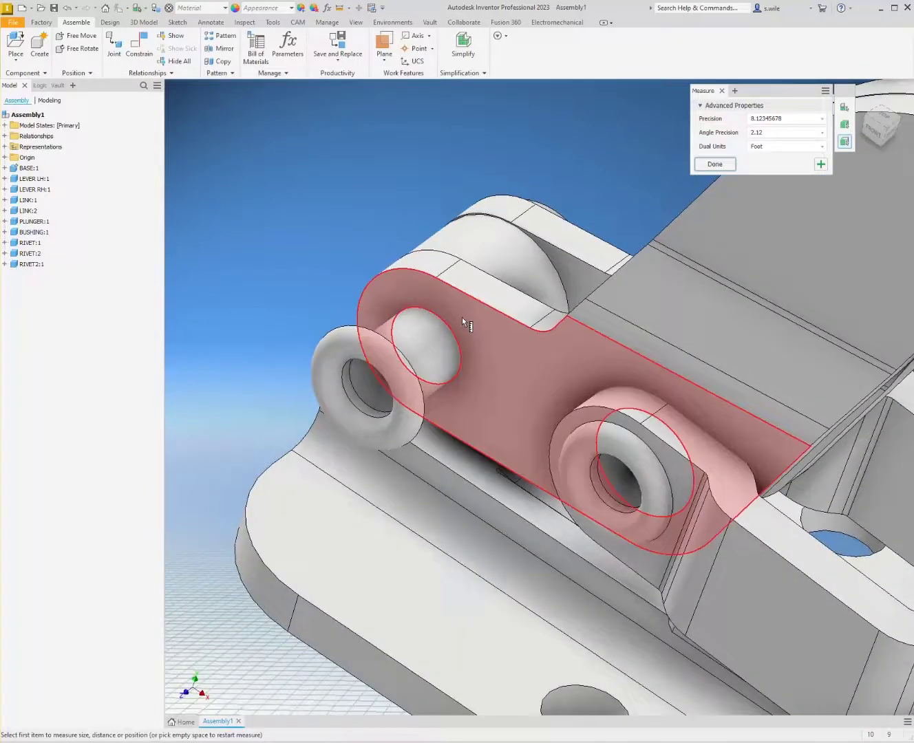
left_click(462, 317)
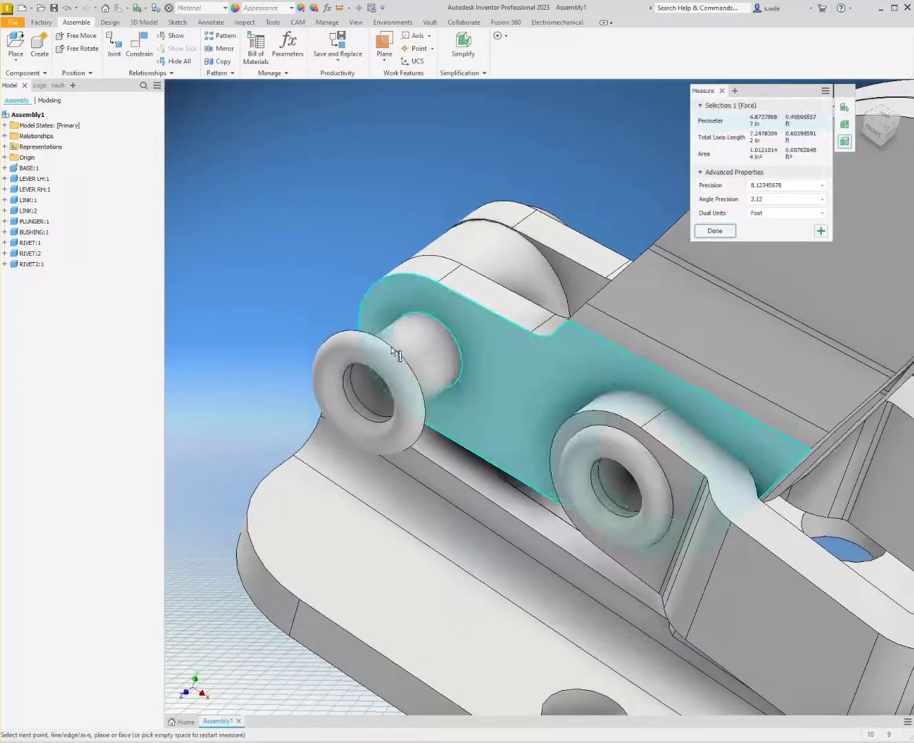
left_click(374, 337)
scroll(375, 331, "down", 2)
left_click(358, 312)
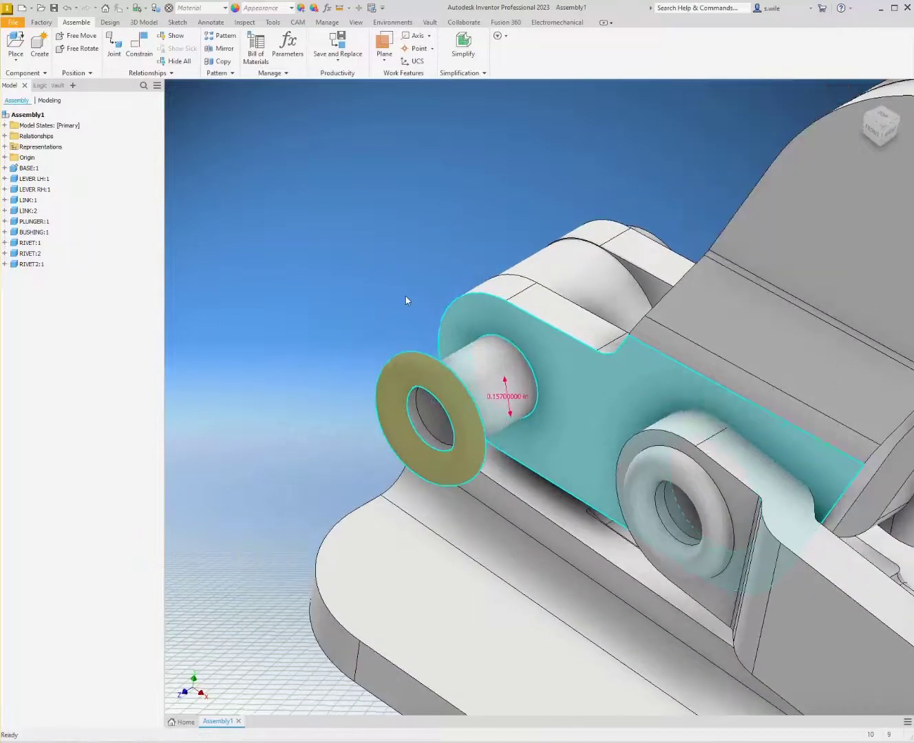
left_click(469, 320)
left_click(437, 364)
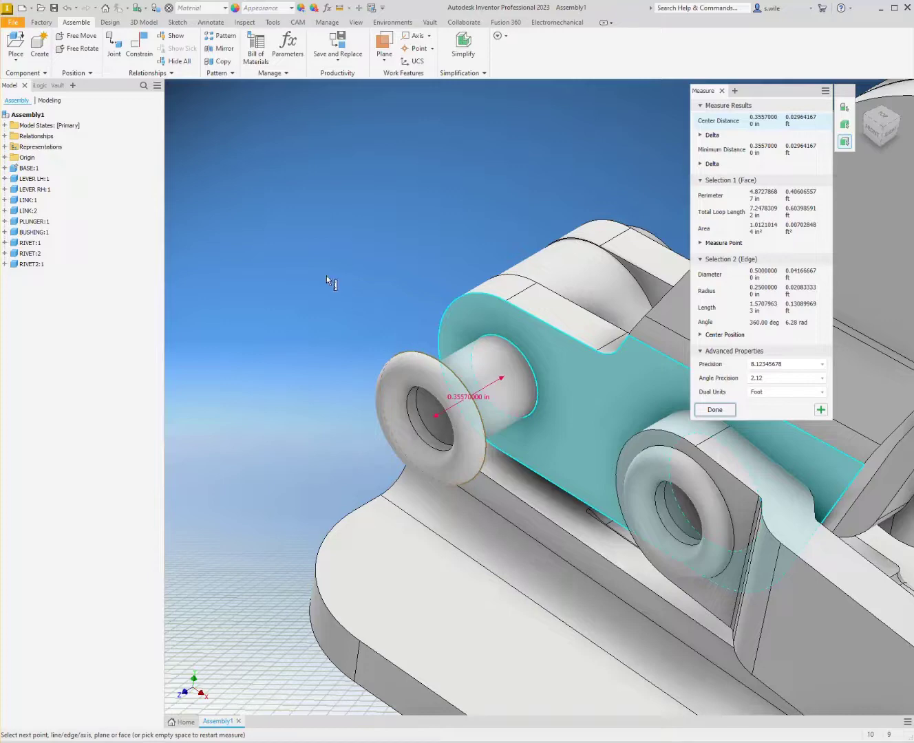
scroll(326, 275, "down", 3)
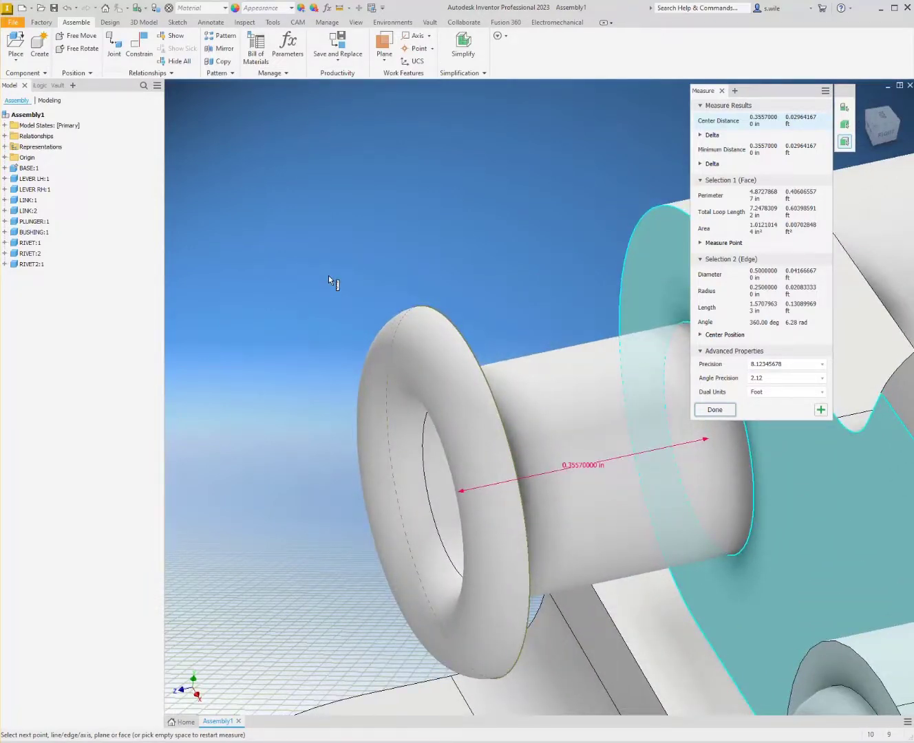
scroll(329, 276, "up", 5)
key("Escape")
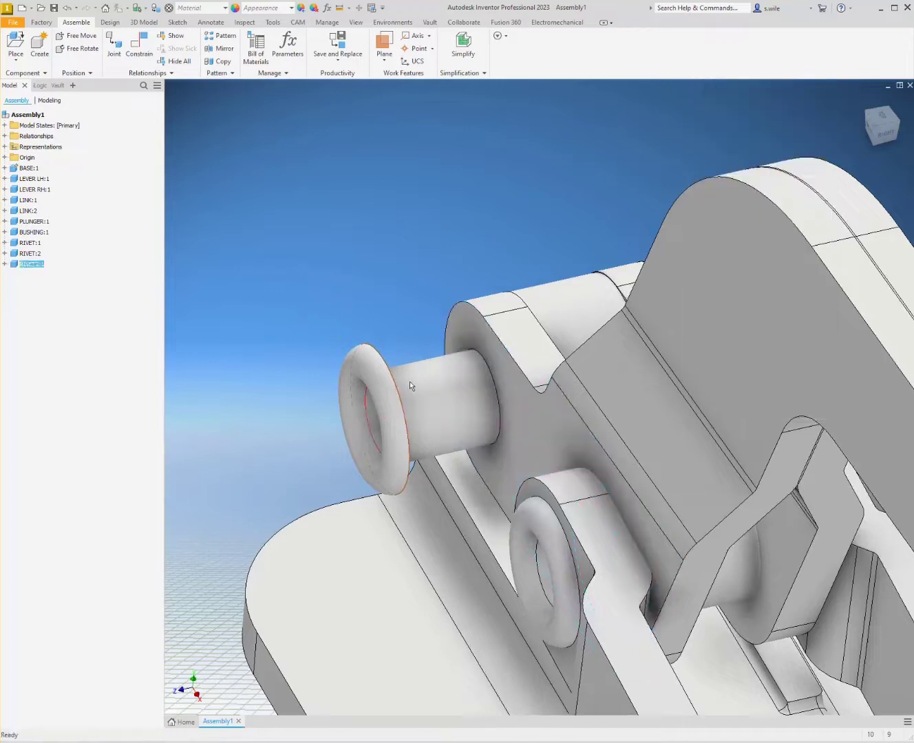
Step: Edit RIVET2 in place, subtract the measured gap from Extrusion2's distance, and return to the full assembly
double_click(409, 382)
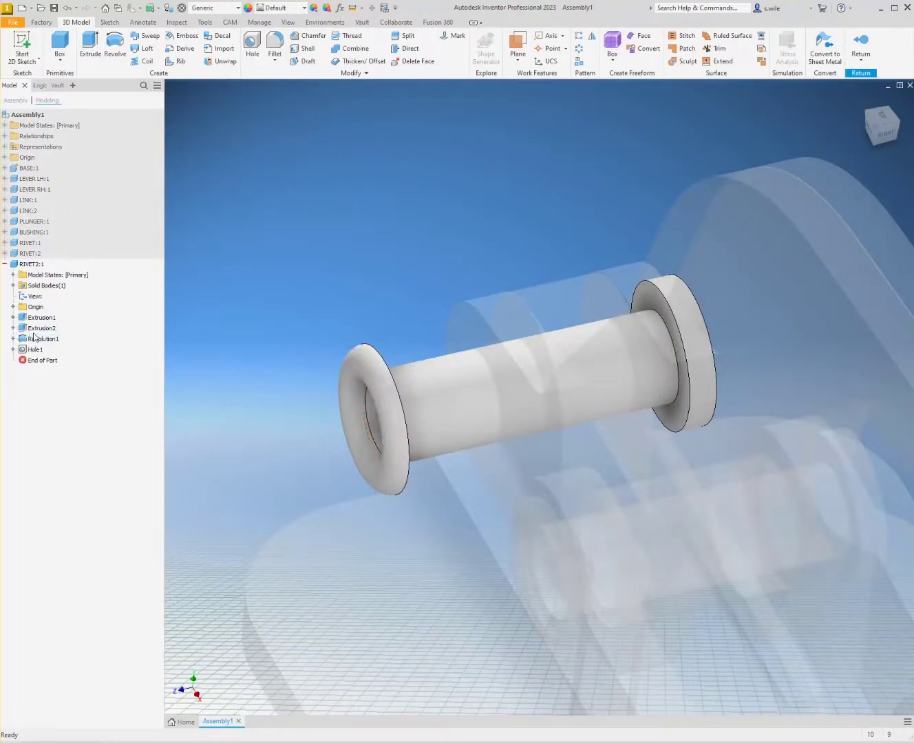
double_click(48, 328)
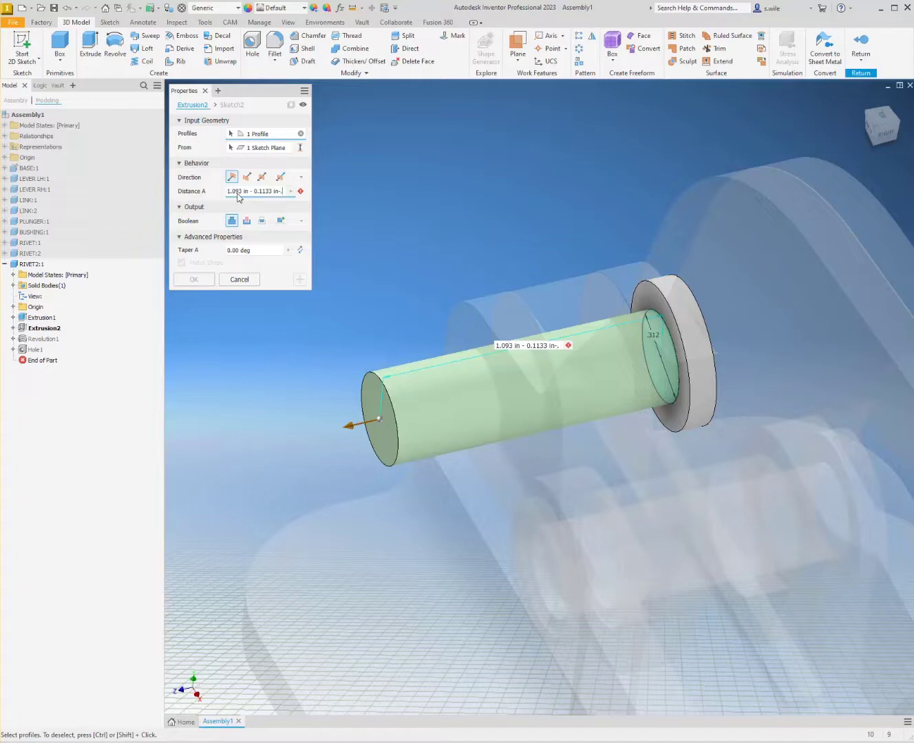
key("Return")
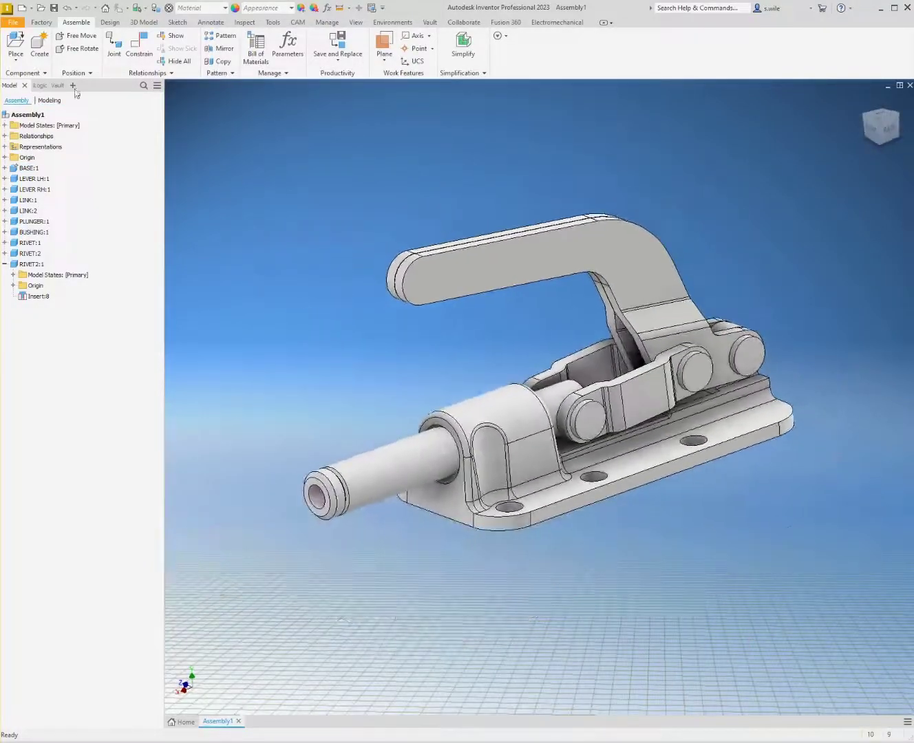
Step: Save the assembly as Clamp in the Destaco Clamp folder along with its changed parts
key("ctrl+s")
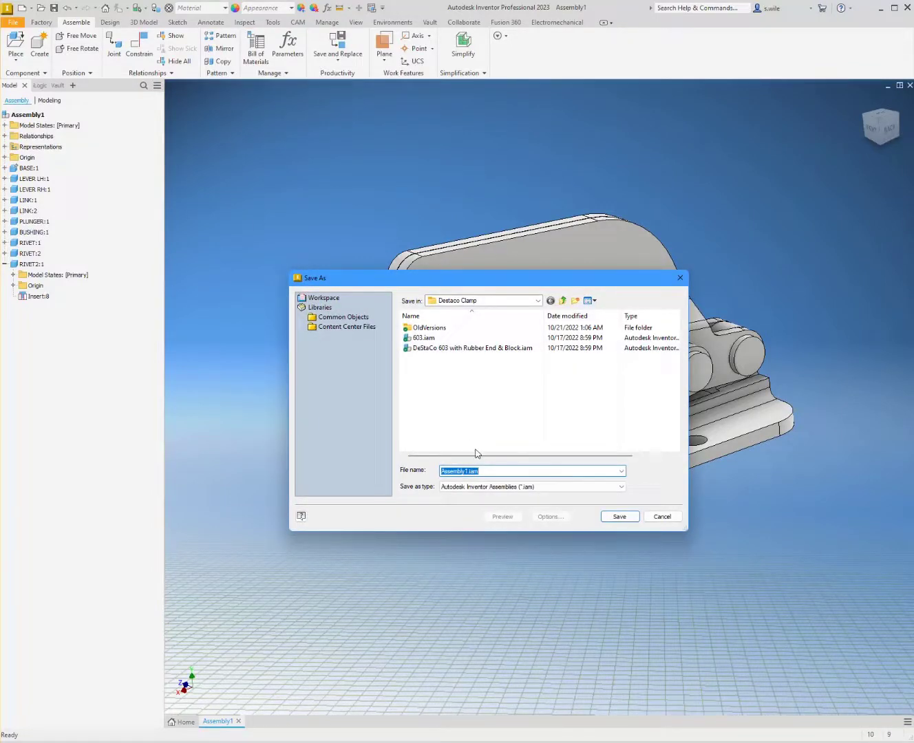
type("Clamp")
key("Return")
key("Return")
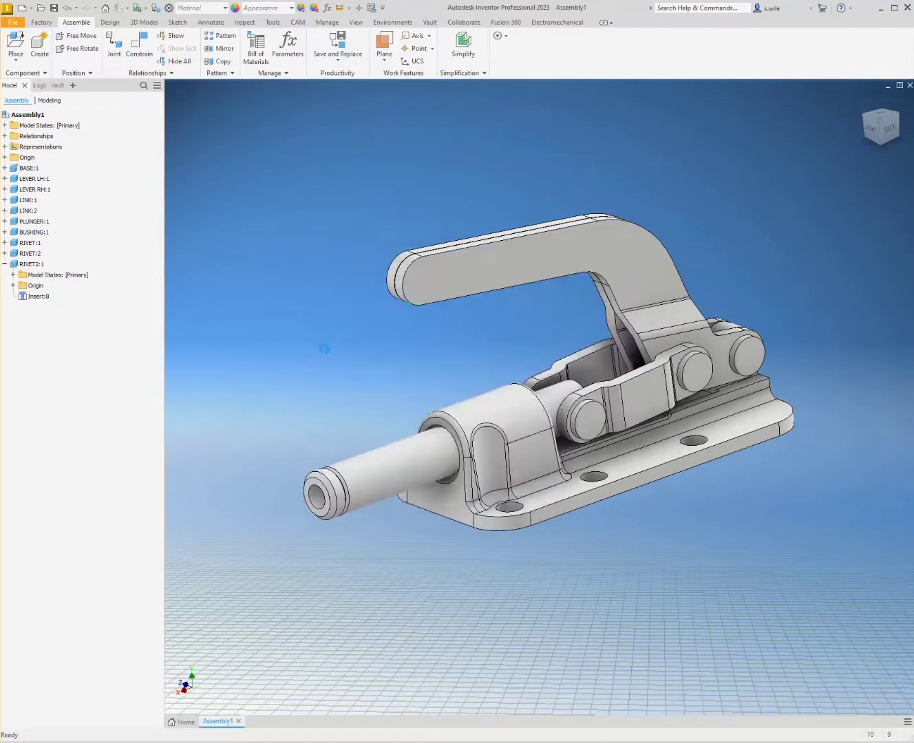
Step: Swing the lever open past the rear of the base and back over the plunger to check the linkage's motion
middle_click_drag(380, 343, 356, 360, "shift")
left_click_drag(417, 269, 814, 358)
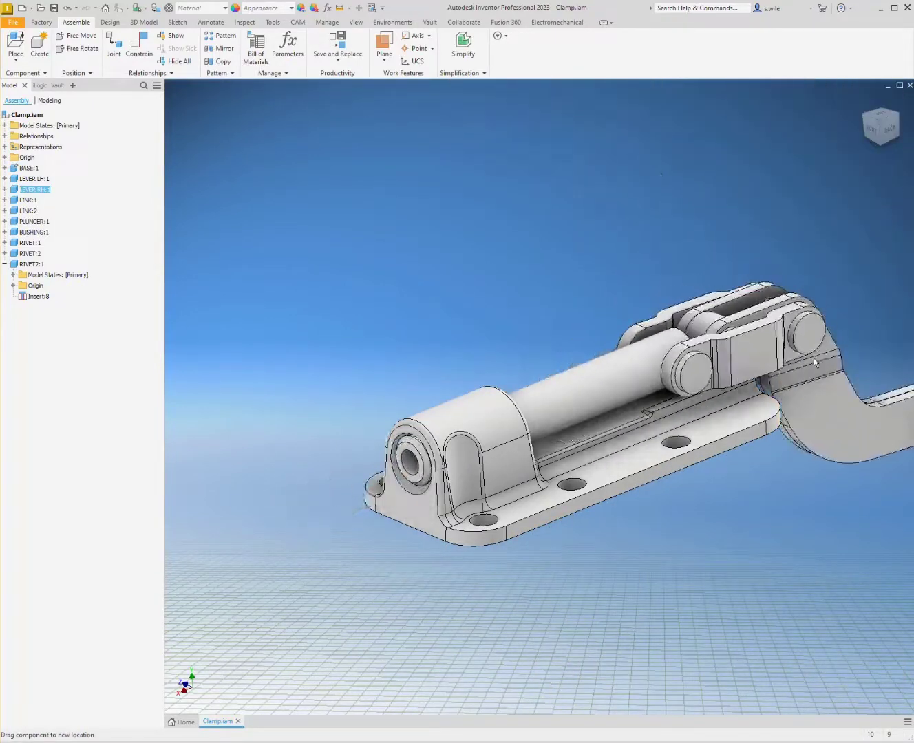
scroll(820, 379, "up", 5)
left_click_drag(824, 403, 501, 240)
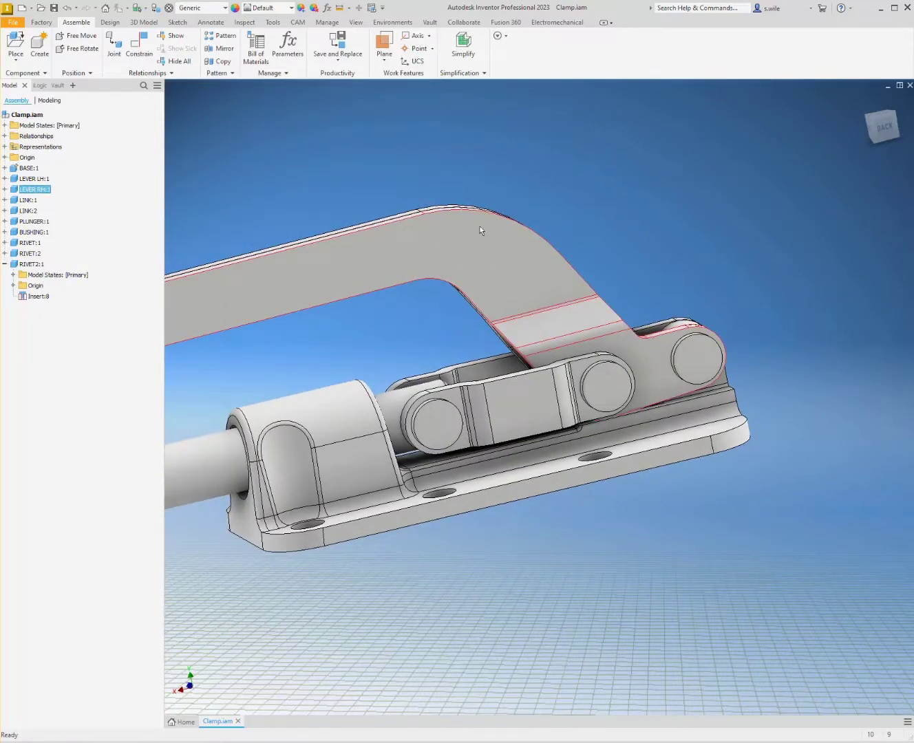
key("F6")
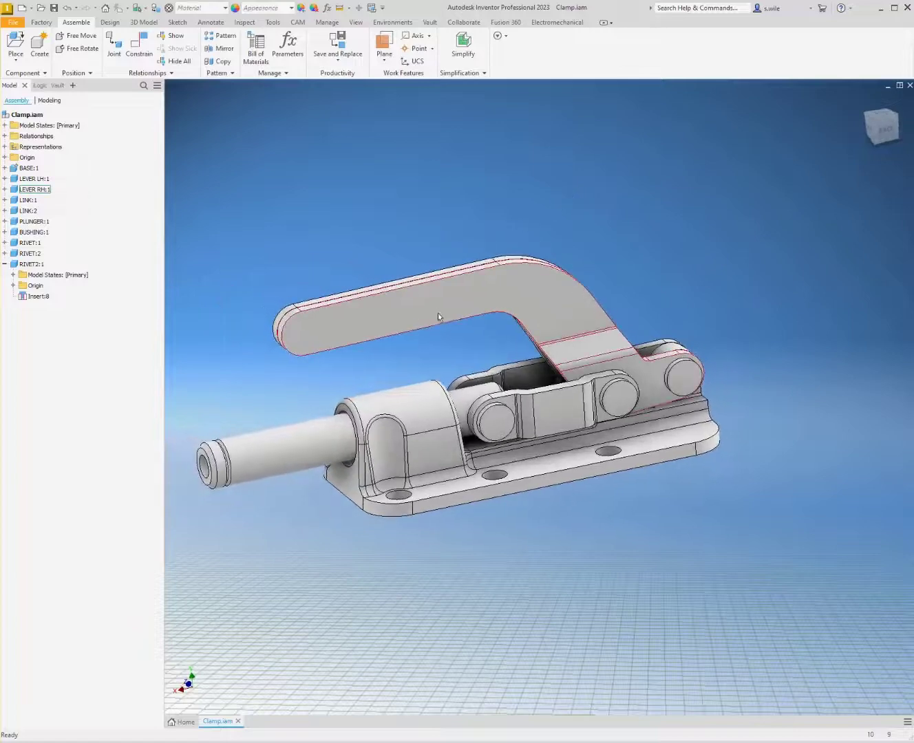
left_click_drag(439, 316, 606, 323)
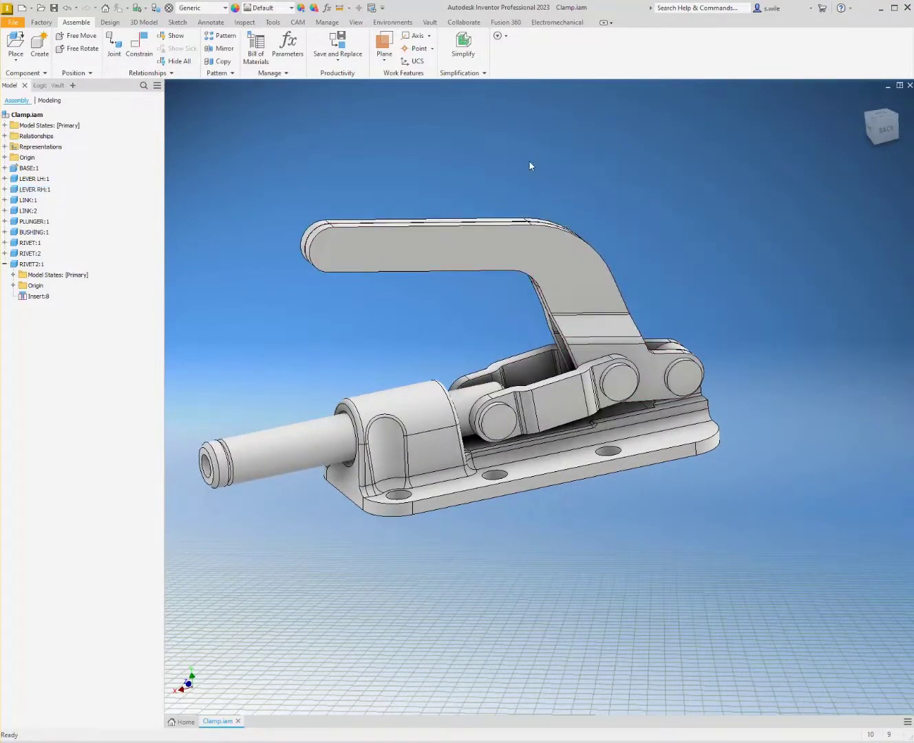
Step: Add the RH lever and the base to the contact set
left_click(466, 239)
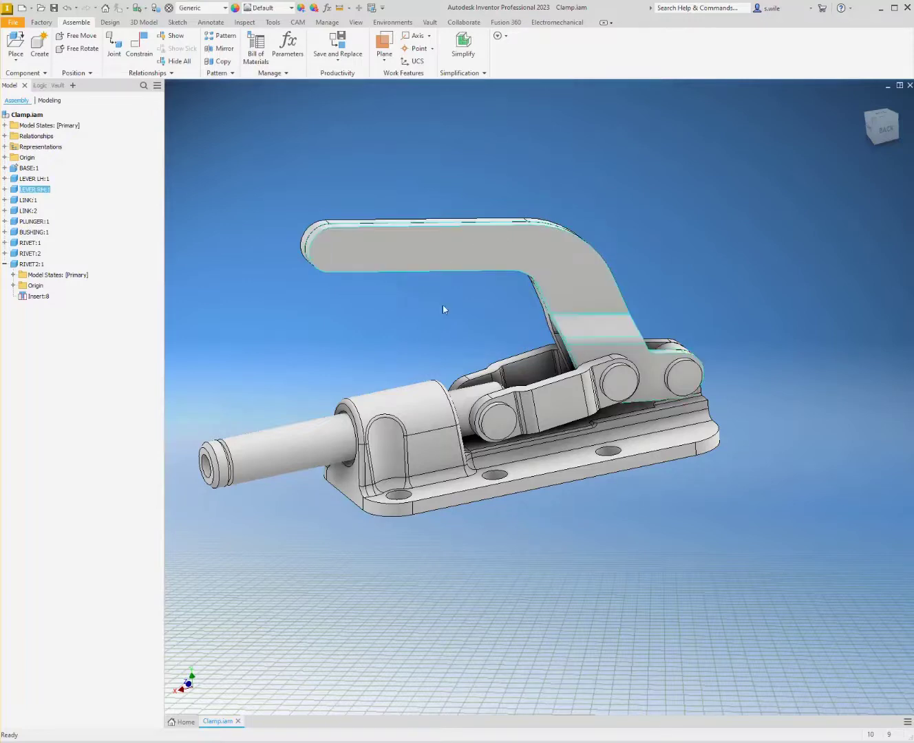
left_click(444, 475, "ctrl")
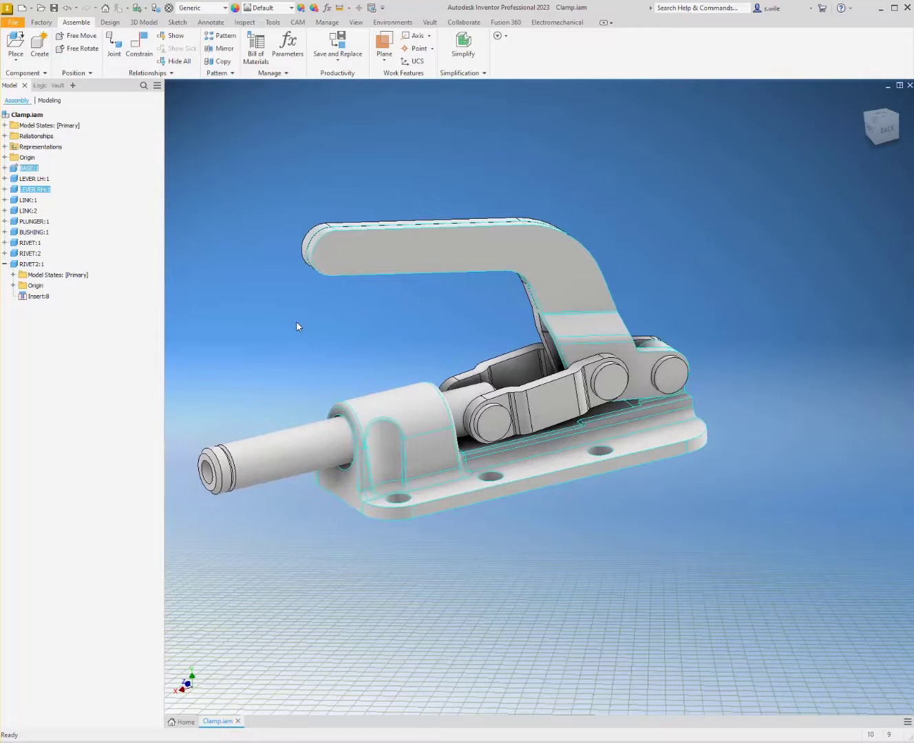
right_click(297, 325)
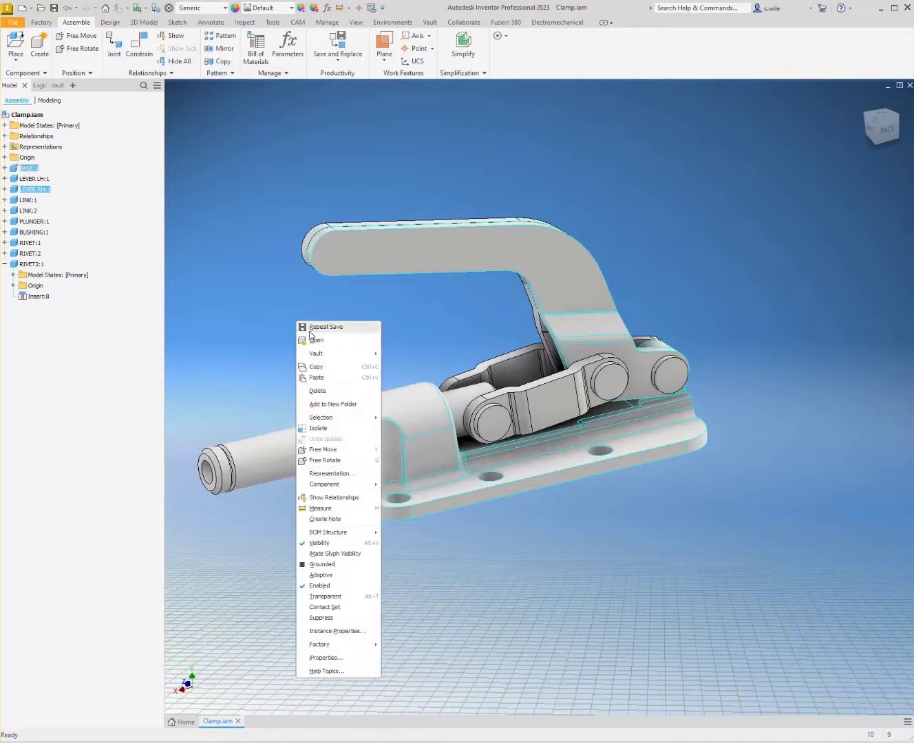
left_click(321, 609)
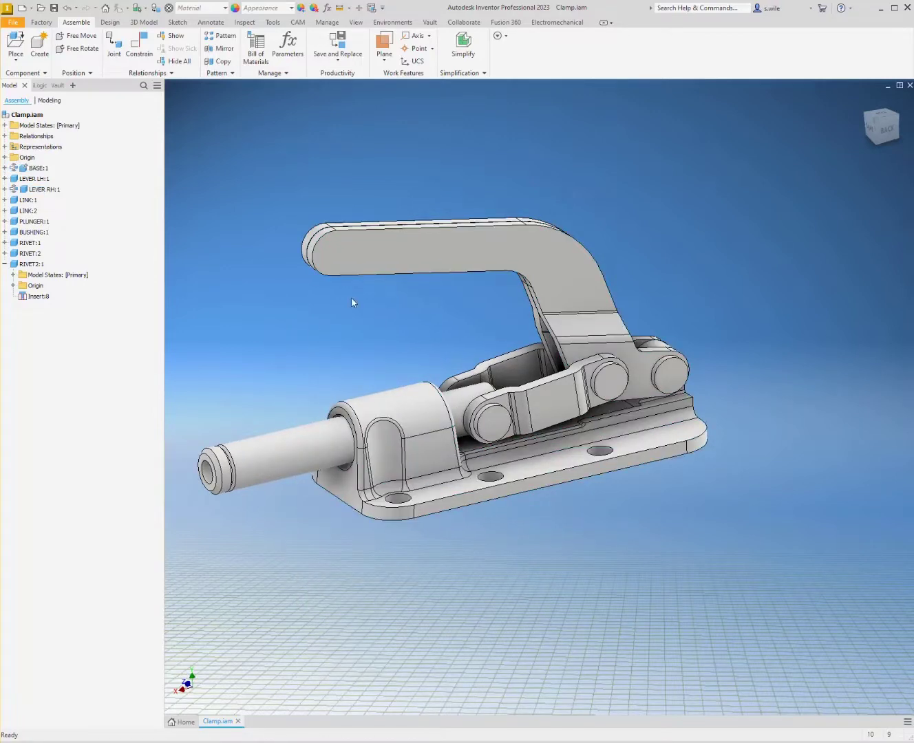
Step: Lower the lever towards its closed position and activate the Contact Solver
left_click_drag(390, 249, 402, 285)
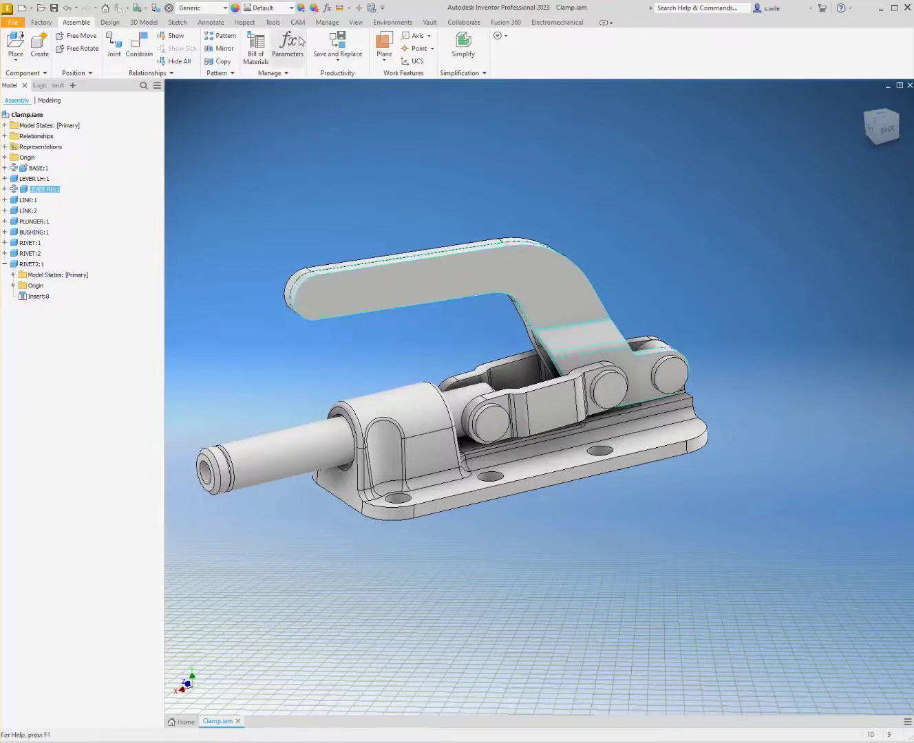
left_click(246, 23)
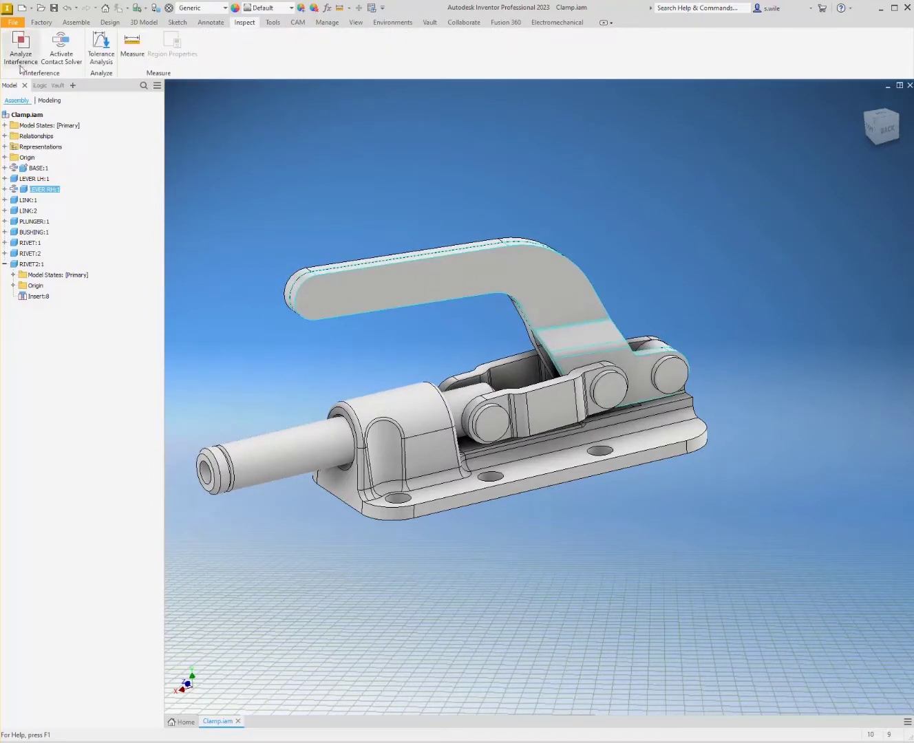
left_click(64, 60)
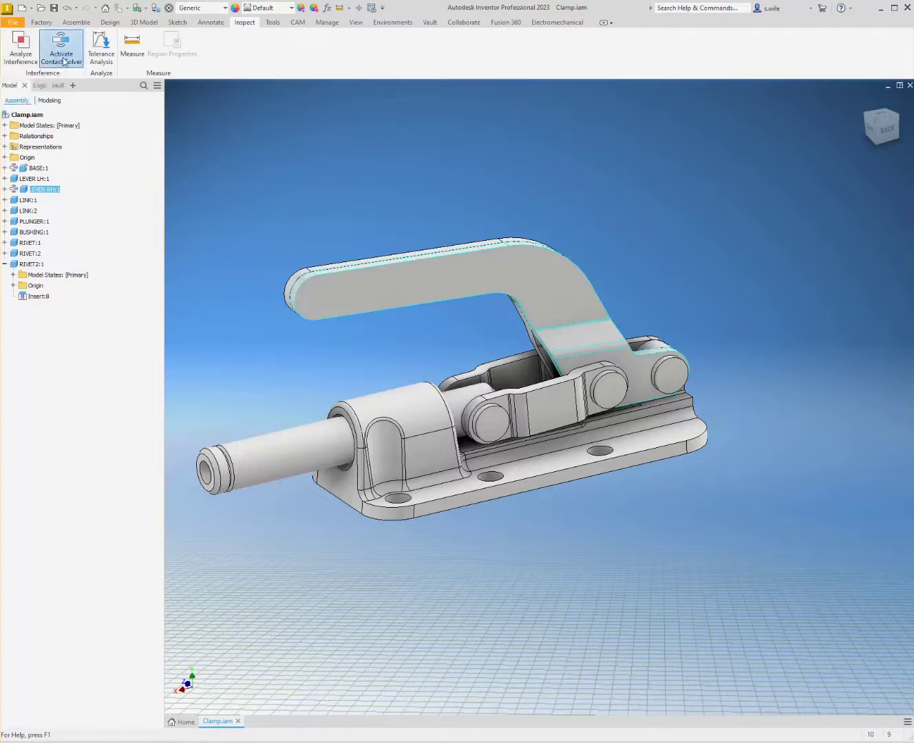
Step: Swing the lever from closed to fully open against the rear of the base to test the contact stops
left_click_drag(410, 283, 403, 336)
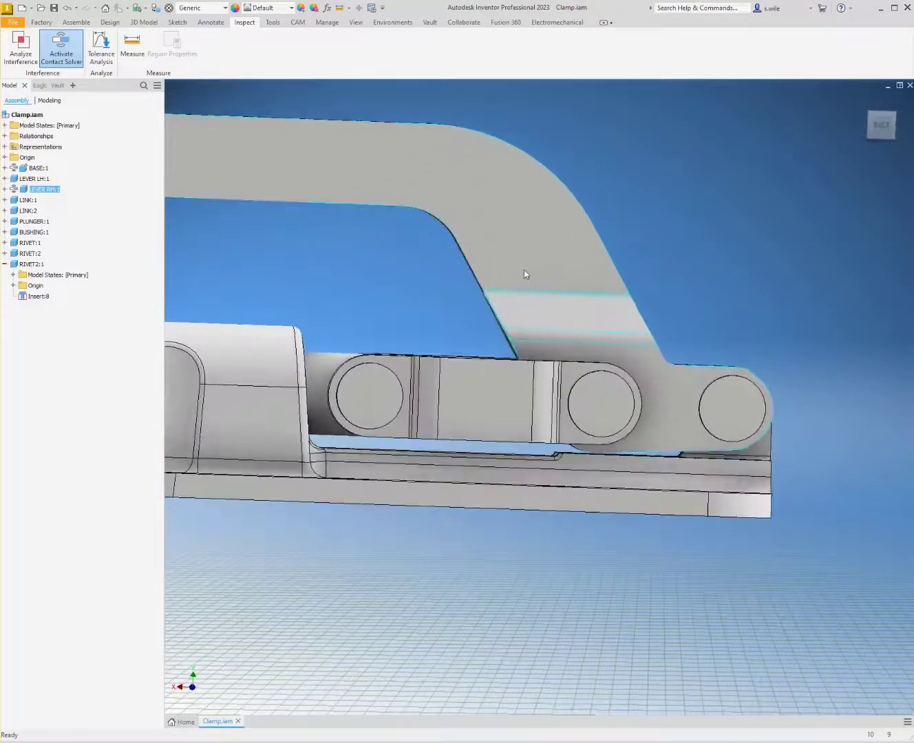
left_click_drag(524, 269, 734, 562)
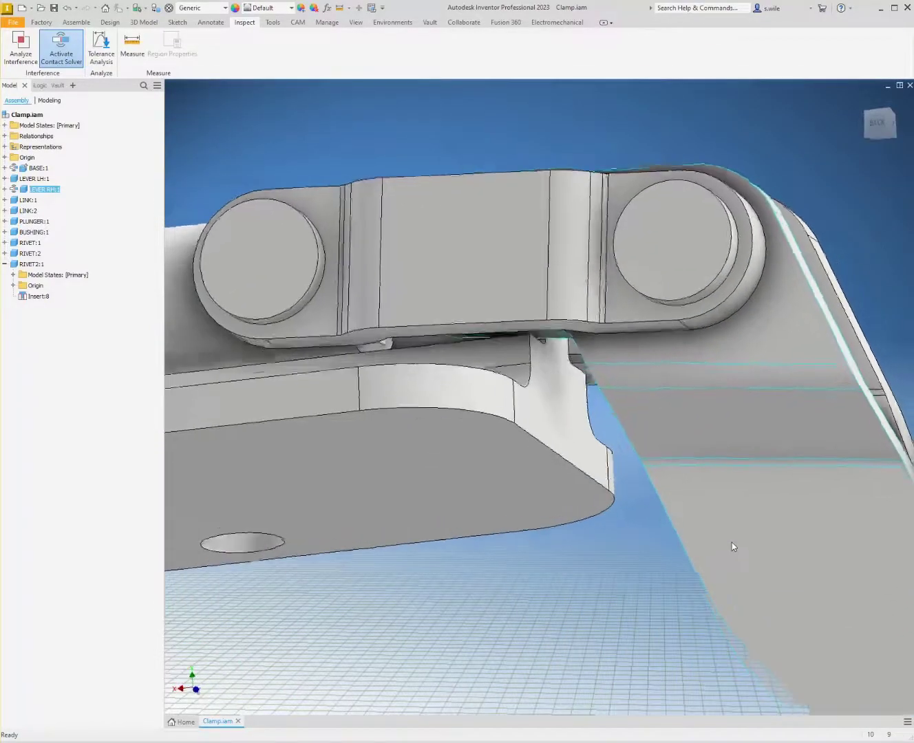
left_click_drag(750, 499, 770, 409)
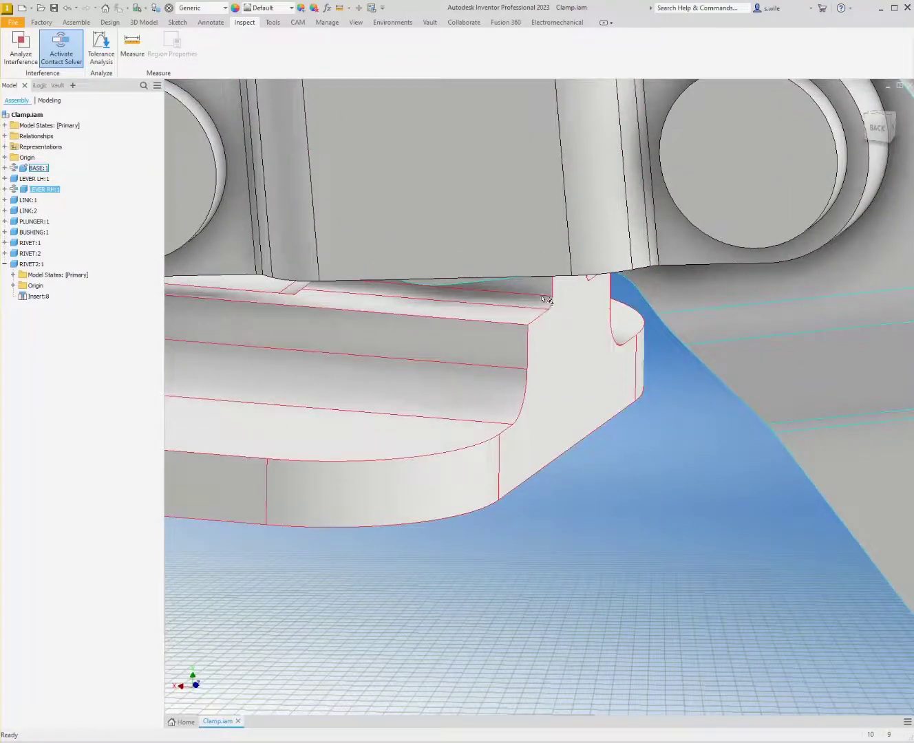
left_click_drag(711, 393, 670, 447)
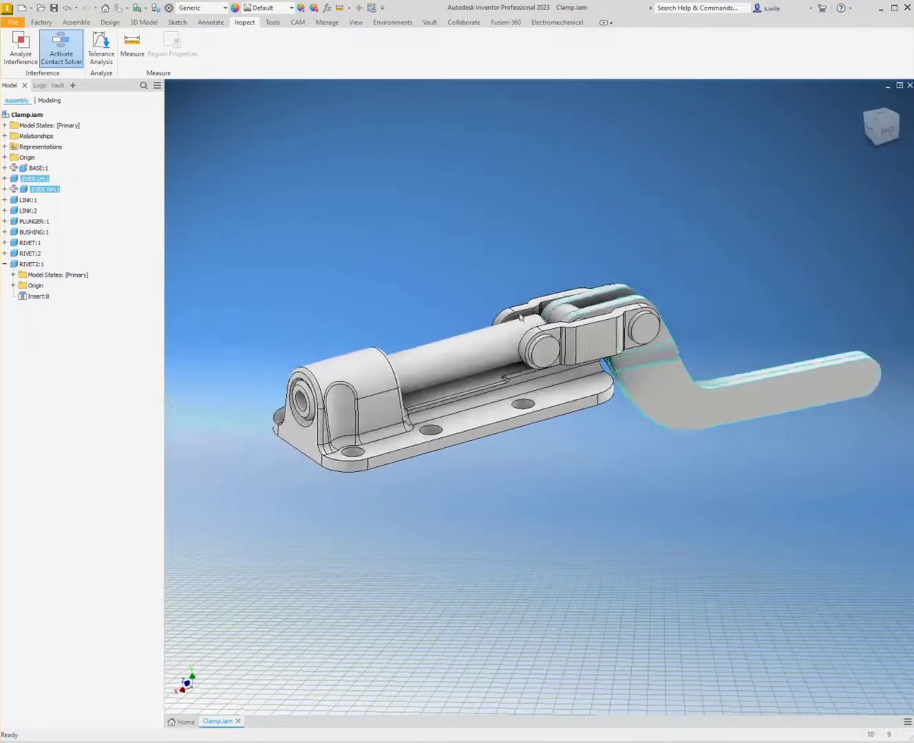
left_click(361, 200)
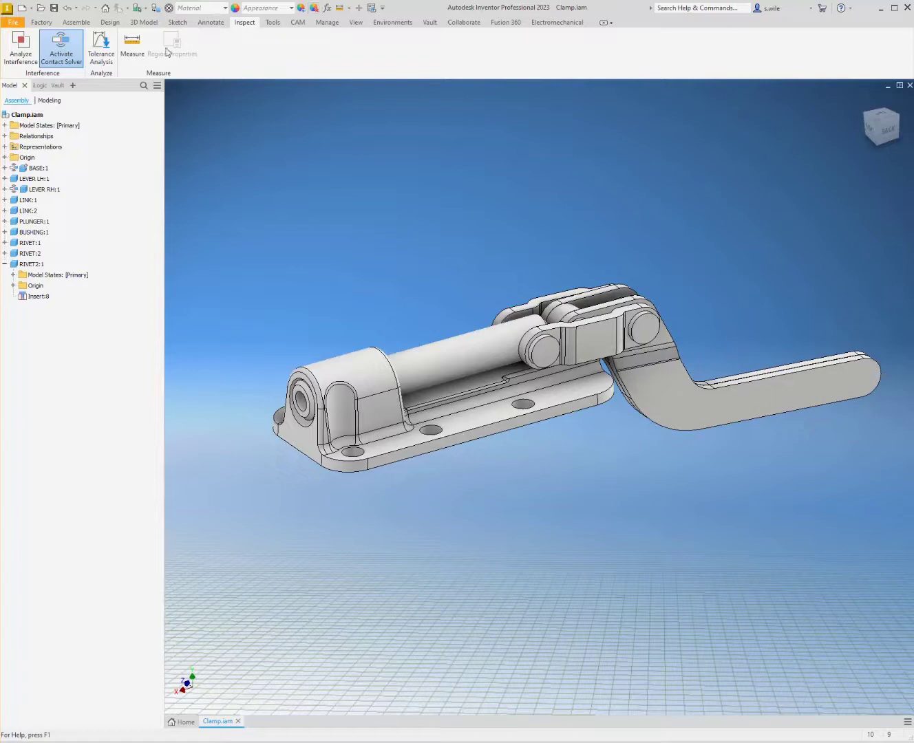
Step: Measure the angle between the base's flange face and the handle's edge face with the lever fully open
left_click(132, 45)
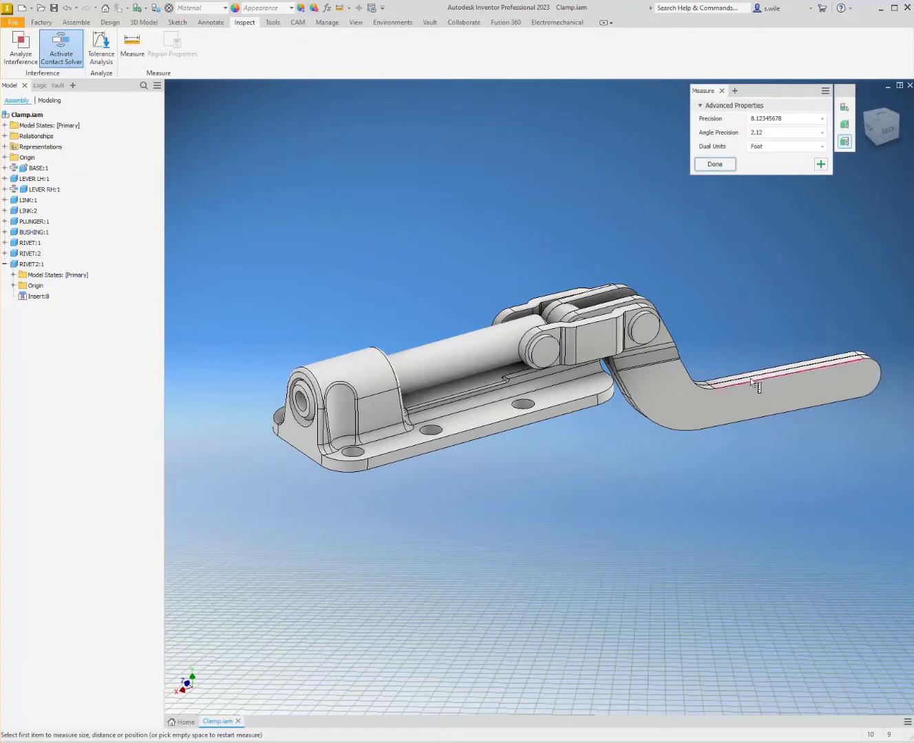
left_click(586, 400)
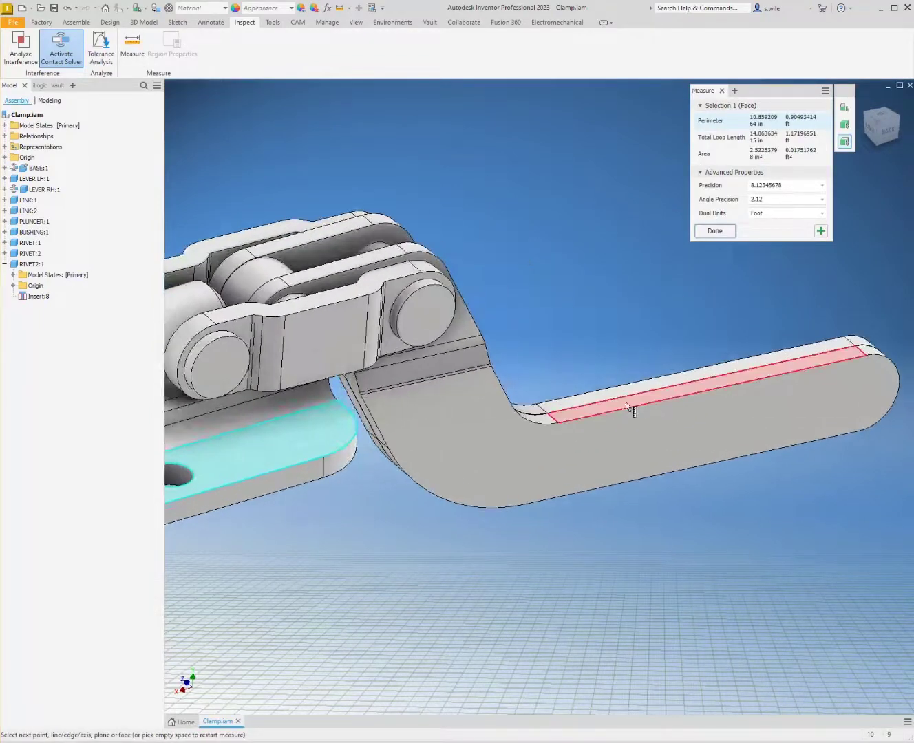
left_click(630, 397)
scroll(563, 347, "down", 5)
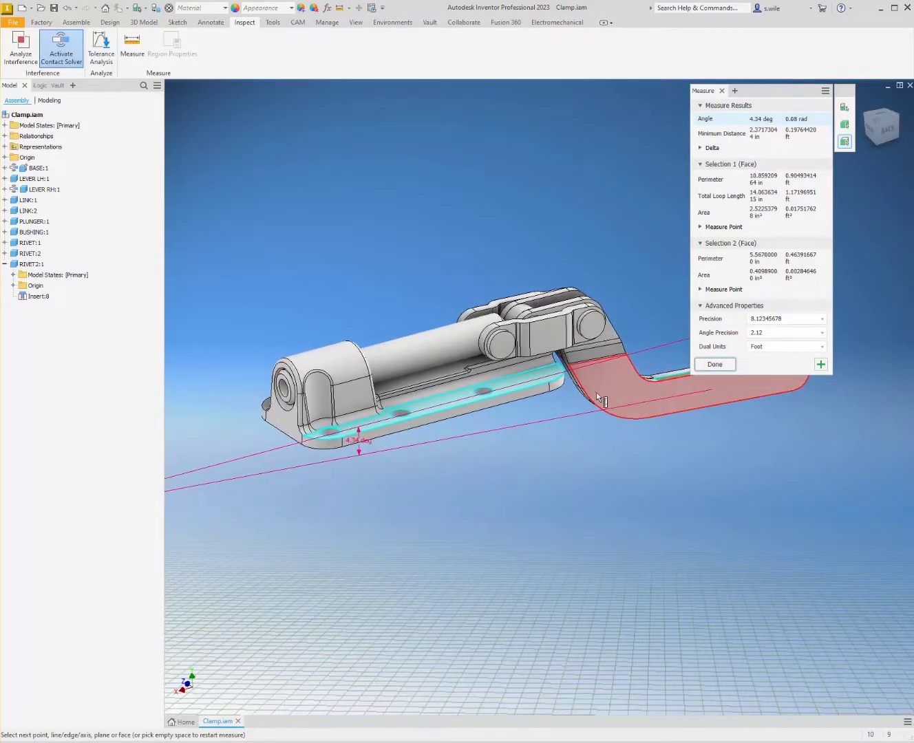
scroll(605, 406, "down", 2)
middle_click_drag(606, 407, 608, 433, "shift")
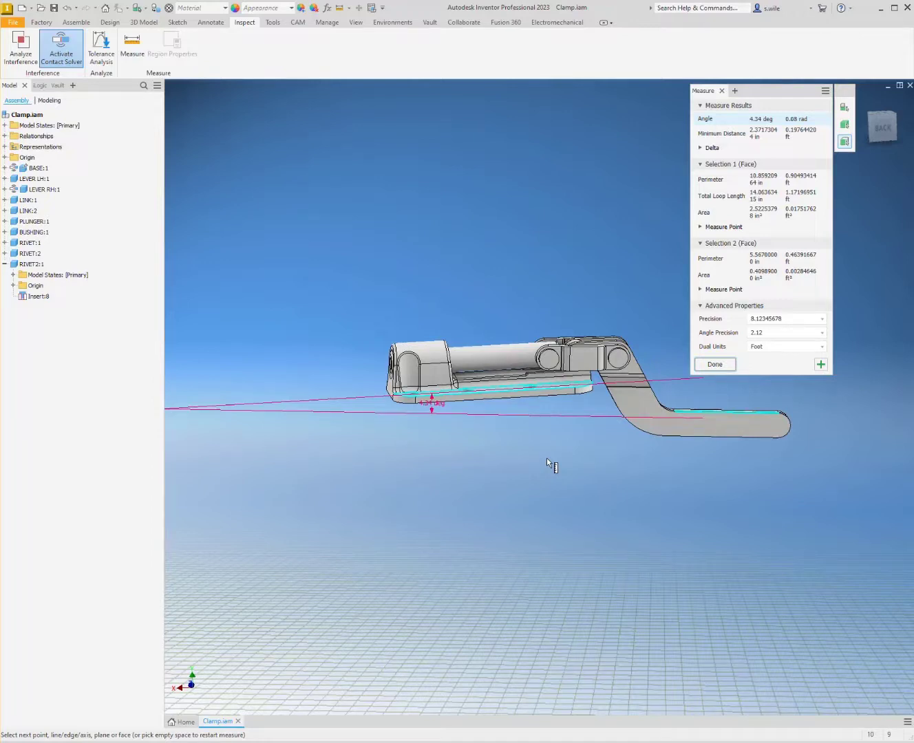
left_click(705, 366)
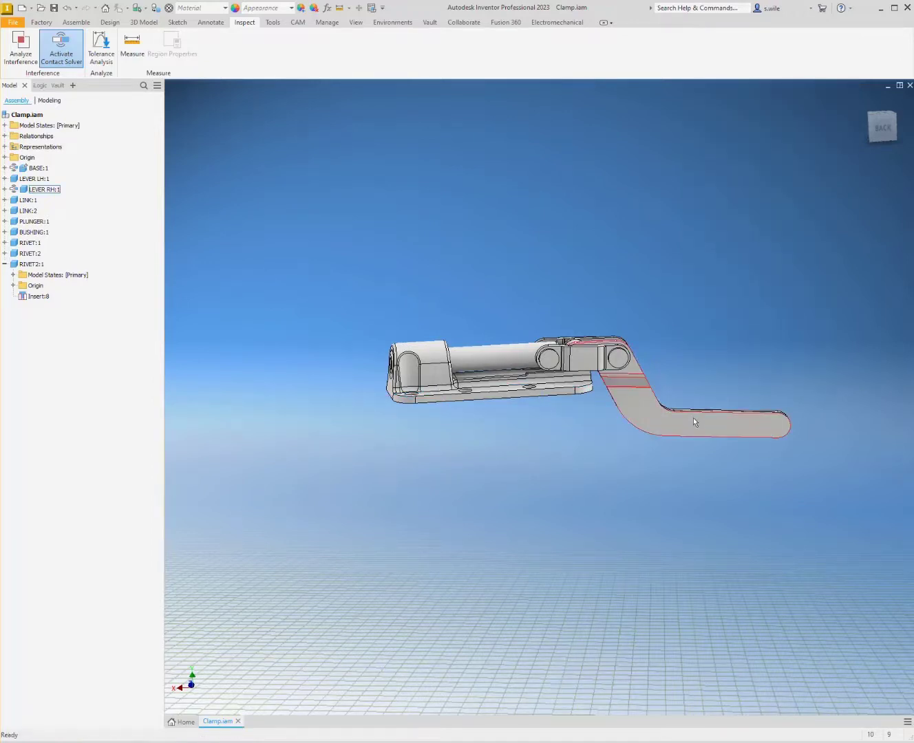
Step: Swing the lever to its closed position and measure the angle between the base's flange face and the handle's upper edge face
left_click_drag(693, 418, 438, 378)
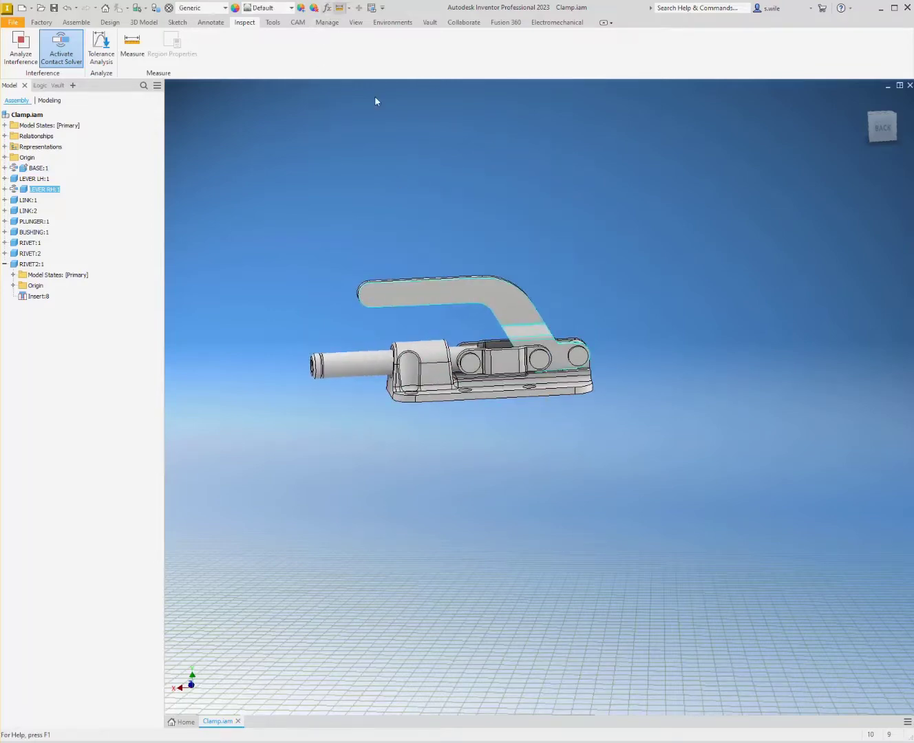
middle_click_drag(440, 275, 465, 339, "shift")
scroll(469, 406, "up", 4)
left_click(471, 475)
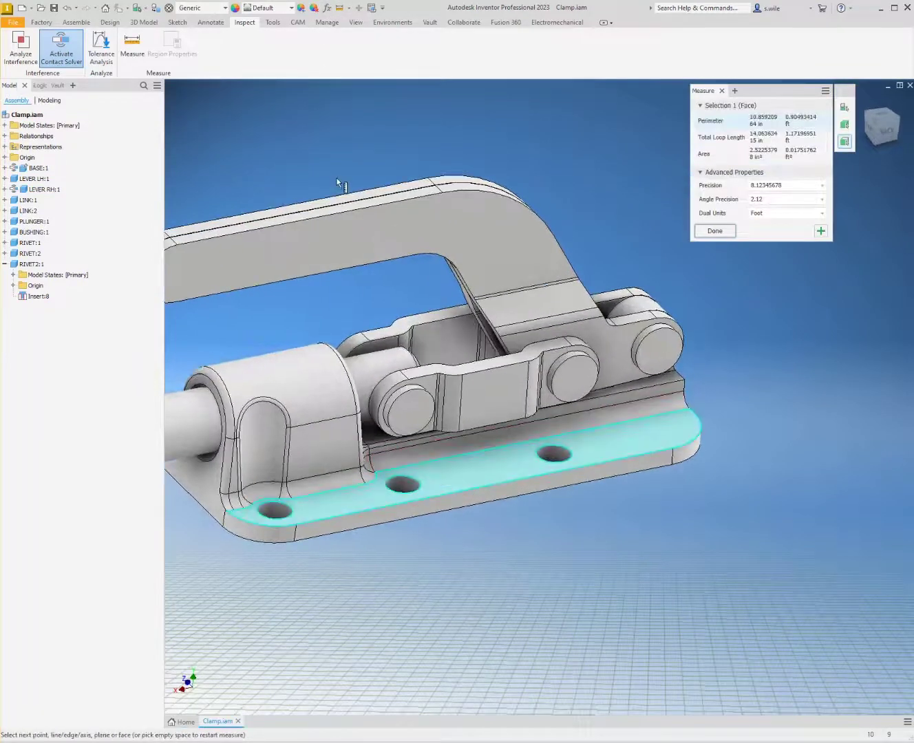
left_click(346, 212)
scroll(274, 327, "down", 4)
middle_click_drag(273, 329, 267, 286, "shift")
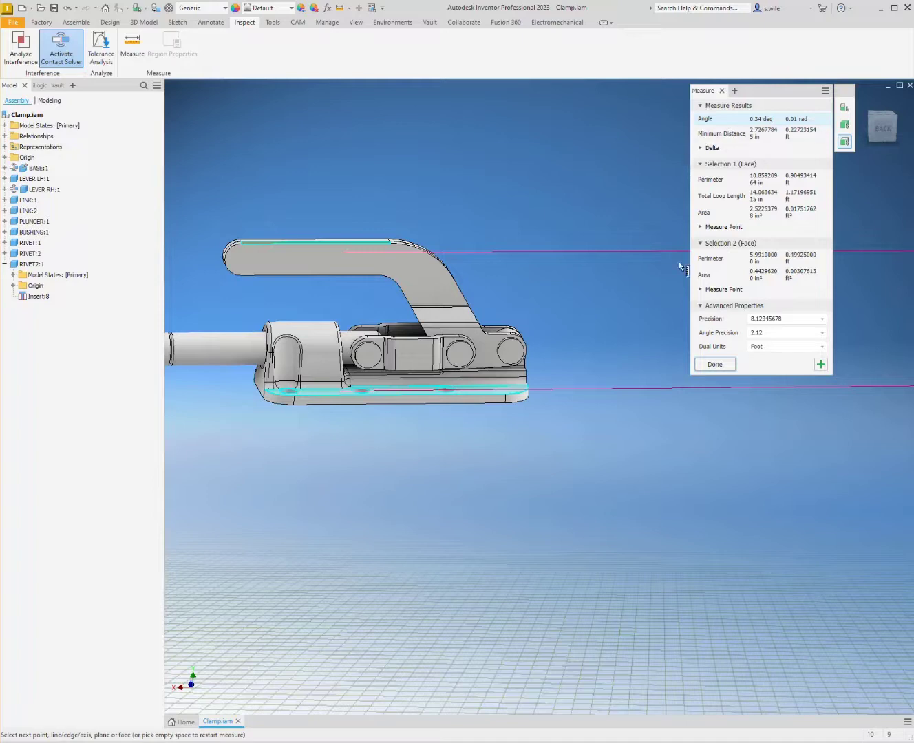
left_click(714, 363)
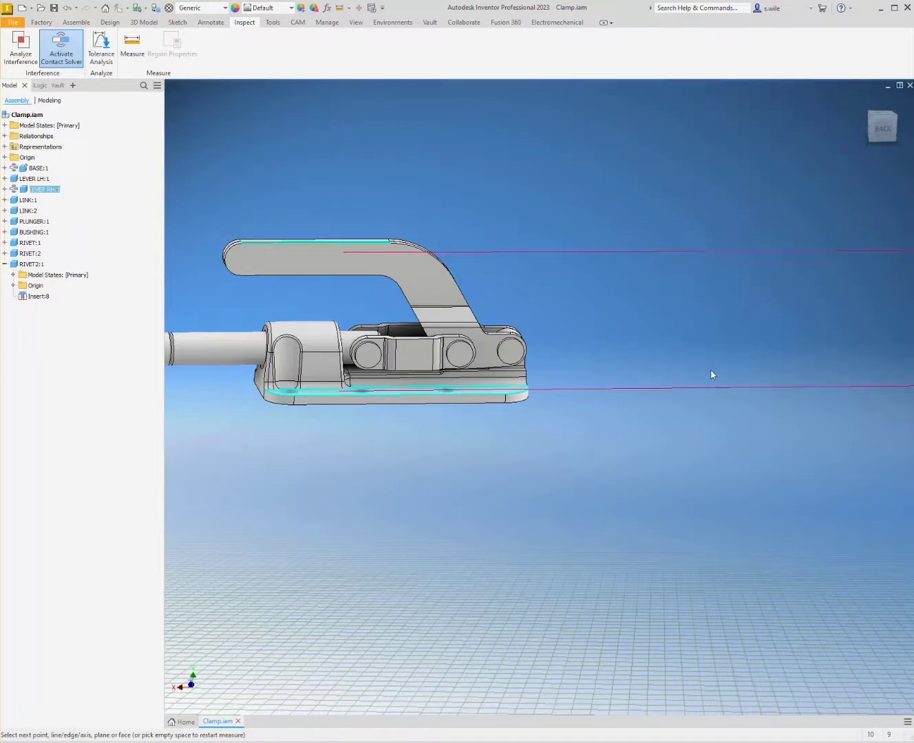
Step: Deactivate the Contact Solver and move the lever up and down near its closed position
left_click_drag(385, 293, 349, 175)
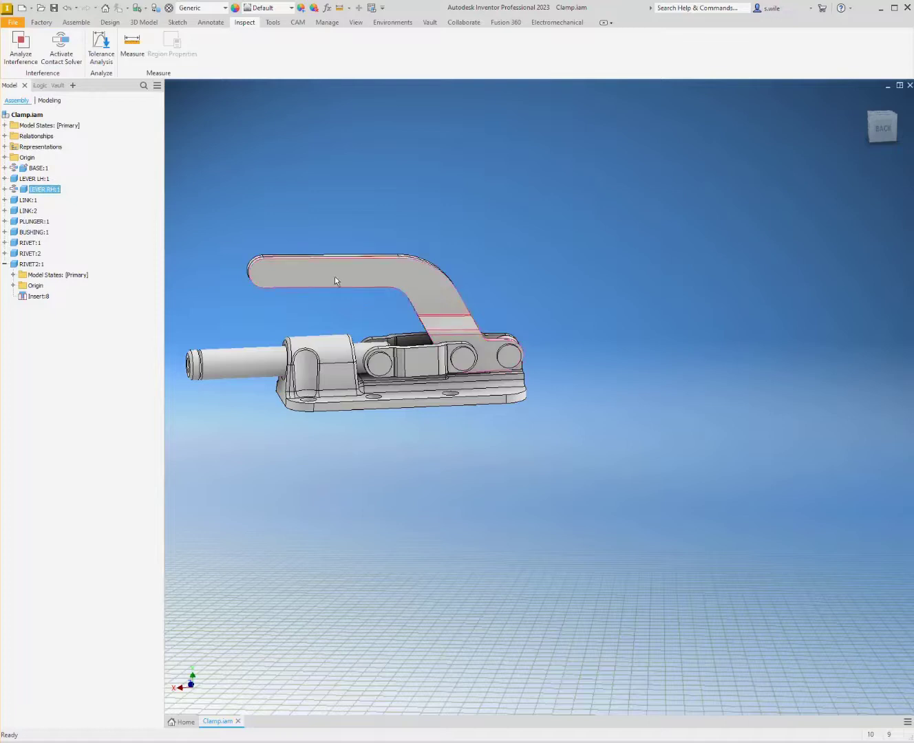
left_click_drag(337, 282, 308, 187)
left_click(308, 186)
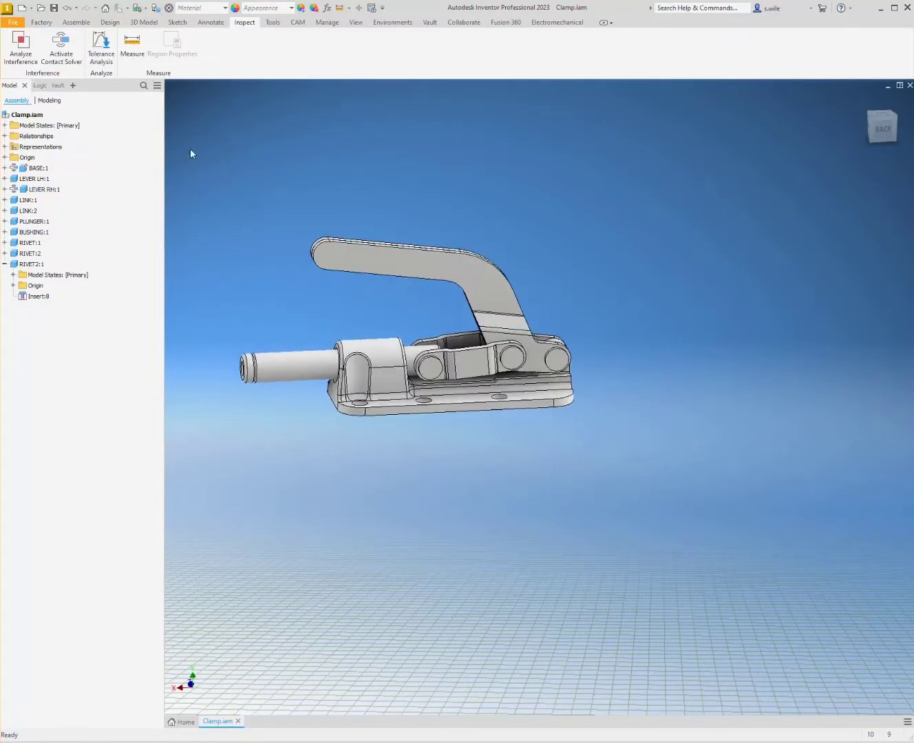
left_click_drag(382, 246, 376, 278)
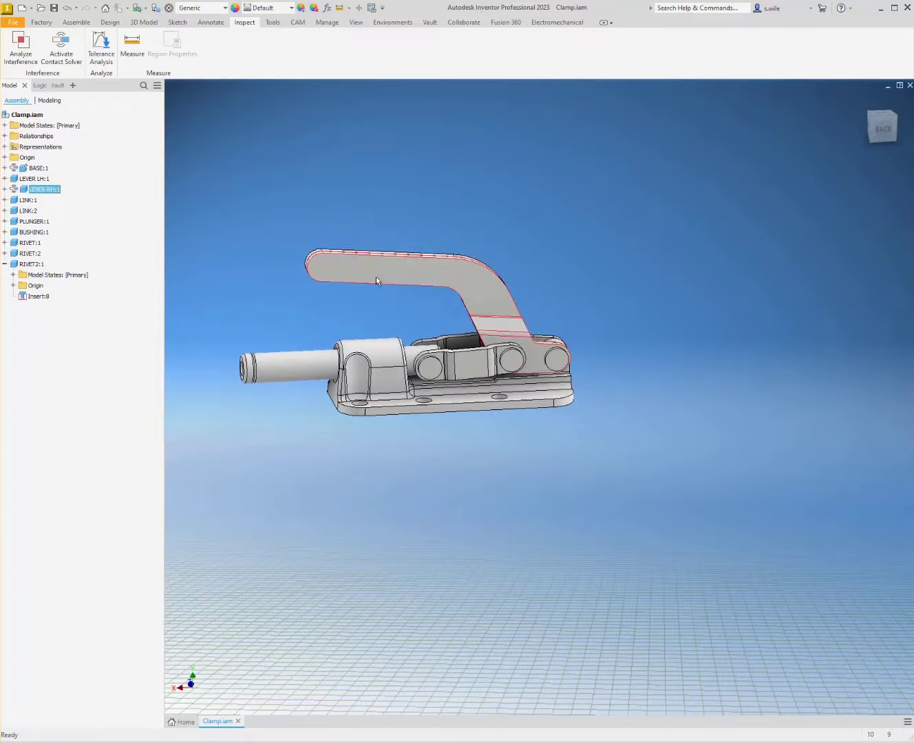
left_click_drag(329, 275, 362, 286)
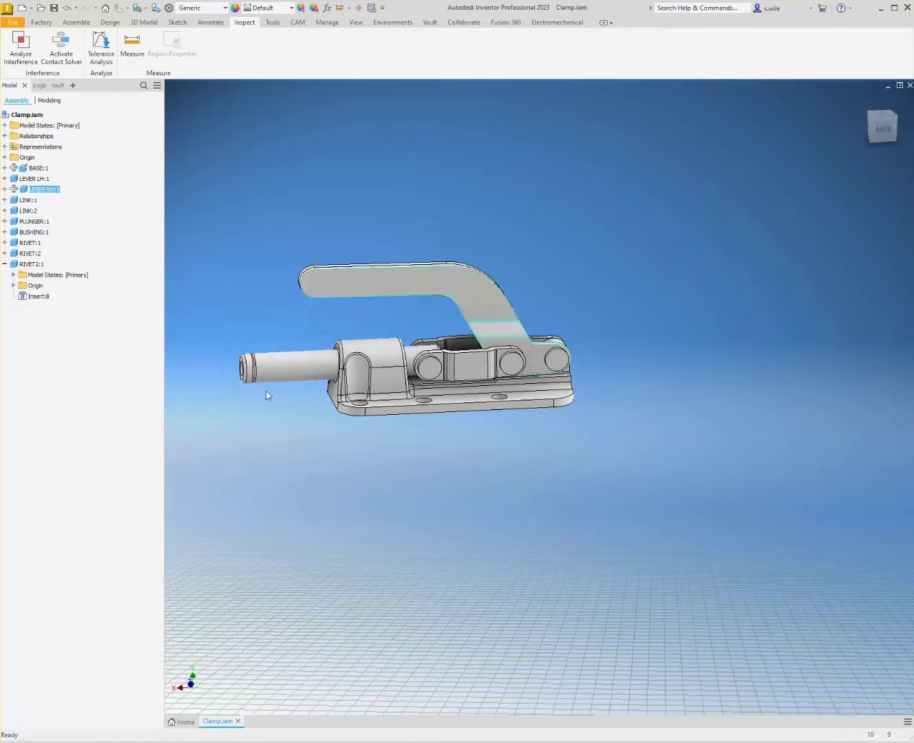
Step: Swing the lever open past the rear of the base and back over the plunger, leaving it slightly raised
left_click_drag(412, 268, 654, 230)
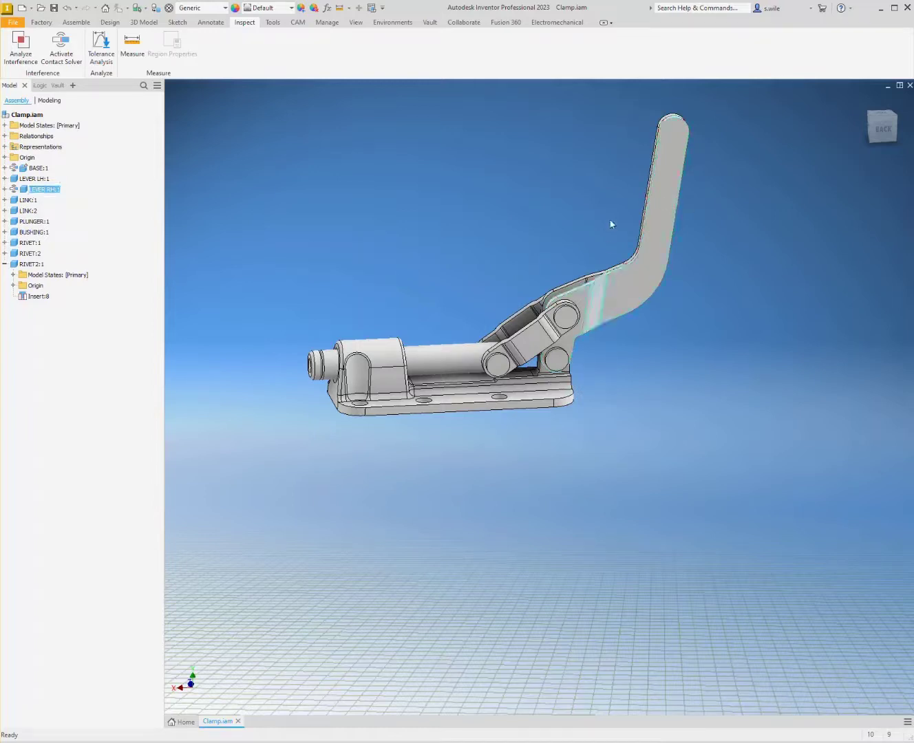
left_click_drag(651, 207, 458, 312)
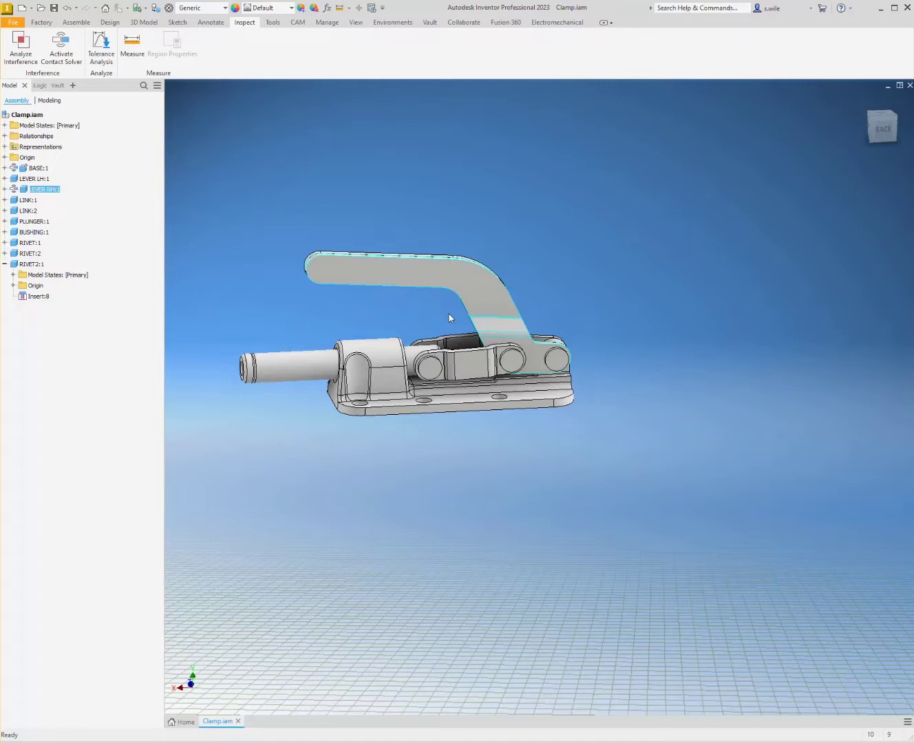
left_click_drag(374, 272, 371, 282)
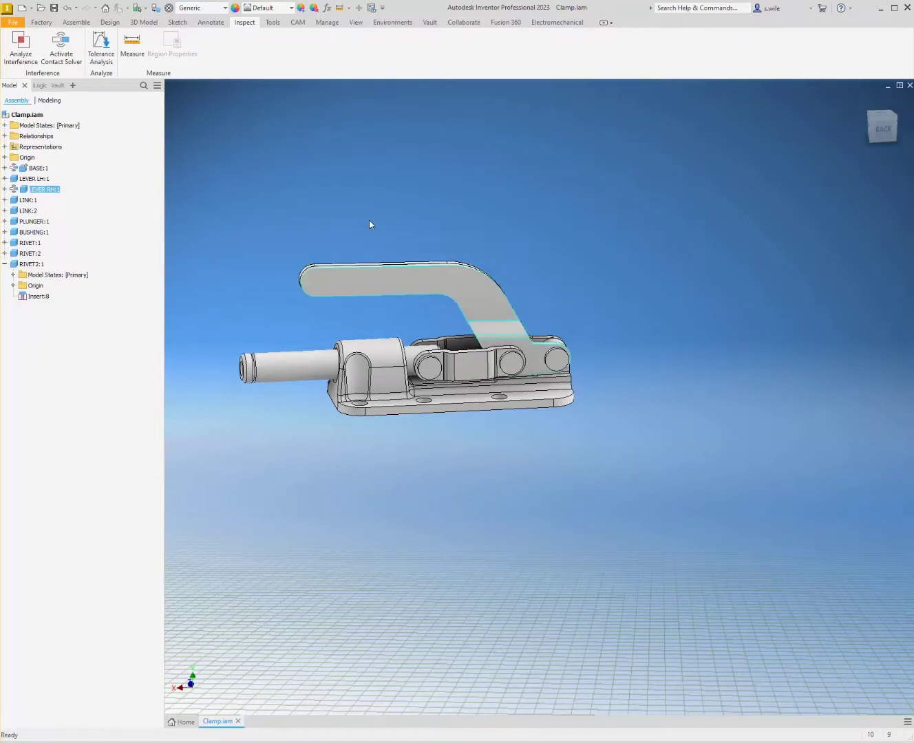
middle_click_drag(369, 221, 374, 253, "shift")
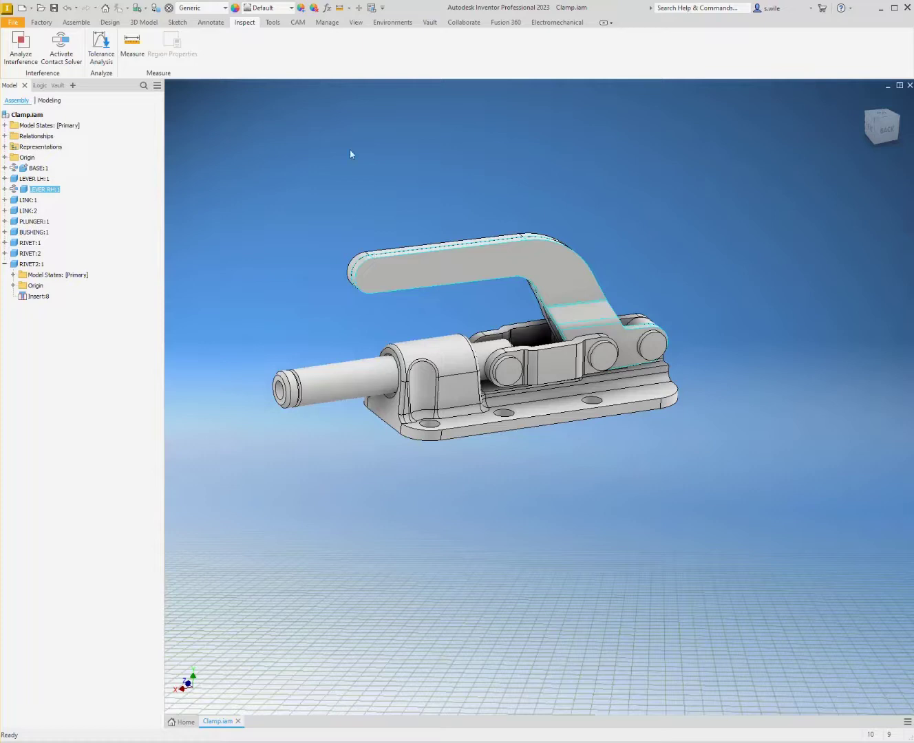
scroll(457, 367, "up", 1)
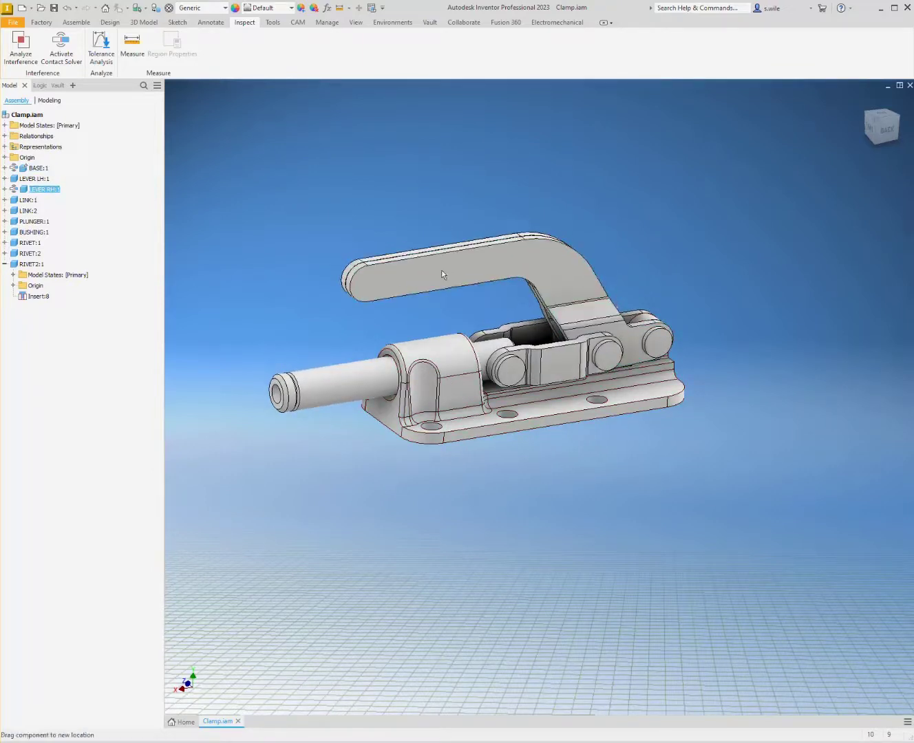
left_click_drag(442, 271, 435, 239)
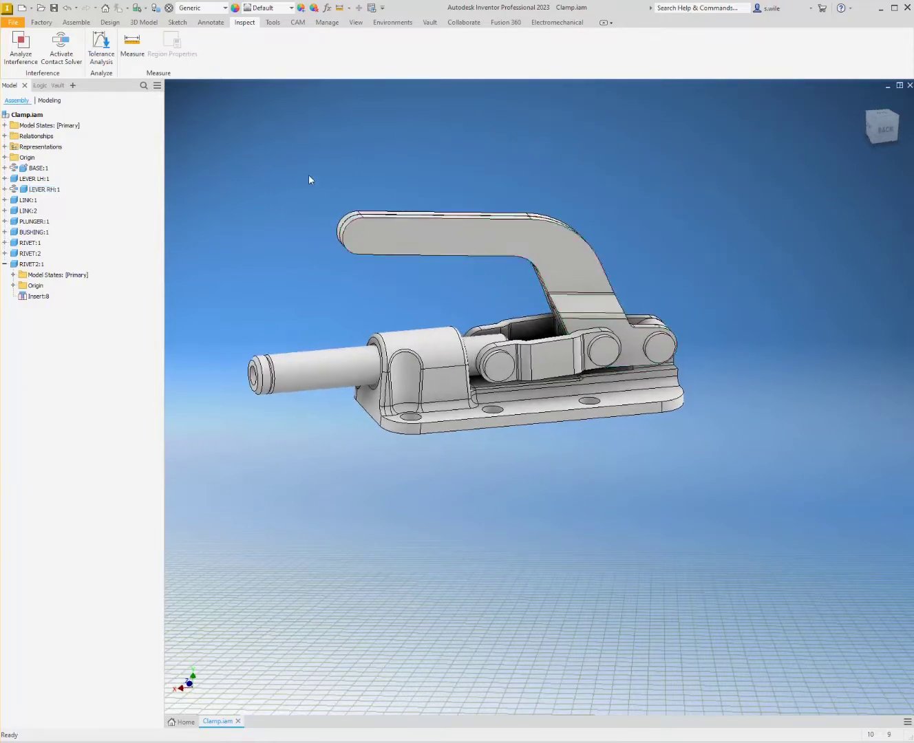
Step: Add a 0.34 deg explicit-reference-vector angle constraint between the base's flange face and the handle's upper edge face, referencing the lever's rounded pivot end
key("c")
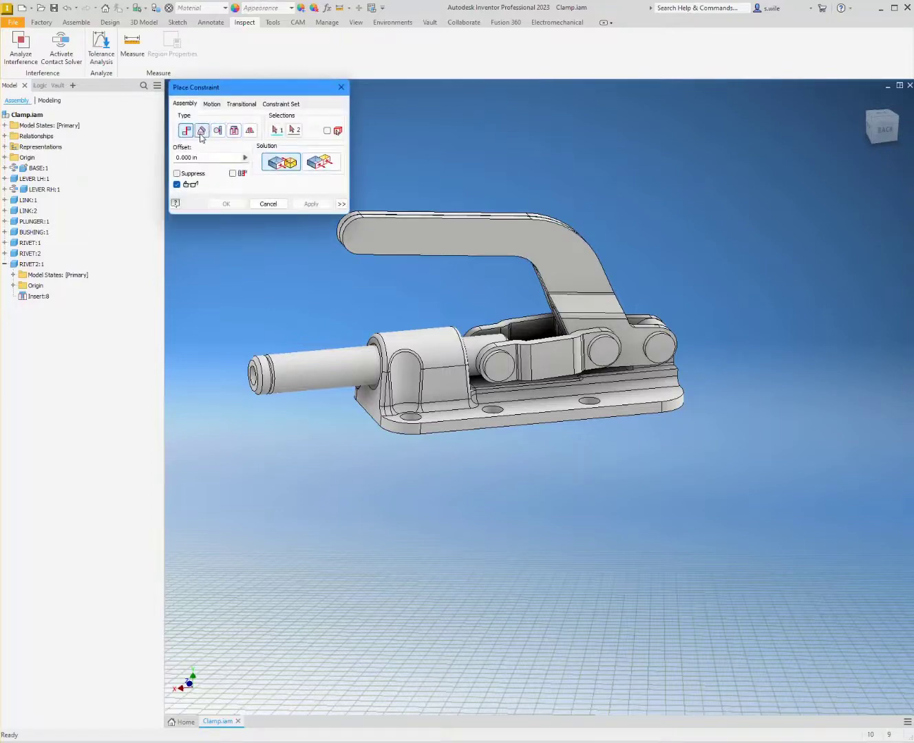
left_click(200, 134)
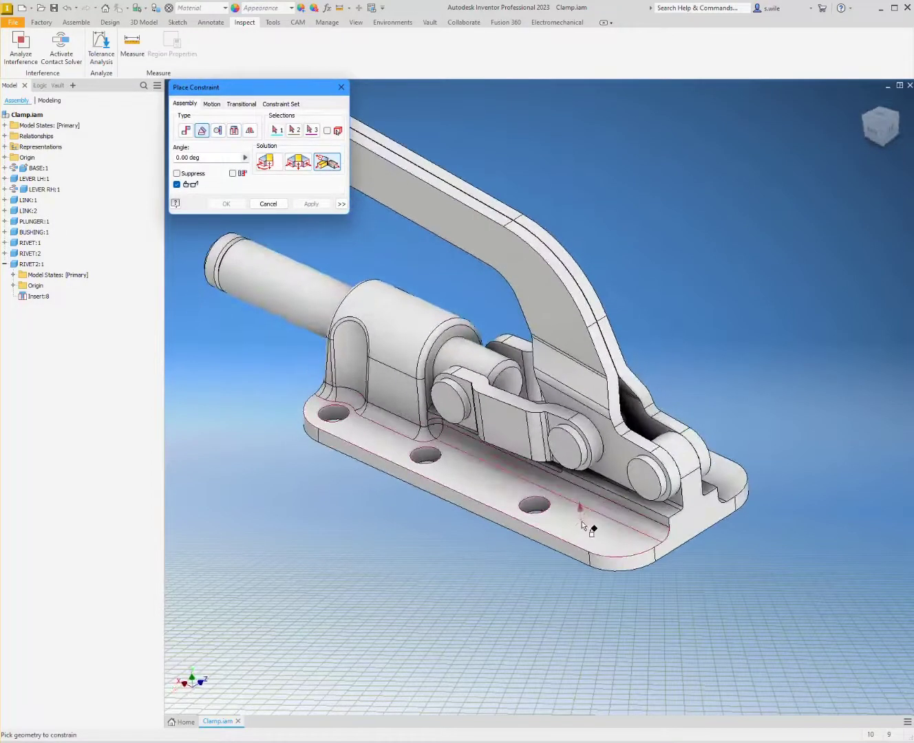
left_click(582, 523)
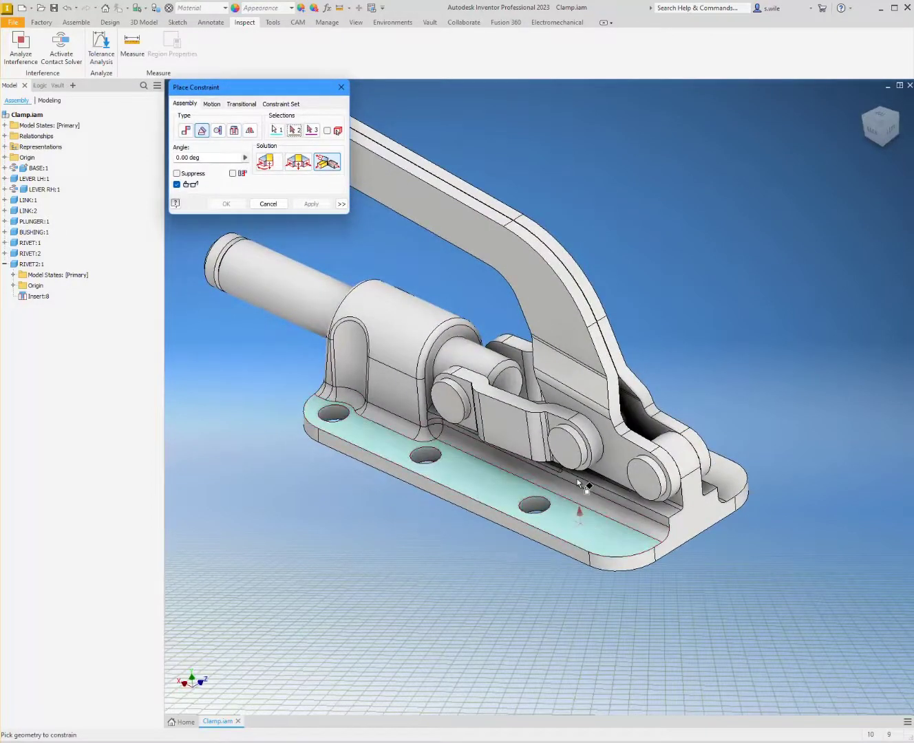
left_click(428, 181)
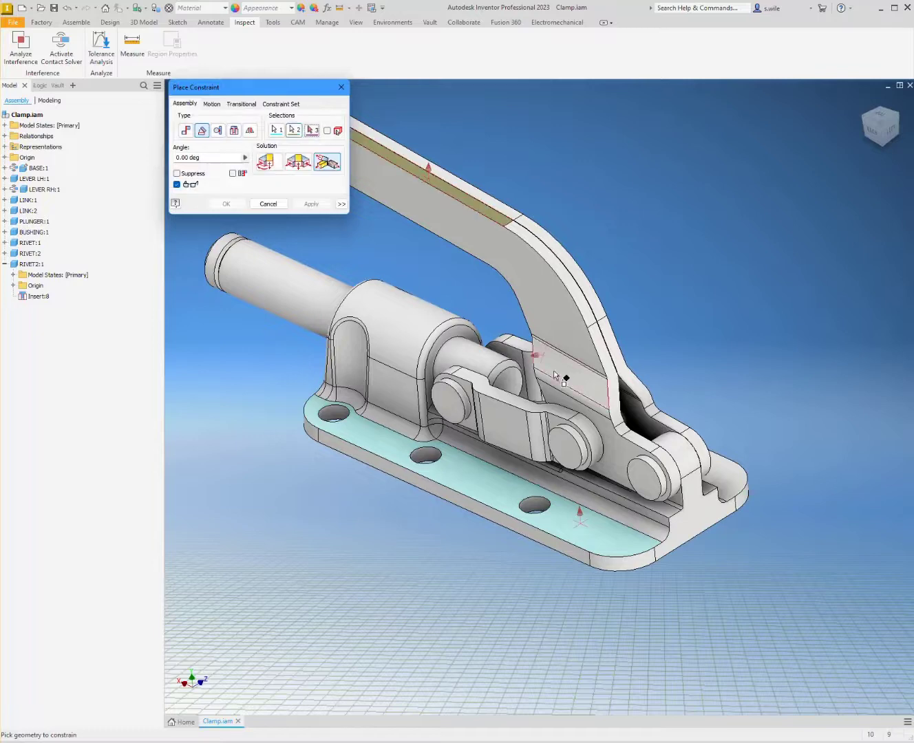
left_click(685, 460)
middle_click_drag(680, 372, 665, 328, "shift")
scroll(665, 328, "up", 4)
scroll(664, 328, "up", 6)
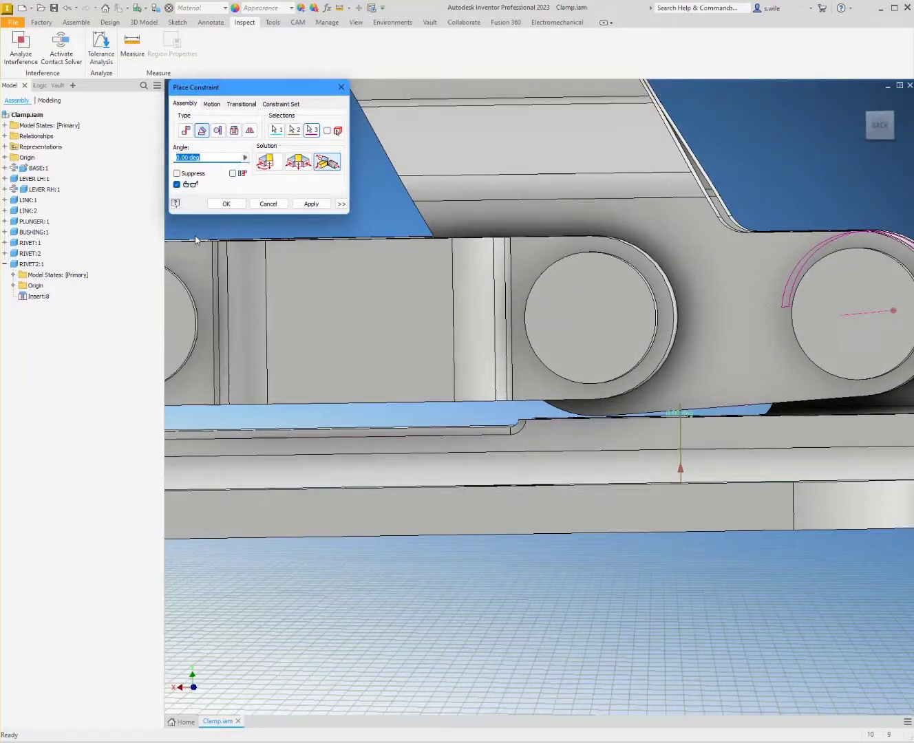
type(".34")
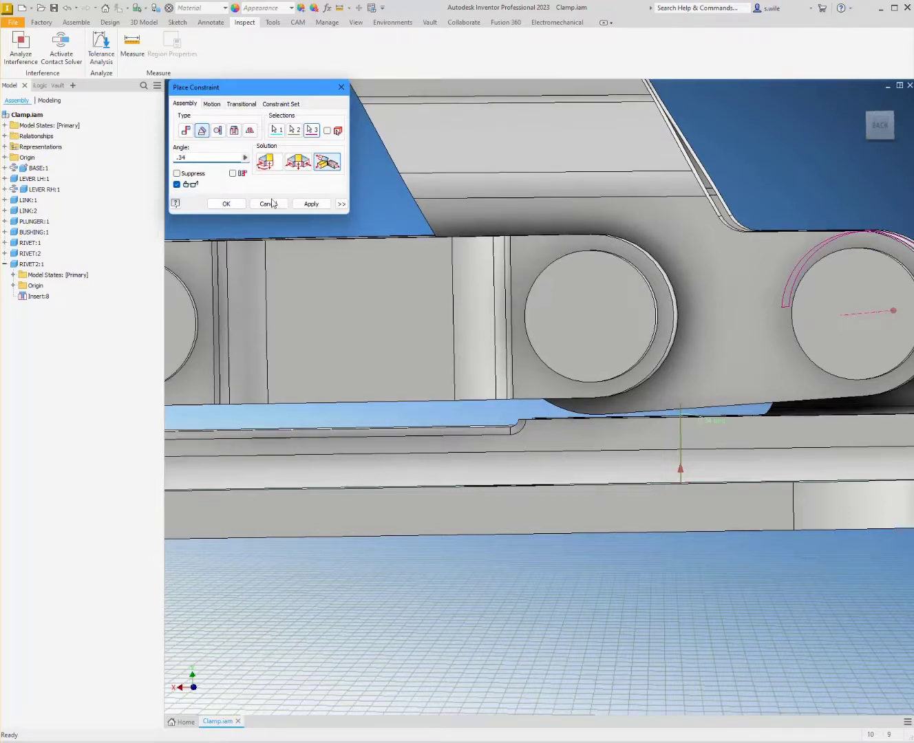
left_click(313, 204)
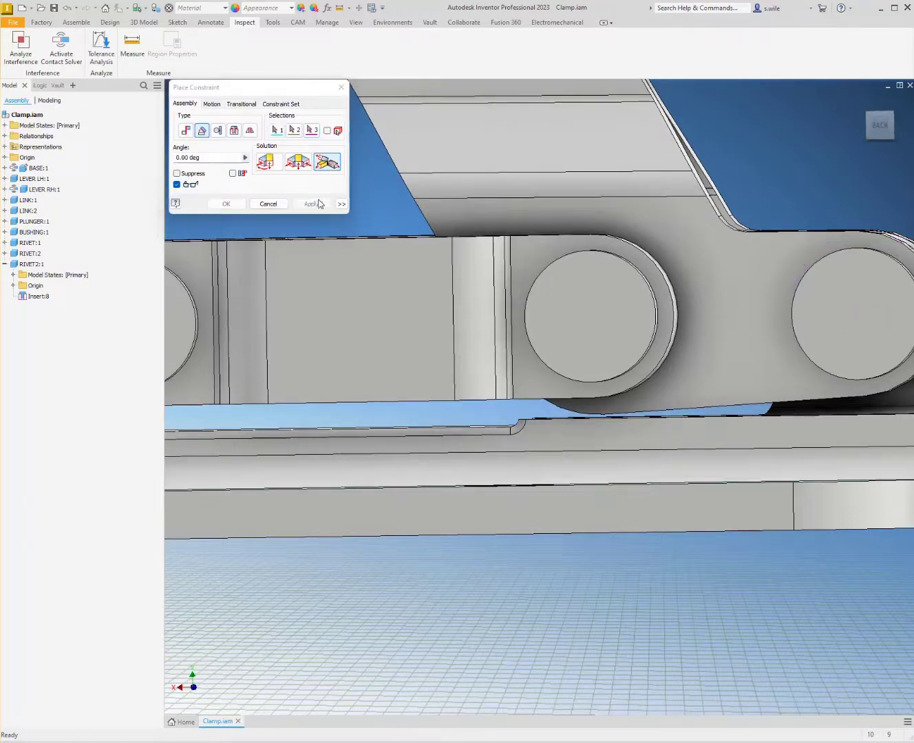
left_click(266, 205)
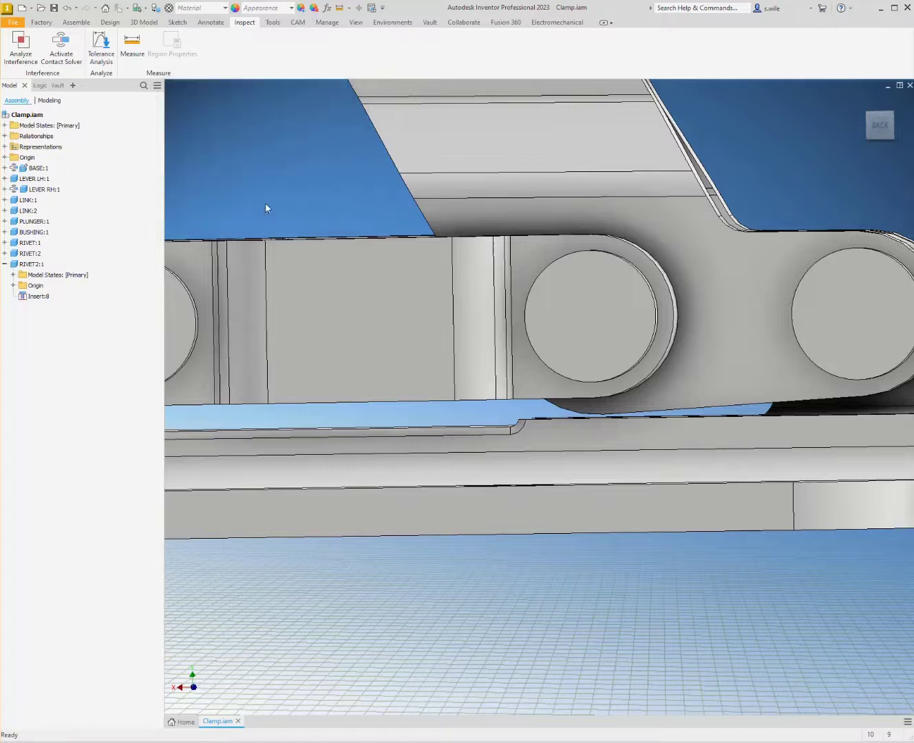
Step: Set the RH lever's angle constraint to -0.34 deg
left_click(424, 159)
left_click(5, 189)
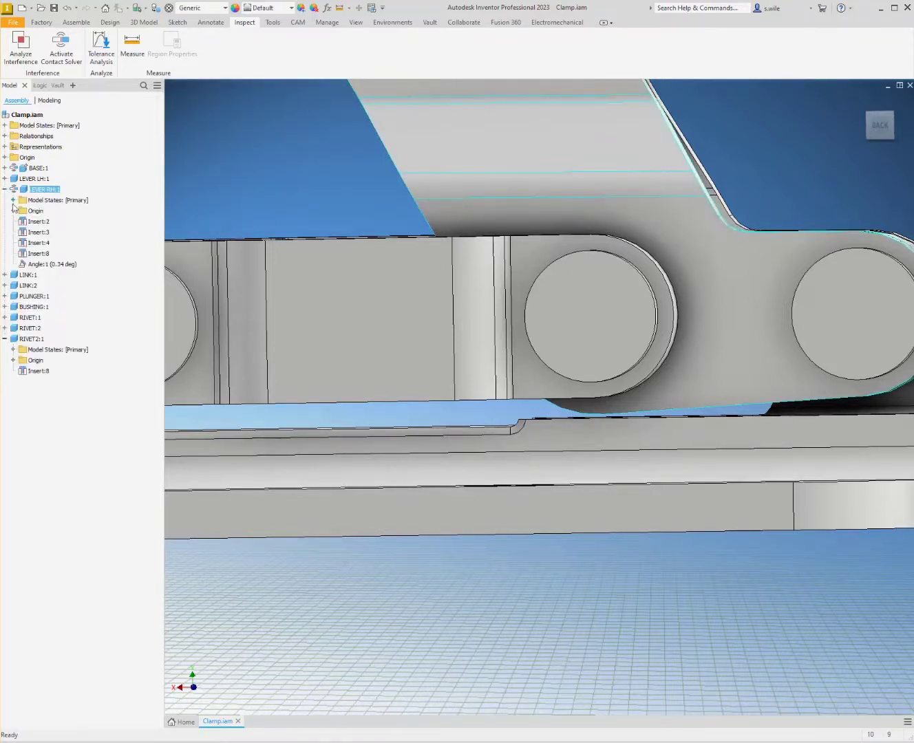
left_click(30, 265)
type("-")
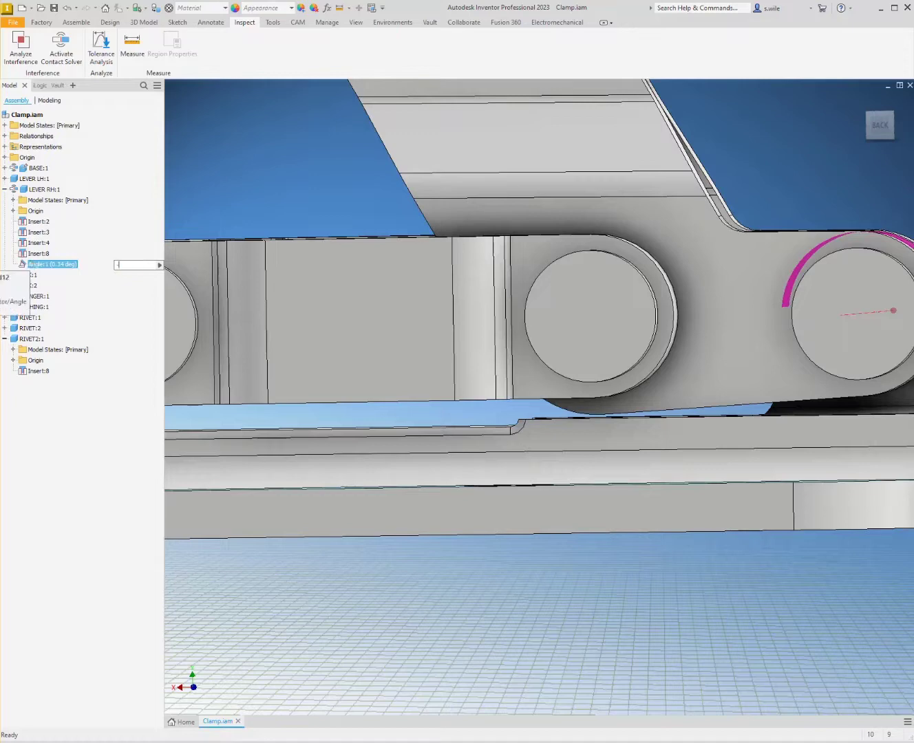
type("0.34")
key("Return")
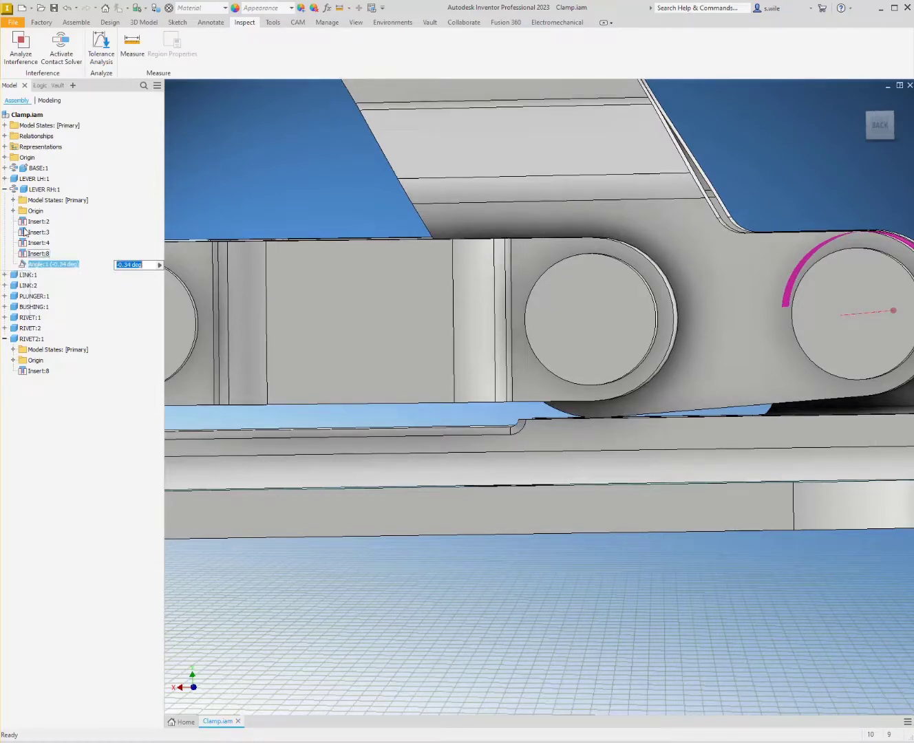
left_click(238, 176)
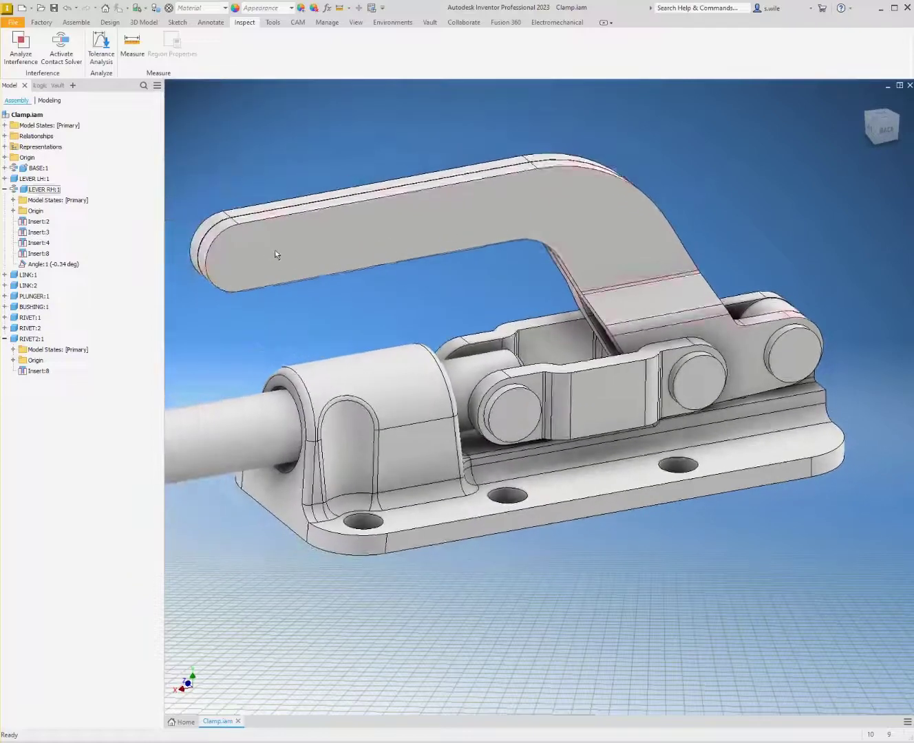
Step: Set the RH lever's angle constraint to 184 deg to place the lever in its open position
left_click(51, 264)
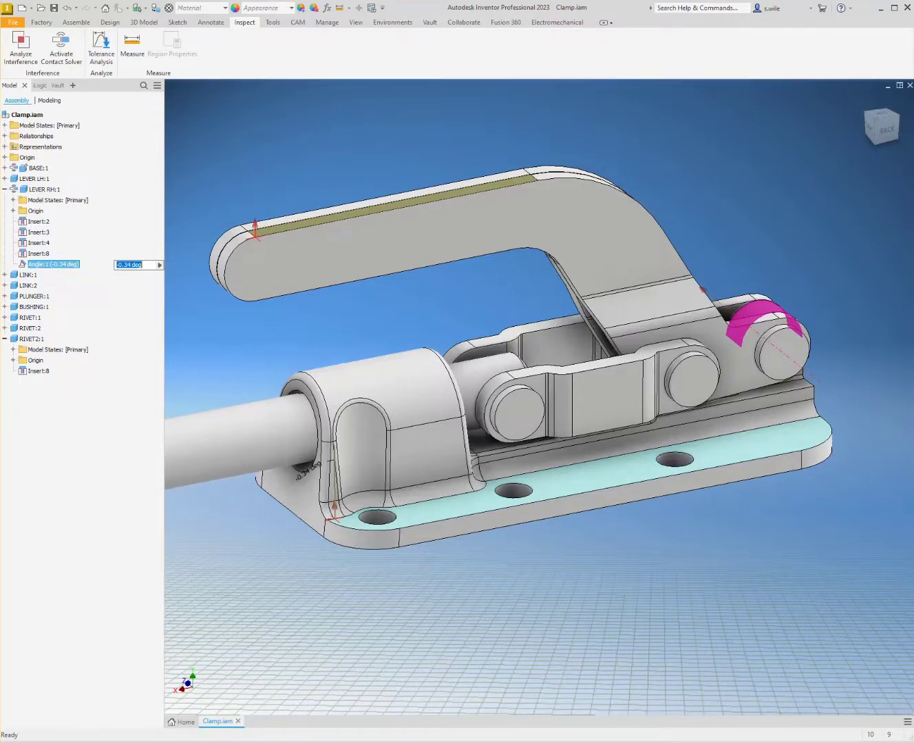
type("184")
key("Return")
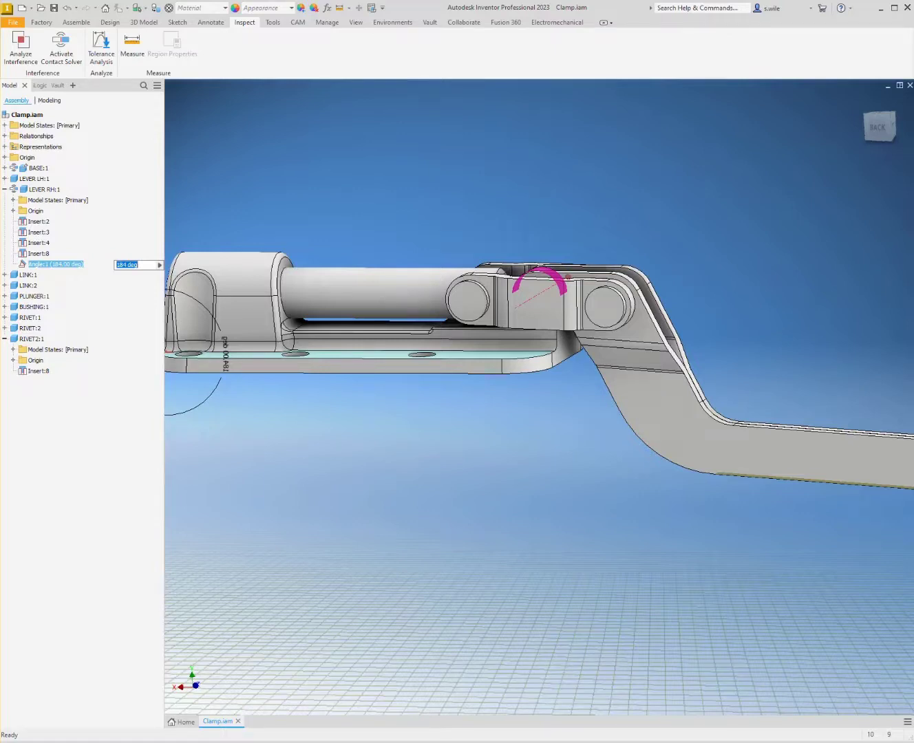
left_click(296, 121)
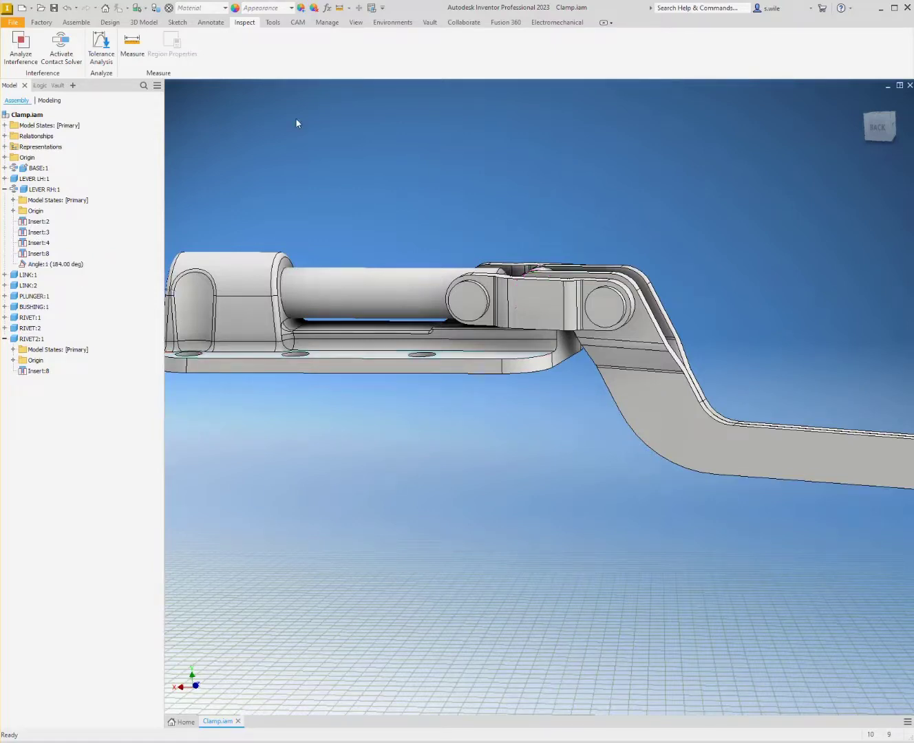
Step: Return the lever to its closed position by setting the RH lever's angle constraint to -0.34 deg
left_click(49, 265)
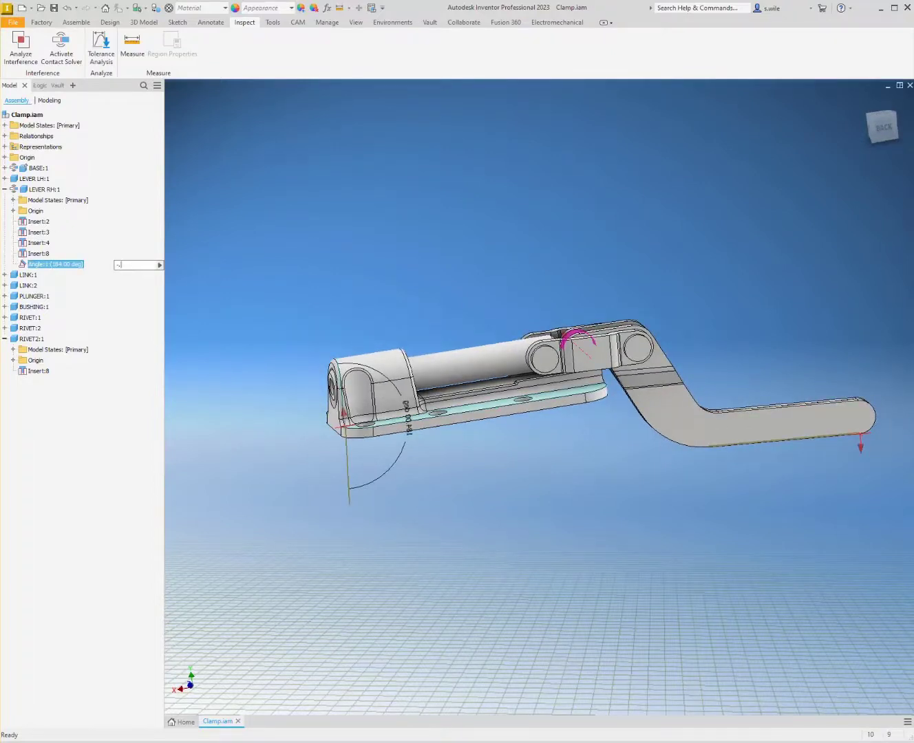
key("Return")
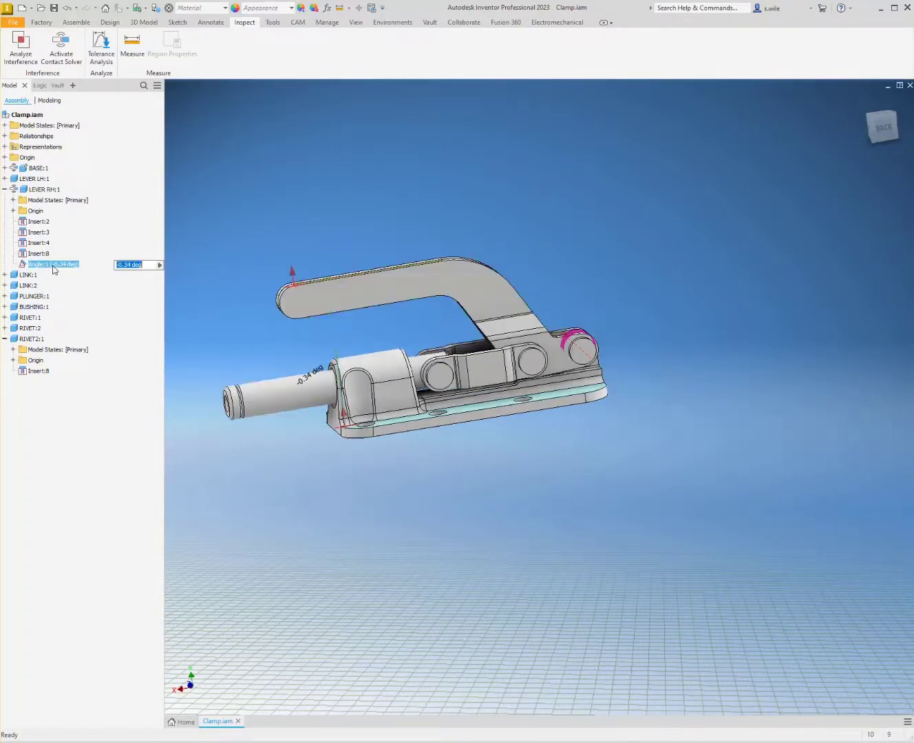
key("F6")
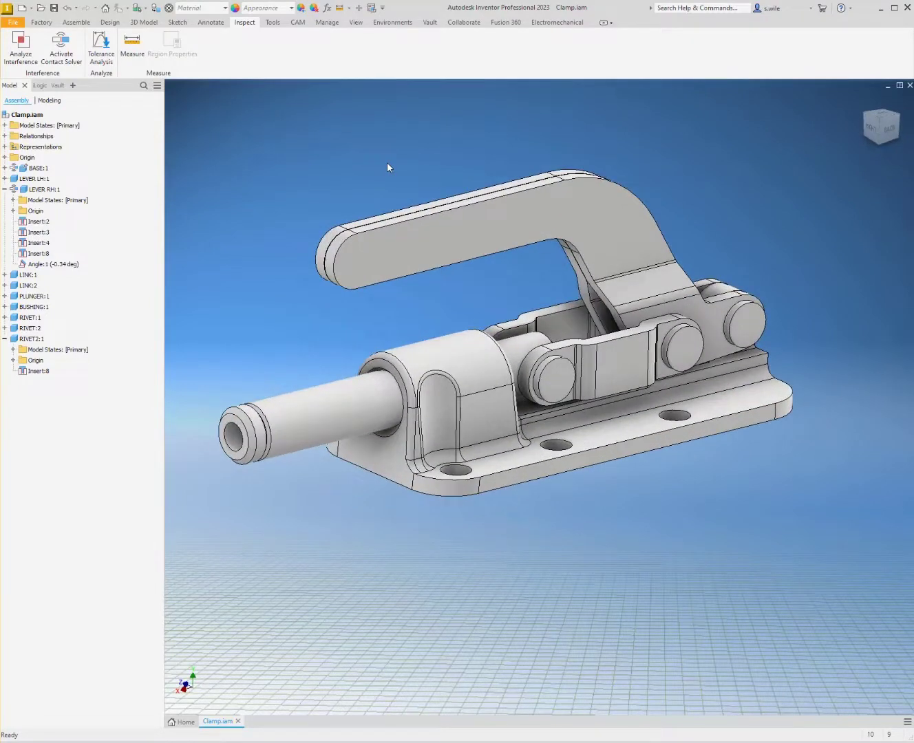
Step: Create three new positional representations in the Clamp assembly
left_click(6, 190)
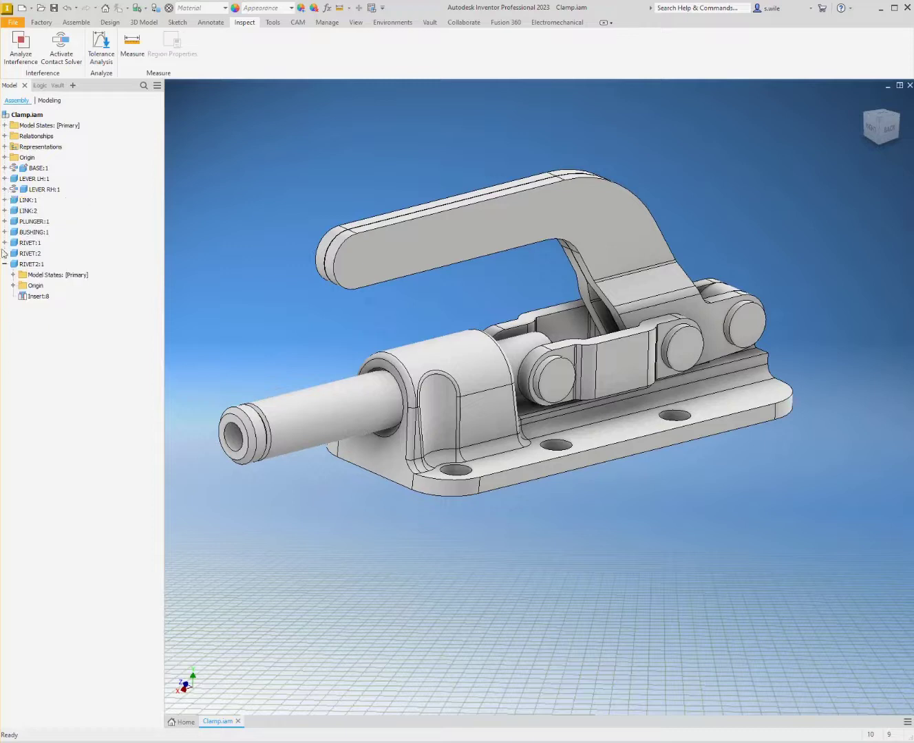
left_click(6, 264)
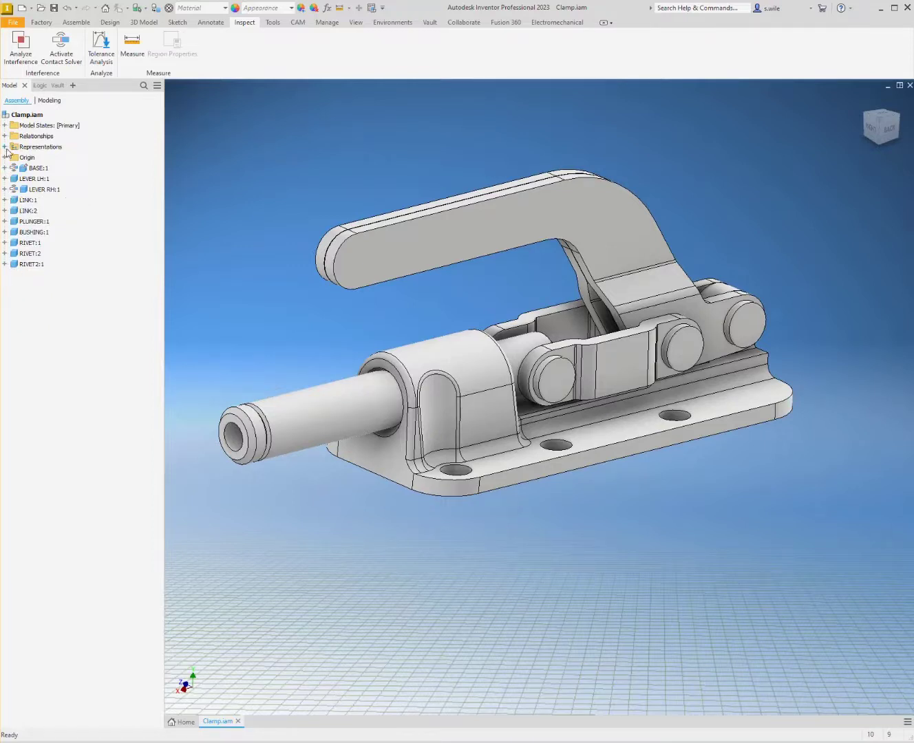
left_click(6, 146)
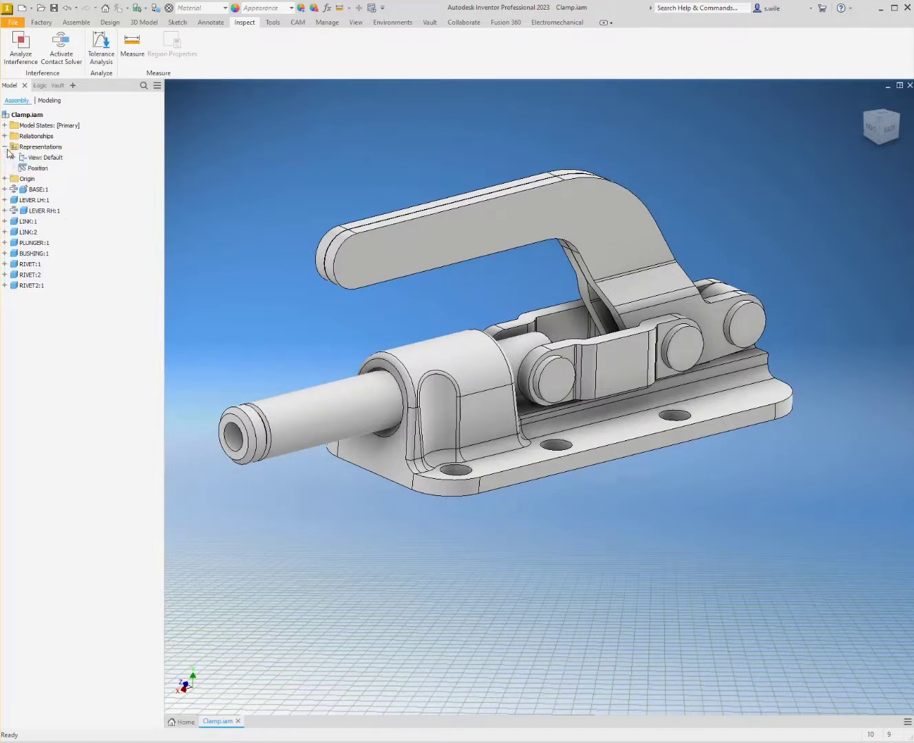
right_click(39, 169)
left_click(40, 168)
left_click(13, 169)
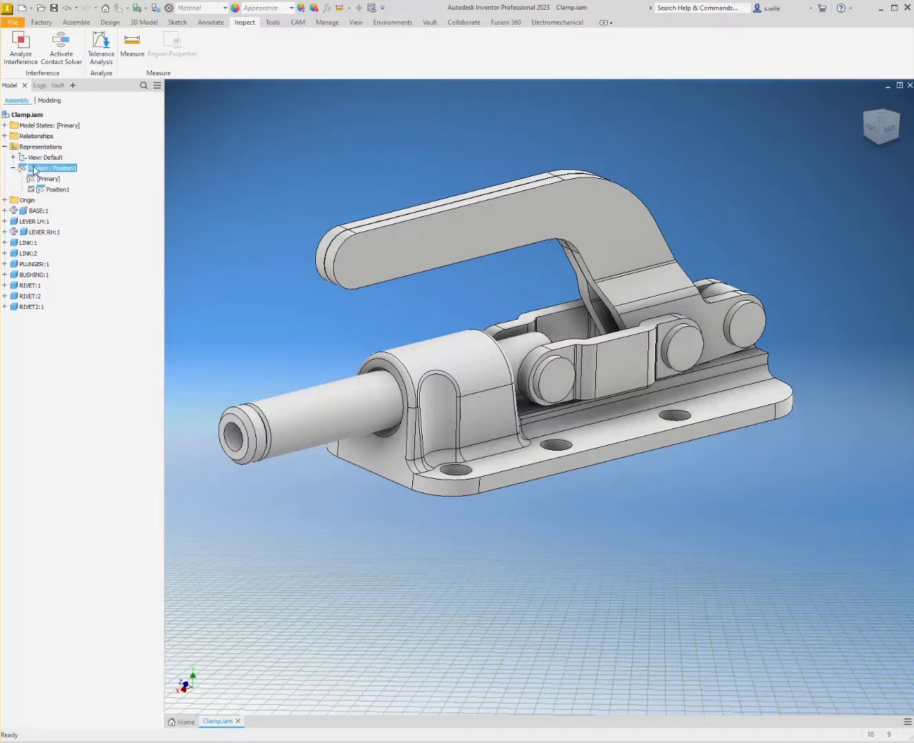
right_click(33, 166)
left_click(43, 183)
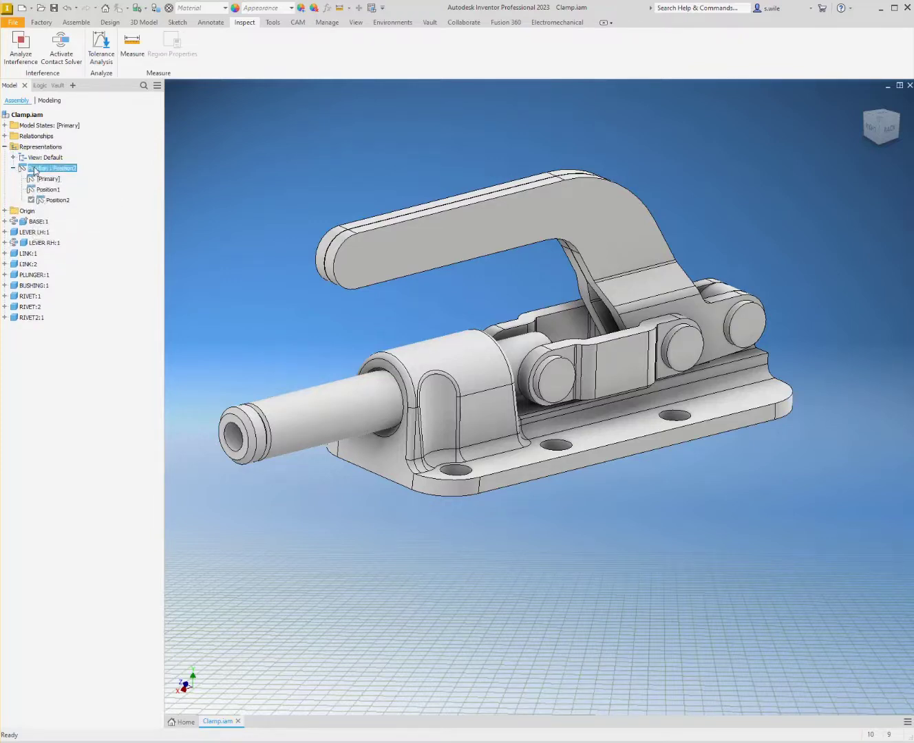
right_click(35, 167)
left_click(42, 185)
Step: Rename the three positional representations as Closed, Half and Open
left_click(42, 191)
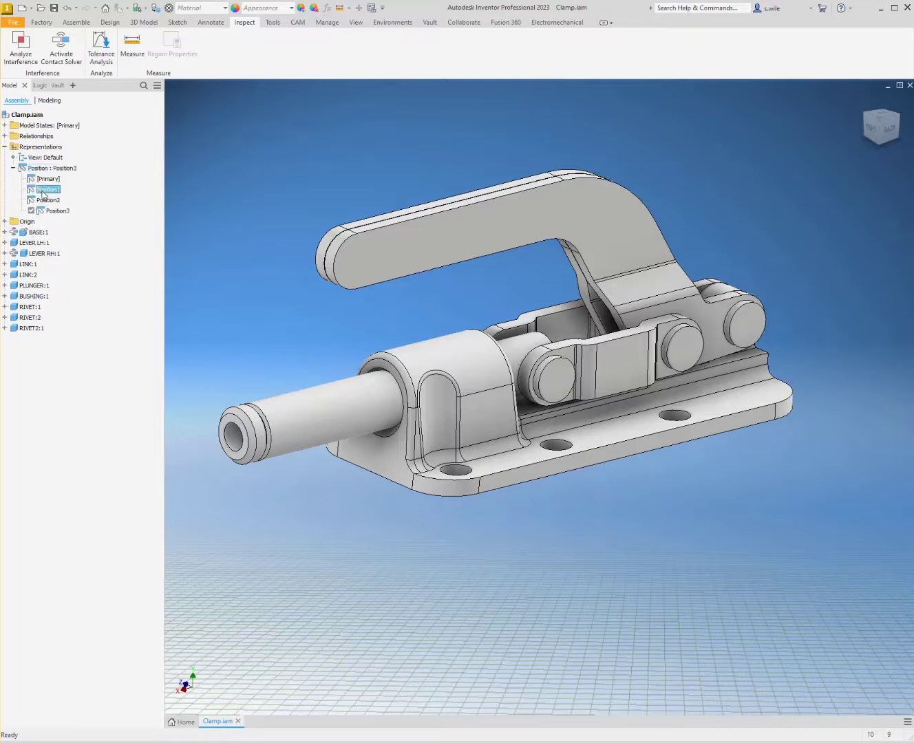
double_click(42, 190)
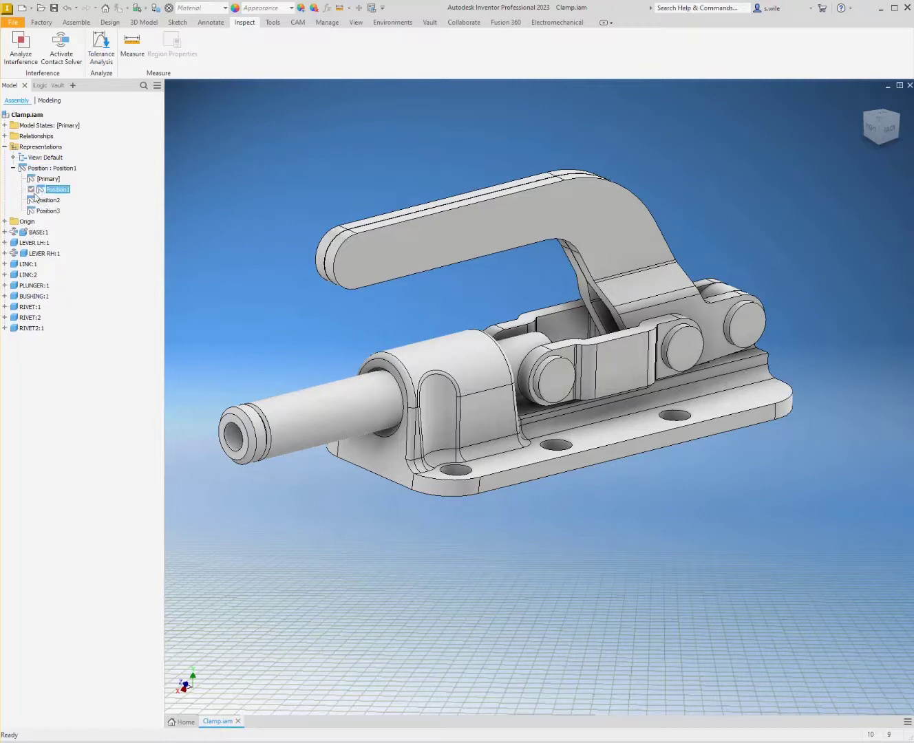
left_click(60, 192)
double_click(46, 200)
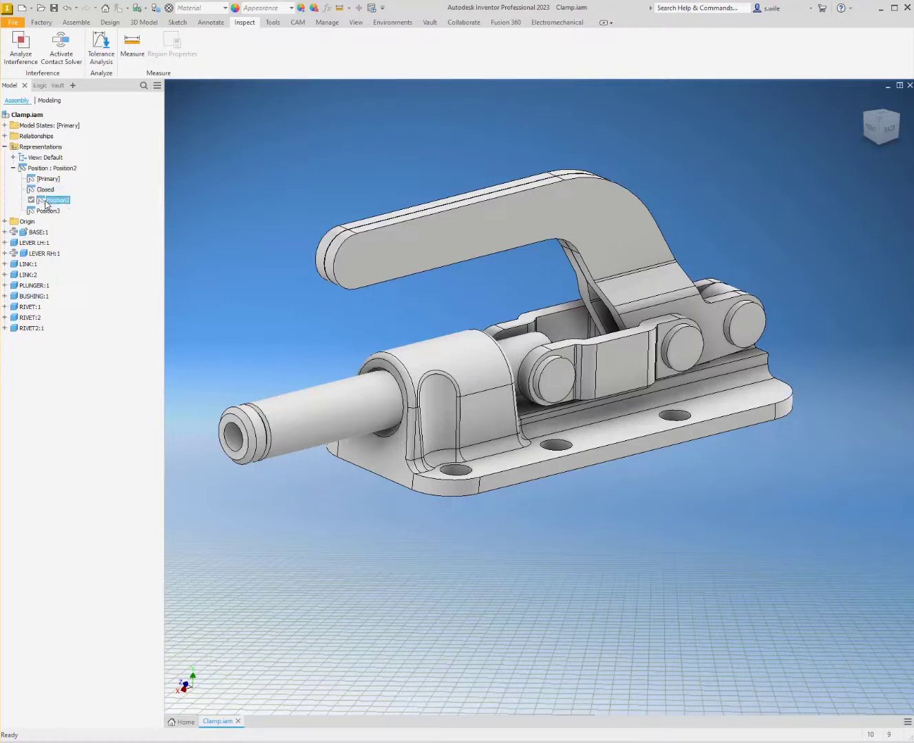
left_click(59, 201)
type("Half")
left_click(48, 211)
left_click(48, 211)
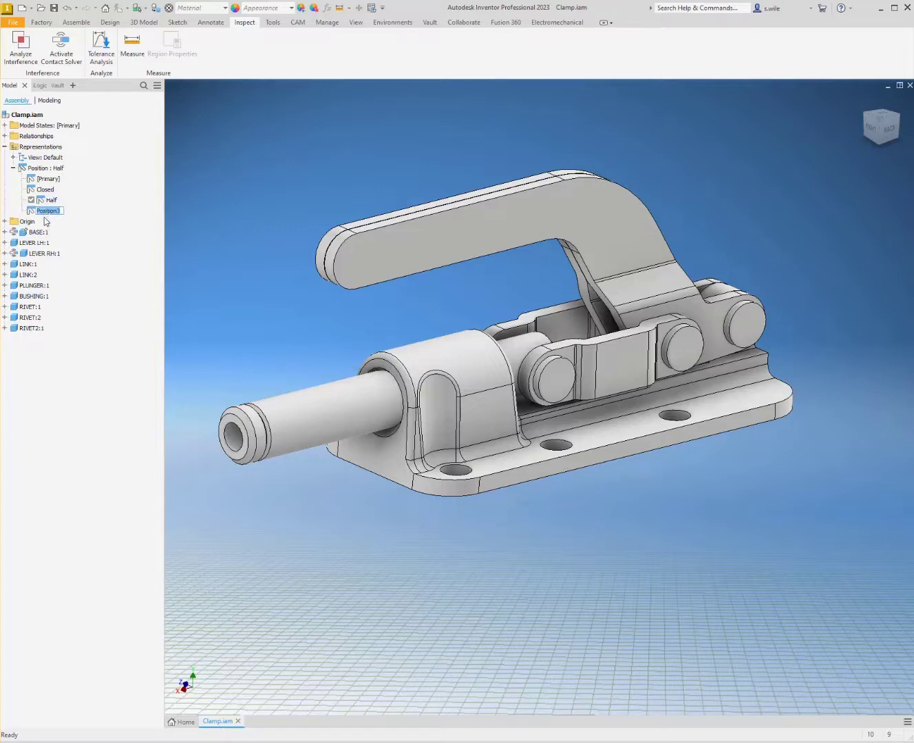
type("Open")
Step: Create a fourth positional representation and name it Free
left_click(44, 169)
right_click(43, 169)
left_click(54, 185)
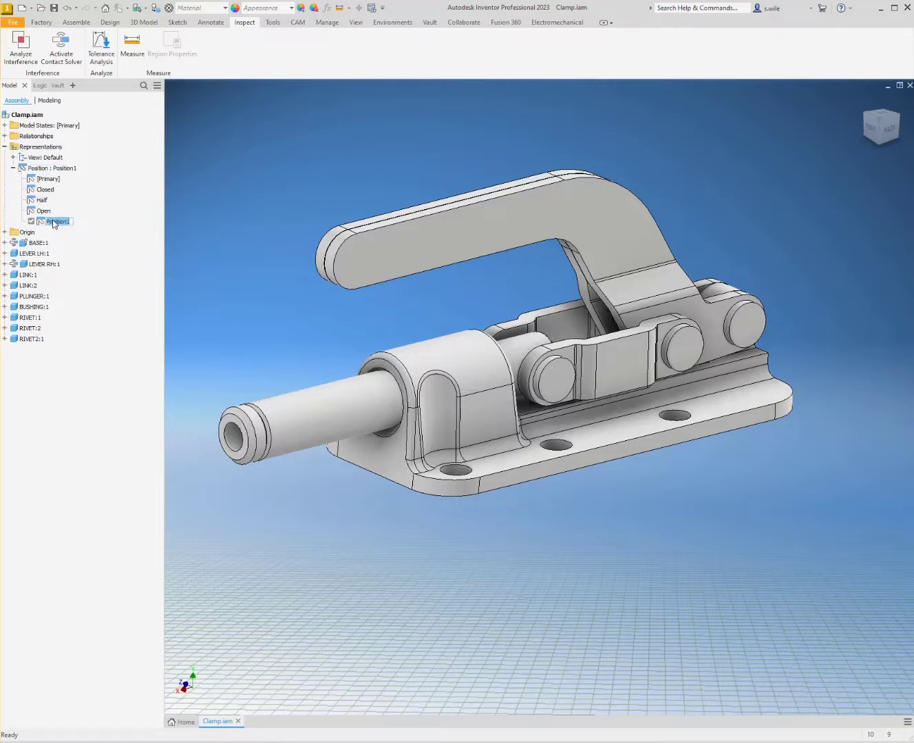
type("Fu")
key("Return")
Step: Override the RH lever's angle constraint as suppressed in the Free positional representation and swing the lever slightly upward
left_click(4, 265)
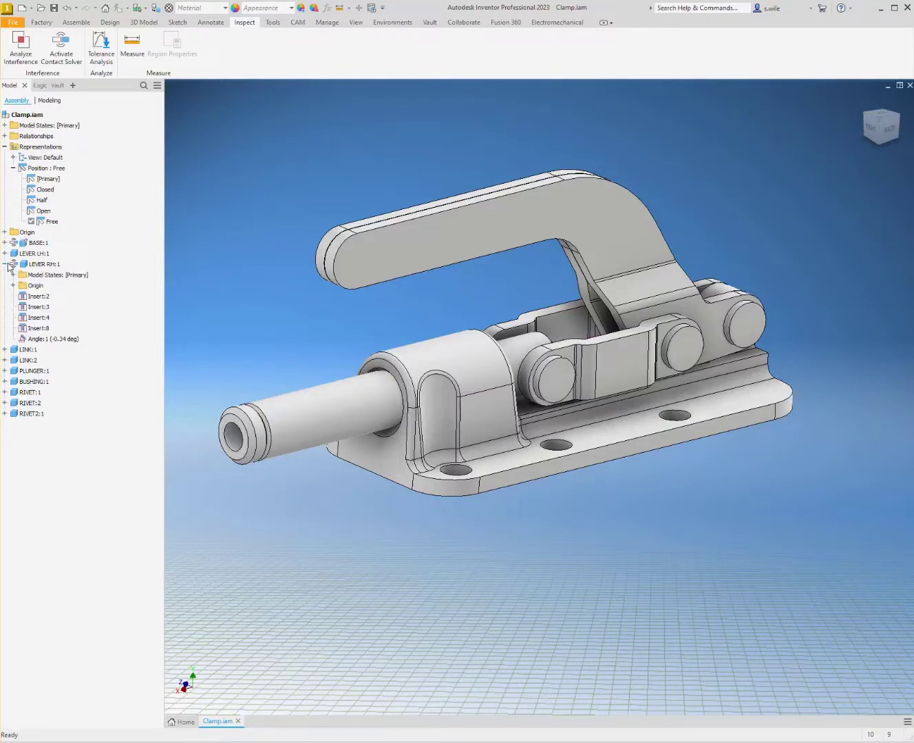
right_click(49, 340)
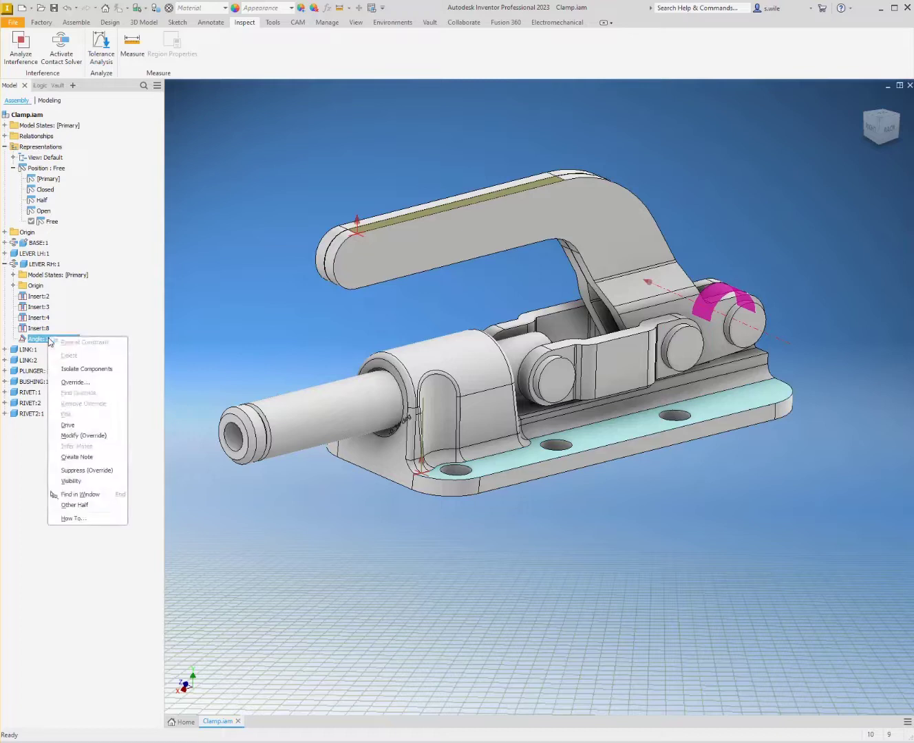
left_click(76, 383)
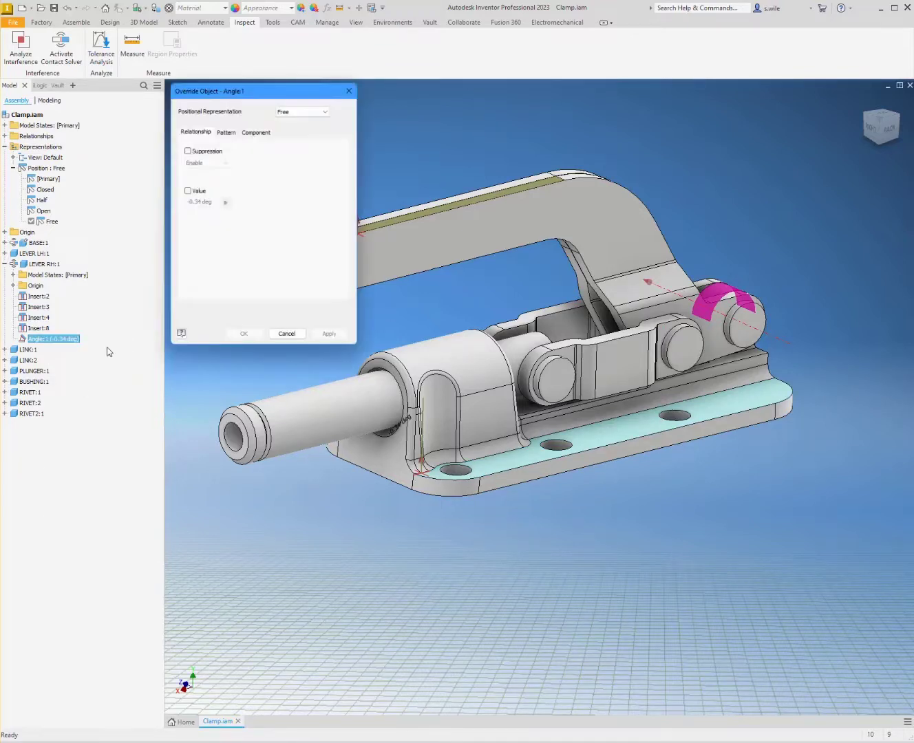
left_click(187, 150)
left_click(206, 163)
left_click(203, 175)
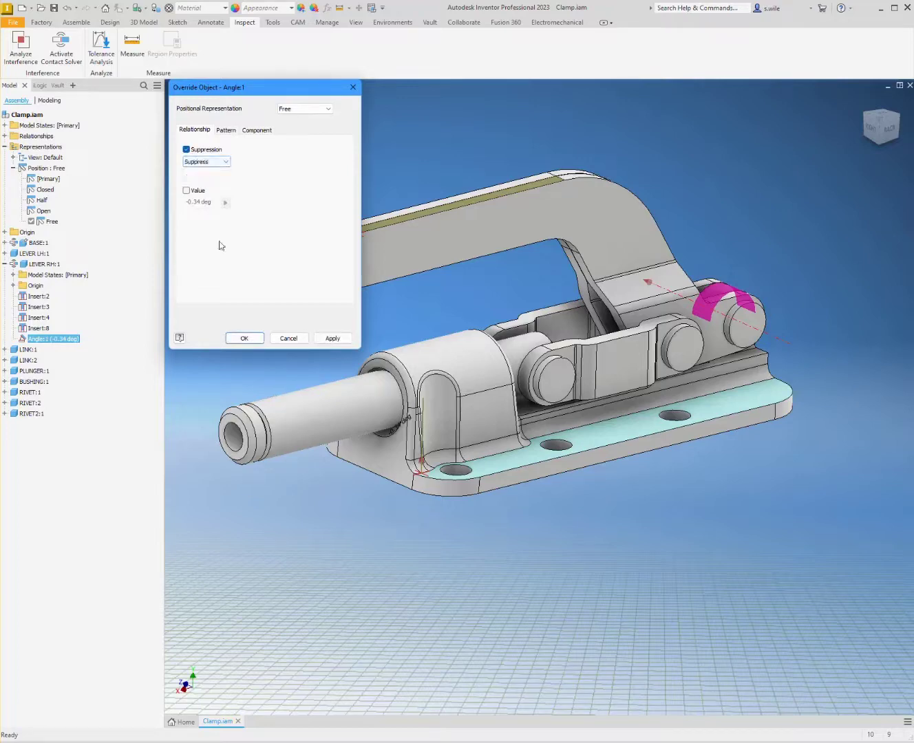
left_click(243, 338)
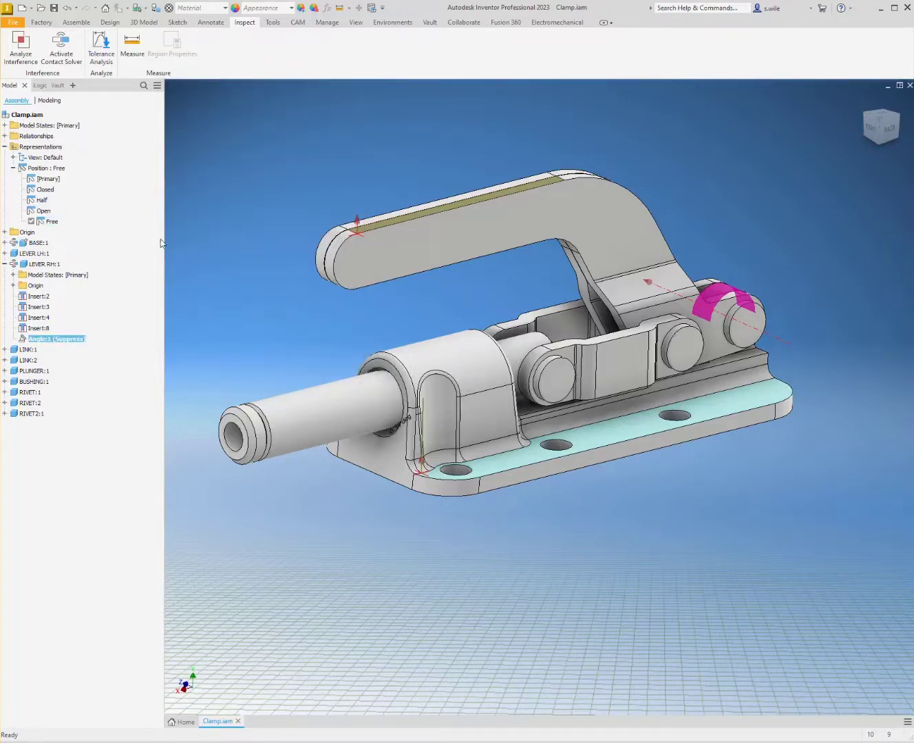
left_click_drag(369, 243, 333, 258)
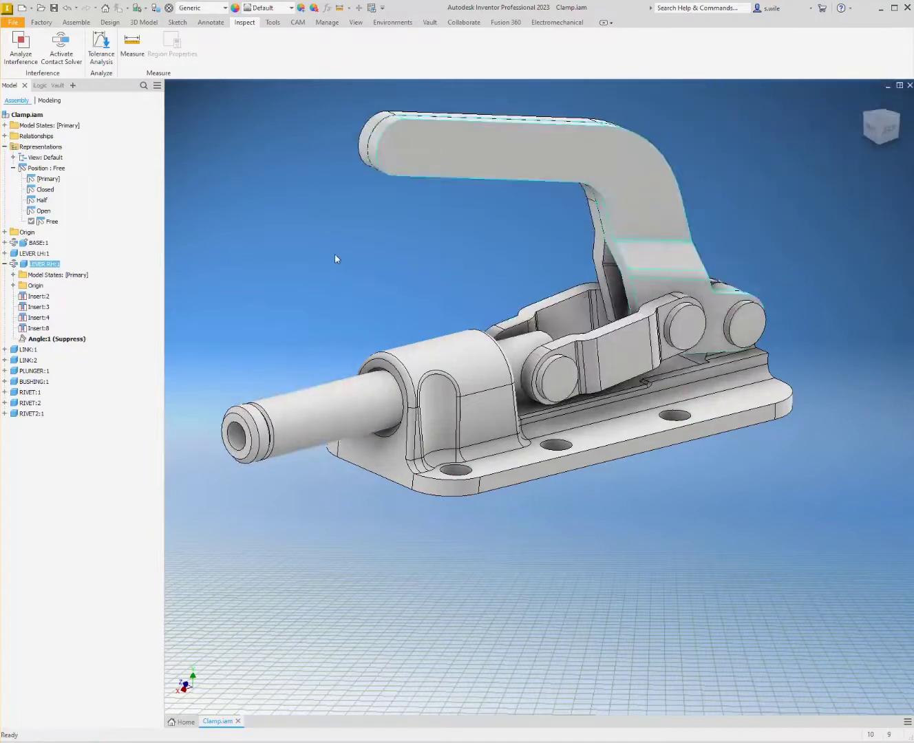
Step: Activate the Open positional representation and override the RH lever's angle constraint there as enabled with a value of 184 deg
double_click(38, 210)
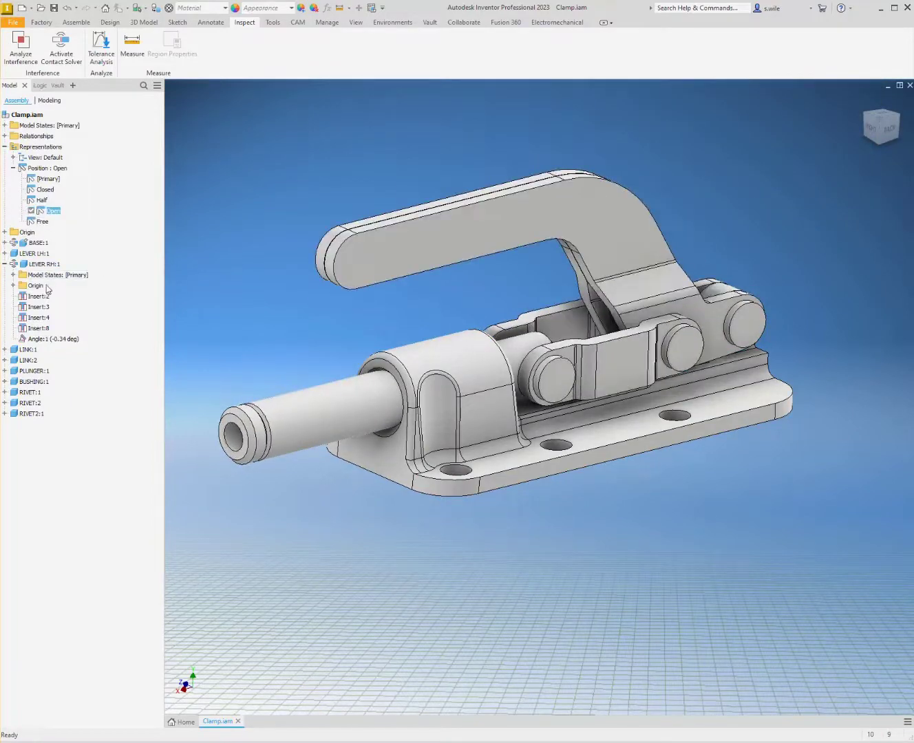
right_click(41, 337)
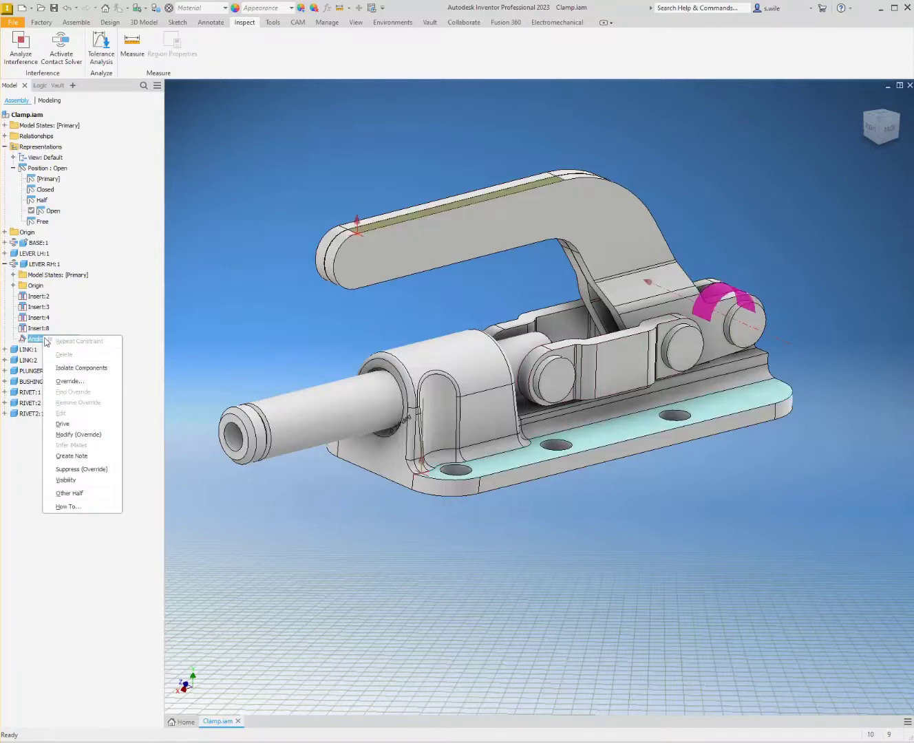
left_click(68, 383)
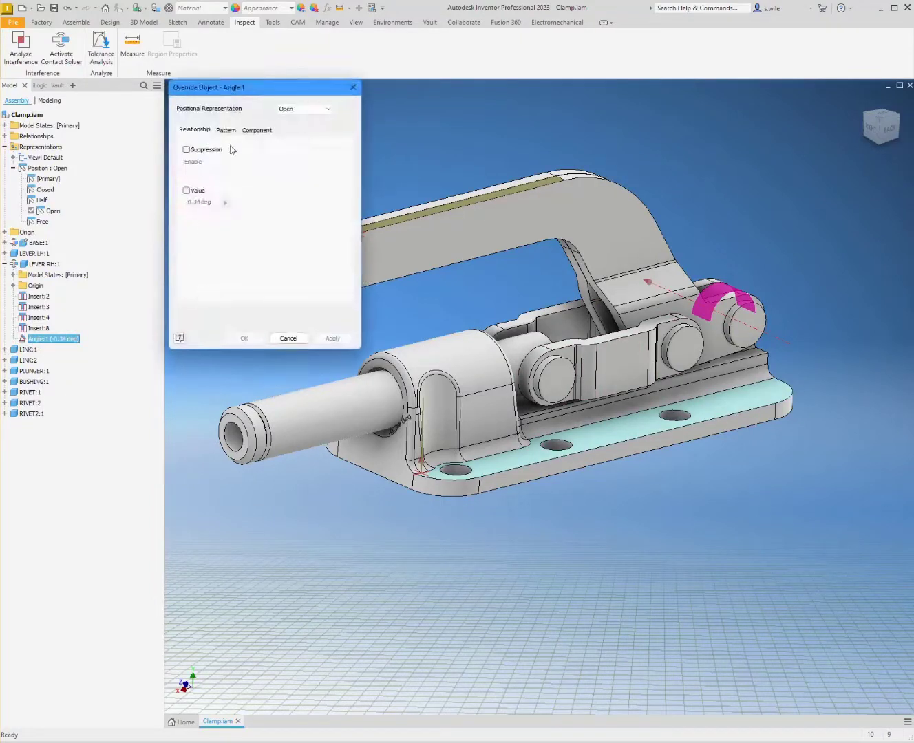
left_click(185, 150)
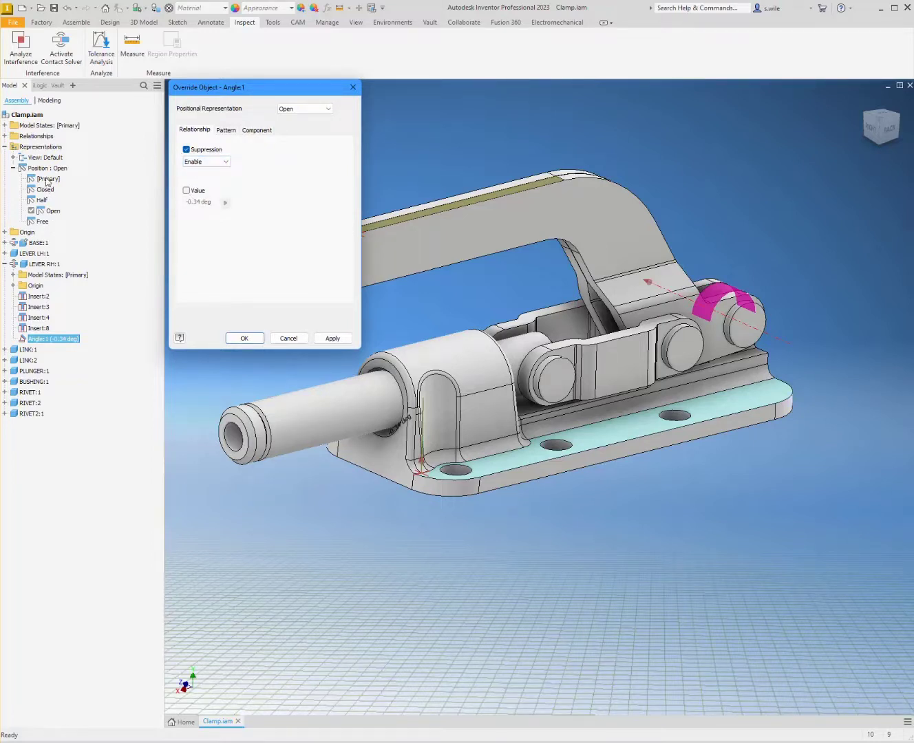
left_click(196, 191)
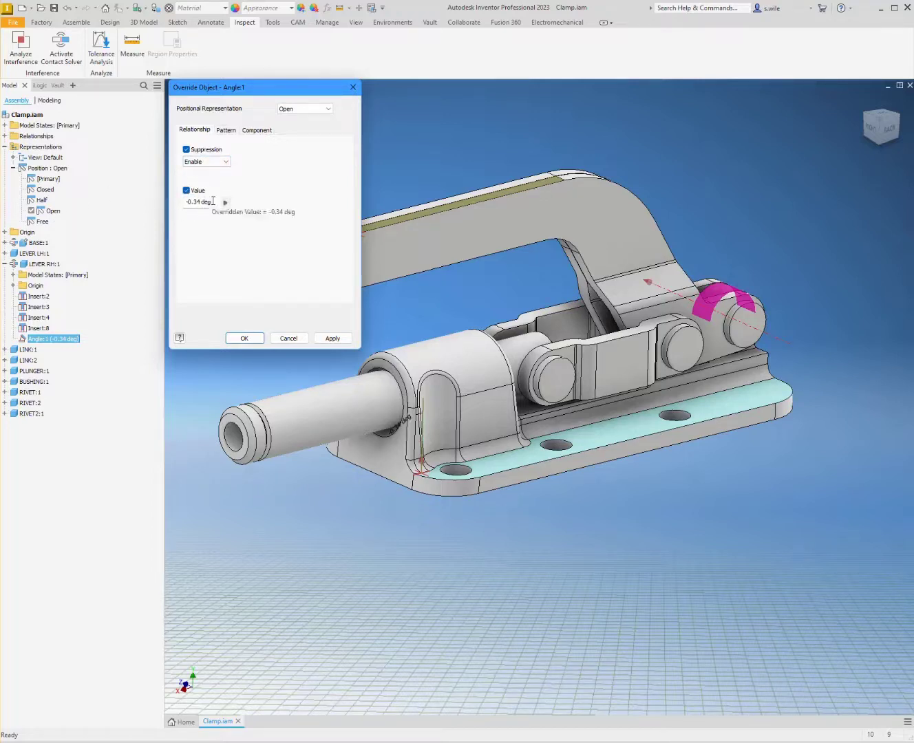
left_click(200, 201)
type("184")
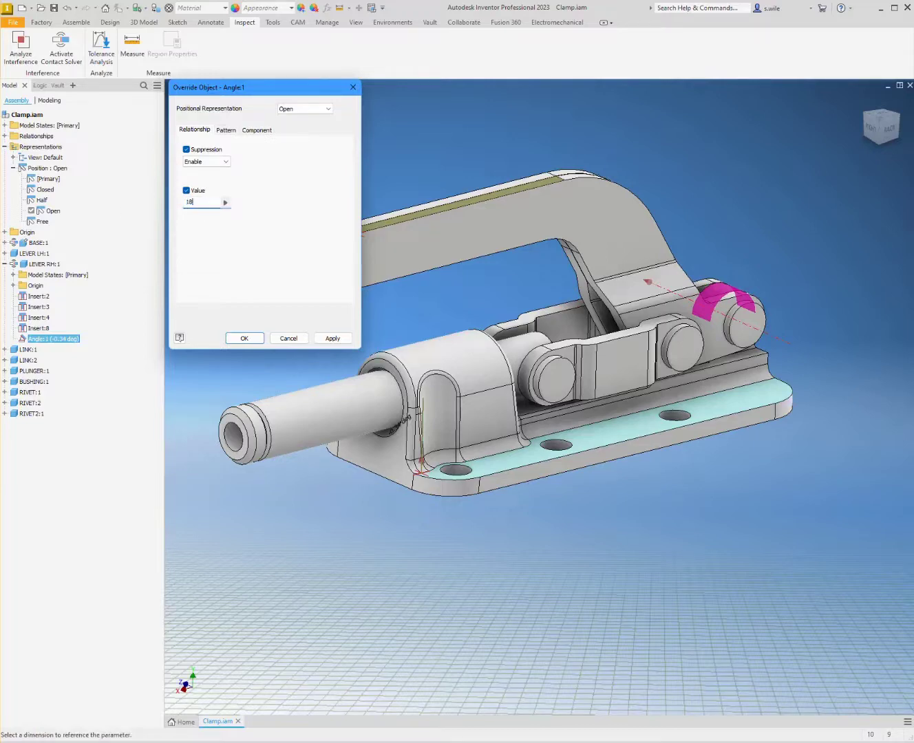
left_click(244, 338)
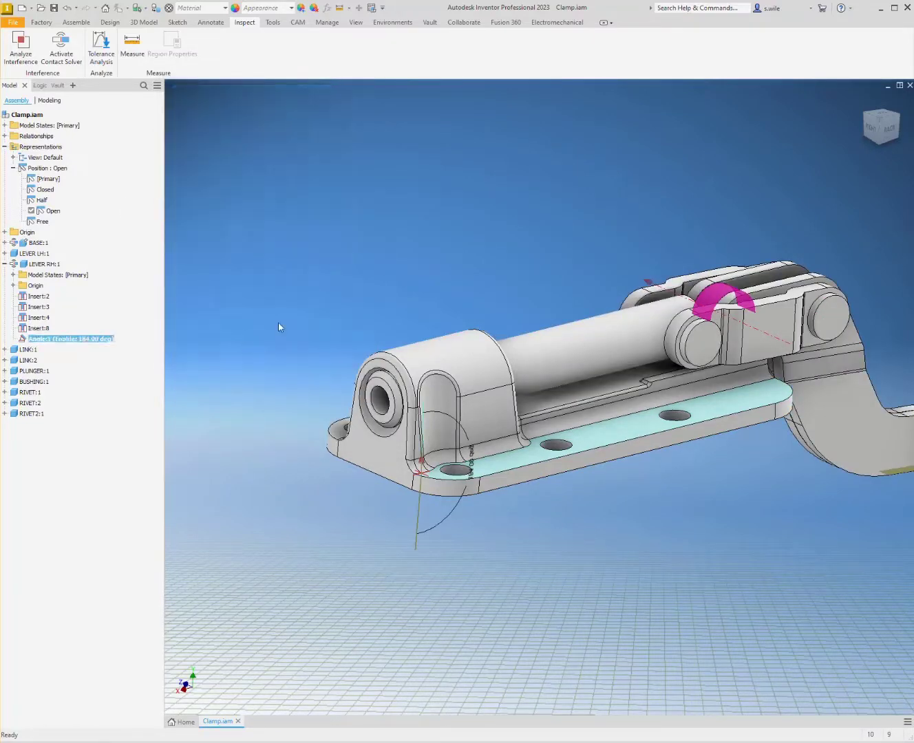
right_click(39, 200)
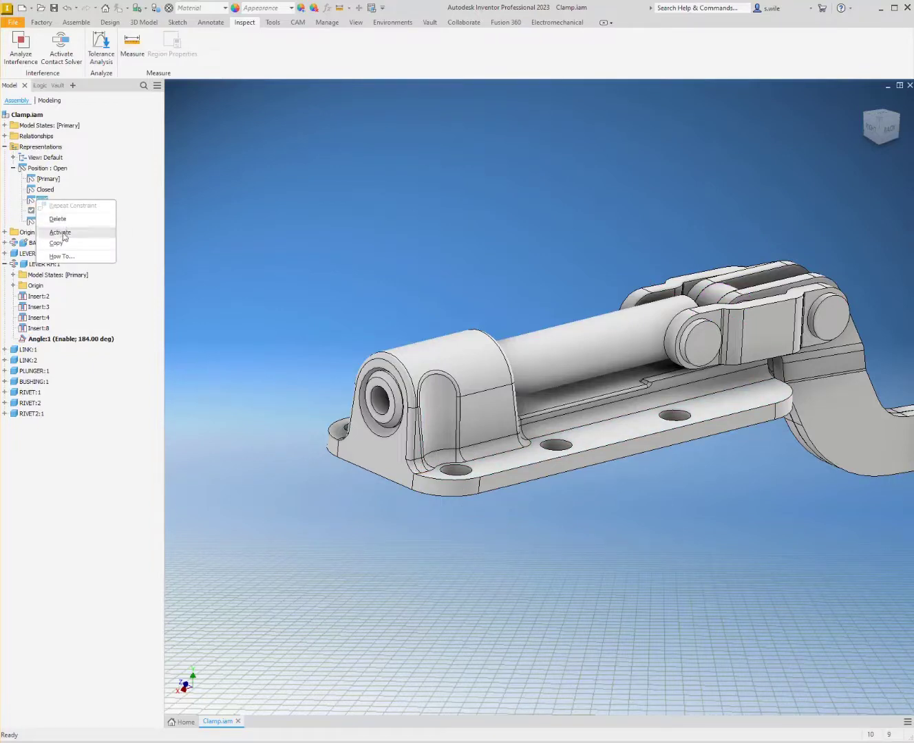
left_click(63, 237)
double_click(43, 211)
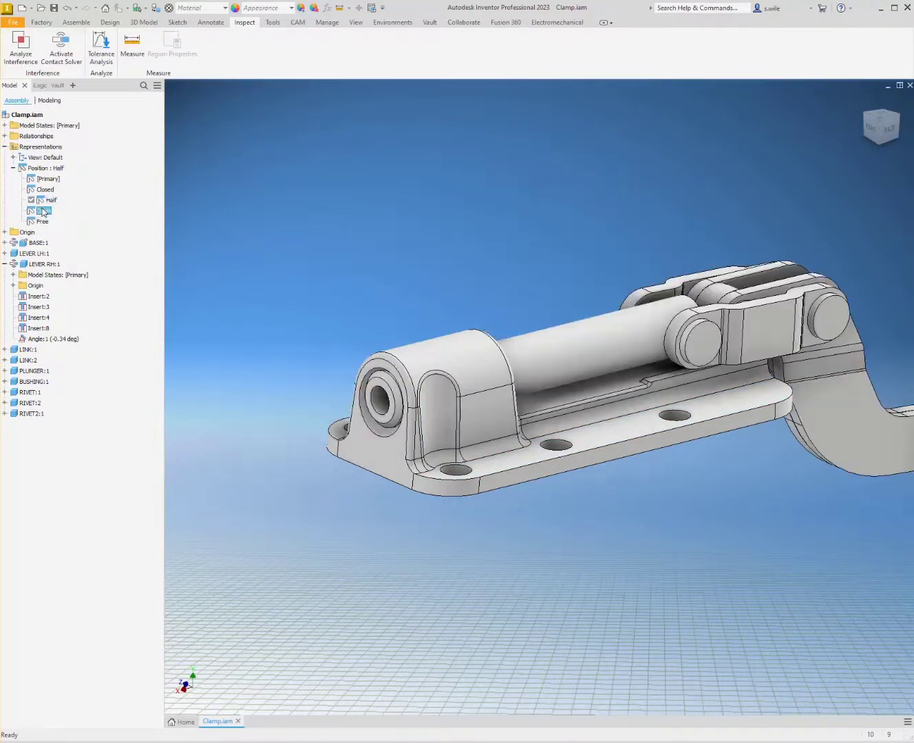
right_click(41, 213)
Step: Override the RH lever's angle constraint for the Half positional representation as enabled with a value of 90 deg
left_click(53, 340)
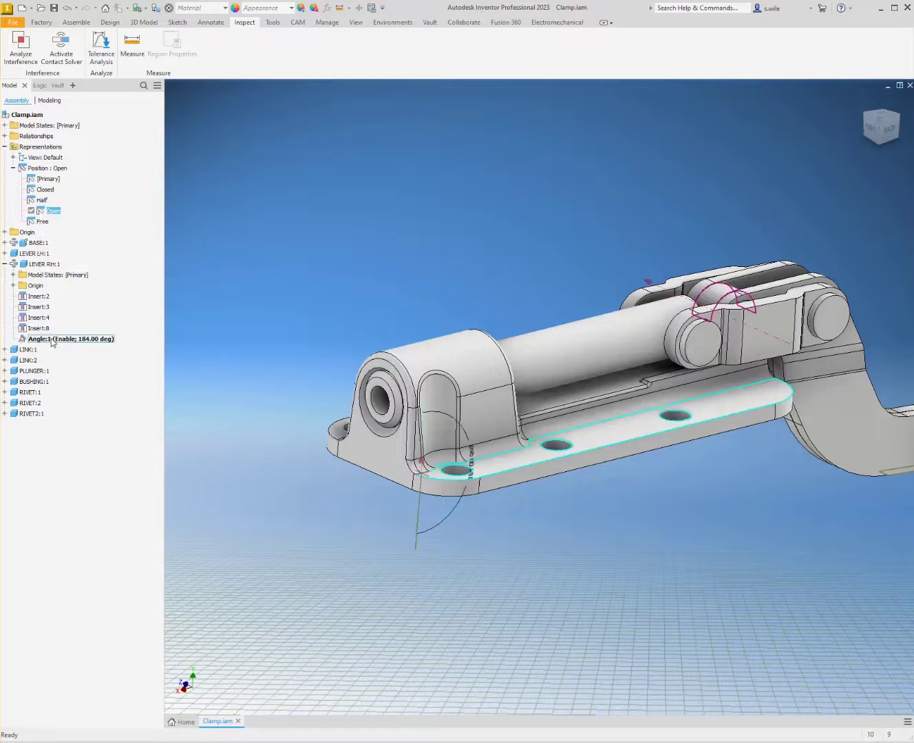
right_click(52, 340)
left_click(71, 382)
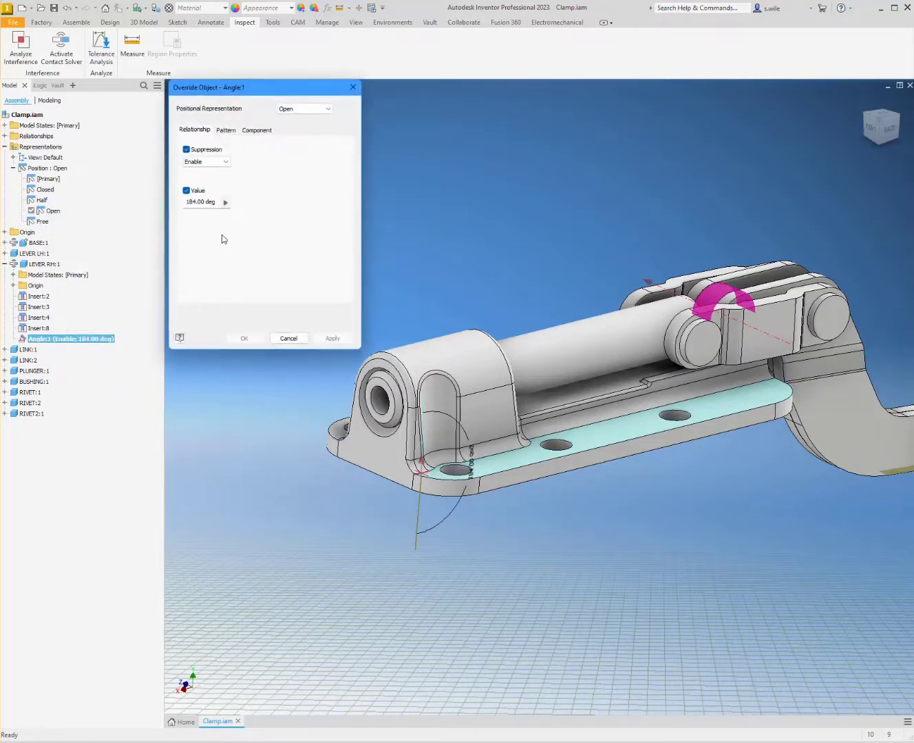
left_click(307, 110)
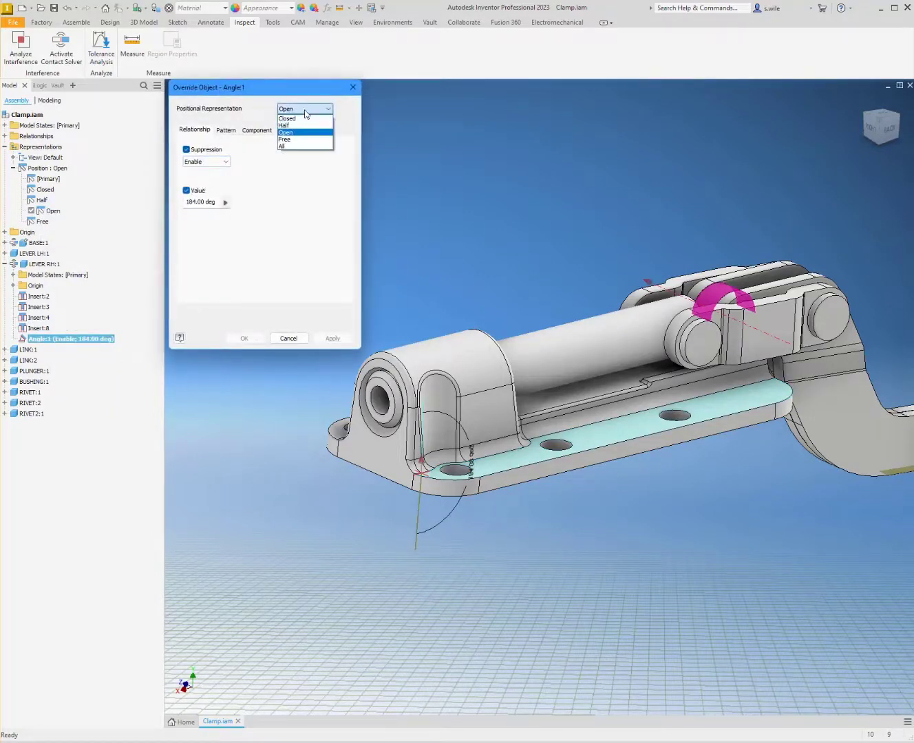
left_click(299, 135)
left_click(186, 190)
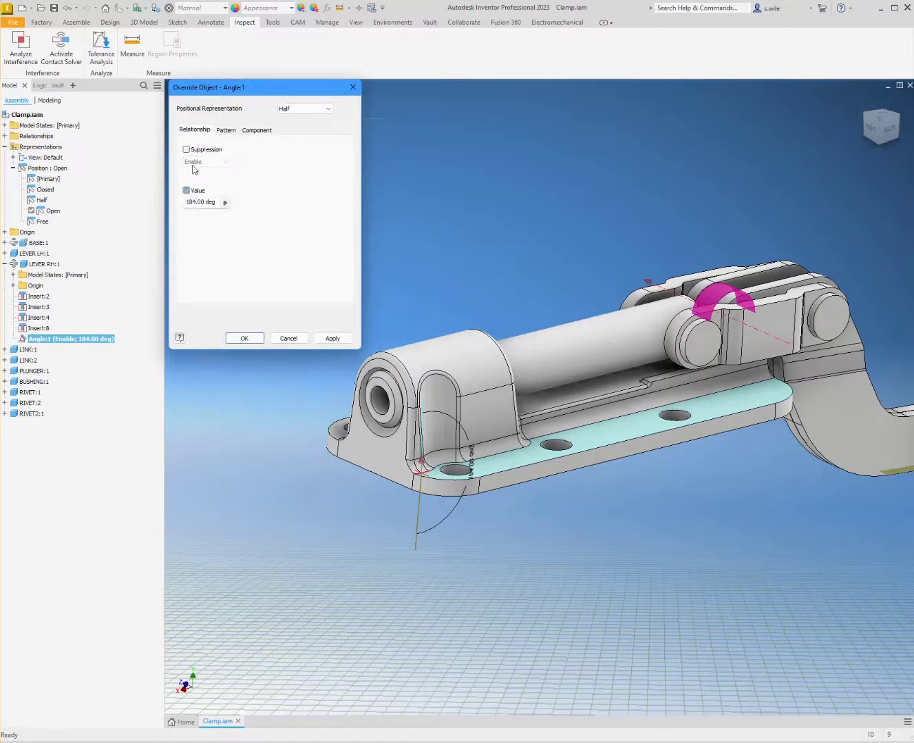
left_click(186, 149)
left_click(210, 202)
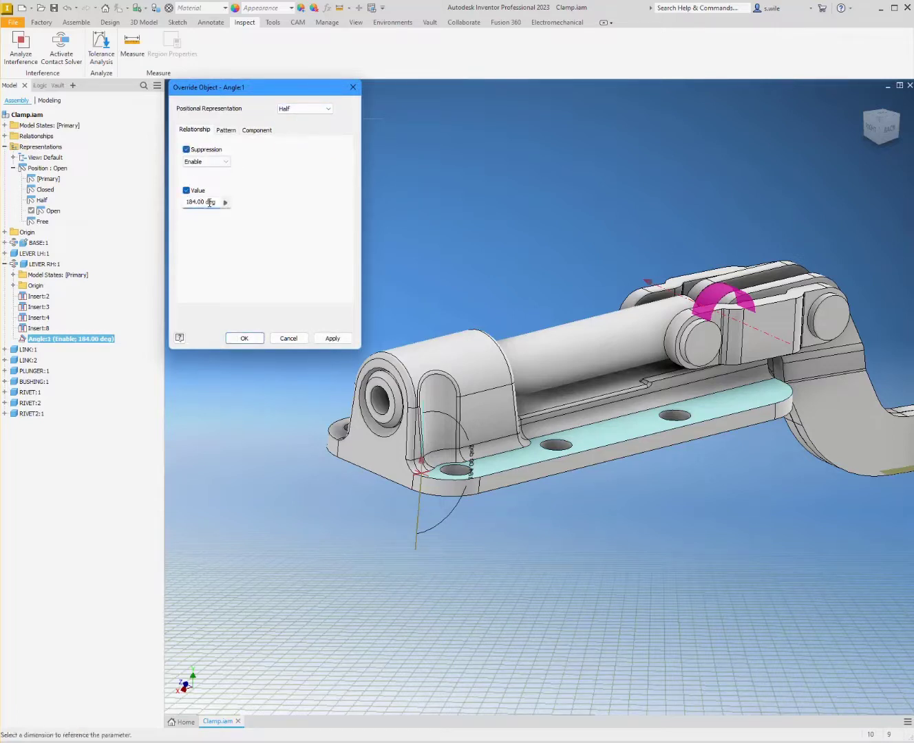
double_click(209, 201)
type("90")
left_click(333, 338)
Step: Override the RH lever's angle constraint for the Closed positional representation as enabled with a value of -0.34 deg
left_click(313, 110)
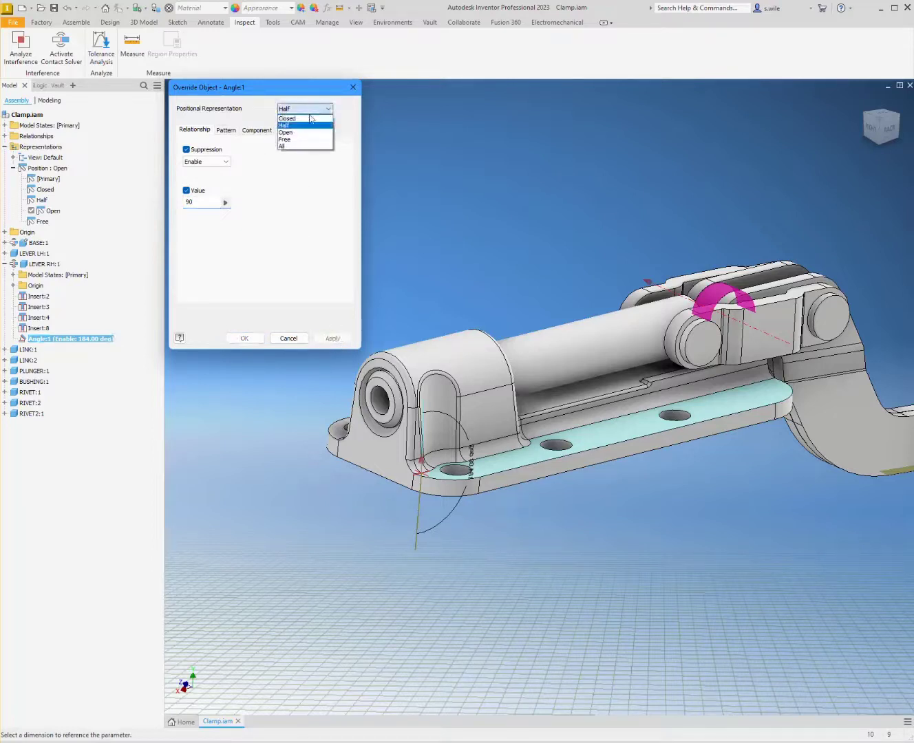
left_click(307, 119)
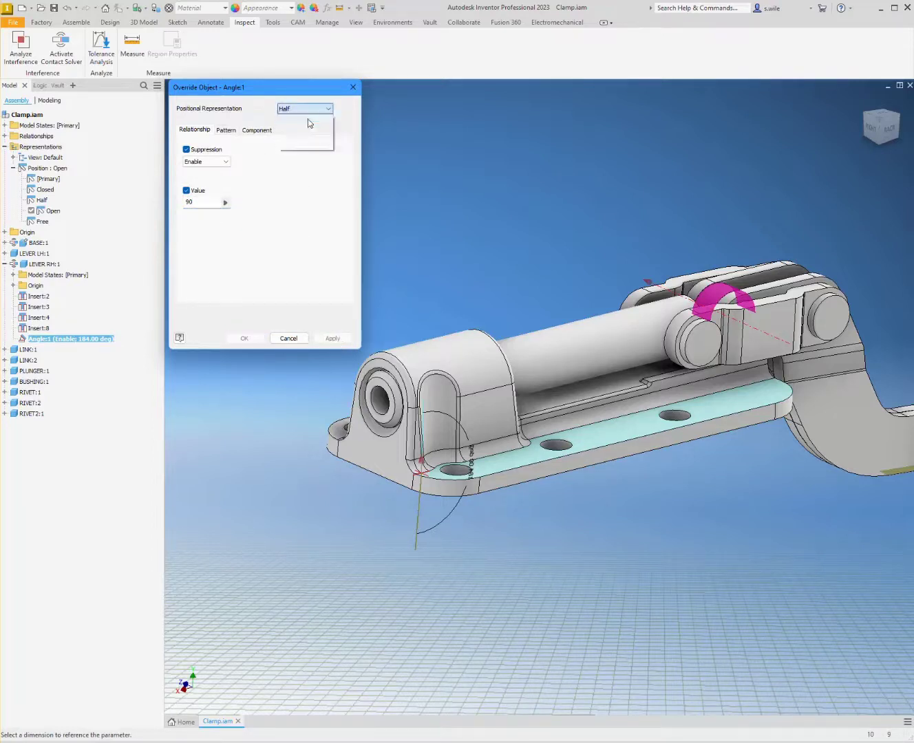
left_click(186, 150)
left_click(187, 191)
left_click_drag(218, 202, 186, 203)
type("-34")
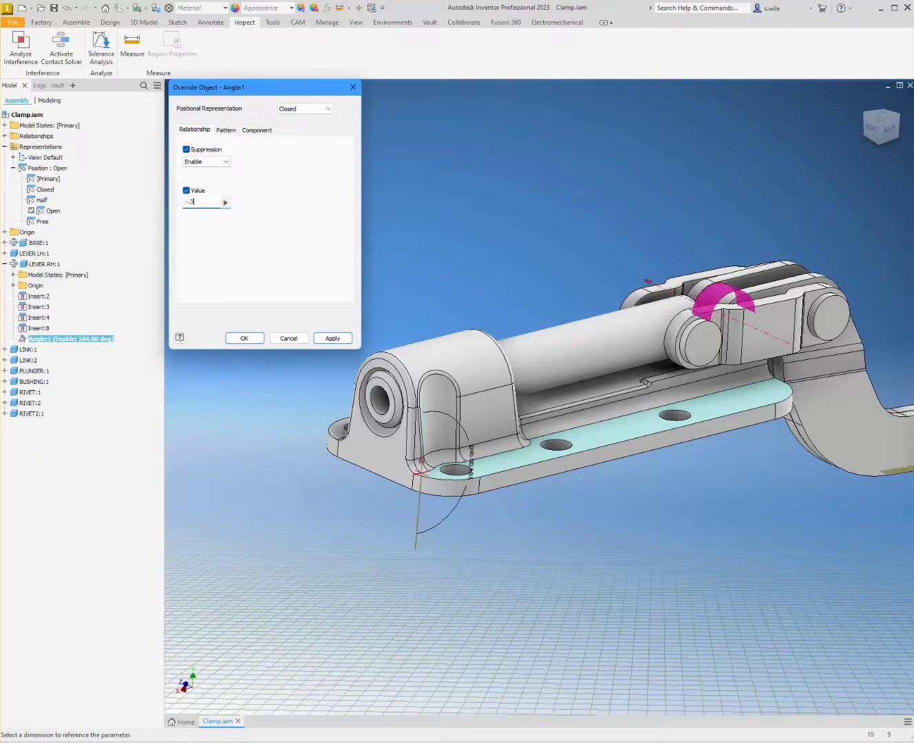
left_click(335, 342)
left_click(276, 338)
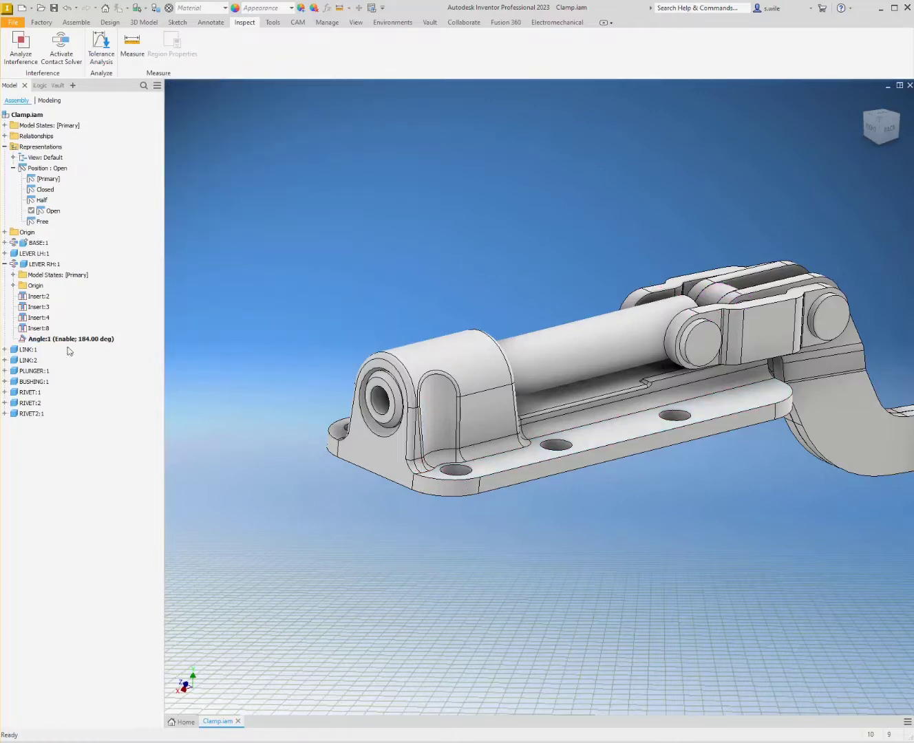
Step: Activate the Closed, Half, Open and Free positional representations in turn to check the clamp's motion, trying to swing the lever in Free
double_click(46, 189)
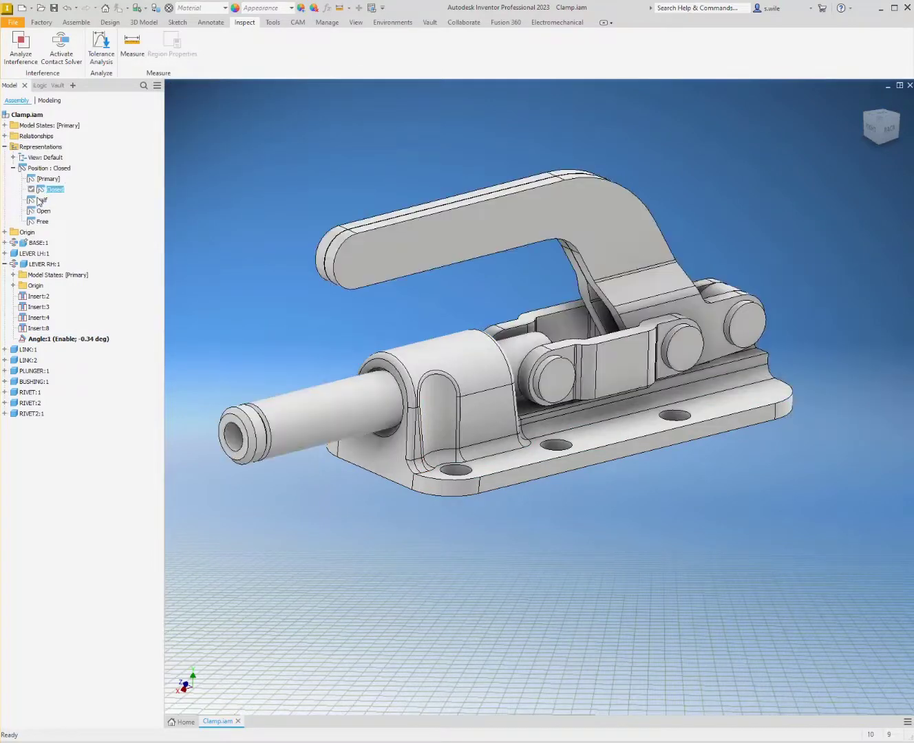
double_click(40, 200)
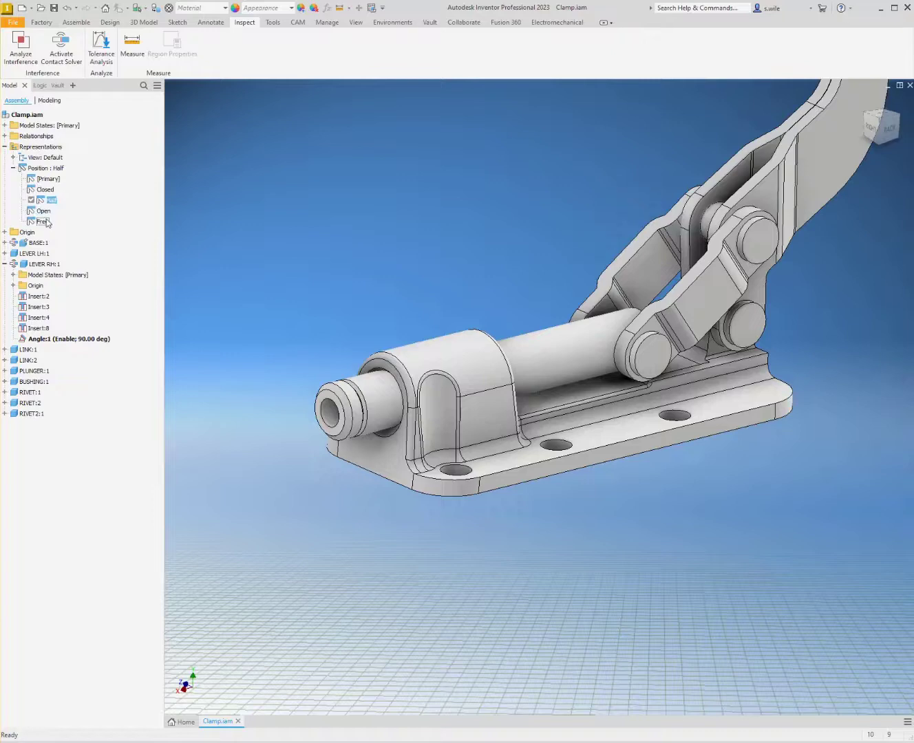
left_click(45, 211)
double_click(44, 212)
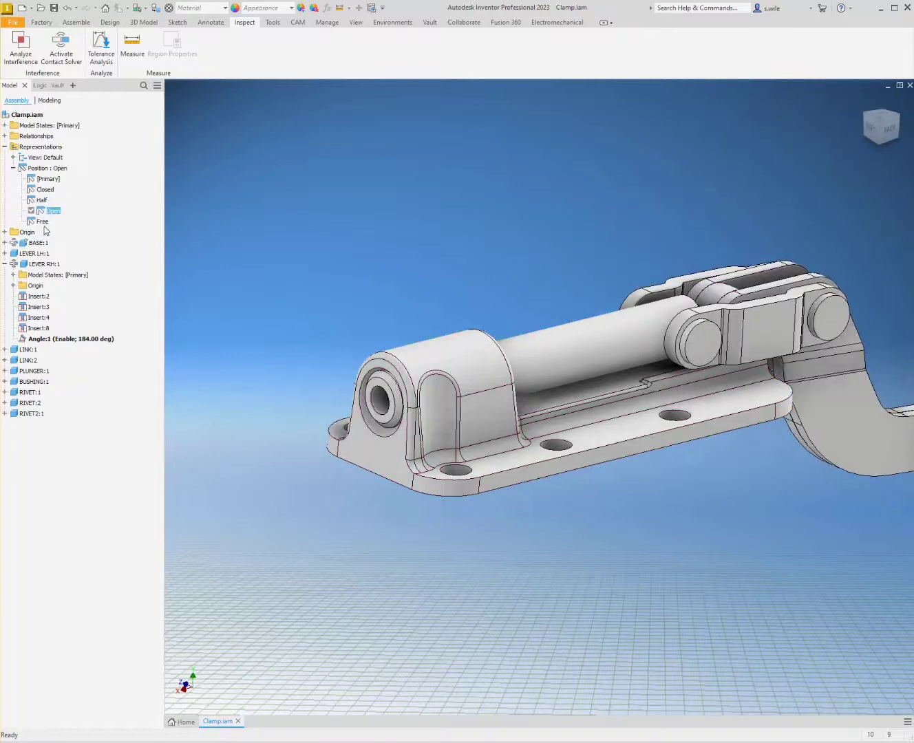
double_click(44, 222)
left_click_drag(414, 141, 413, 185)
Step: Reactivate the Primary positional representation and save the assembly in that state
double_click(48, 180)
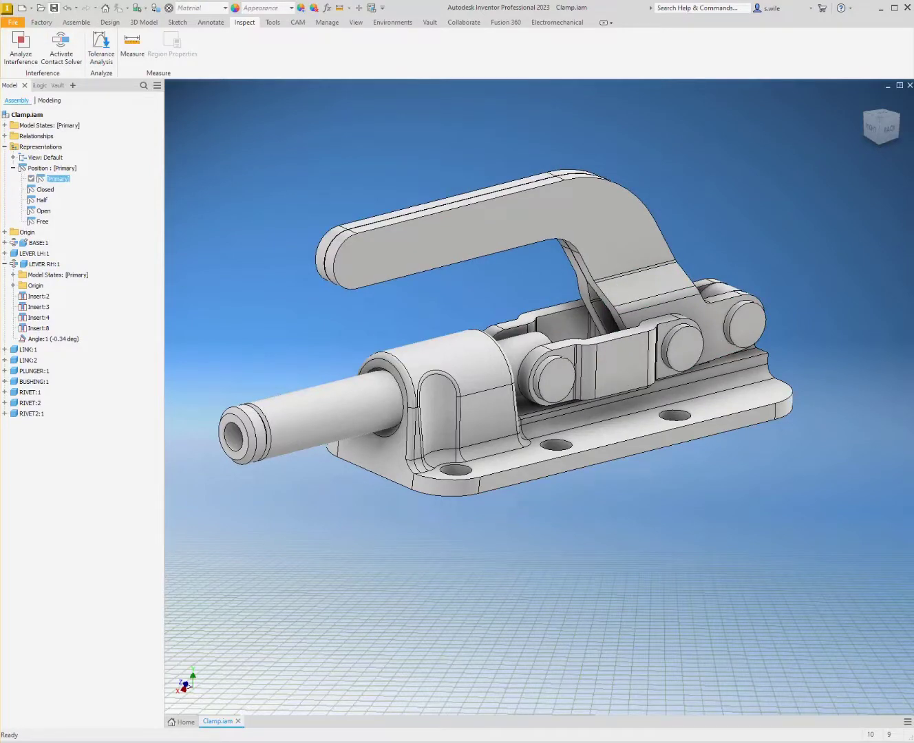
left_click(54, 8)
key("F6")
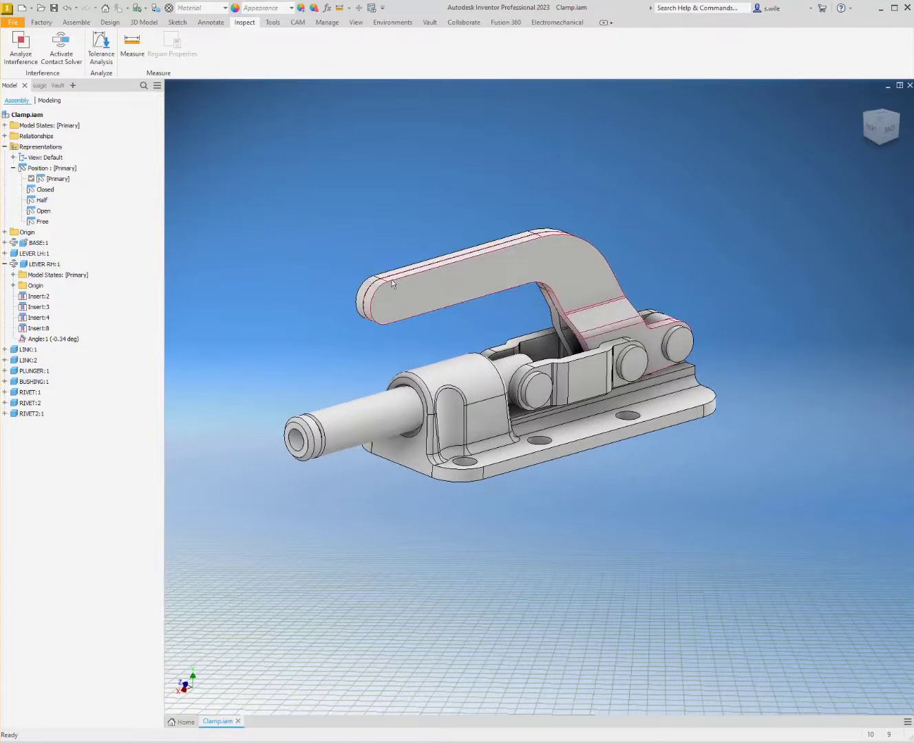
Step: Place one GRIP.ipt component from the Destaco Clamp folder and position it just above the lever handle
left_click(42, 22)
left_click(76, 22)
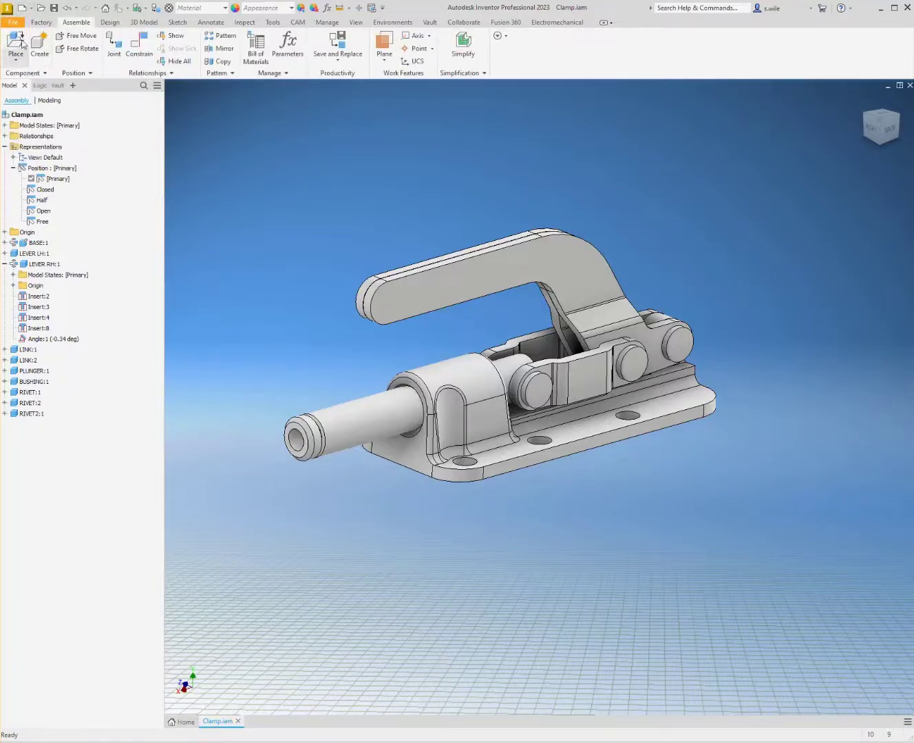
left_click(18, 43)
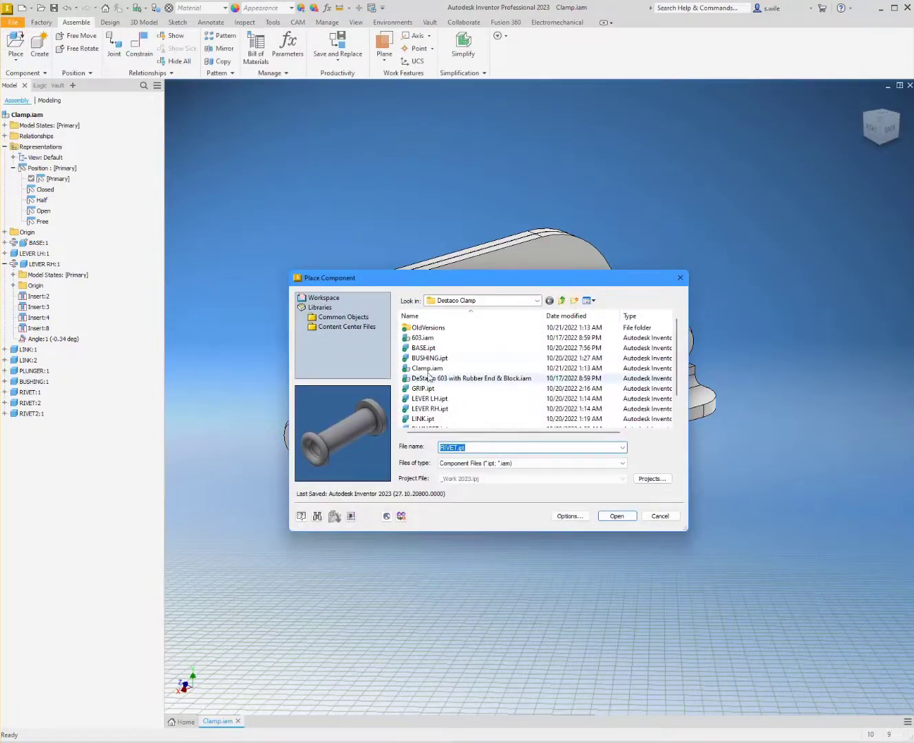
scroll(430, 388, "down", 1)
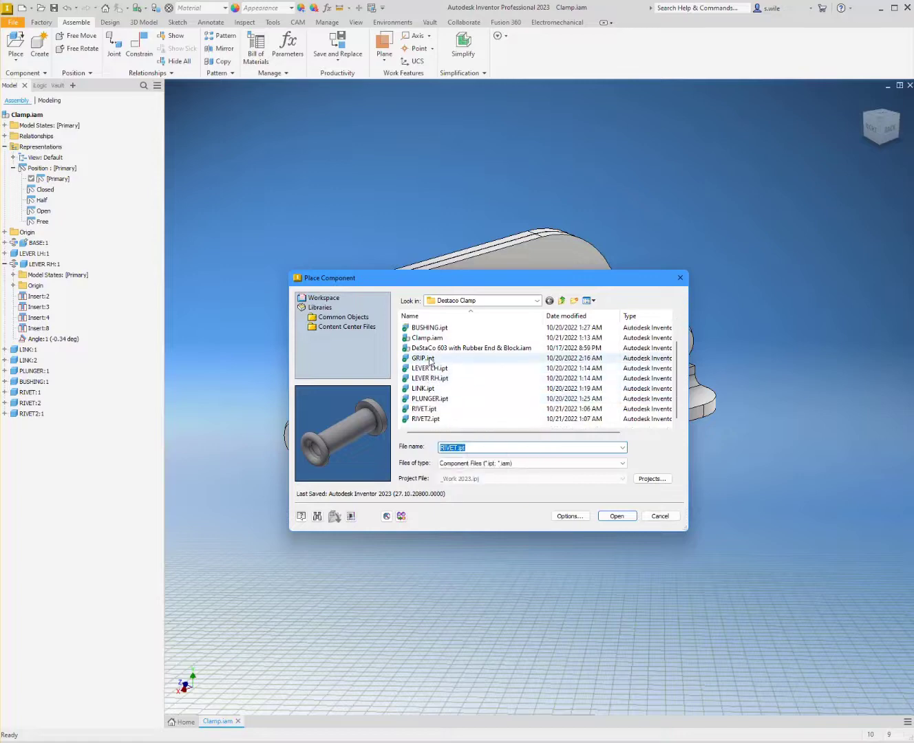
left_click(427, 357)
left_click(616, 516)
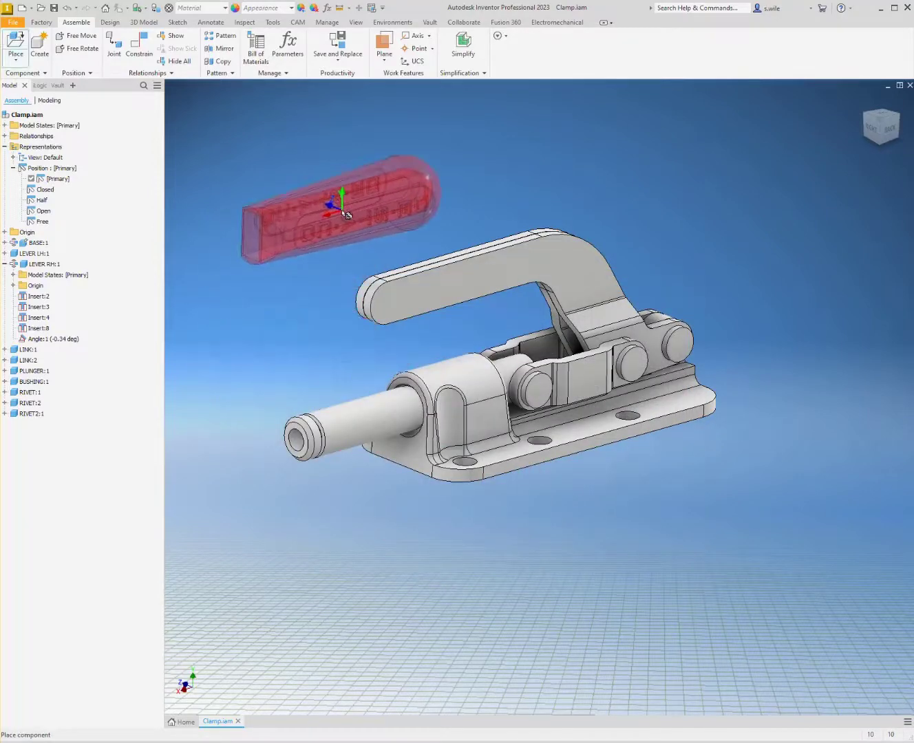
left_click(340, 209)
key("Escape")
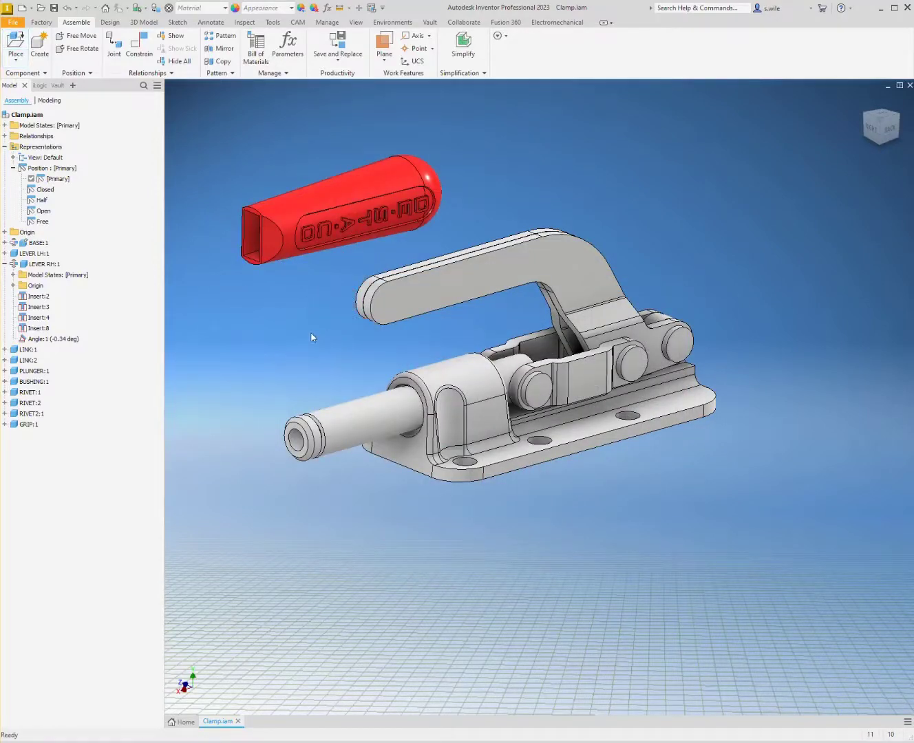
mouse_move(310, 249)
left_mouse_down()
mouse_move(311, 260)
mouse_move(399, 303)
mouse_move(328, 262)
mouse_move(305, 267)
left_mouse_up()
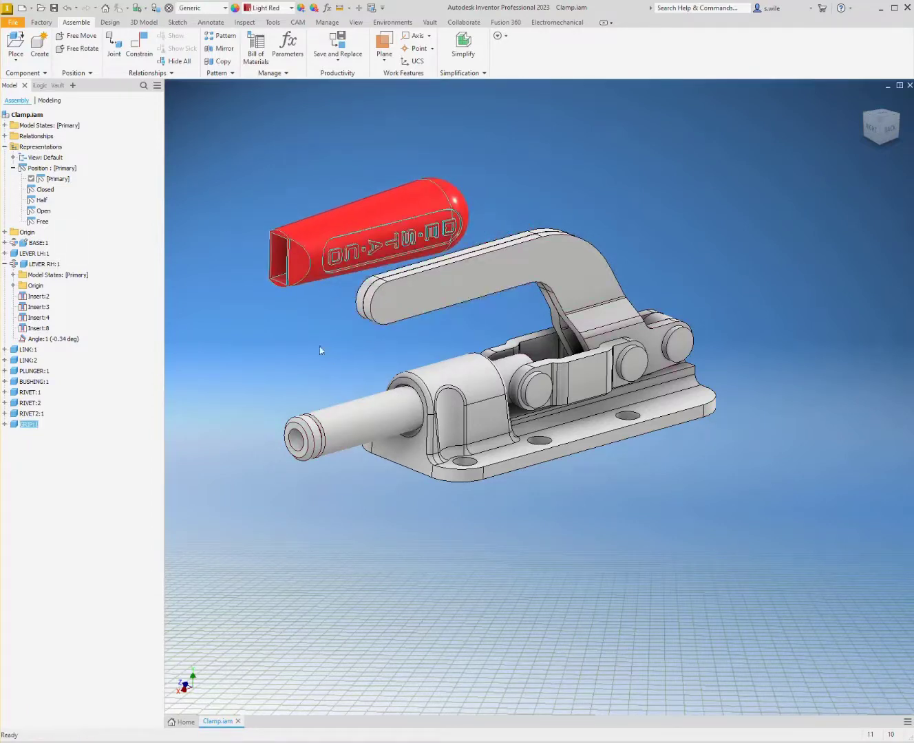
Step: Mate the grip's inner face to the flat side face of the RH lever with zero offset and slide it along the handle
key("c")
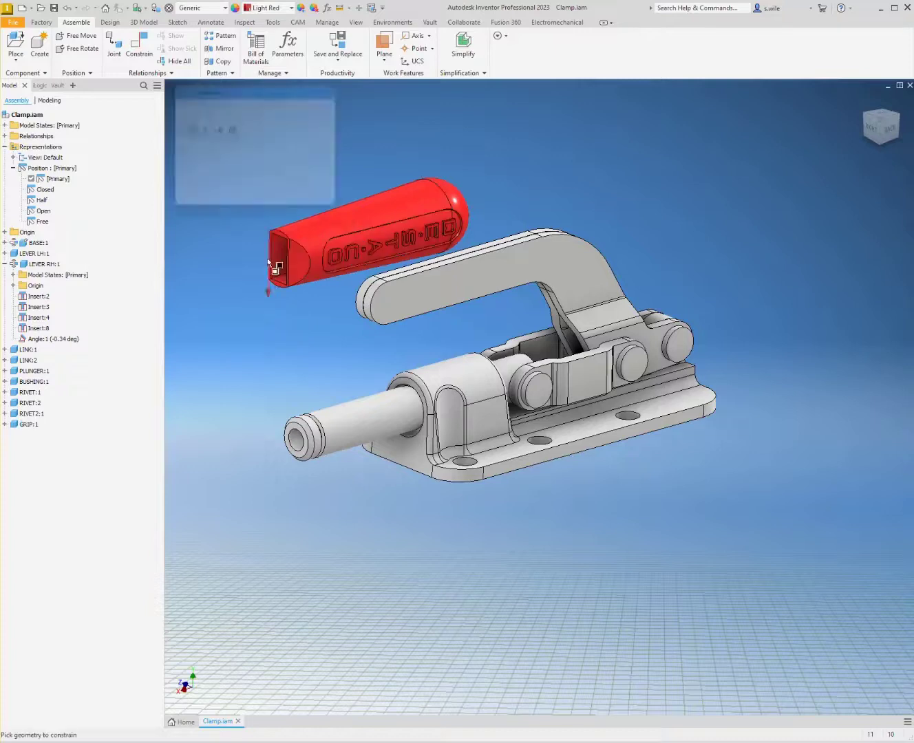
left_click(402, 296)
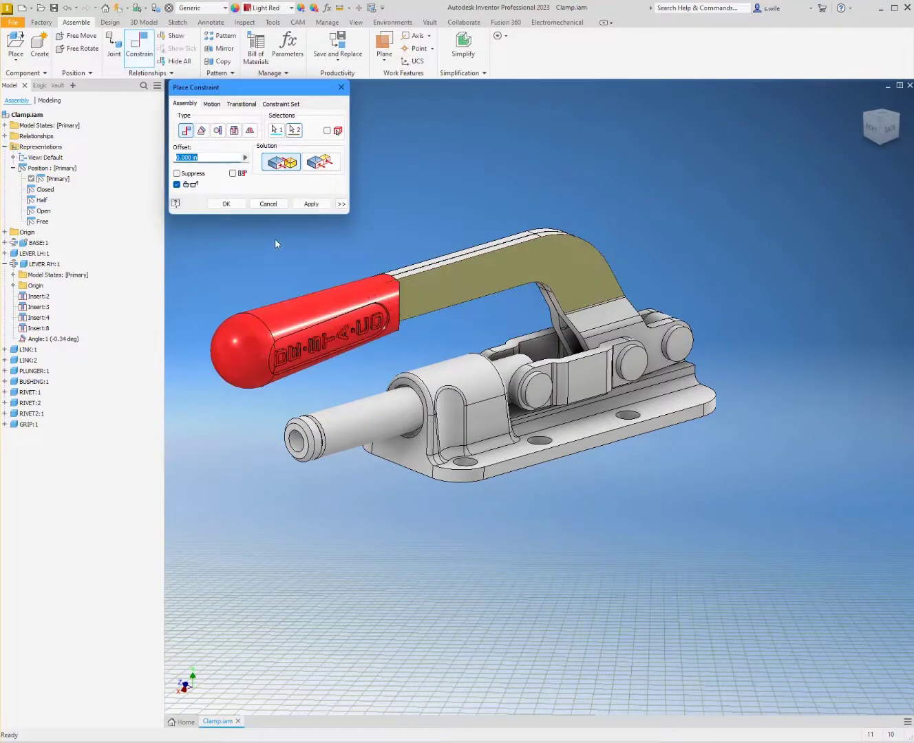
left_click(225, 204)
left_click_drag(396, 294, 428, 294)
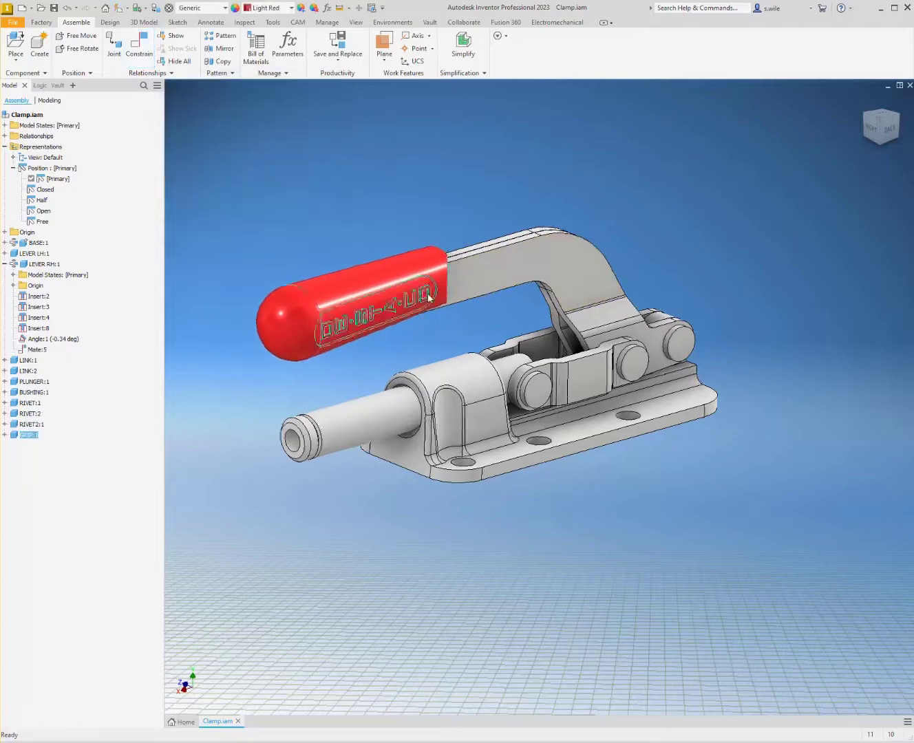
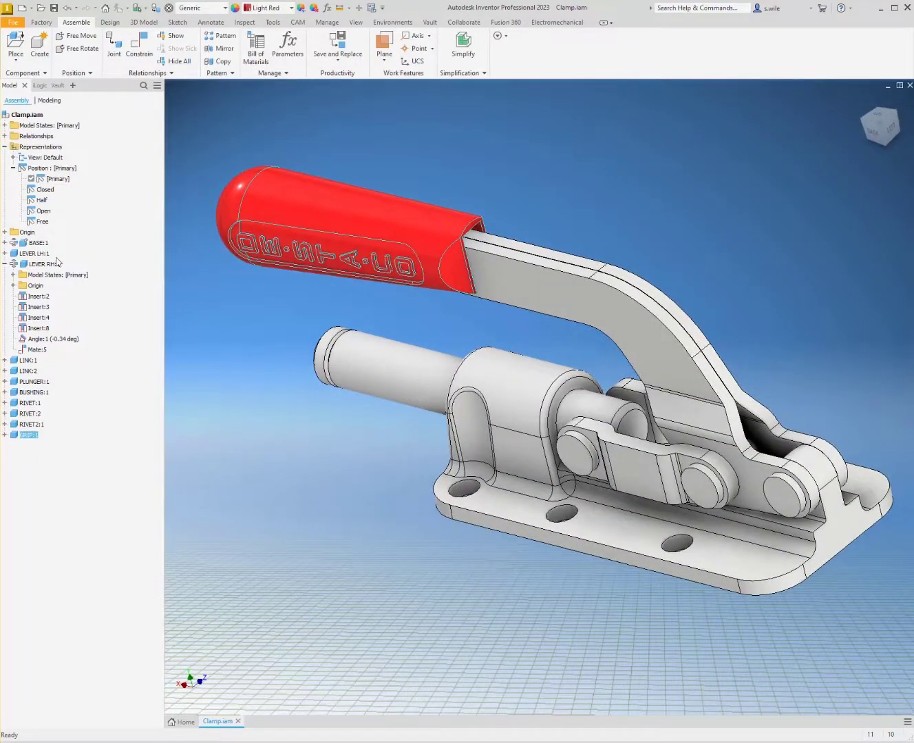
Step: Delete the mate constraint between the grip and the RH lever and move the grip clear above the handle
left_click(5, 435)
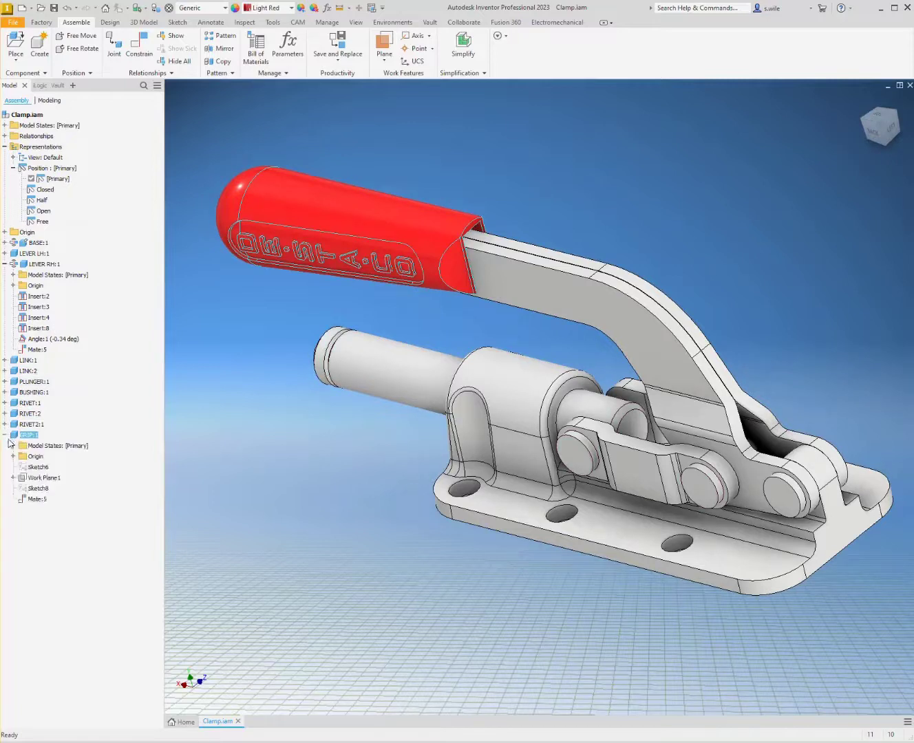
left_click(36, 499)
right_click(35, 500)
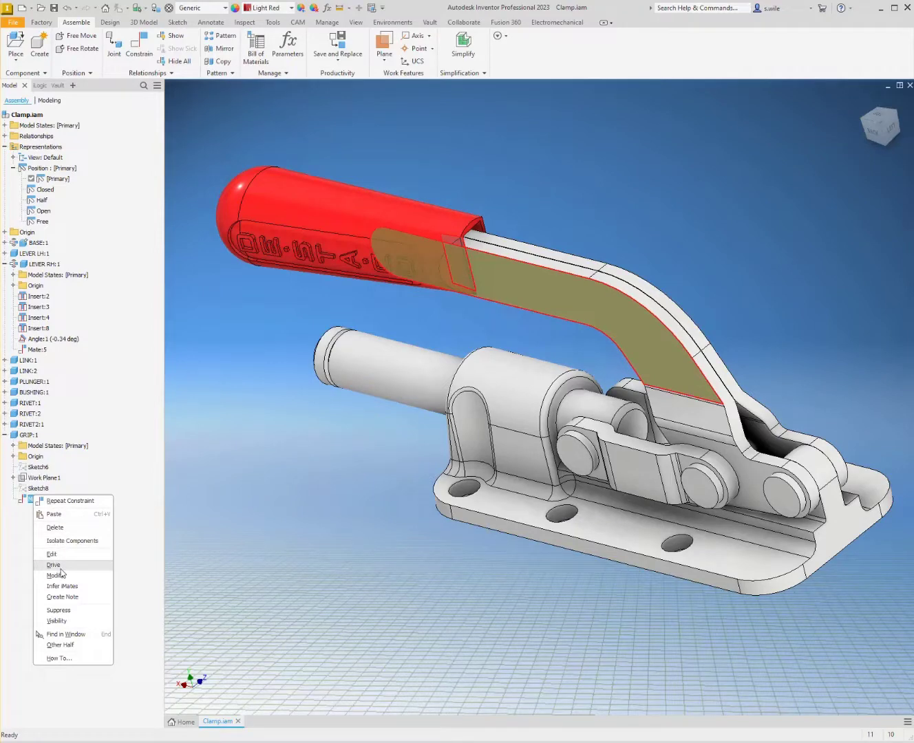
left_click(55, 527)
left_click_drag(277, 234, 353, 145)
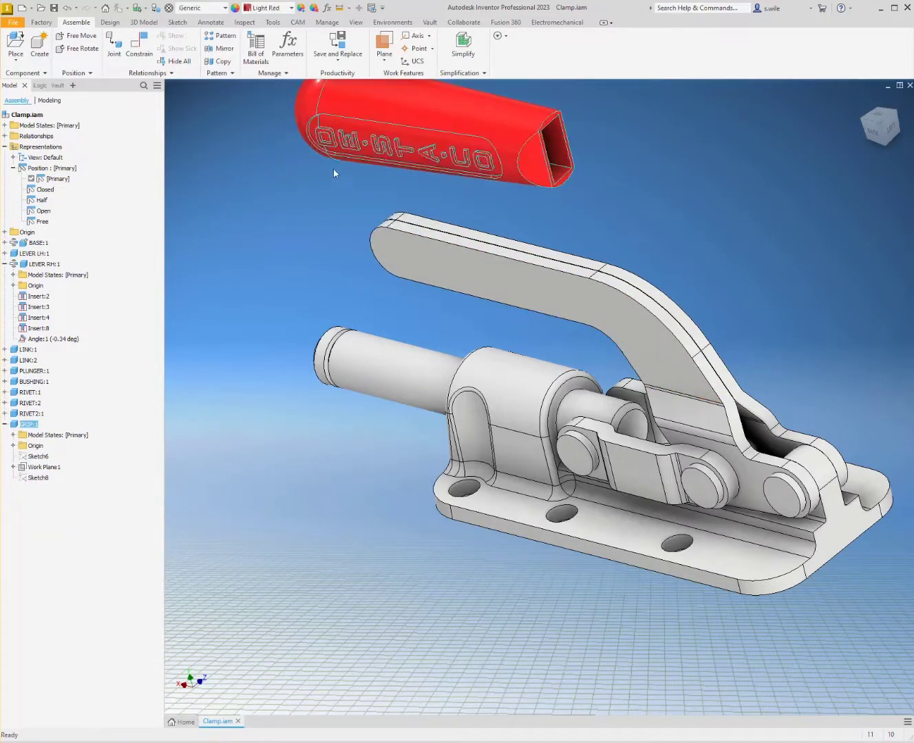
Step: Select the grip's XY origin plane and expand the BASE component to reach its origin geometry
left_click(13, 445)
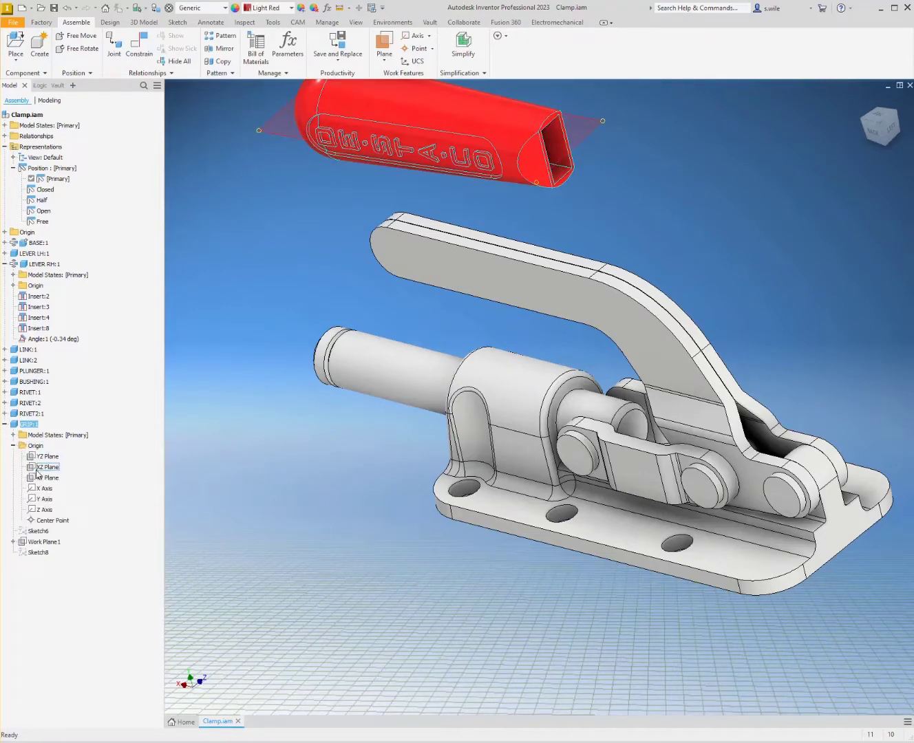
left_click(38, 475)
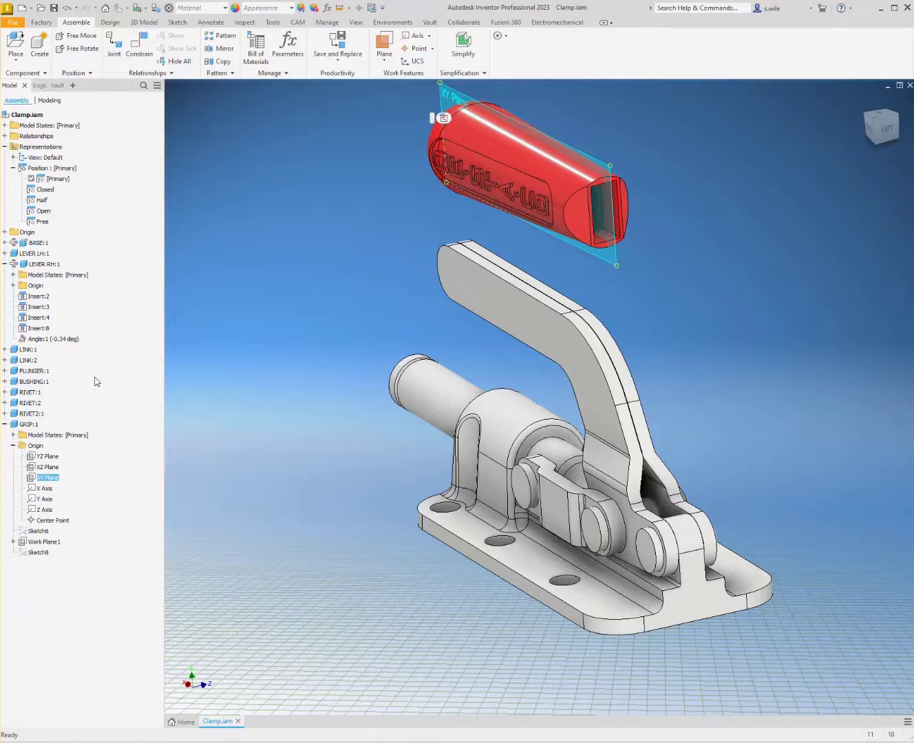
left_click(5, 242)
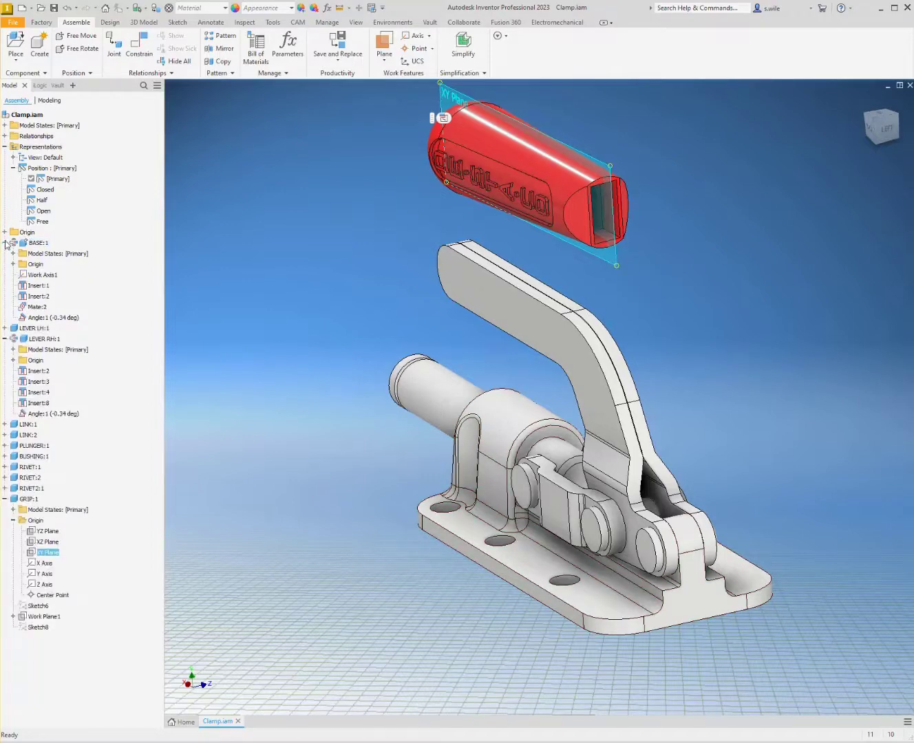
Step: Mate the base's XY plane to the grip's XY plane with a 0.000 in offset
left_click(14, 264)
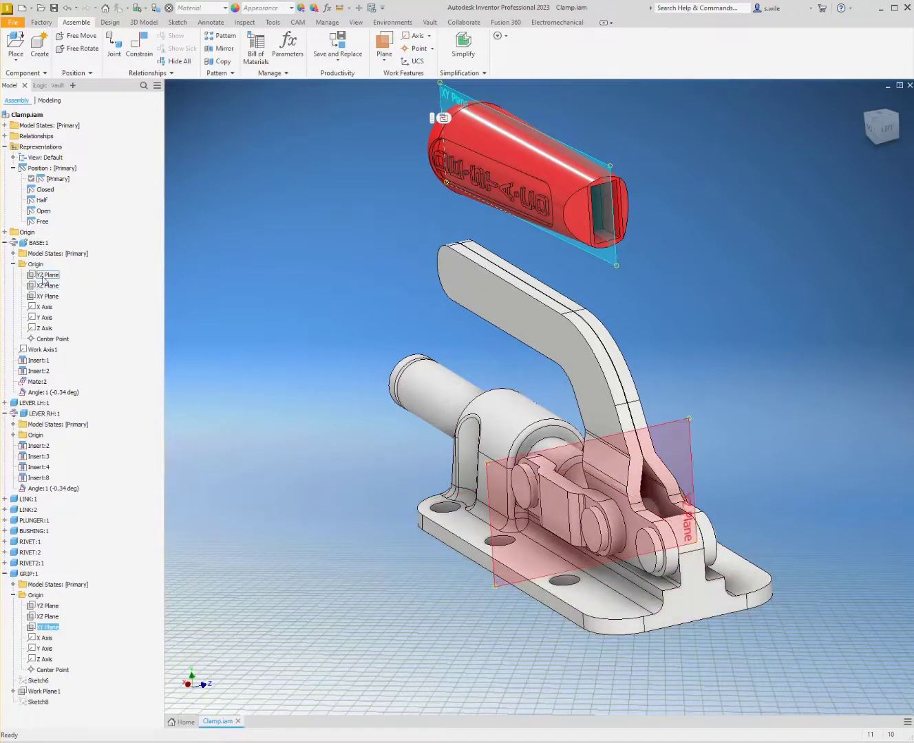
left_click(46, 297)
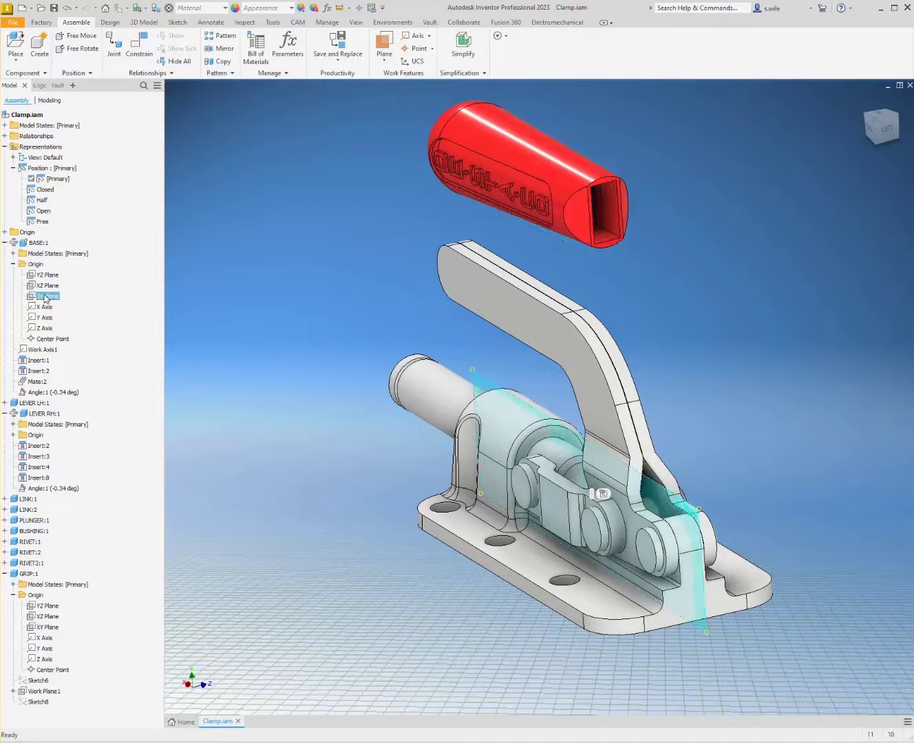
key("c")
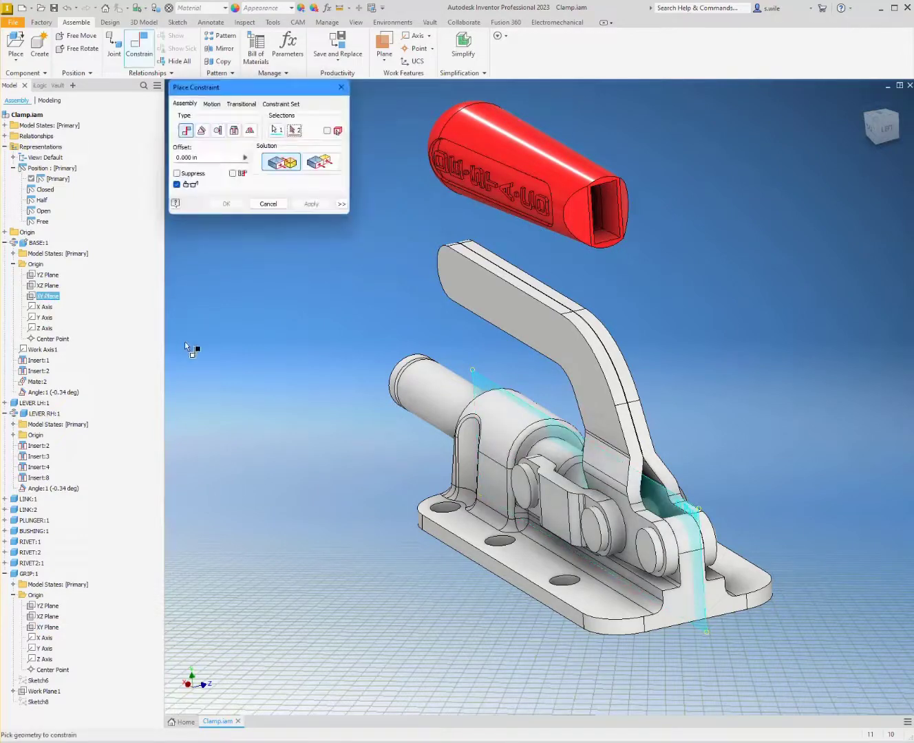
left_click(48, 627)
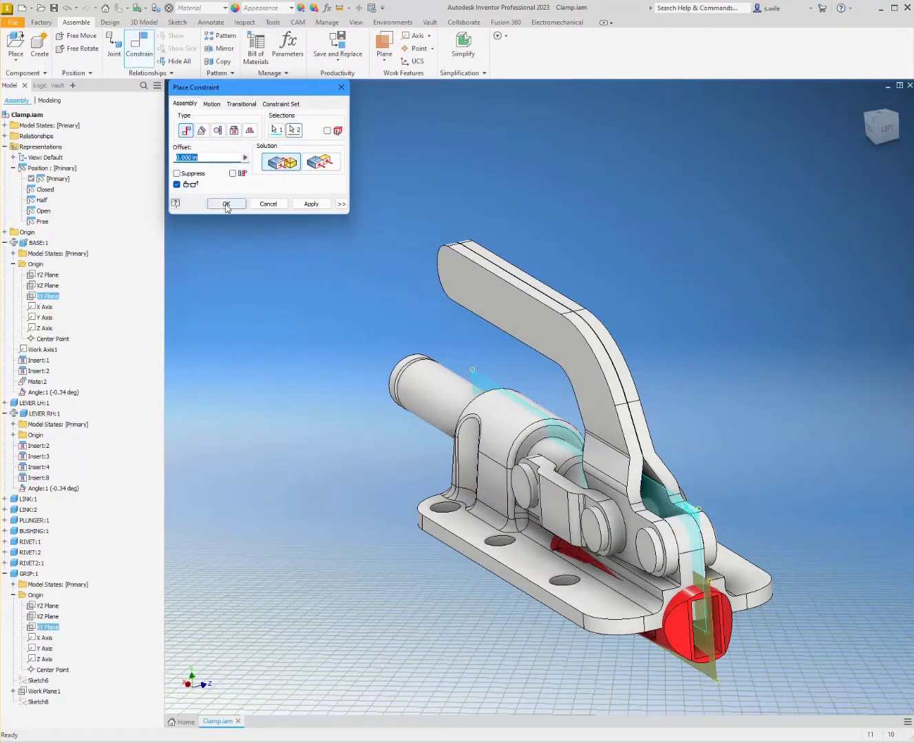
left_click(226, 204)
Step: Move the grip over the lever handle and mate its slot's inner top face to the lever's top face with a 0.000 in offset
left_click_drag(689, 606, 494, 311)
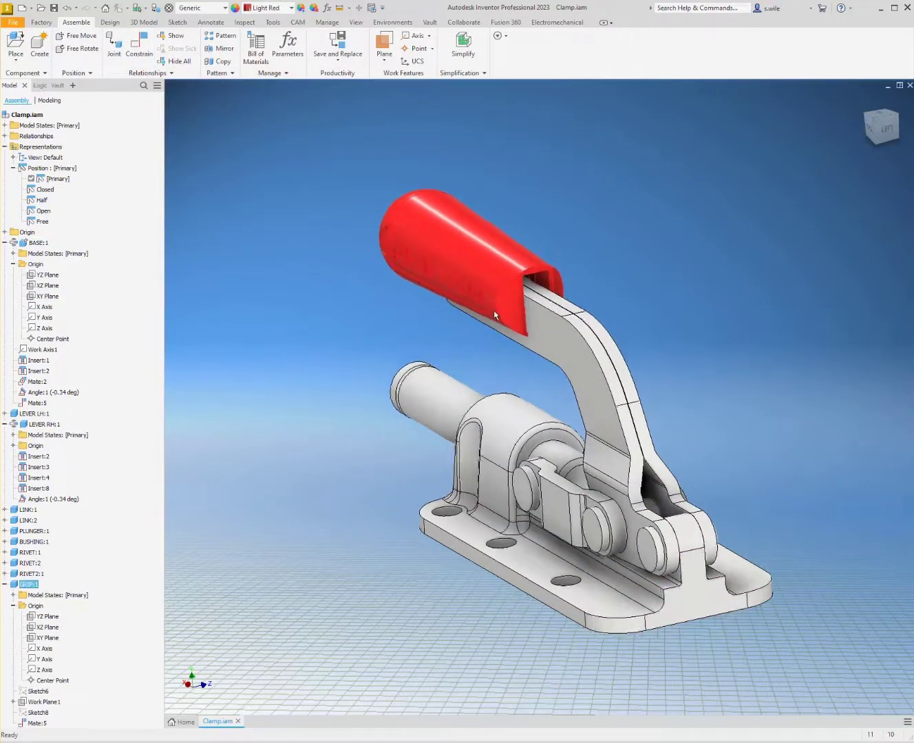
middle_click_drag(494, 314, 523, 293, "shift")
scroll(500, 341, "up", 8)
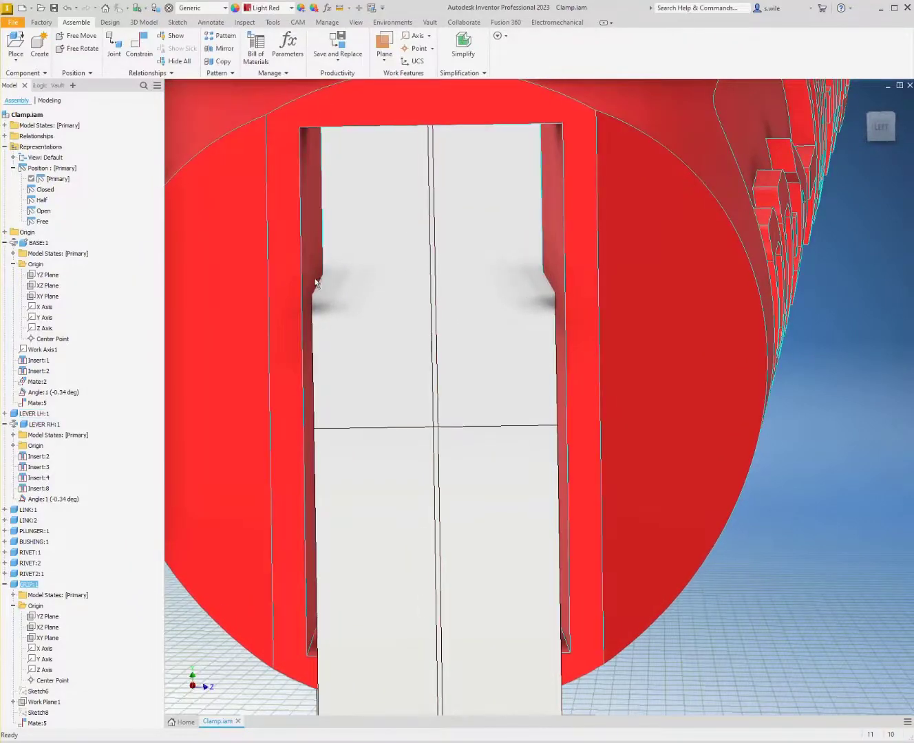
middle_click_drag(529, 280, 496, 327, "shift")
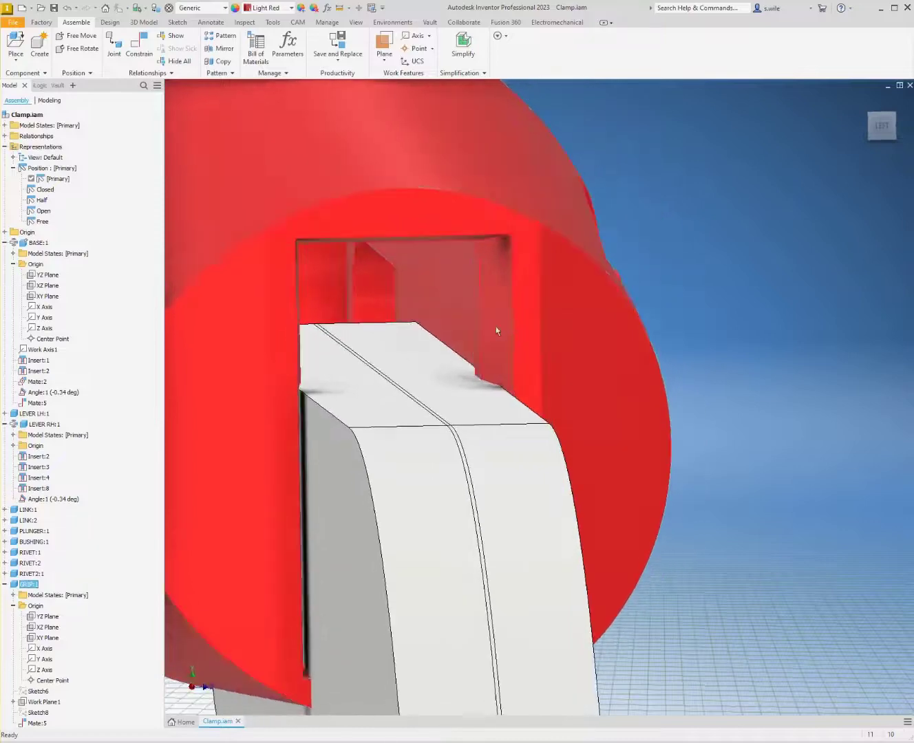
middle_click_drag(426, 368, 216, 245, "shift")
key("c")
left_click(363, 371)
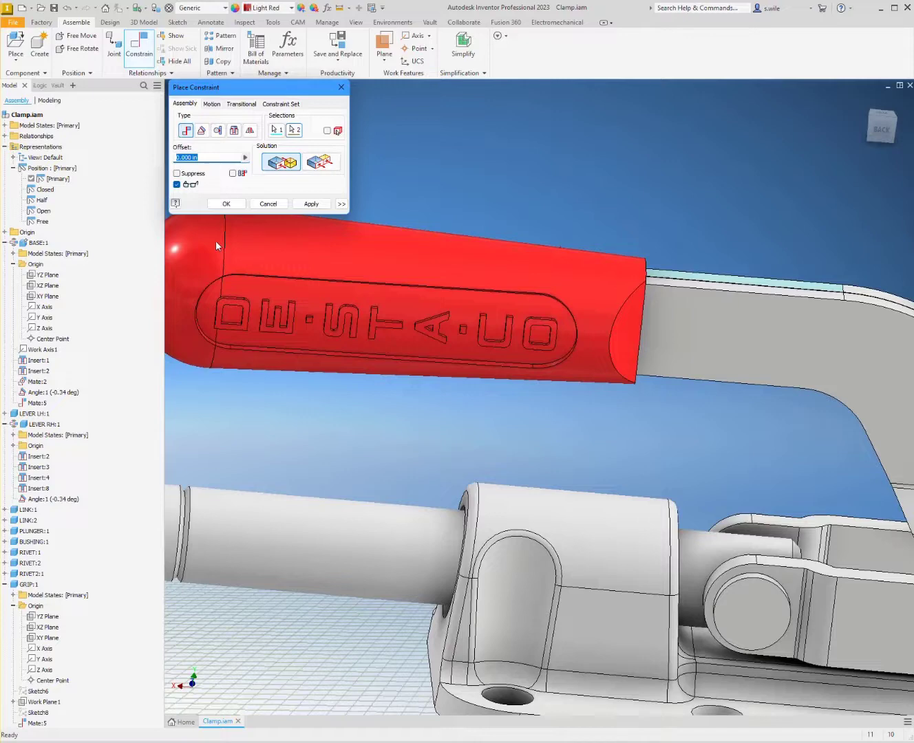
left_click(225, 204)
Step: Slide the grip outward along the handle and mate its rounded end to the lever's rounded end with a 0.000 in offset
left_click_drag(591, 310, 351, 278)
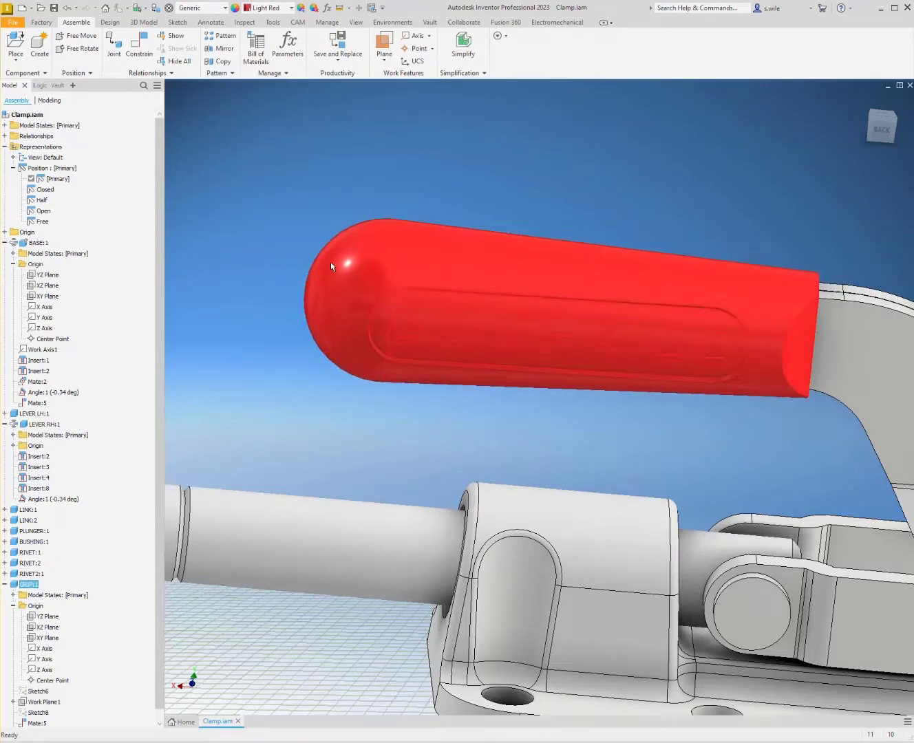
key("c")
middle_click_drag(346, 293, 336, 365, "shift")
left_click(331, 367)
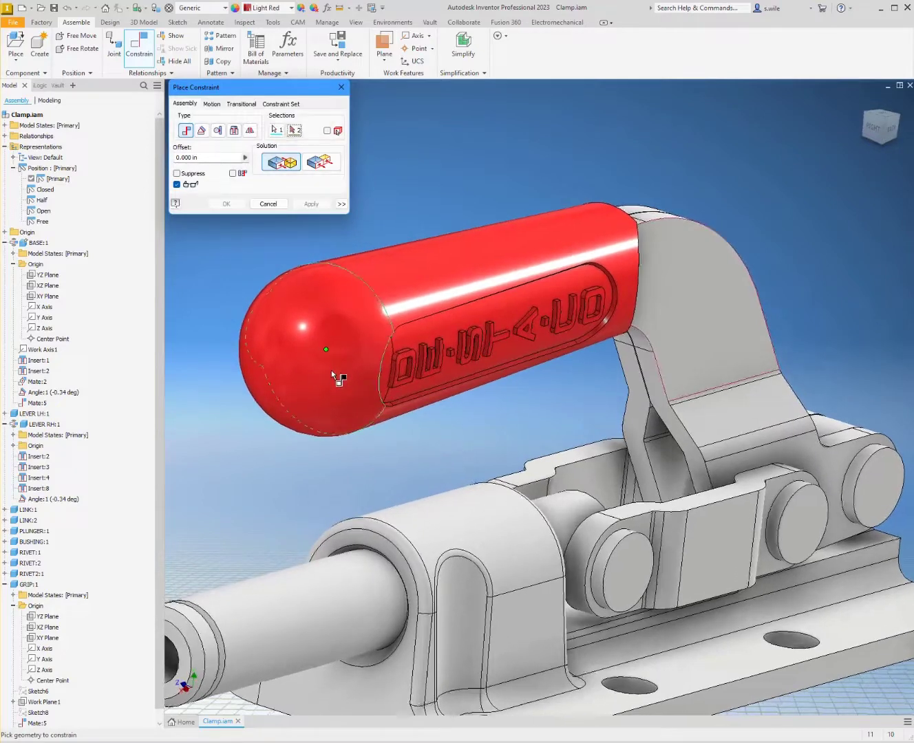
scroll(332, 371, "up", 3)
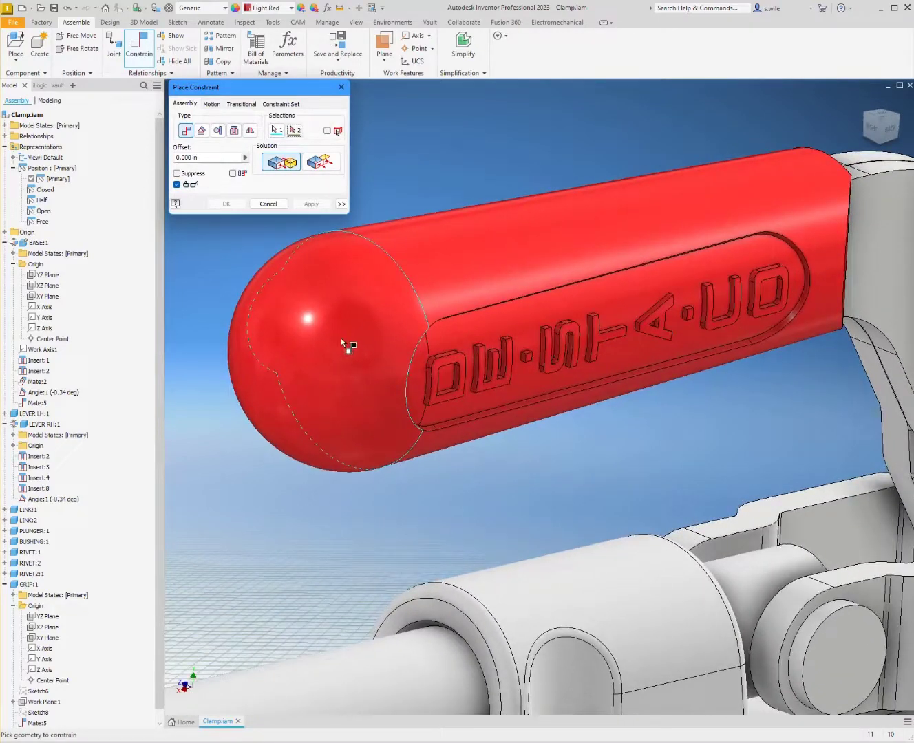
left_click(340, 338)
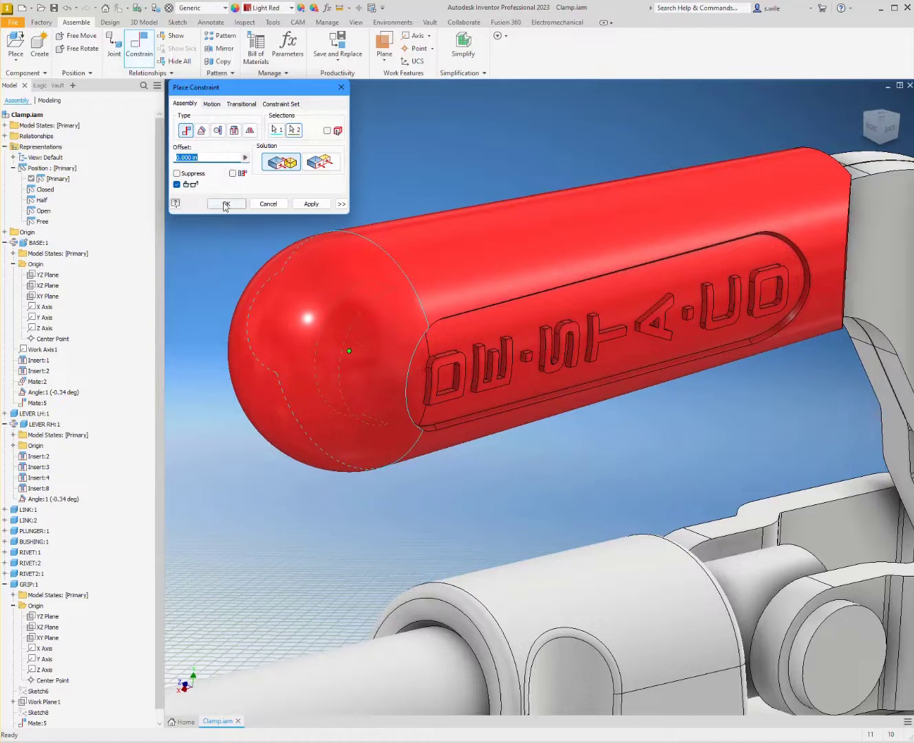
left_click(311, 204)
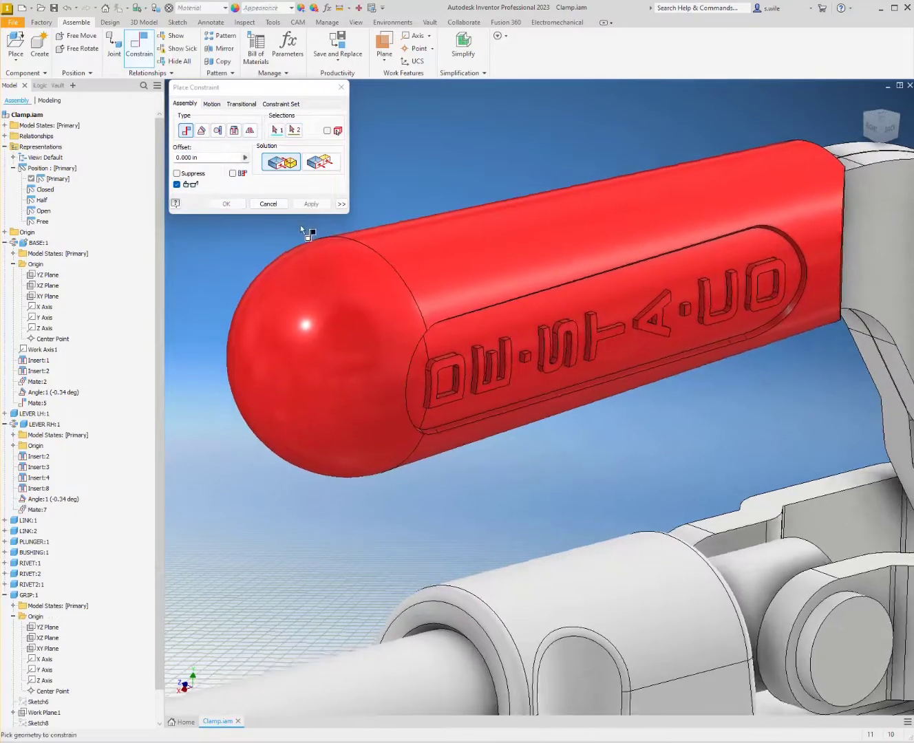
key("Escape")
Step: Try to move the constrained grip on the lever handle to check that its position is locked
left_click(353, 300)
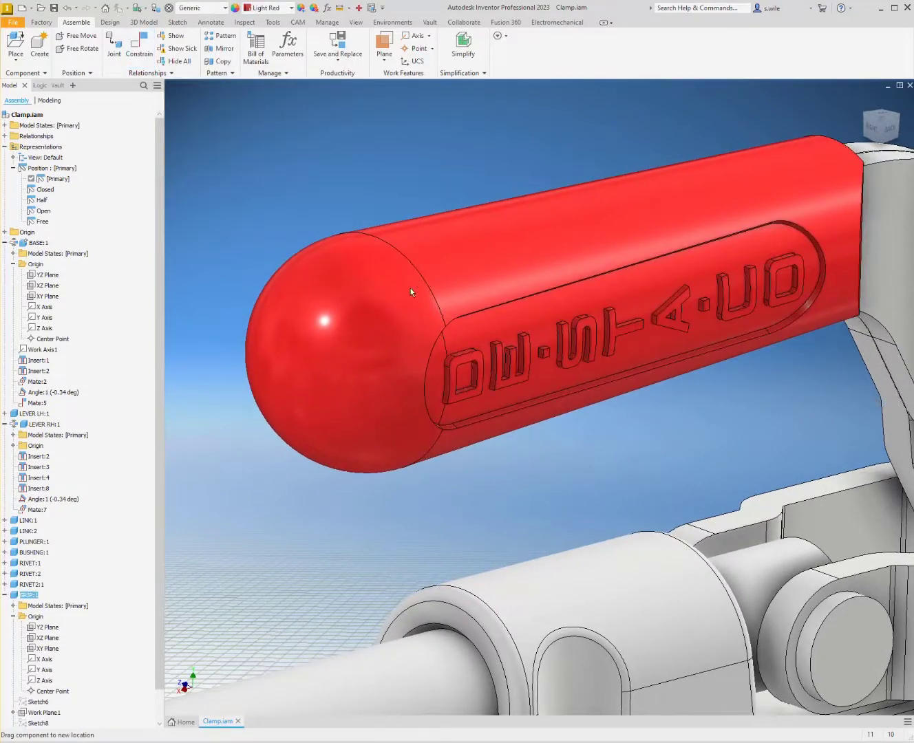
left_click_drag(265, 351, 358, 314)
key("F6")
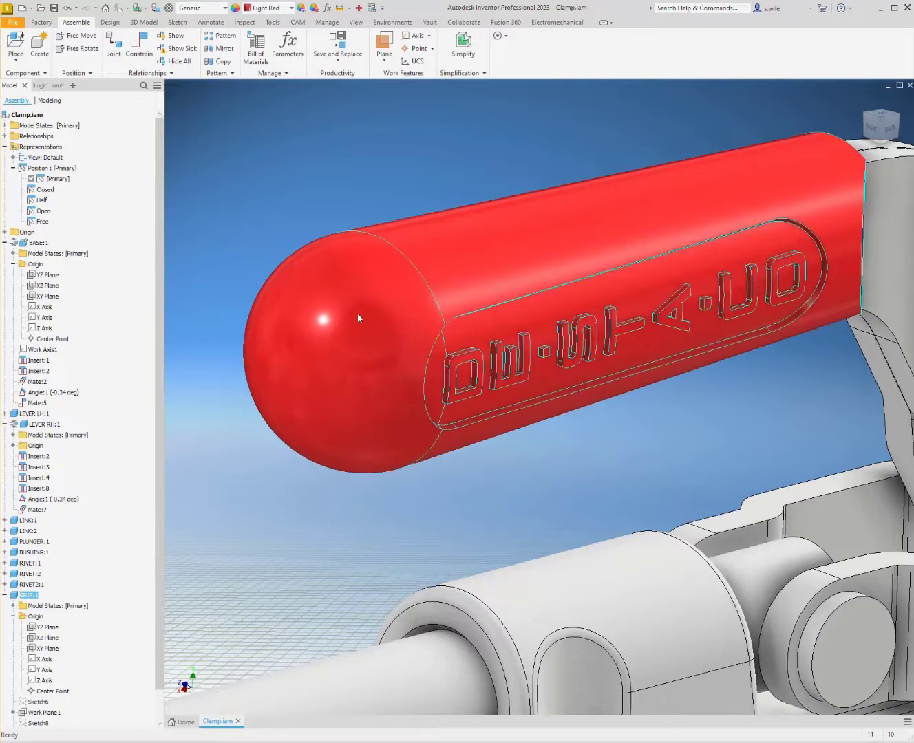
left_click_drag(442, 309, 445, 307)
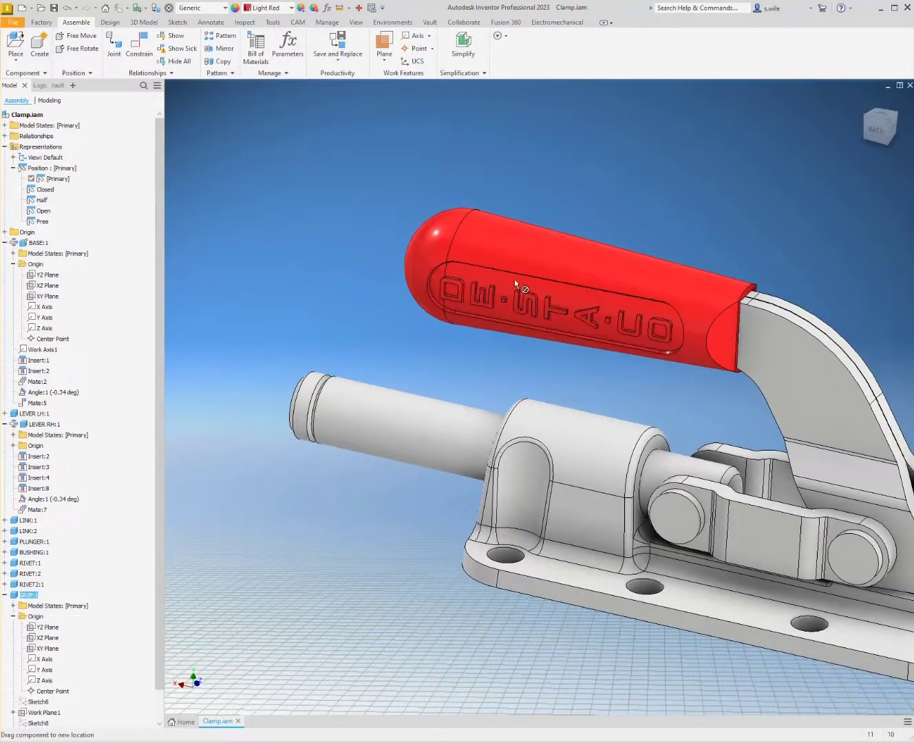
left_click_drag(515, 280, 342, 364)
key("F6")
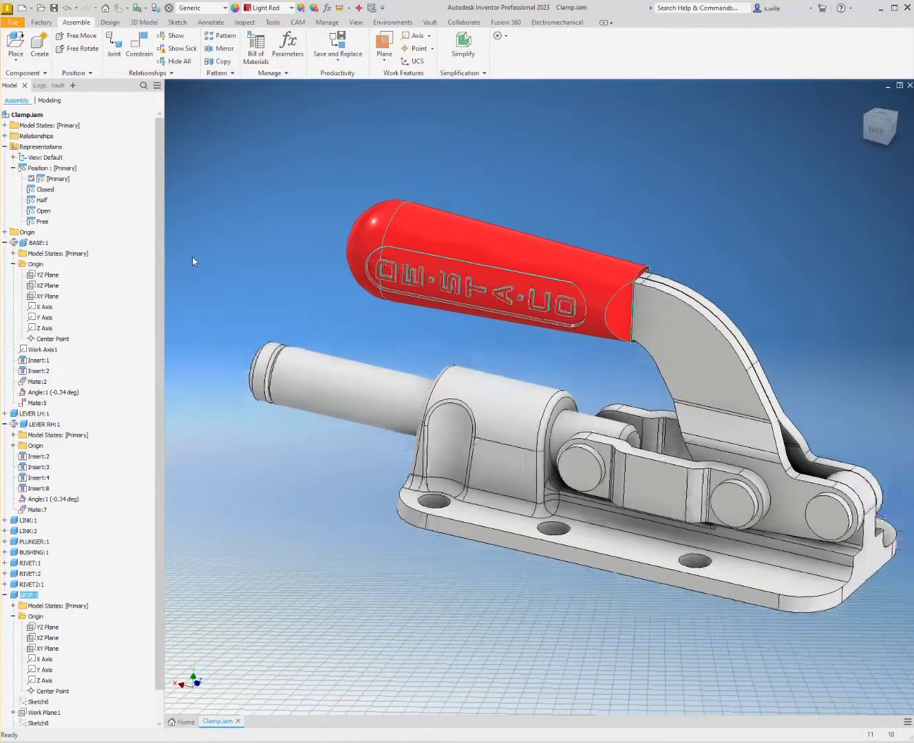
left_click(241, 233)
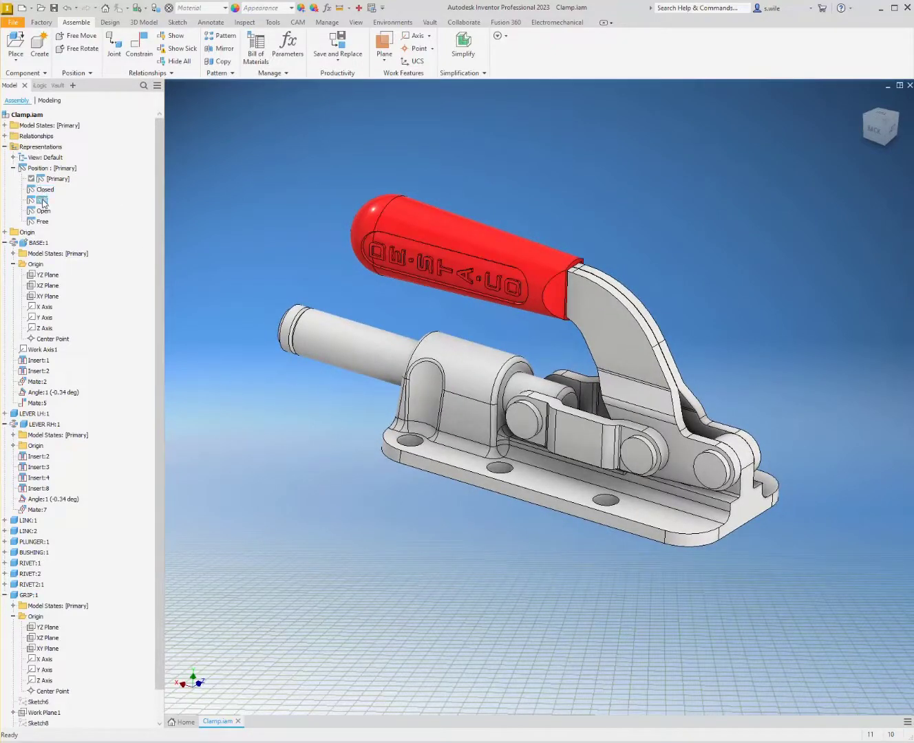
Step: Test the Half and Closed positional representations and reactivate the Primary position
double_click(42, 199)
left_click(236, 104)
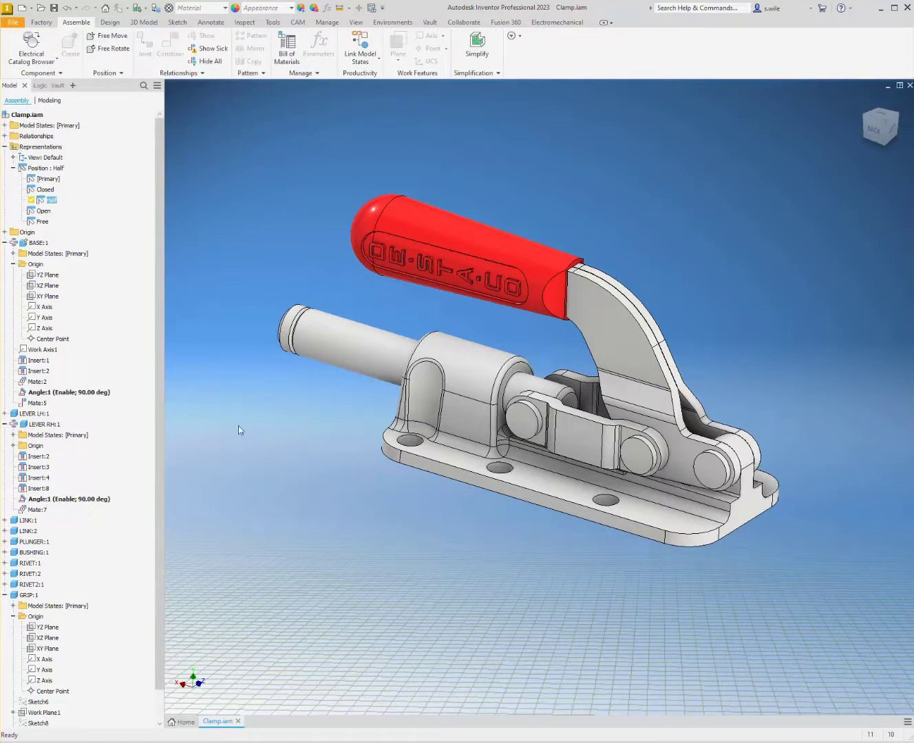
double_click(46, 191)
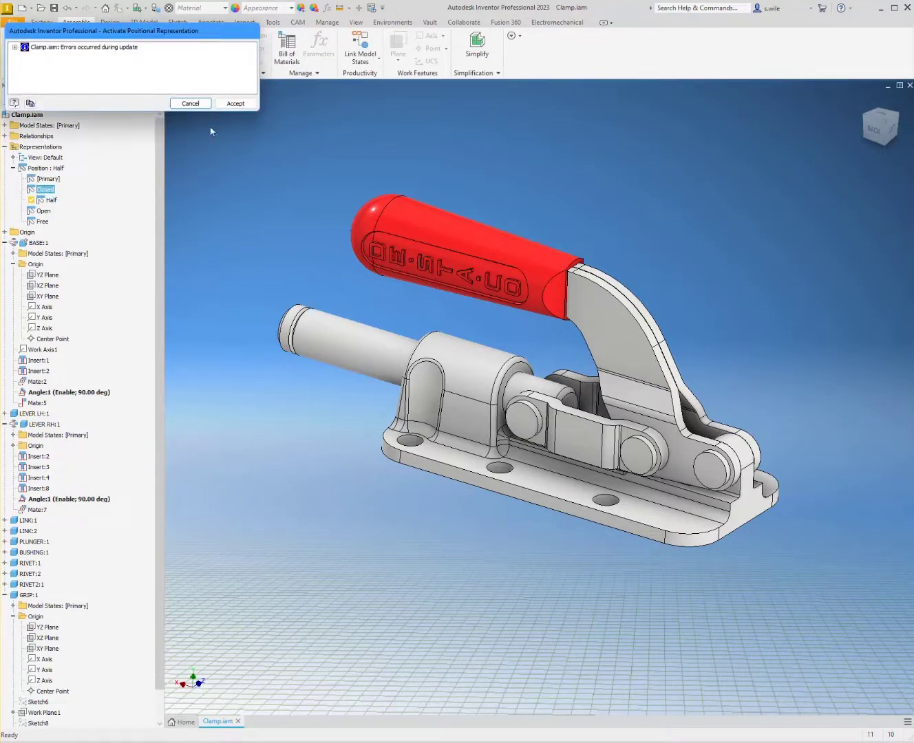
key("Escape")
double_click(48, 179)
left_click(236, 104)
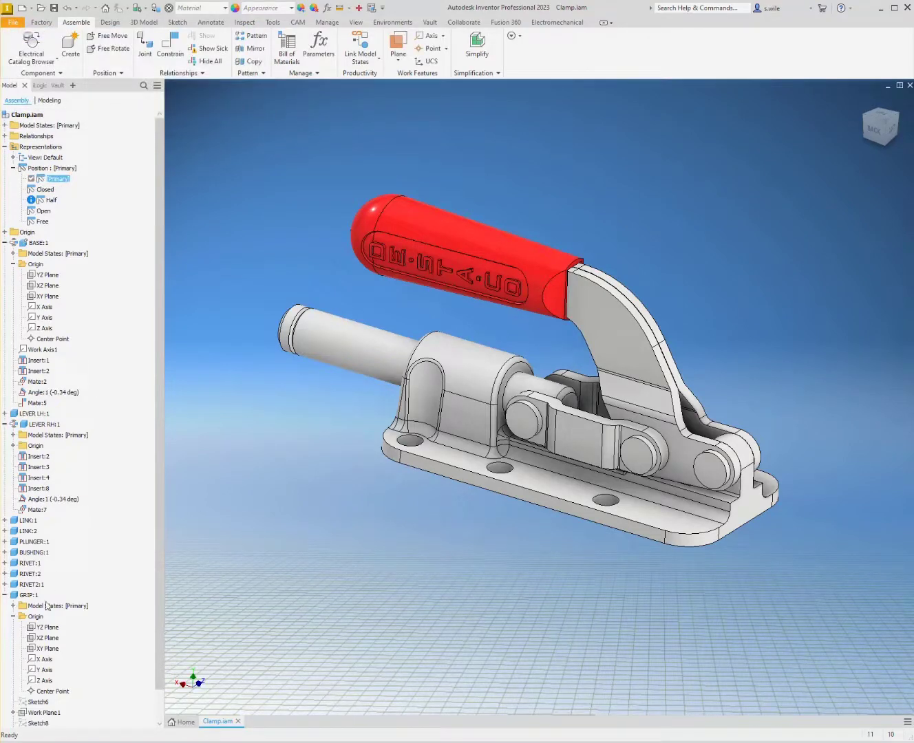
Step: Delete the mate between the grip's rounded end and the lever's rounded end and shift the grip slightly
scroll(46, 606, "down", 1)
double_click(38, 723)
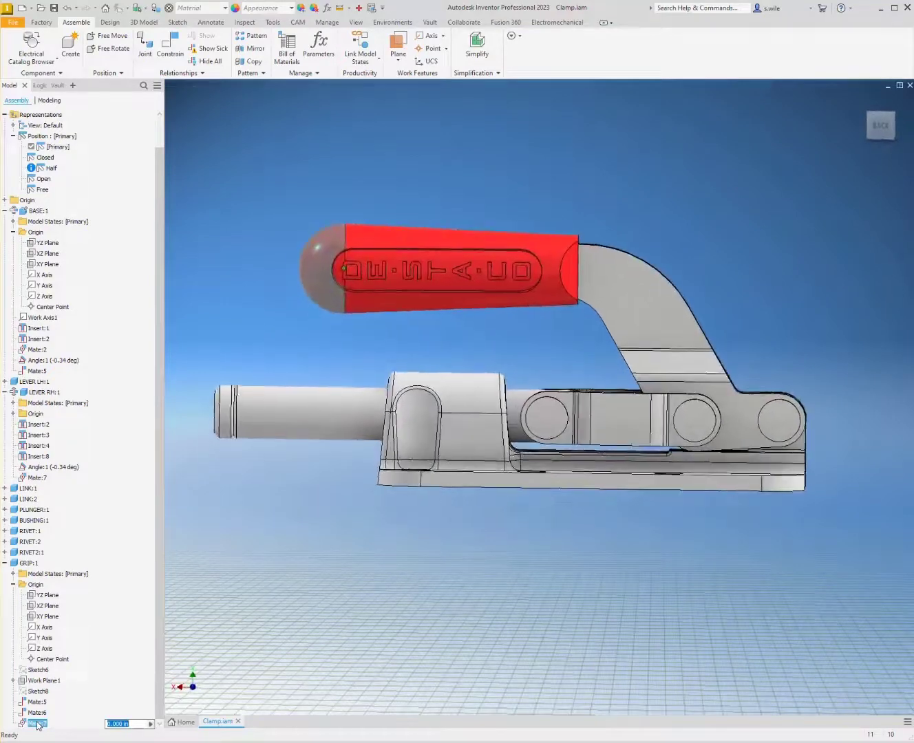
right_click(38, 724)
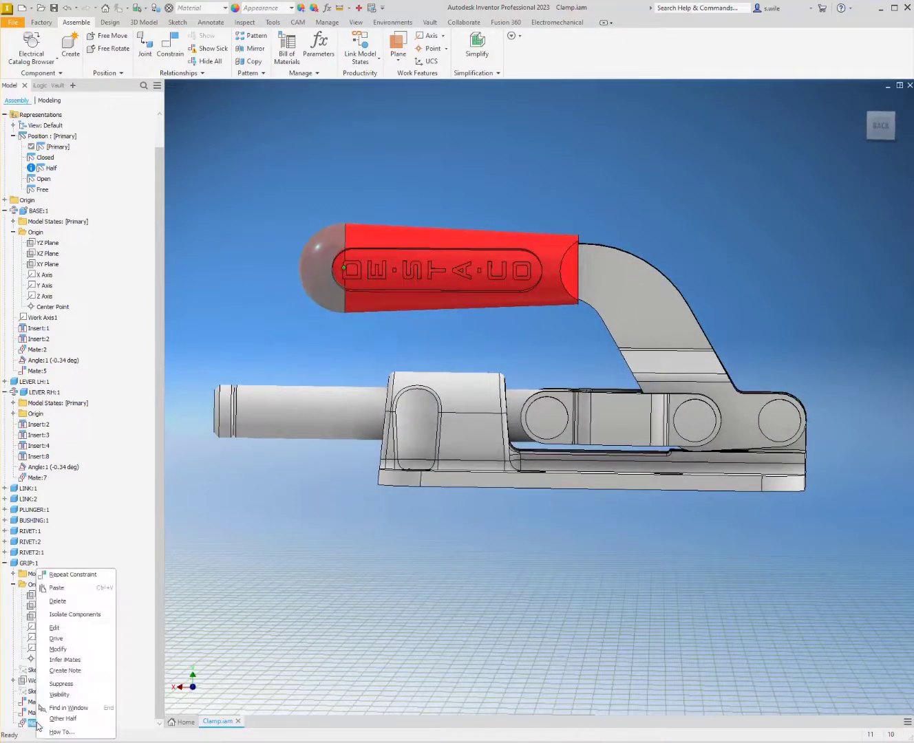
left_click(62, 605)
left_click_drag(395, 238, 378, 246)
Step: Set the visual style to Wireframe with Hidden Edges and view the clamp squarely from the back
middle_click_drag(378, 249, 293, 90, "shift")
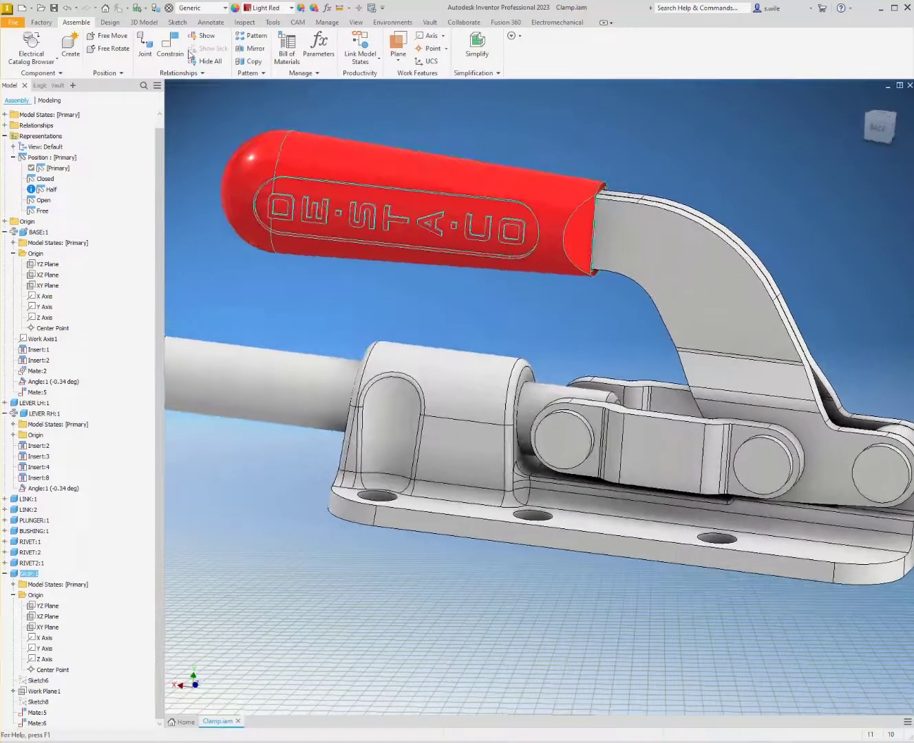
left_click(355, 24)
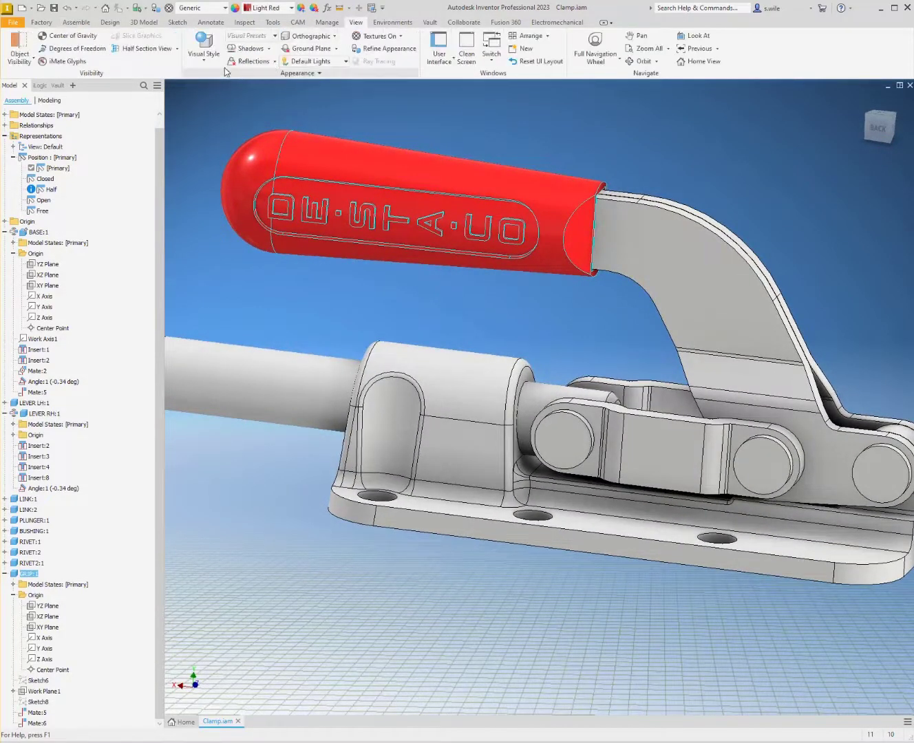
left_click(202, 50)
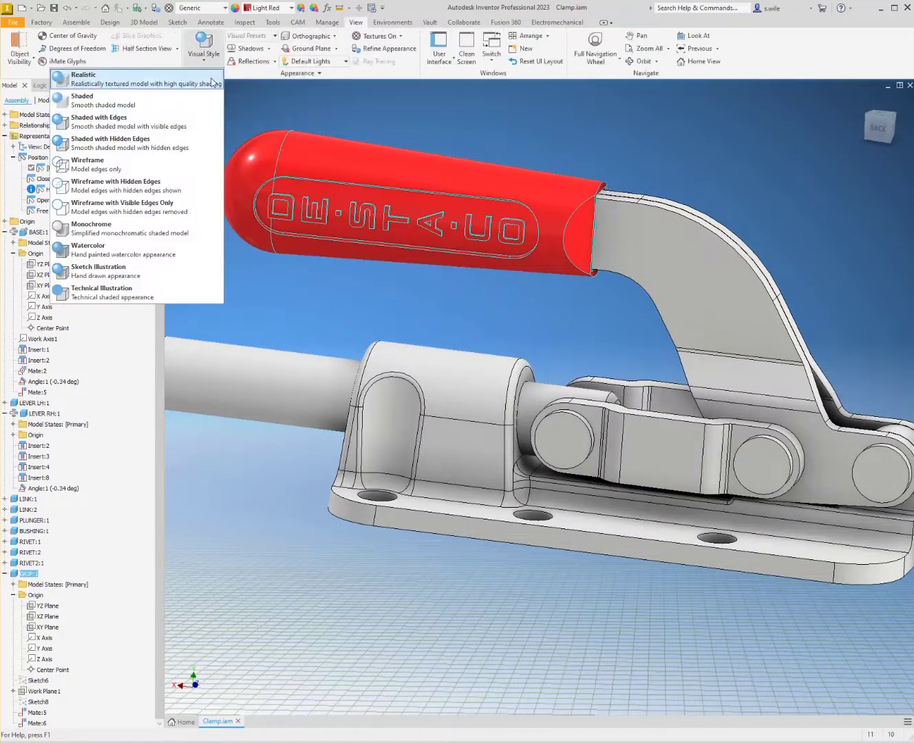
left_click(143, 190)
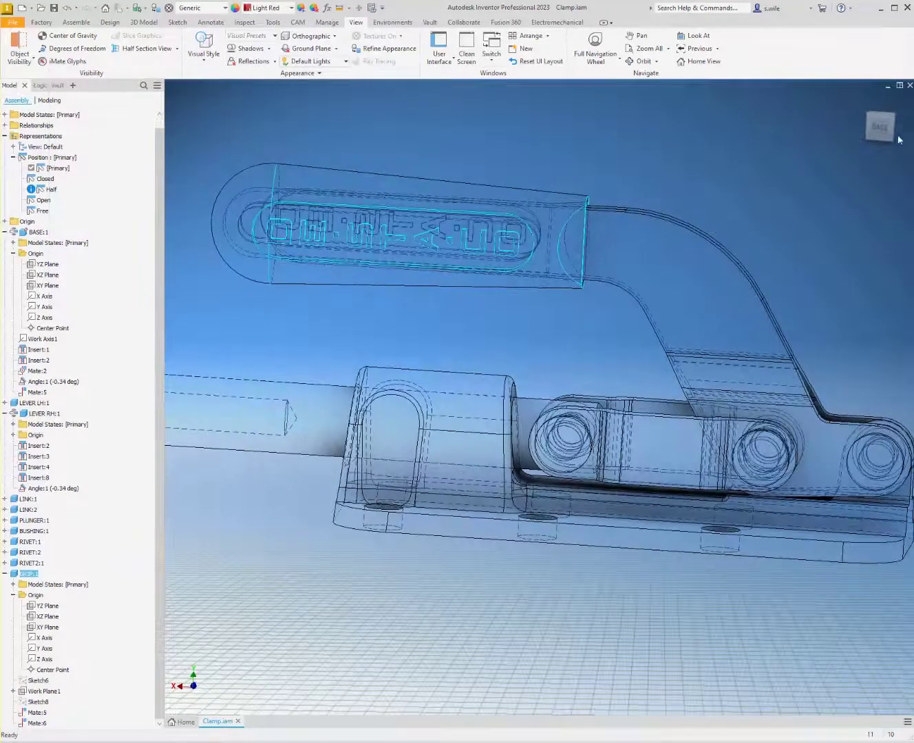
left_click(881, 123)
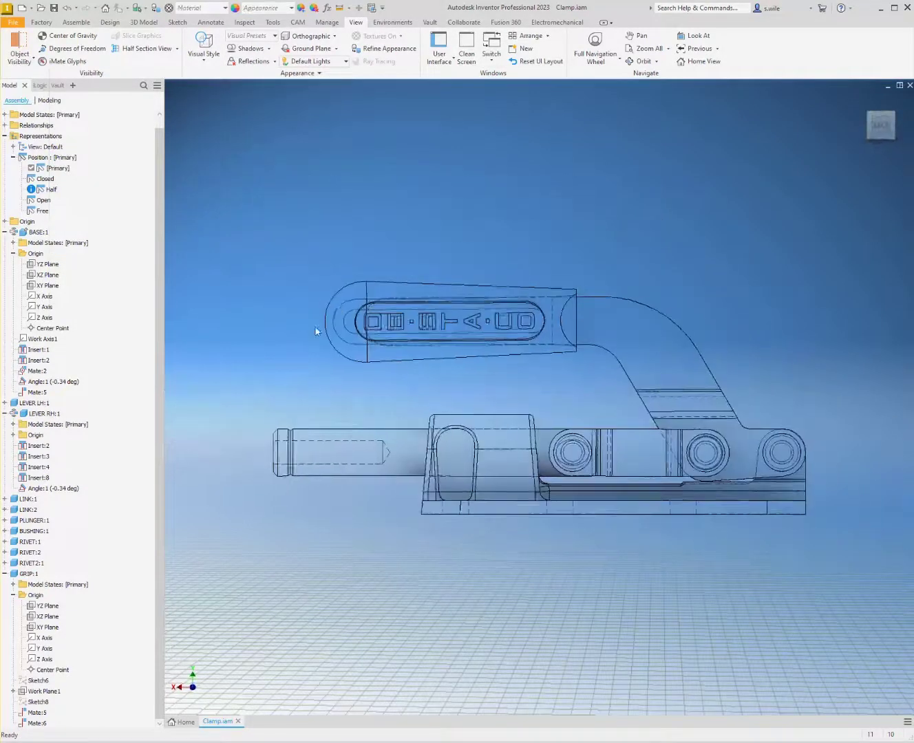
Step: Slide the grip along the lever handle and examine how its internal slot fits around the handle
scroll(317, 327, "up", 3)
left_click_drag(440, 290, 473, 289)
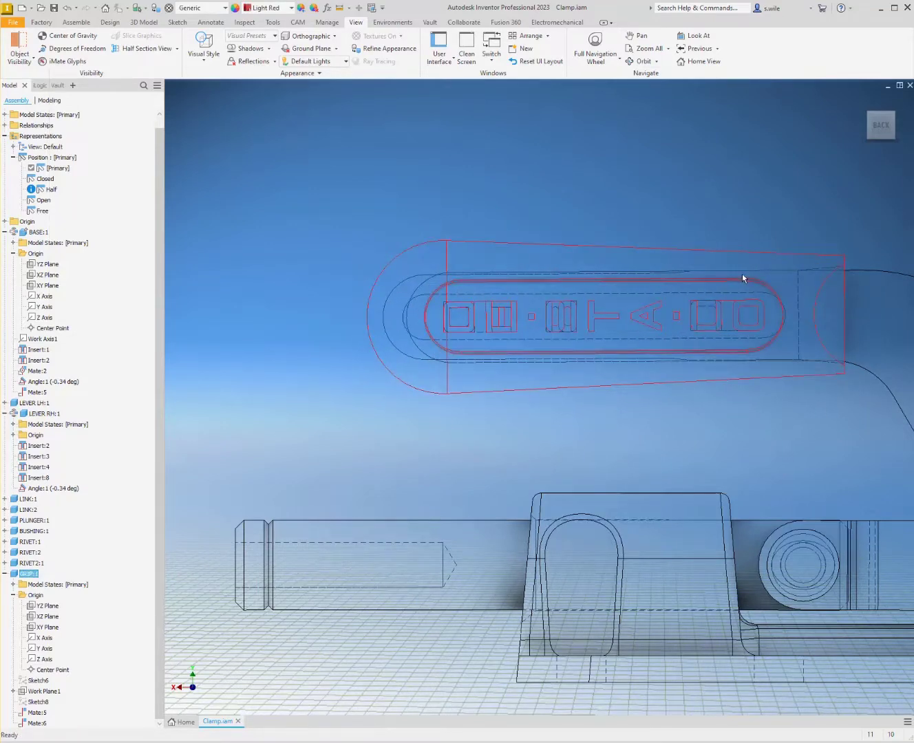
left_click_drag(619, 313, 642, 314)
scroll(373, 347, "up", 3)
middle_click_drag(377, 347, 294, 260, "shift")
scroll(454, 329, "down", 4)
scroll(352, 307, "up", 2)
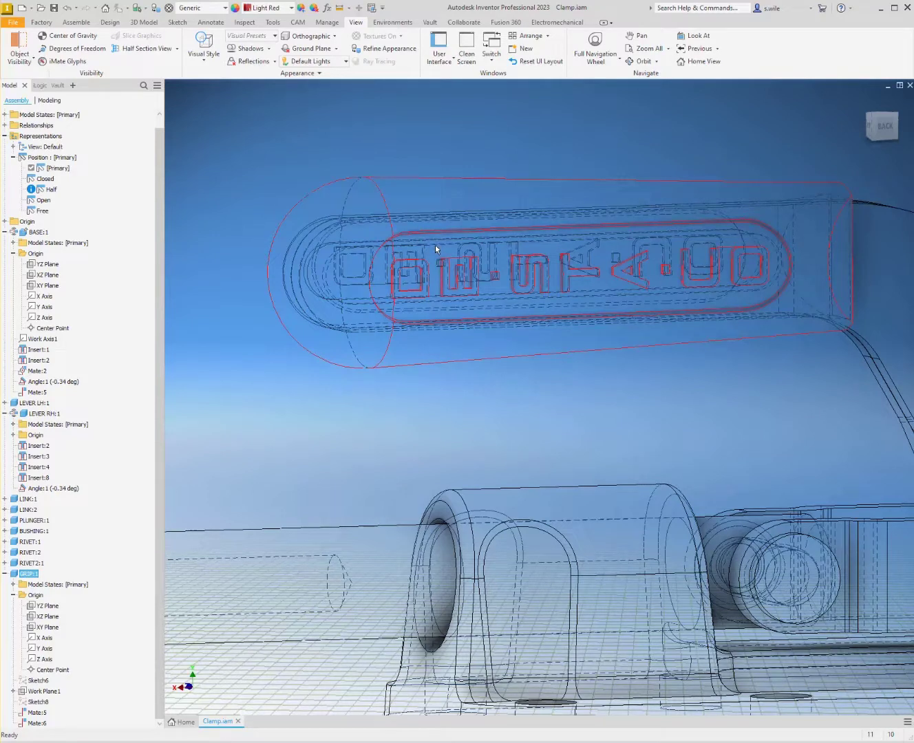
Step: Pull the grip completely off the end of the lever handle
scroll(435, 245, "down", 3)
middle_click_drag(435, 245, 591, 264, "shift")
left_click_drag(731, 262, 378, 255)
middle_click_drag(405, 280, 234, 397, "shift")
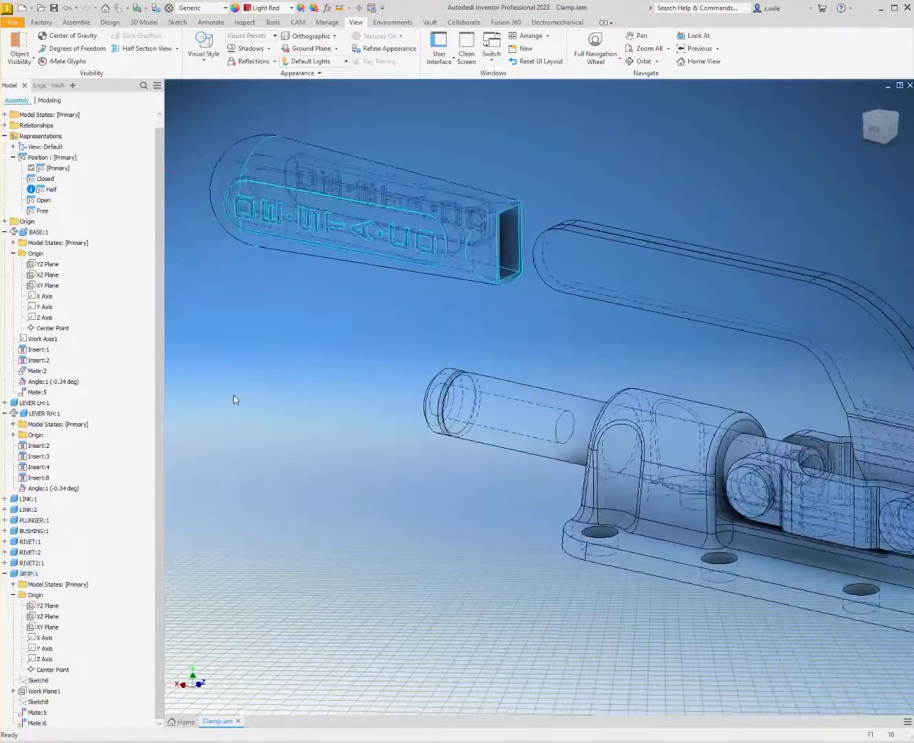
Step: Delete the mate between the lever's top face and the grip slot's inner top face
left_click(233, 400)
right_click(35, 724)
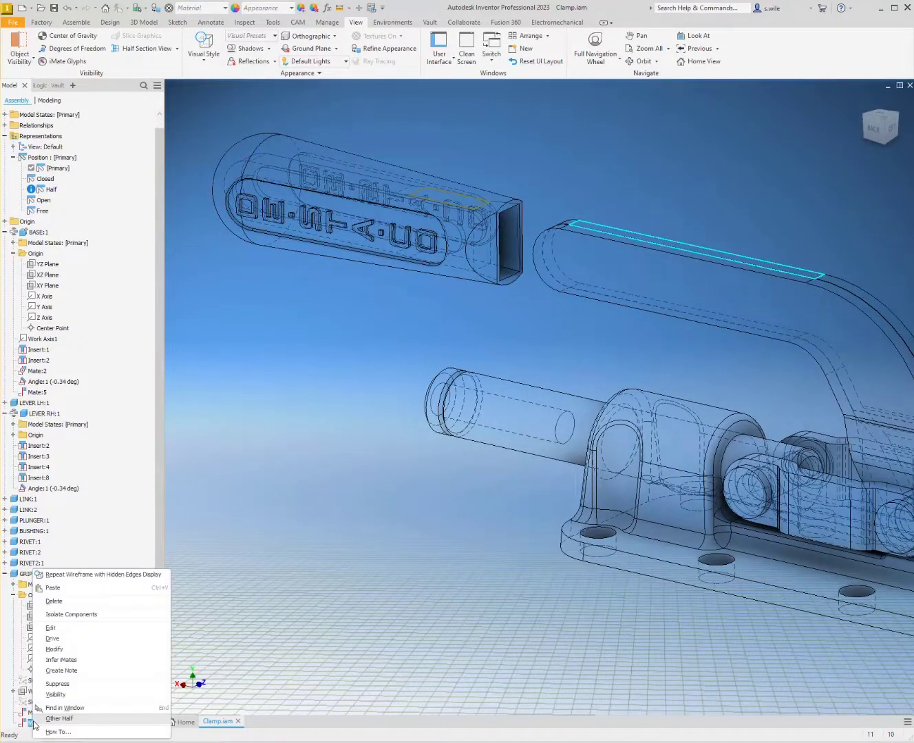
left_click(93, 601)
Step: Mate the axis of the lever handle's rounded end to the axis of the rounded inner end of the grip's slot
key("c")
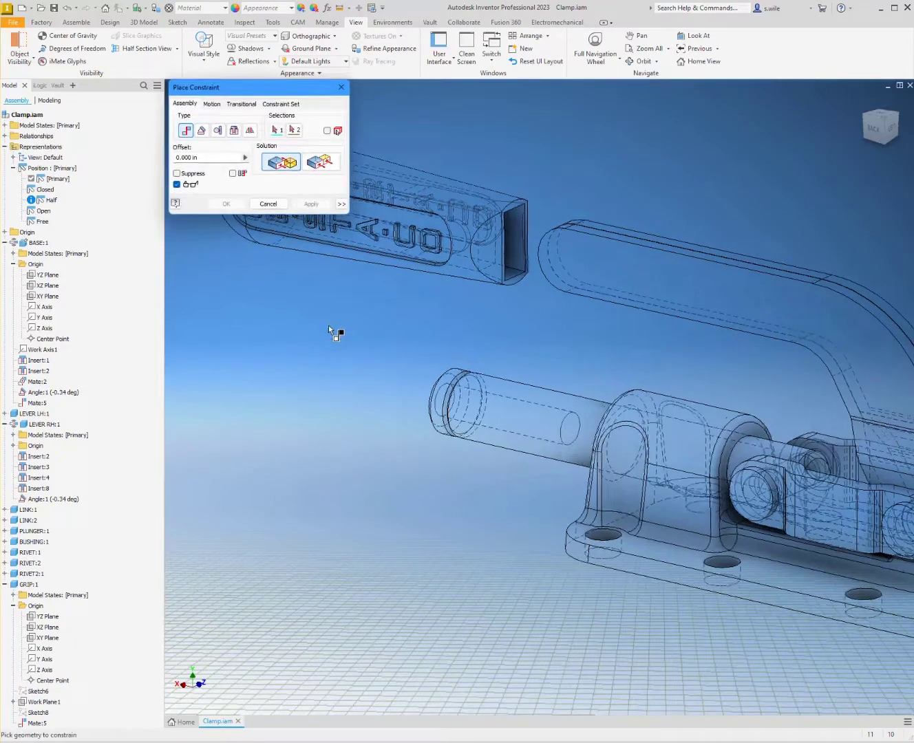
middle_click_drag(329, 325, 475, 324, "shift")
scroll(571, 300, "up", 3)
left_click(582, 281)
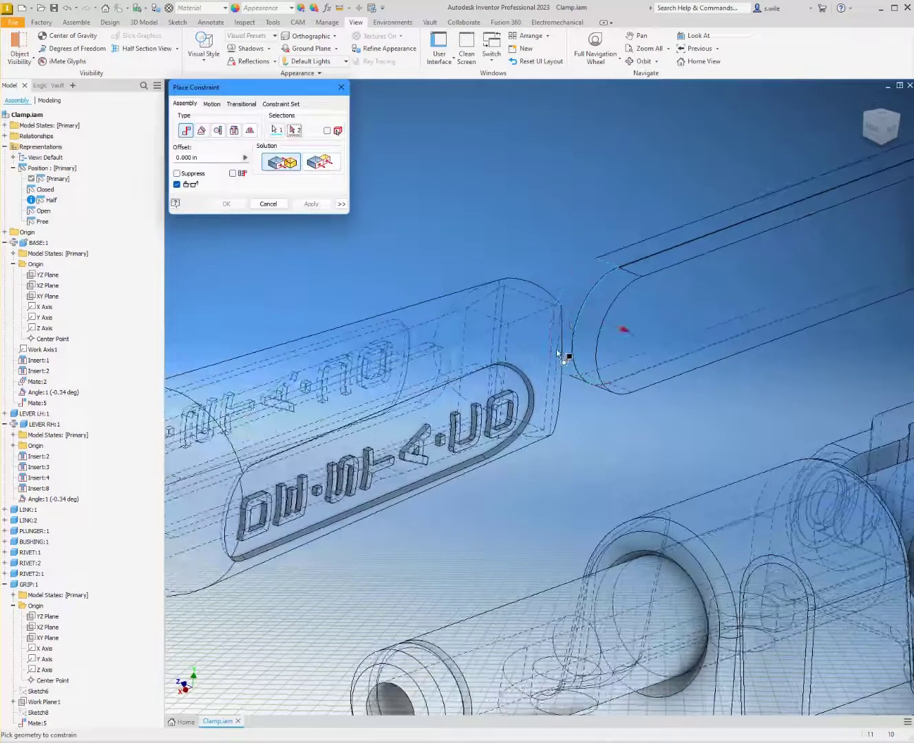
middle_click_drag(556, 351, 550, 299, "shift")
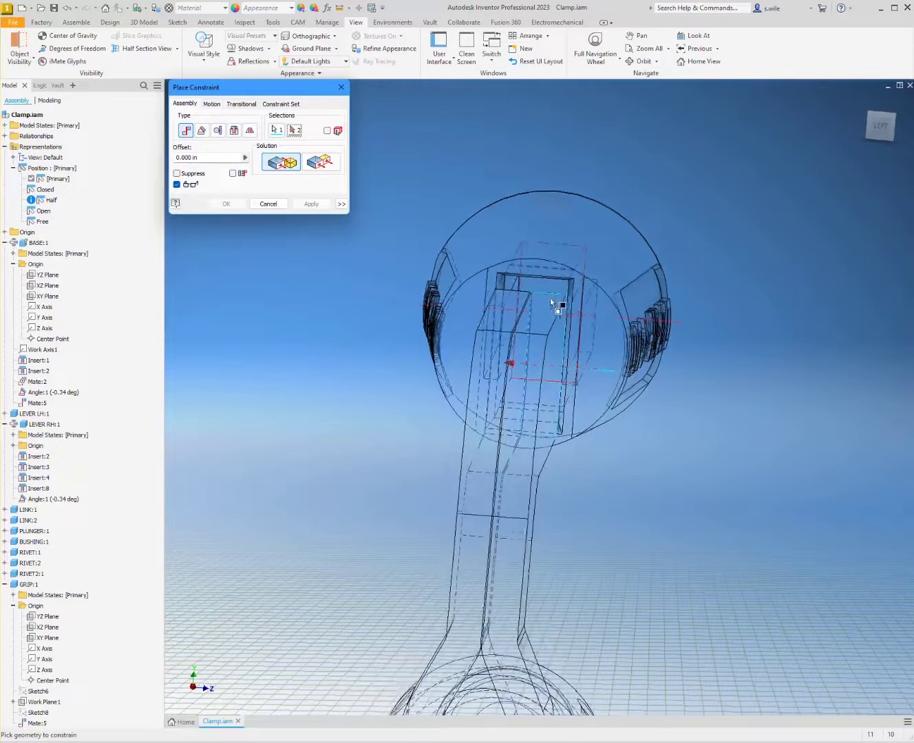
left_click(550, 298)
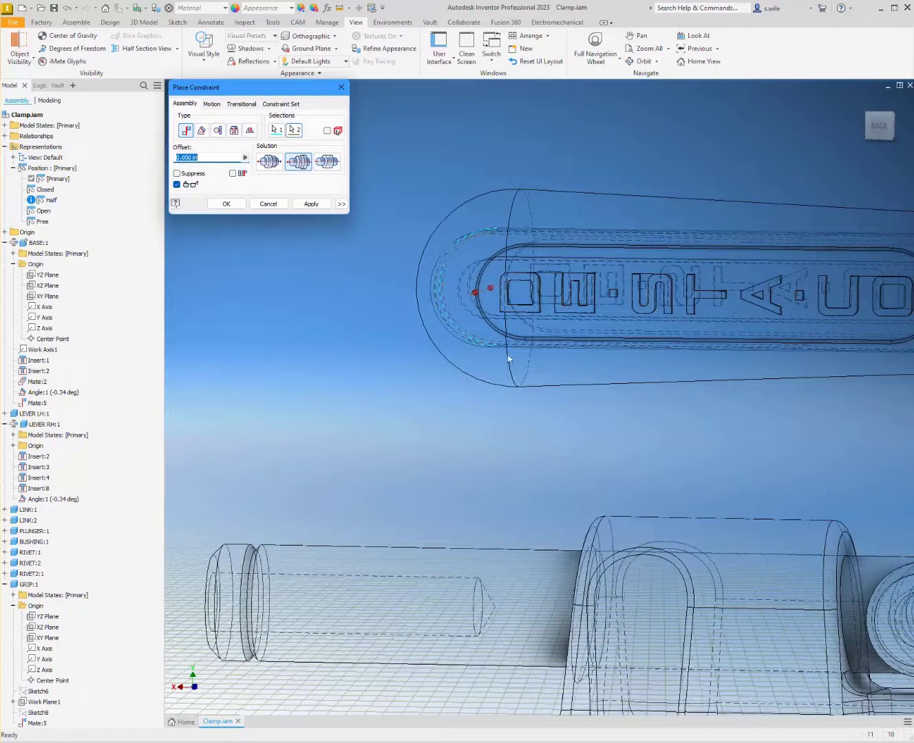
left_click(226, 204)
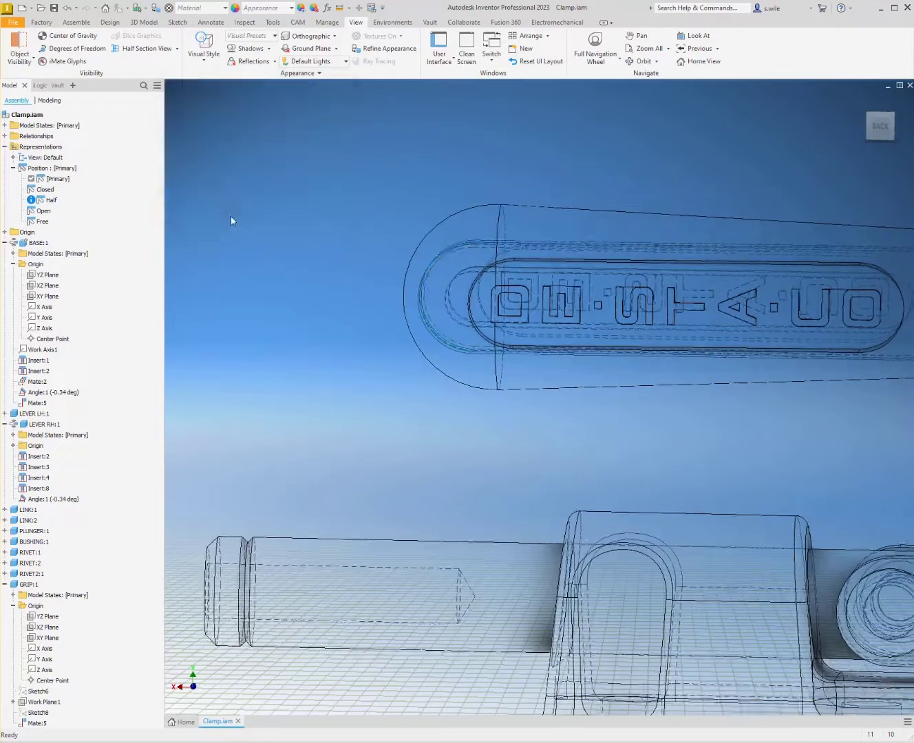
Step: Pivot the grip about its mated rounded end until it lies roughly in line with the lever handle
mouse_move(613, 306)
left_mouse_down()
mouse_move(566, 169)
mouse_move(595, 332)
mouse_move(599, 302)
left_mouse_up()
scroll(583, 298, "up", 3)
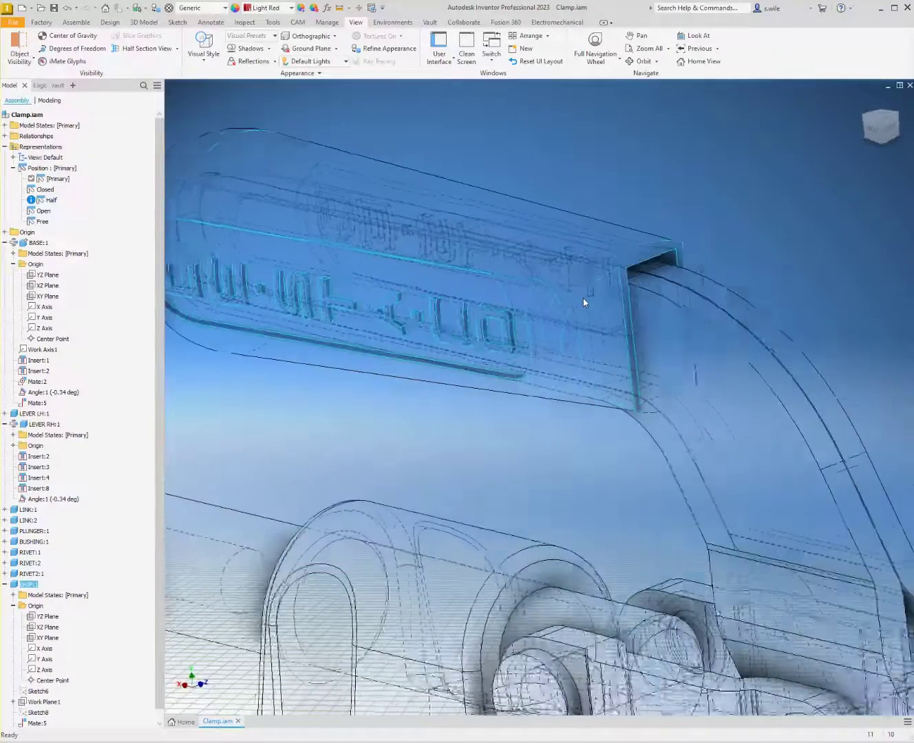
scroll(517, 278, "down", 3)
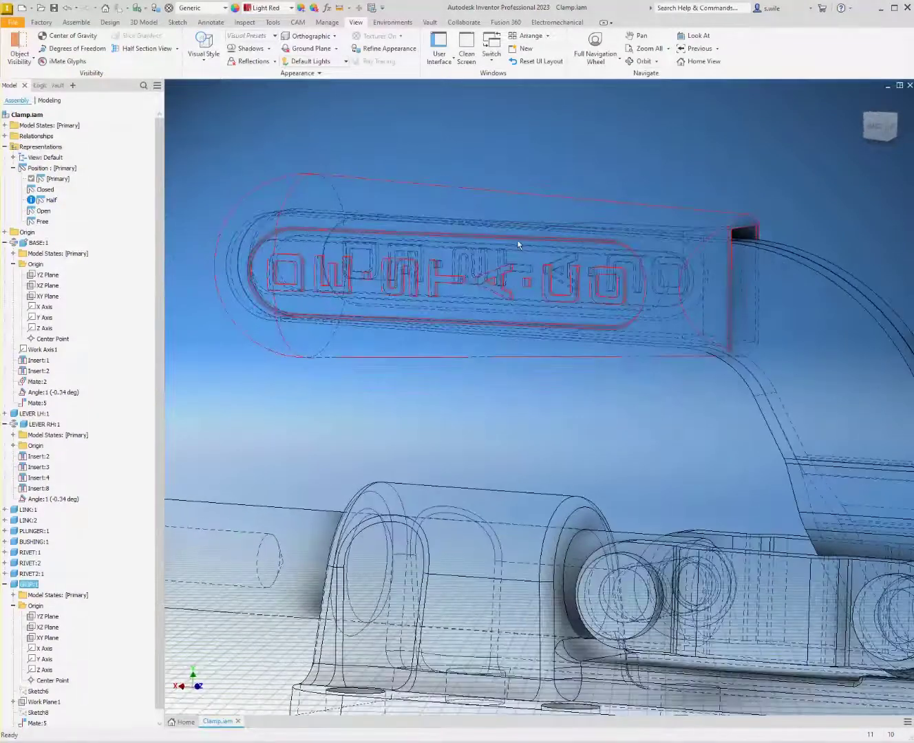
left_click_drag(562, 267, 569, 243)
scroll(571, 261, "up", 2)
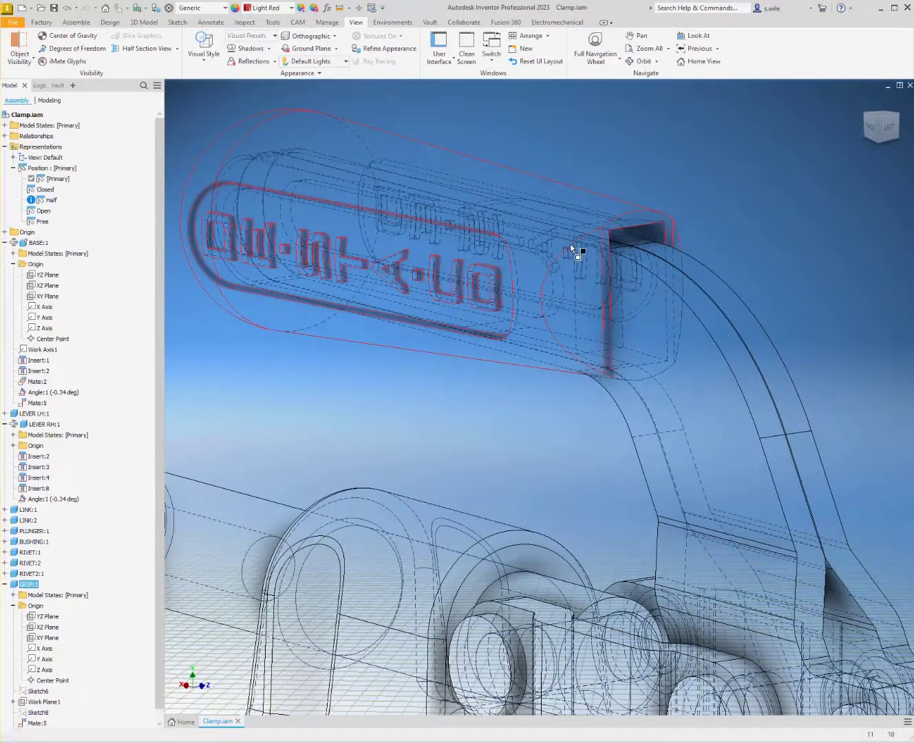
Step: Pair the lever handle's top face with the grip slot's upper inner edge near its opening for a mate constraint
key("c")
scroll(608, 252, "up", 4)
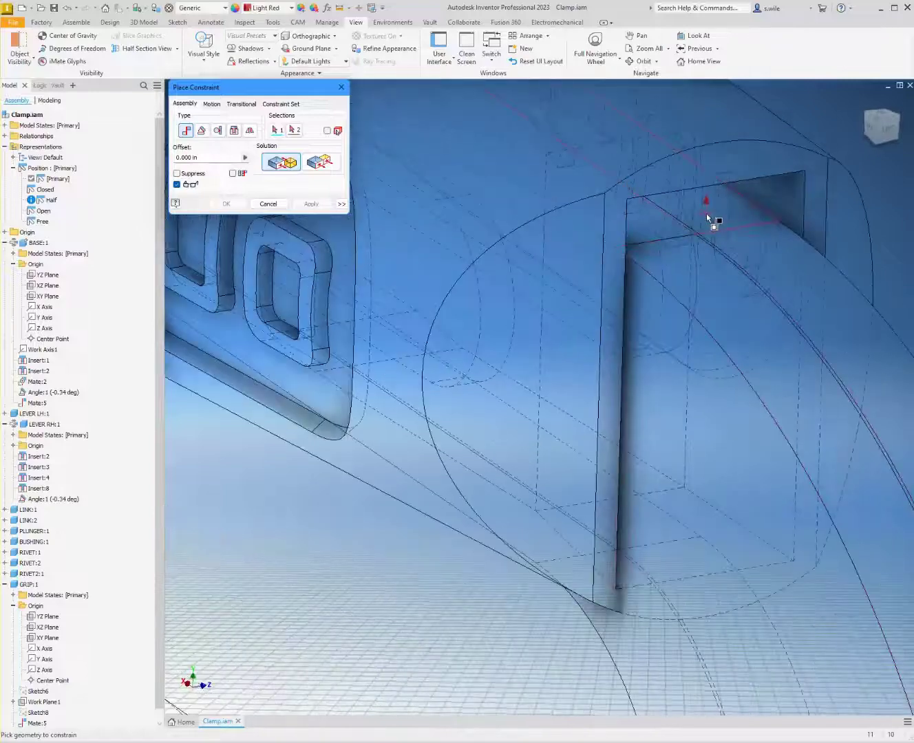
left_click(707, 216)
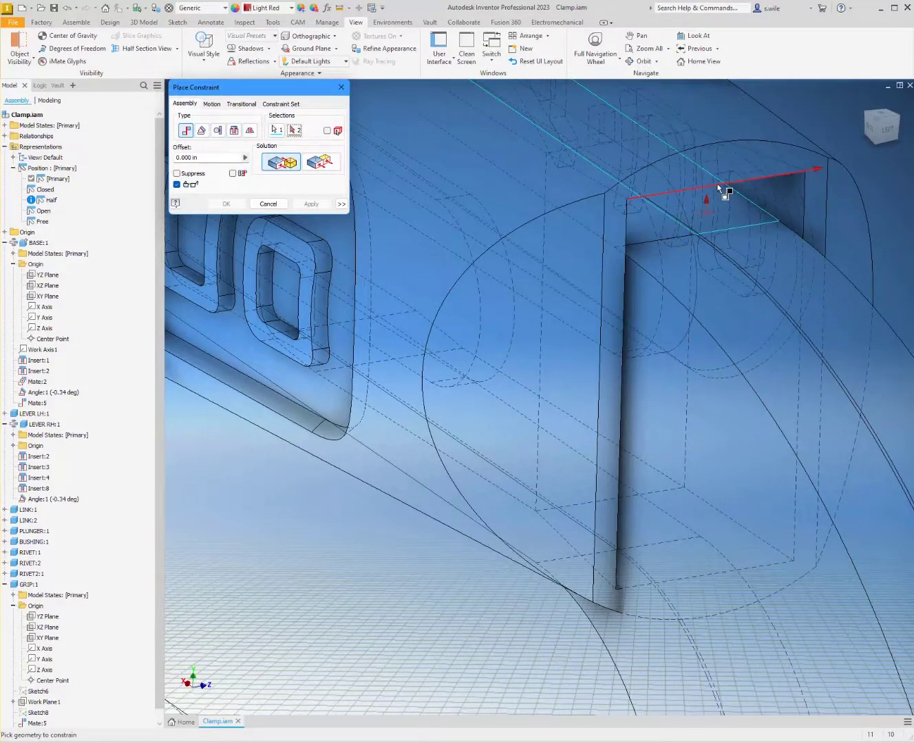
middle_click_drag(718, 184, 599, 322, "shift")
left_click(600, 320)
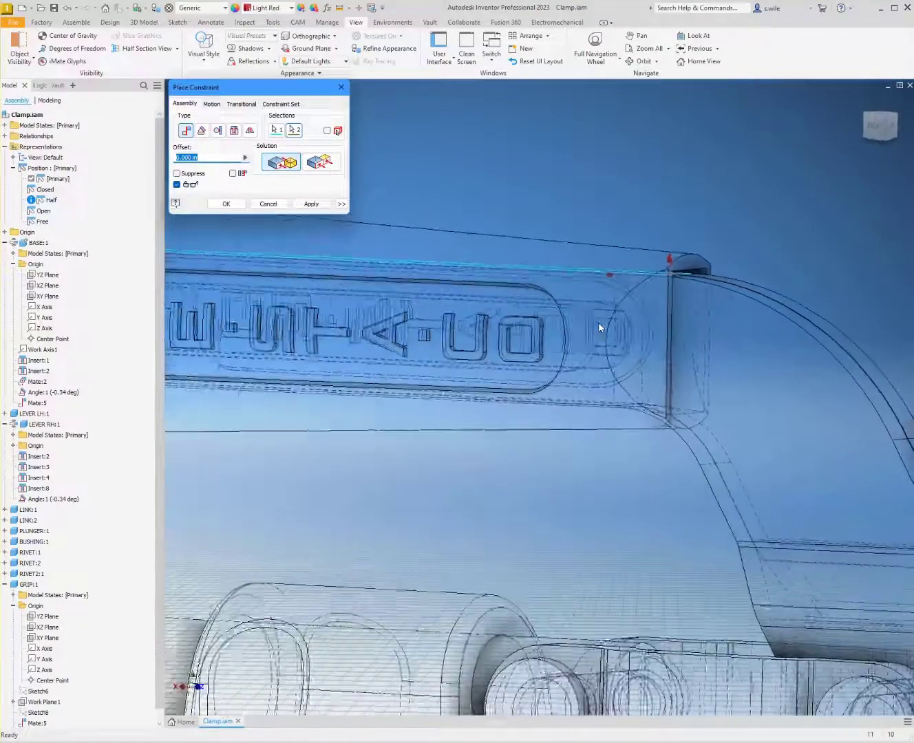
left_click(874, 129)
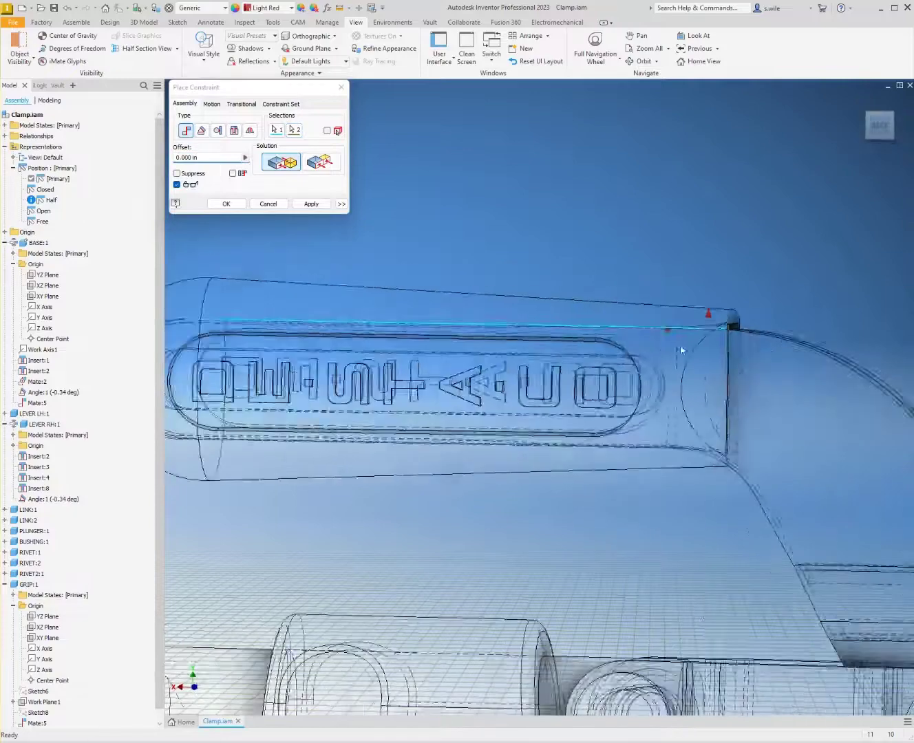
scroll(817, 404, "up", 3)
middle_click_drag(819, 389, 663, 344)
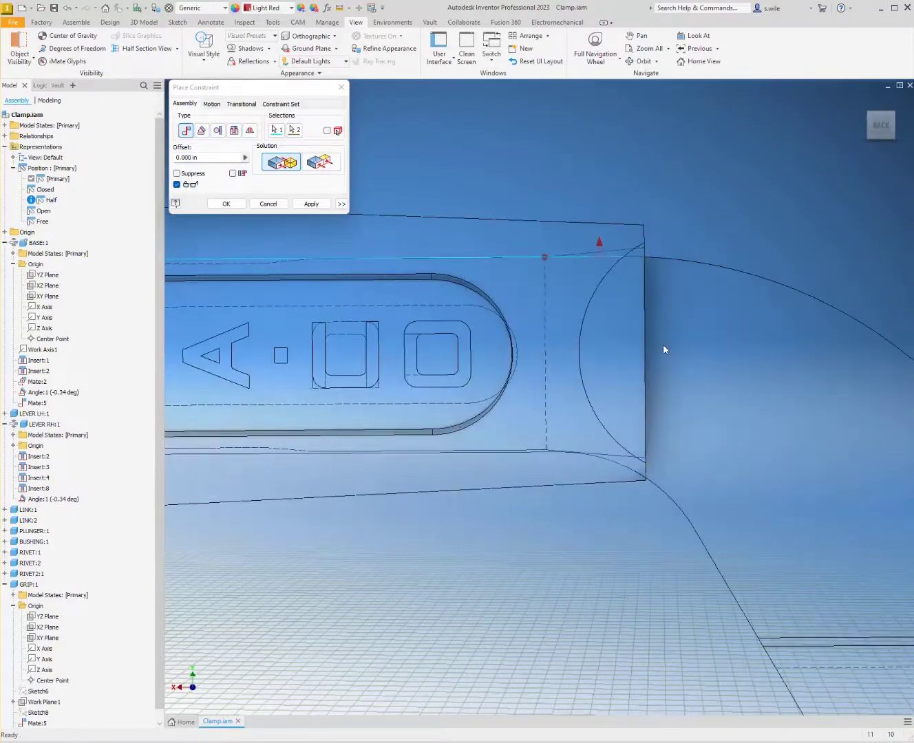
scroll(559, 331, "down", 3)
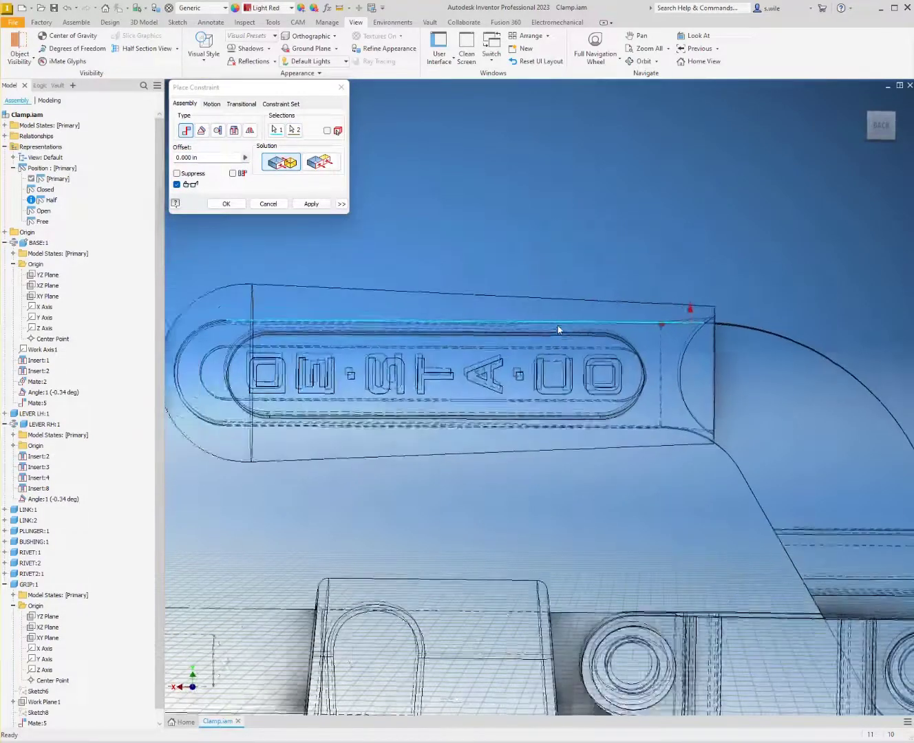
key("F6")
scroll(559, 330, "up", 5)
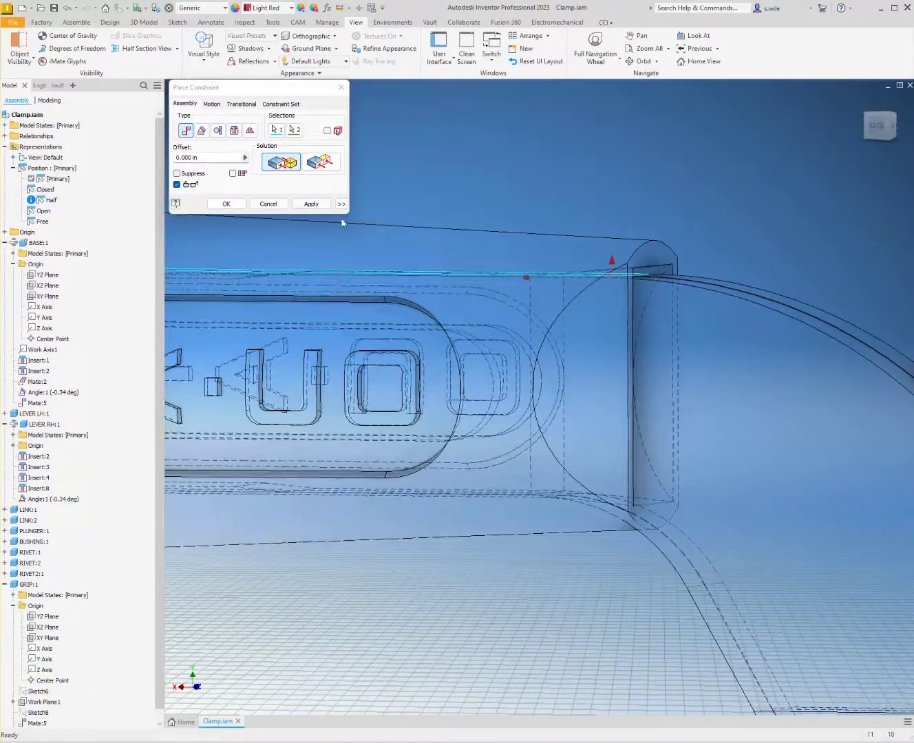
Step: Set the mate's offset to -0.025 in and create the constraint
left_click(216, 157)
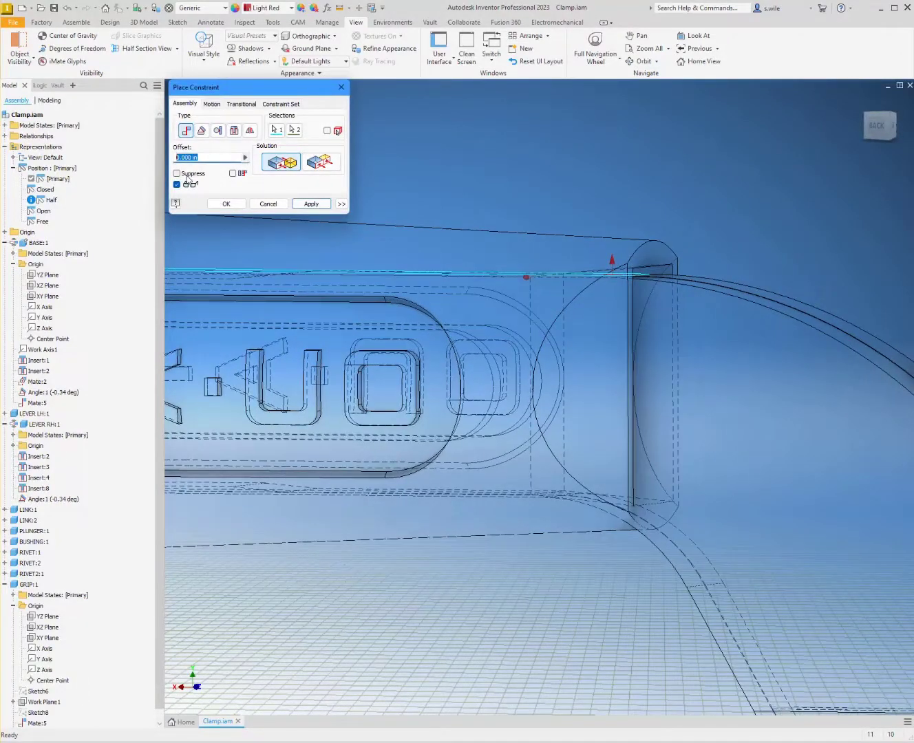
type(".1")
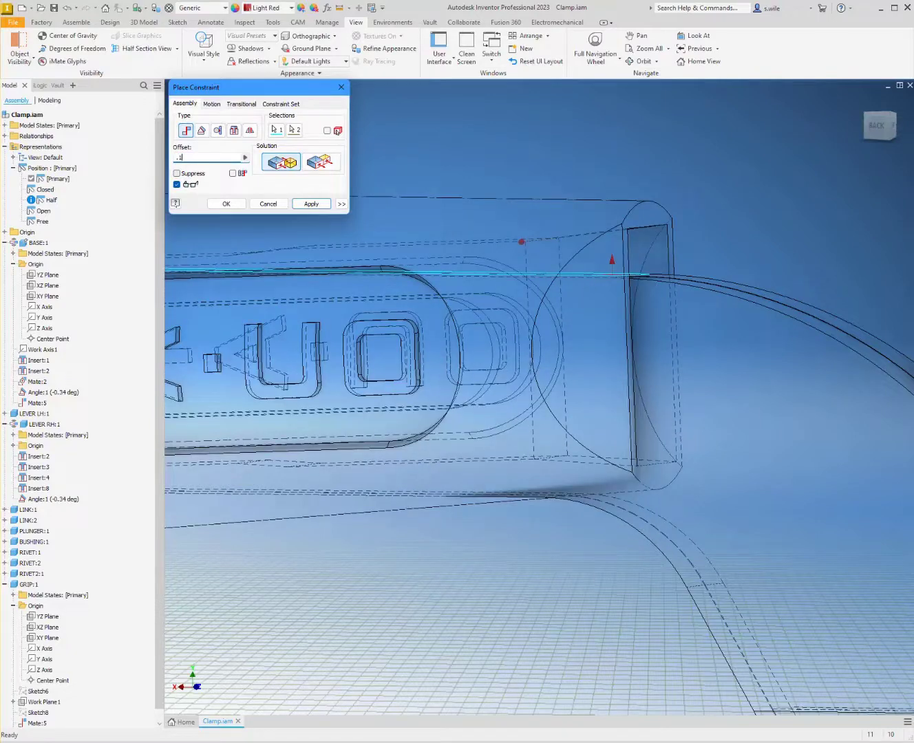
type("-")
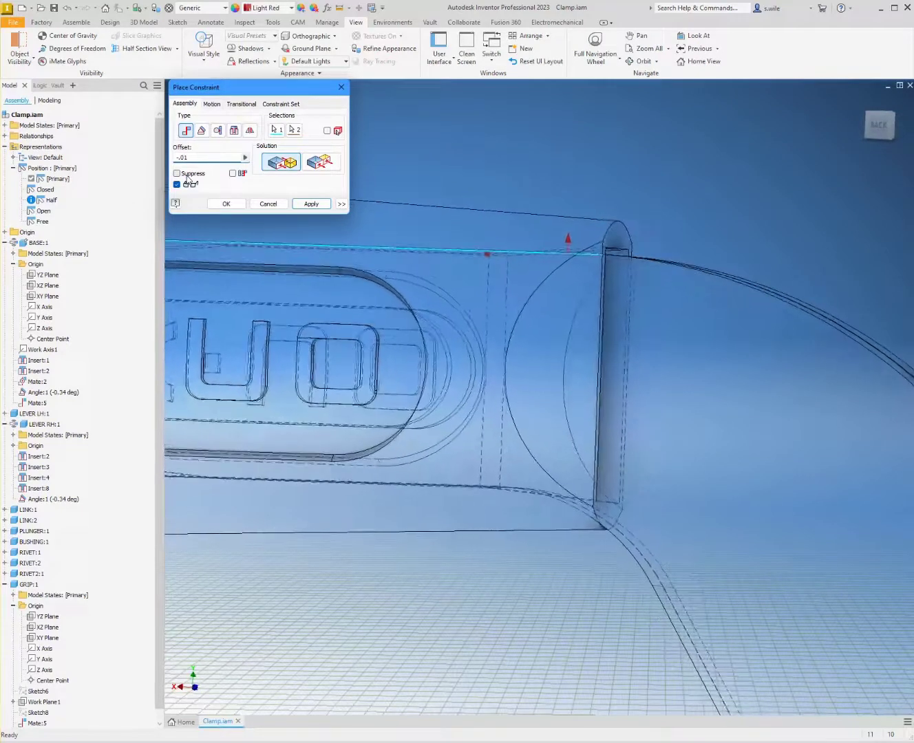
type("25")
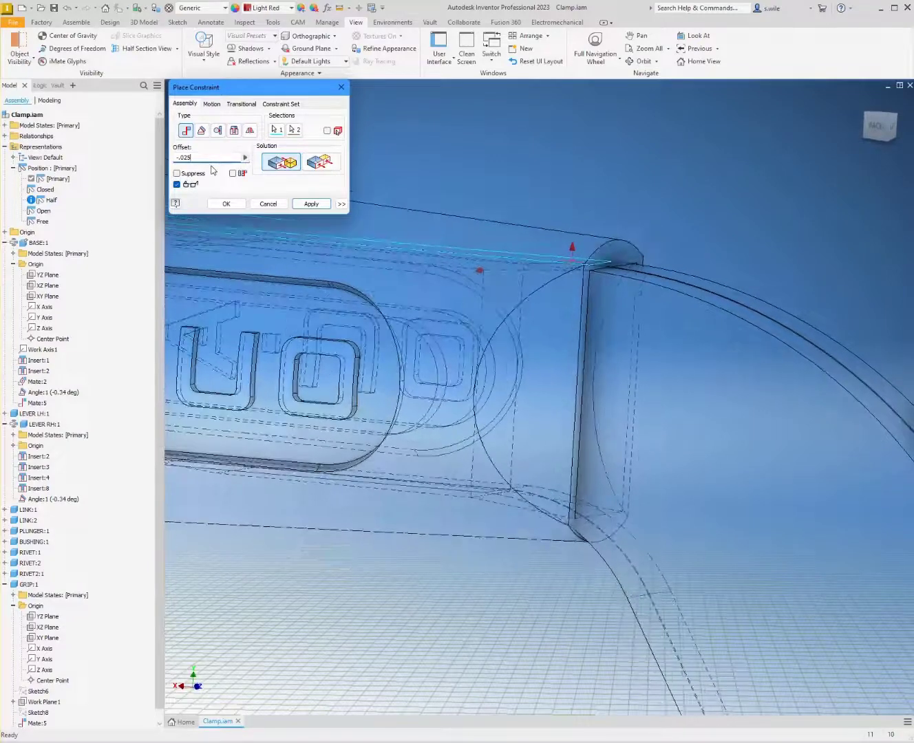
left_click(238, 205)
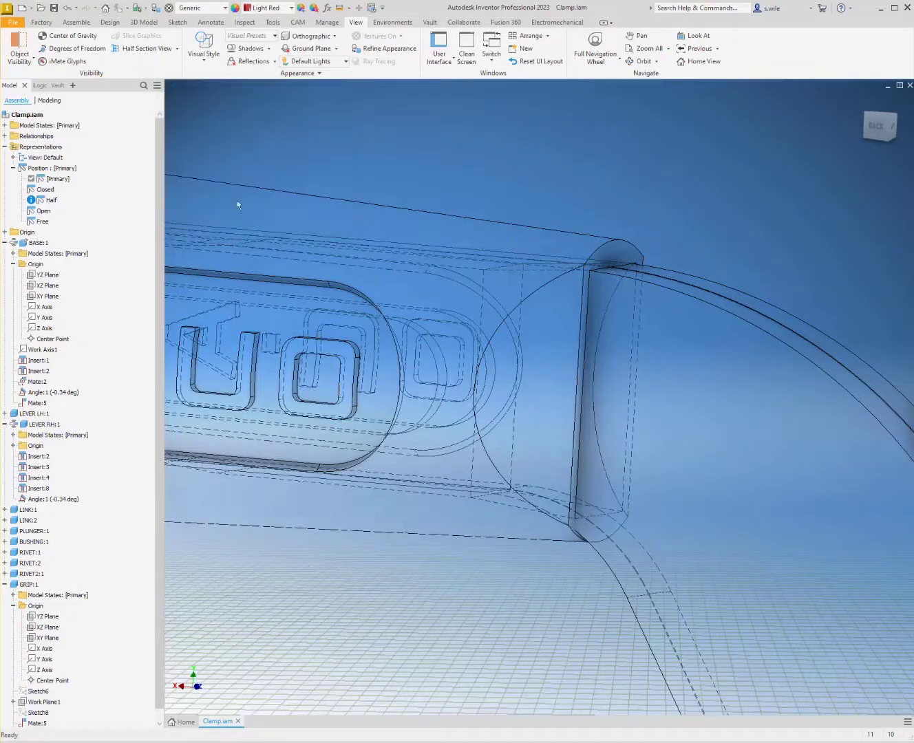
Step: Set the visual style to Shaded with Edges
left_click(204, 53)
left_click(111, 121)
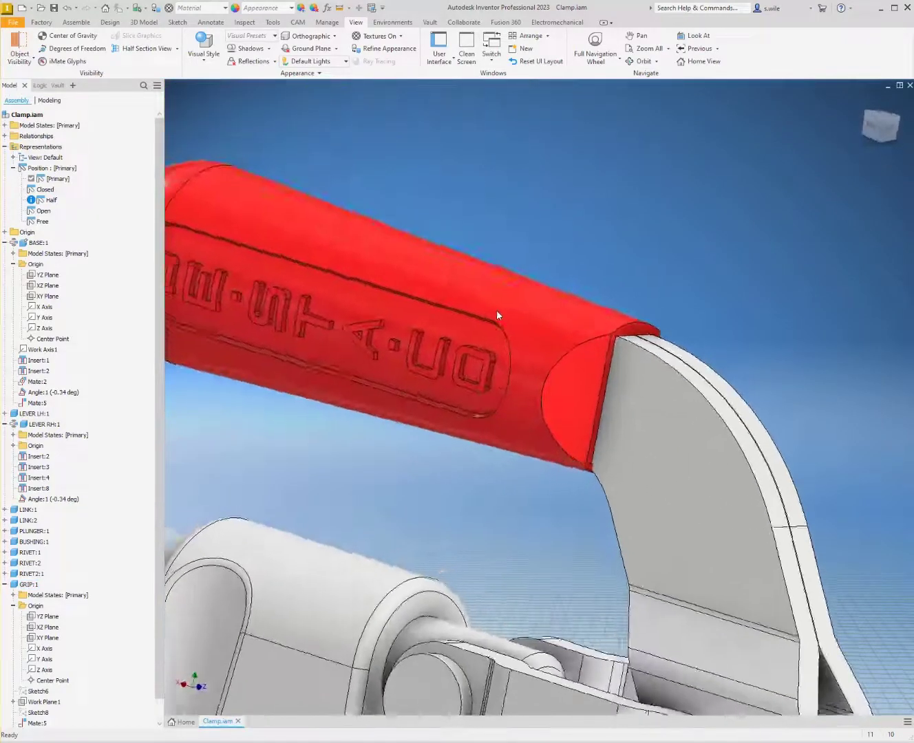
scroll(138, 558, "down", 1)
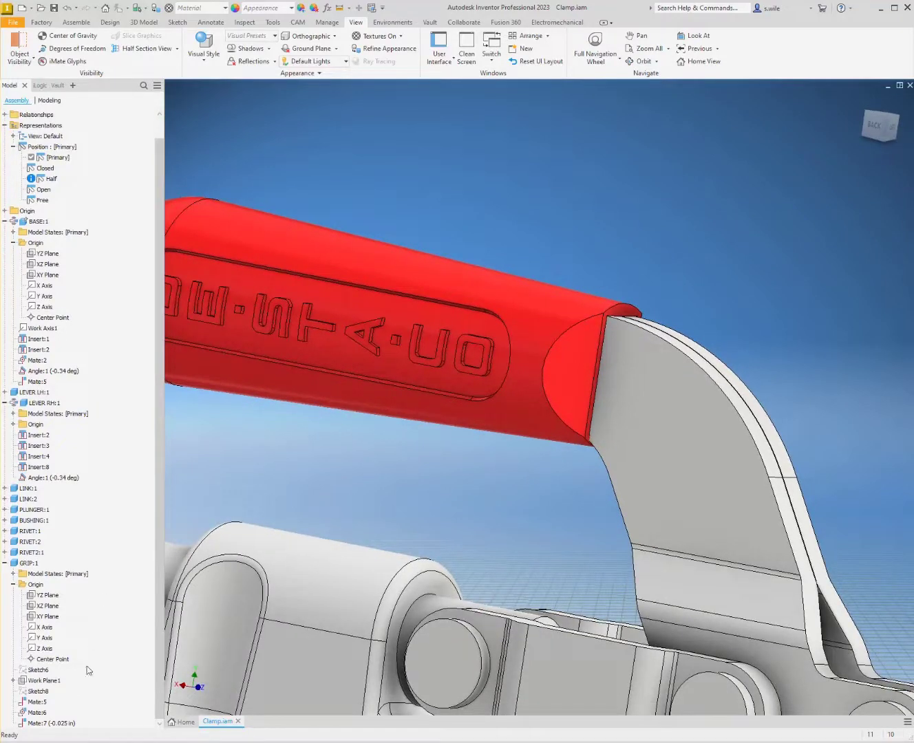
Step: Set the offset of the mate between the lever's top face and the grip slot to -0.03 in
double_click(64, 724)
type("-0.0")
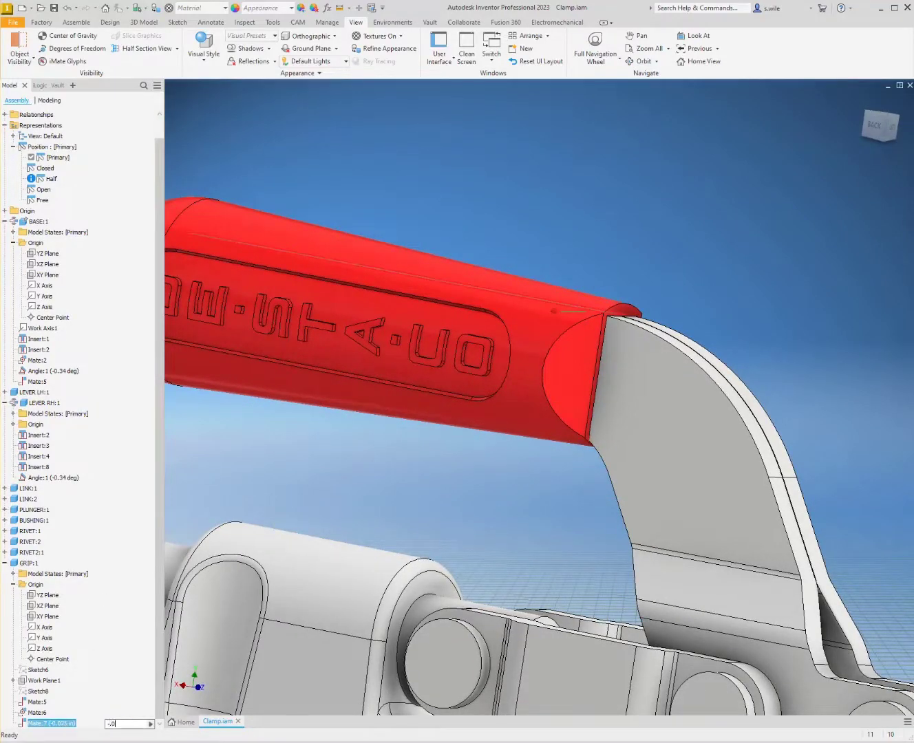
type("3")
key("Return")
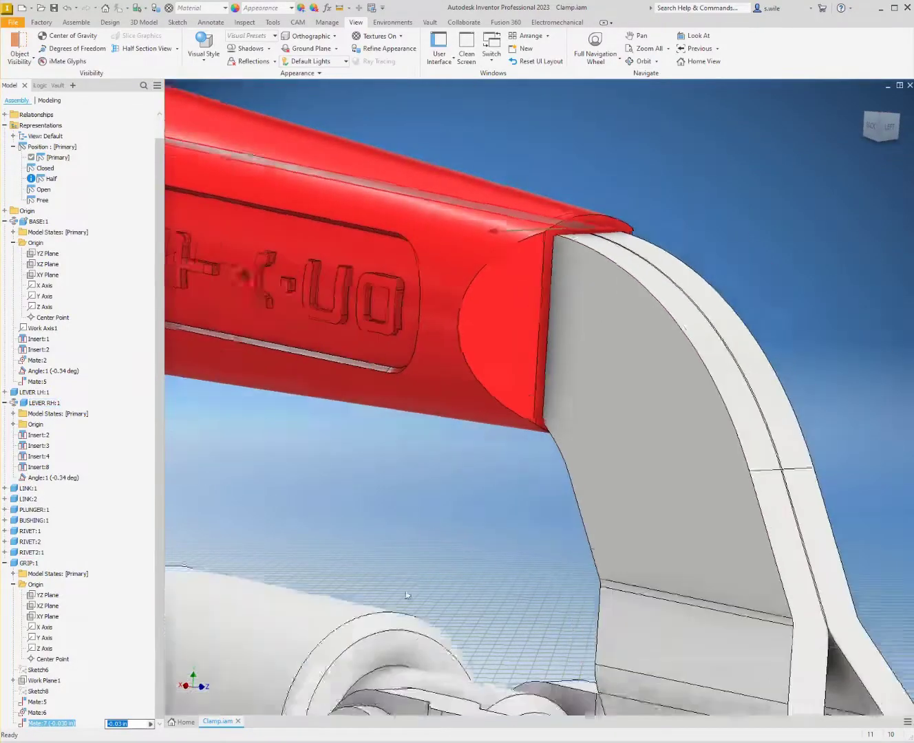
left_click(427, 502)
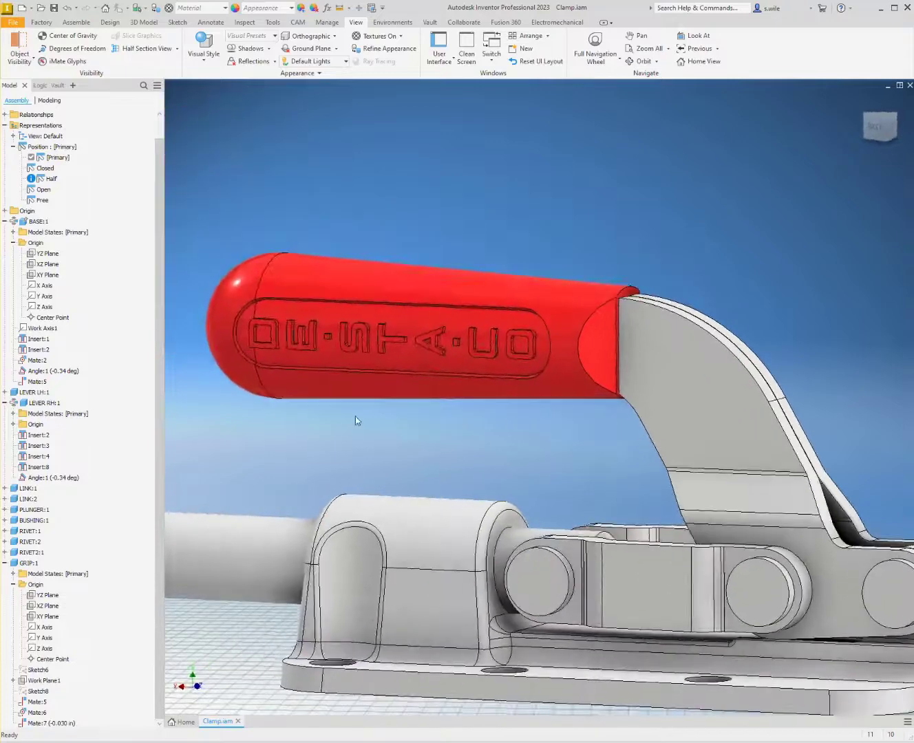
Step: Test the Closed and Half positional representations, examine the grip's orientation on the raised lever, and return to the Primary position
double_click(44, 168)
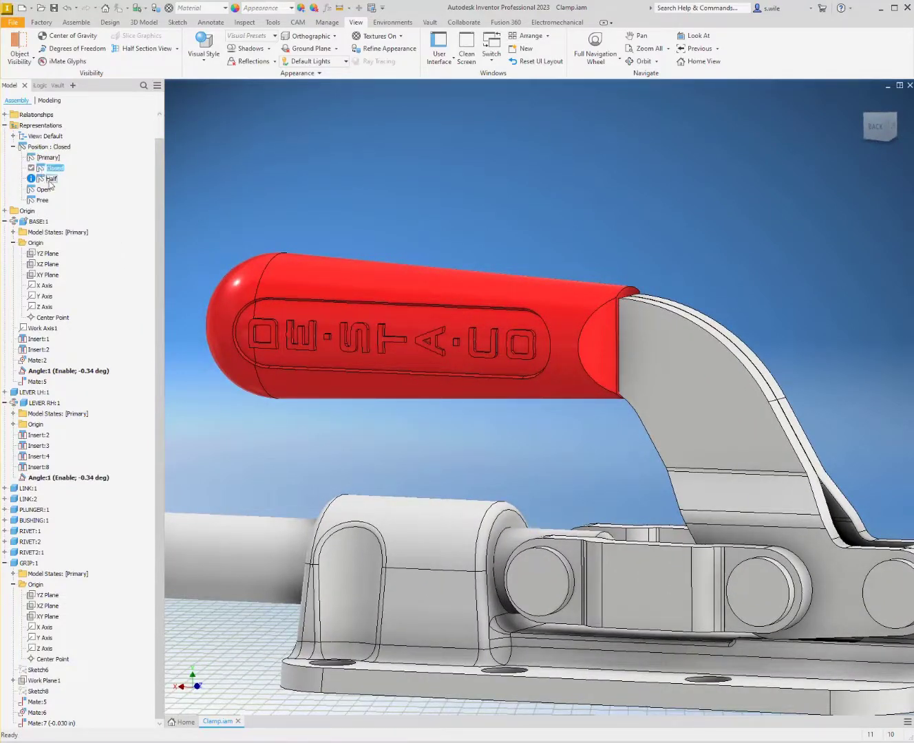
double_click(49, 179)
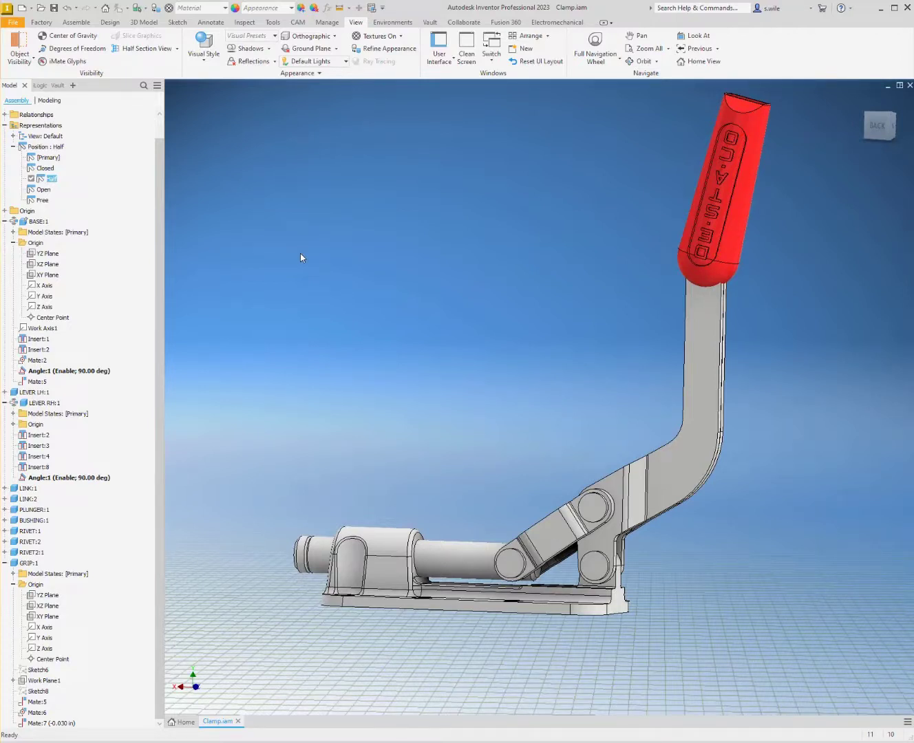
middle_click_drag(572, 320, 565, 341)
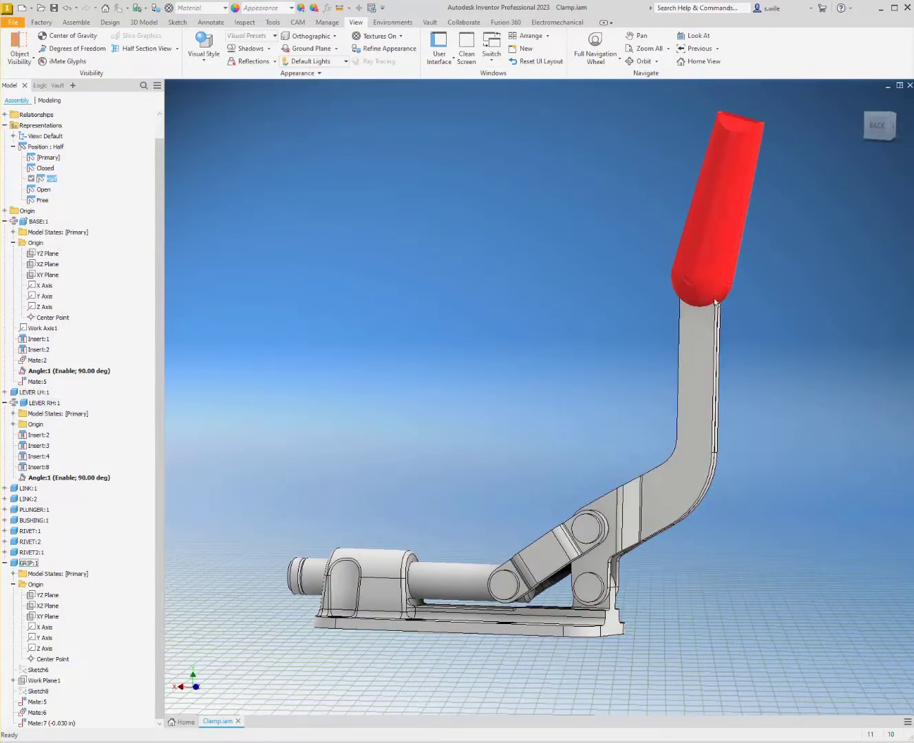
middle_click_drag(724, 268, 646, 348, "shift")
scroll(646, 349, "up", 3)
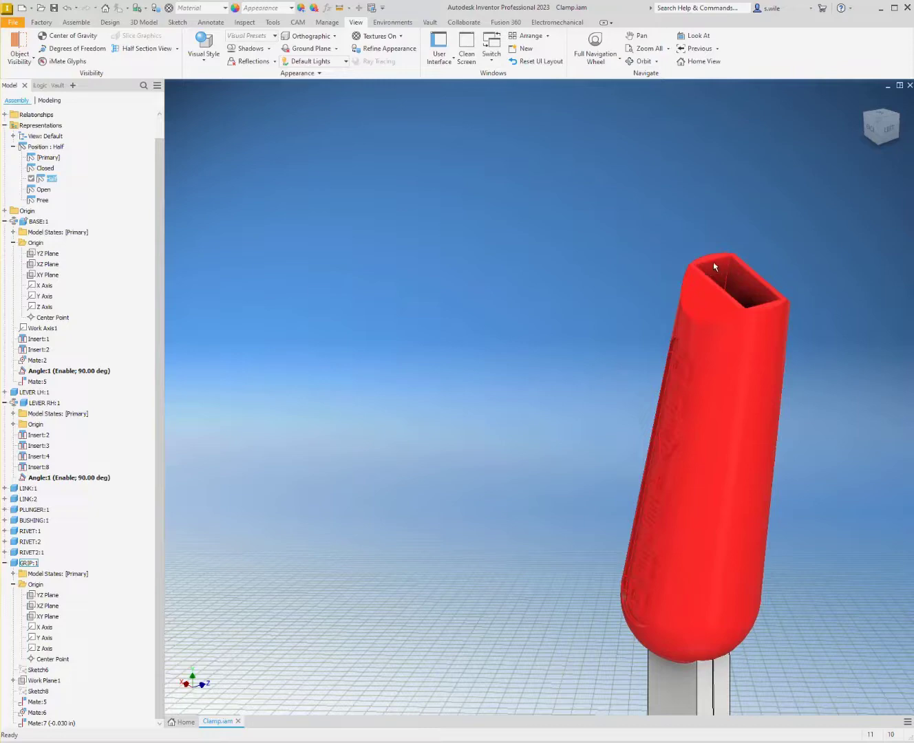
scroll(708, 265, "down", 3)
middle_click_drag(709, 264, 651, 378, "shift")
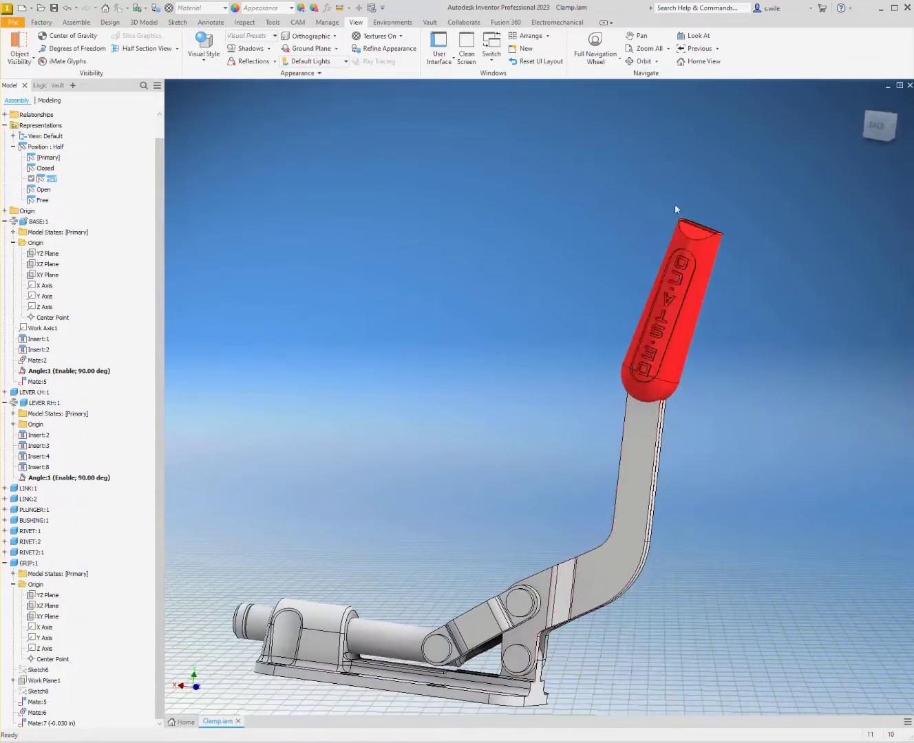
scroll(522, 351, "down", 1)
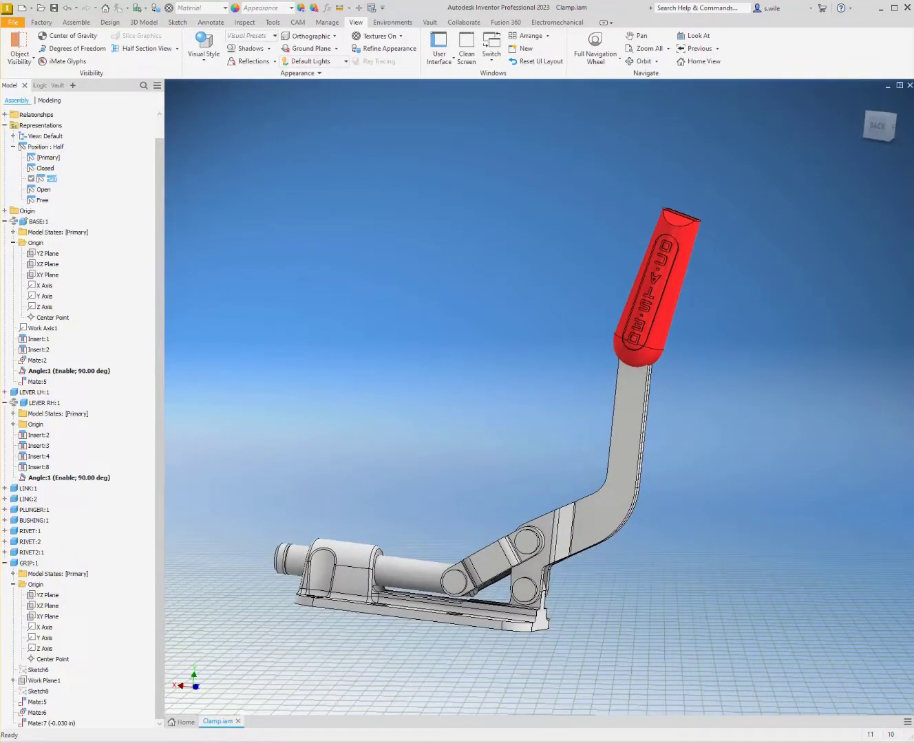
double_click(42, 168)
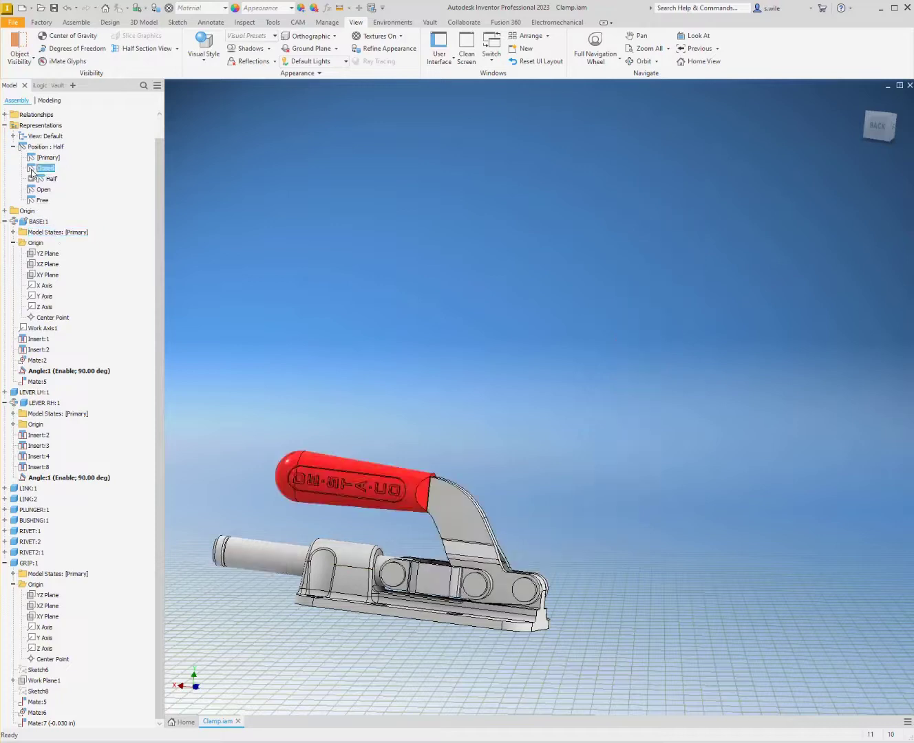
double_click(39, 159)
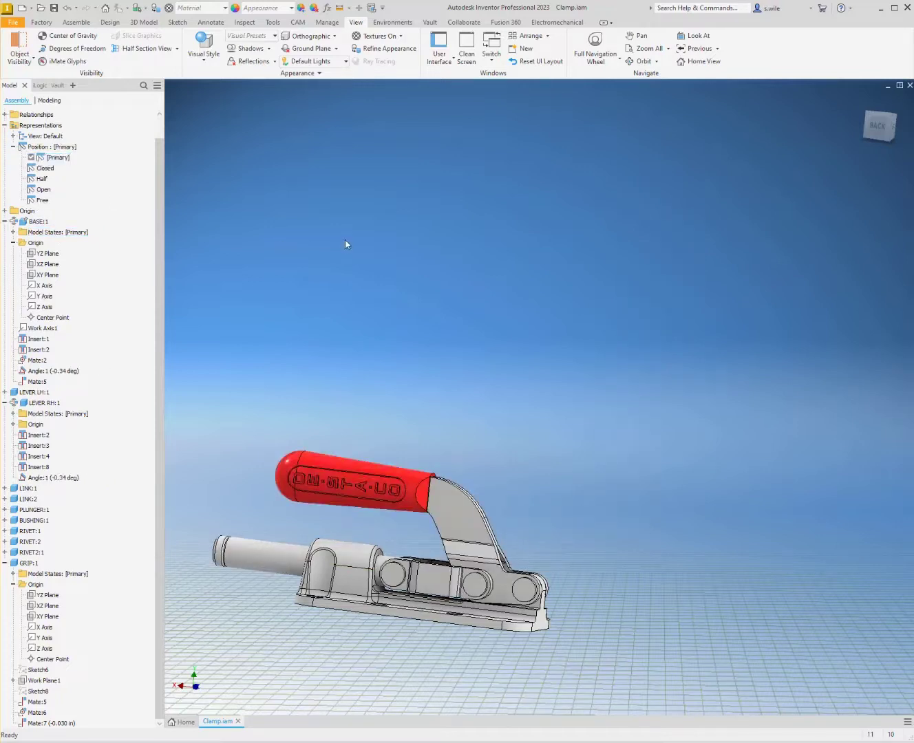
Step: Delete the offset mate between the lever's top face and the grip slot, and swing the grip upward off the handle
left_click(35, 724)
right_click(34, 726)
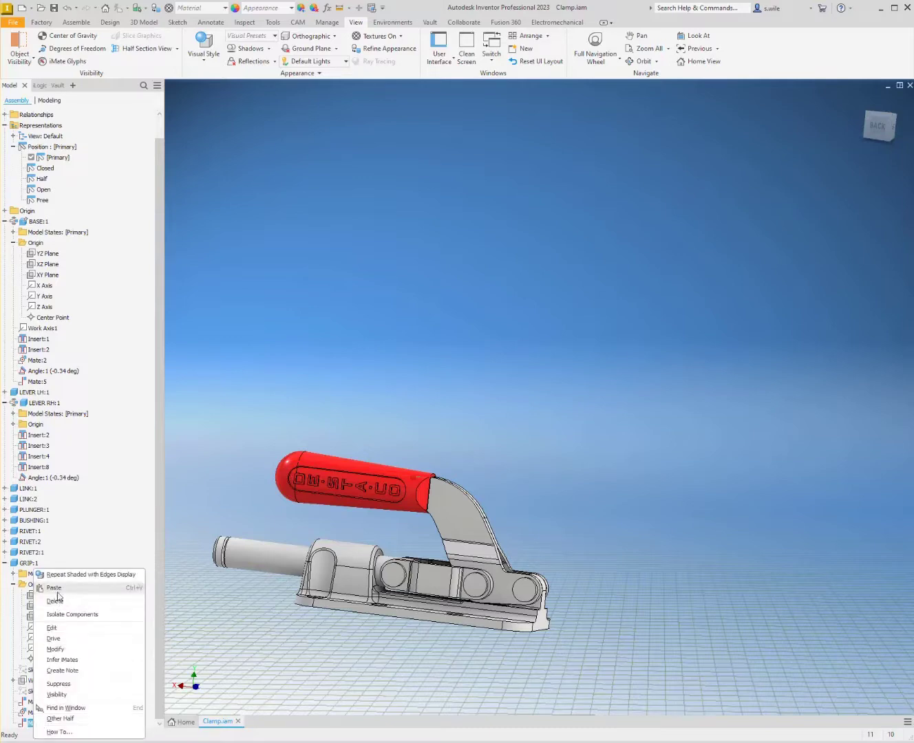
left_click(296, 492)
left_click_drag(296, 492, 344, 451)
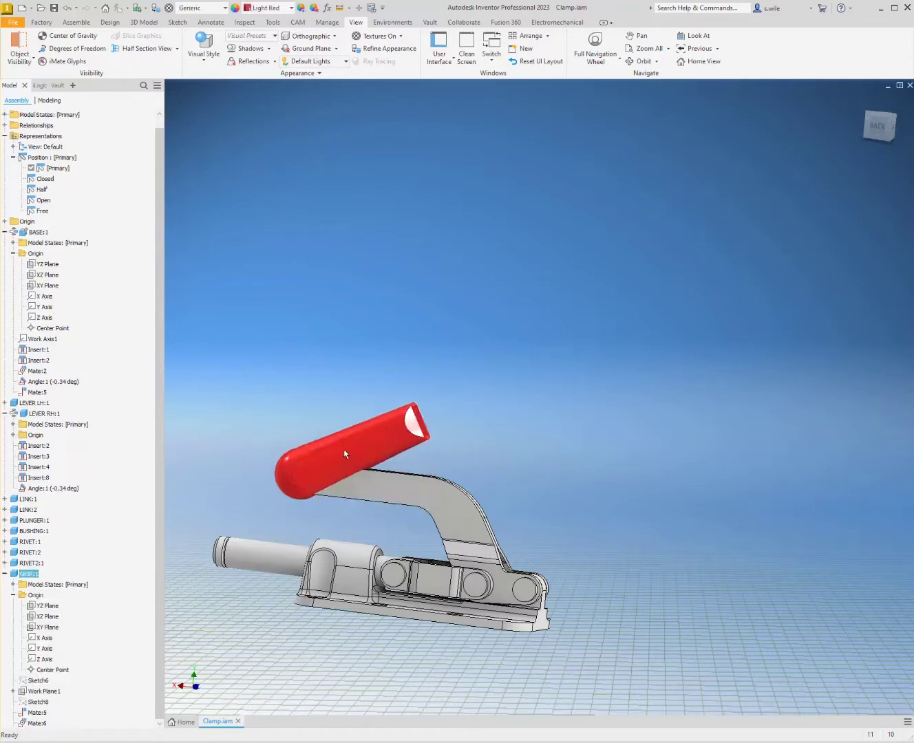
Step: Add a -0.5 degree angle constraint between the lever handle's lower straight edge and the grip's axis, with the lever's side face as explicit reference vector
scroll(337, 256, "down", 2)
middle_click_drag(337, 255, 338, 323, "shift")
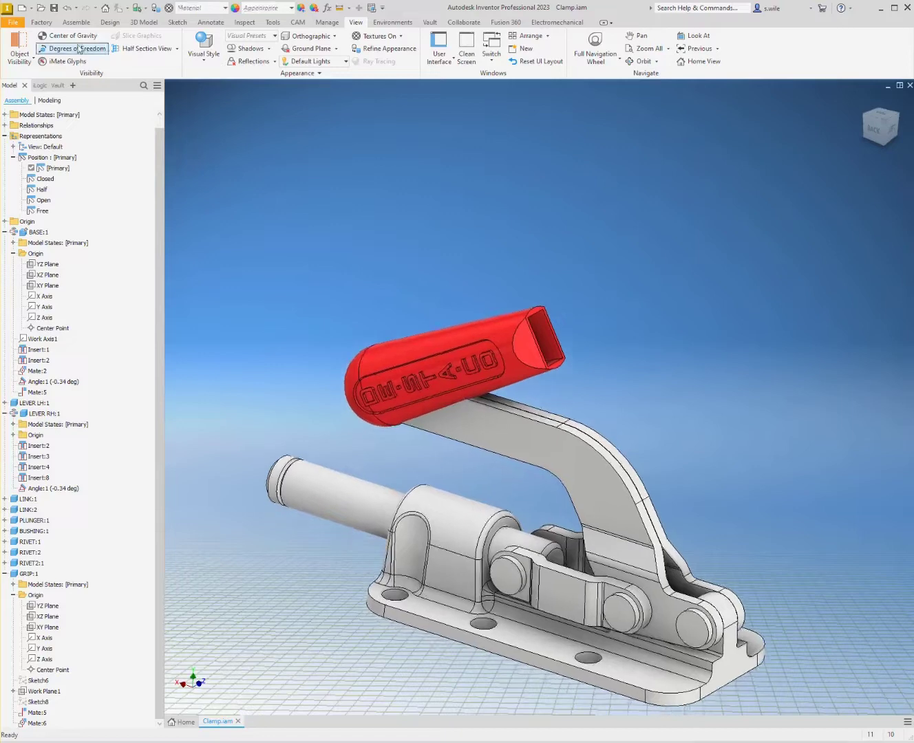
left_click(71, 25)
left_click(169, 45)
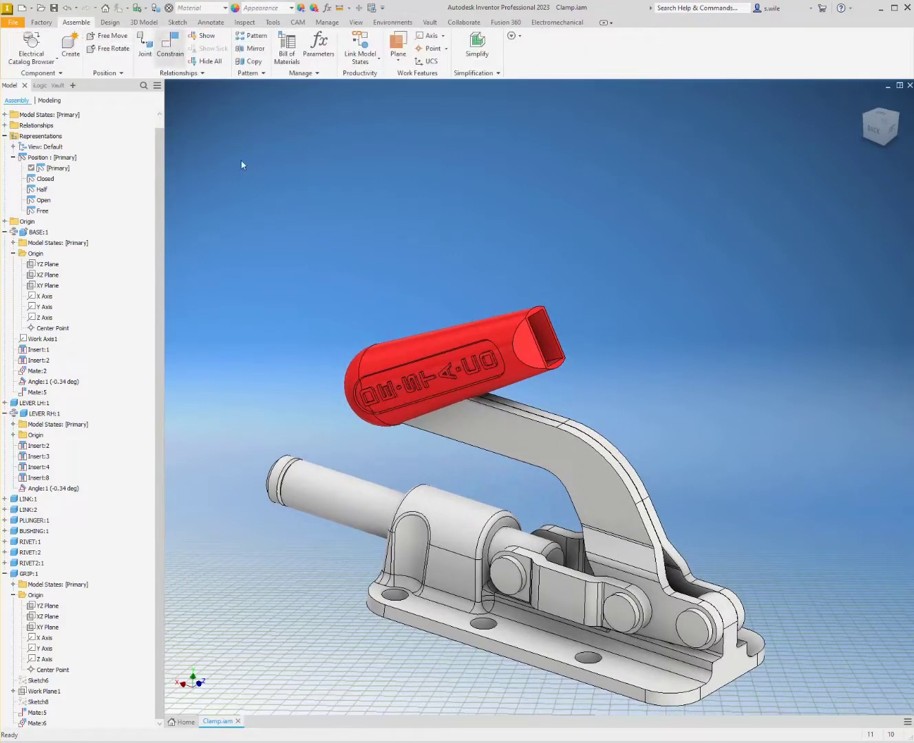
scroll(447, 419, "down", 2)
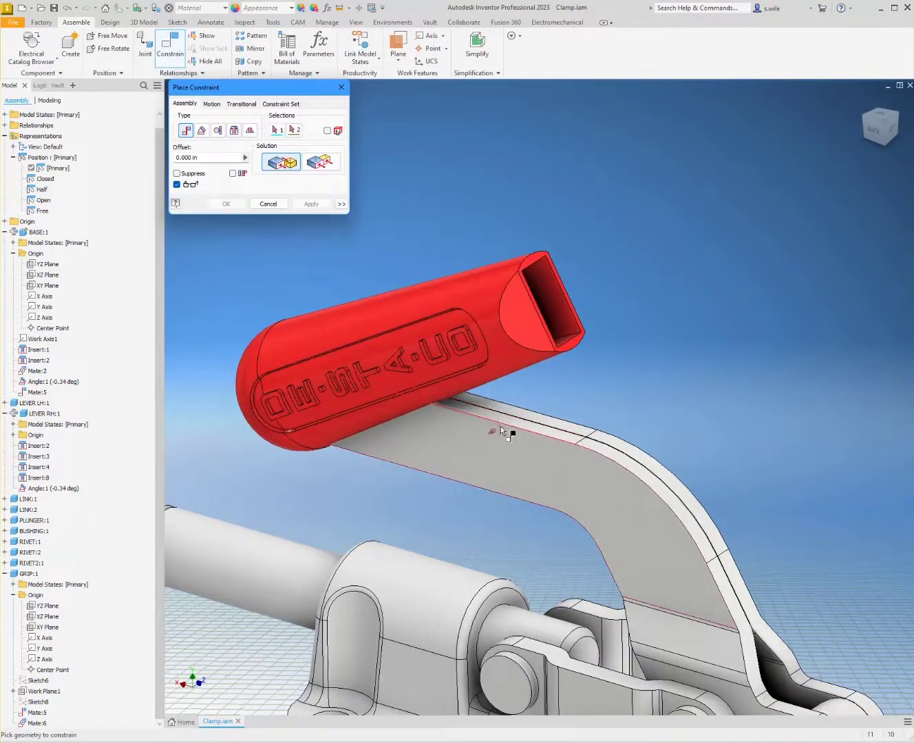
left_click(512, 428)
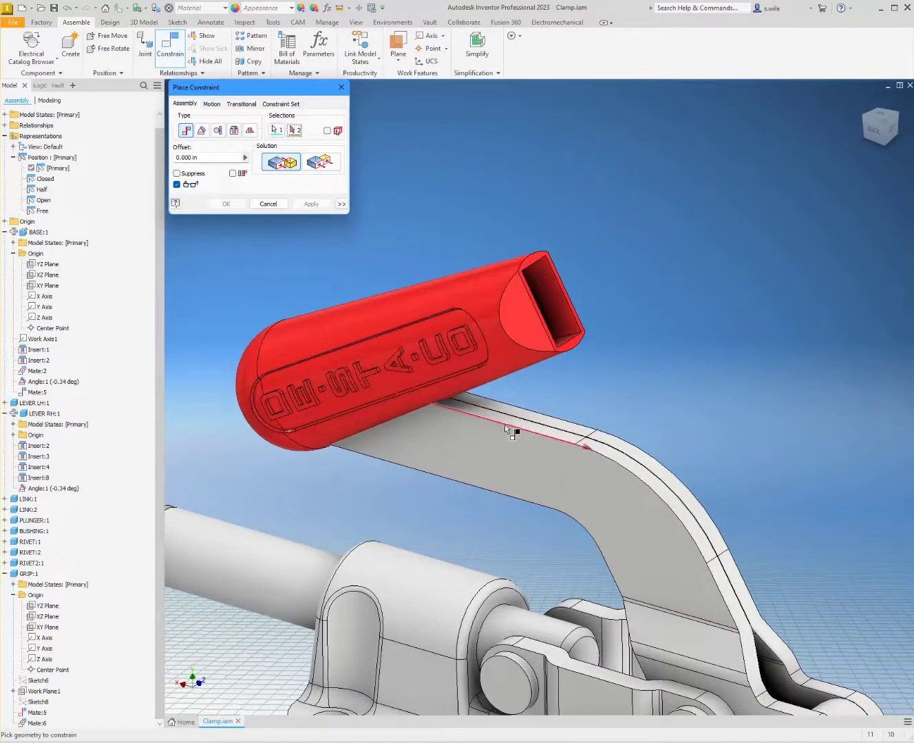
left_click(369, 315)
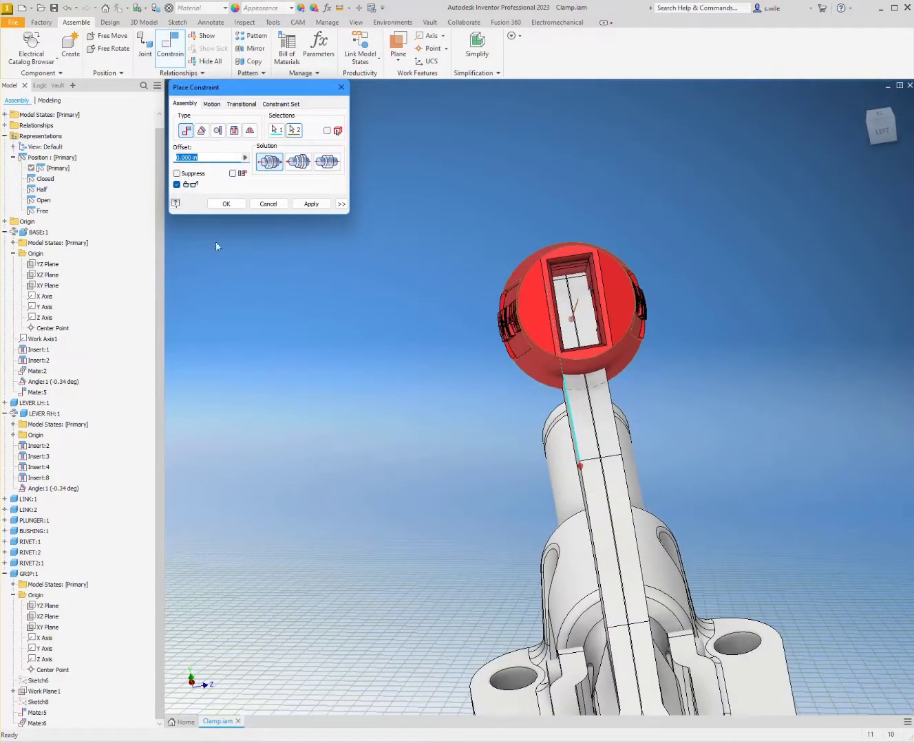
left_click(201, 130)
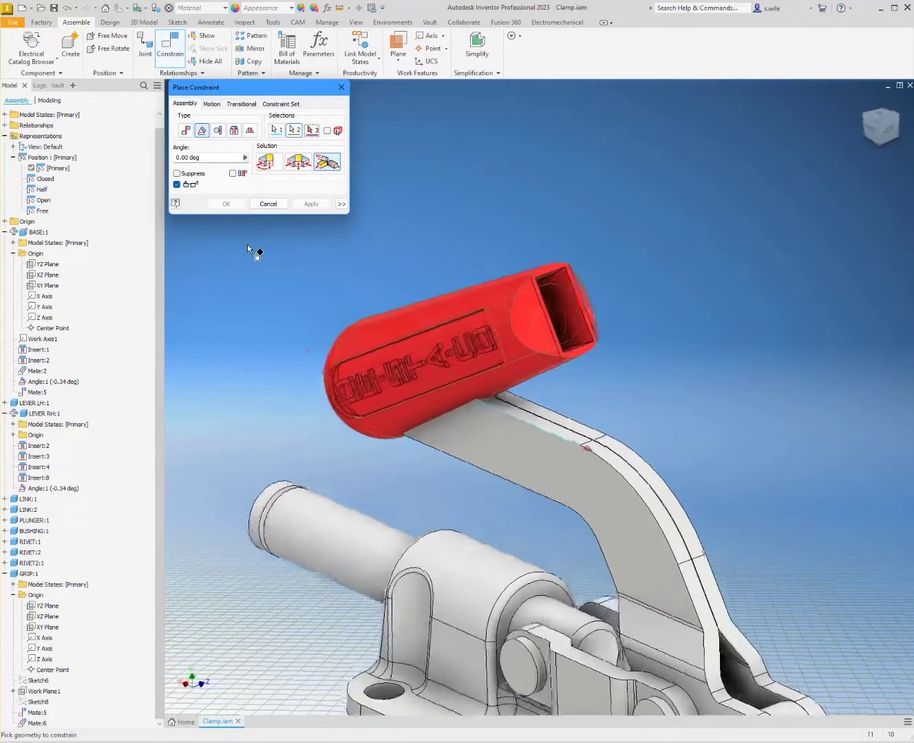
left_click(273, 131)
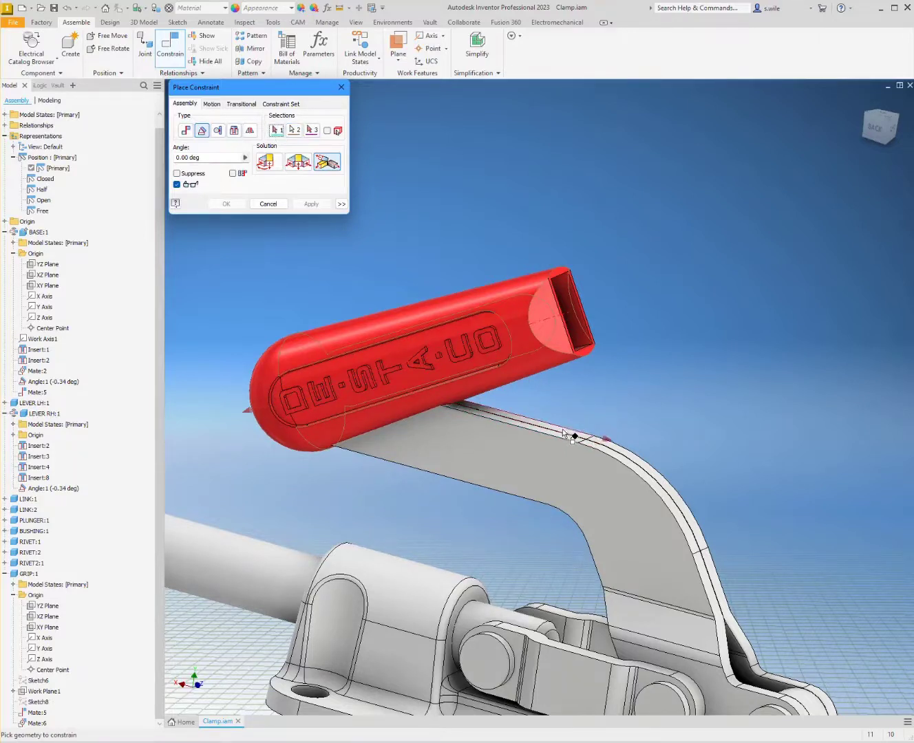
scroll(563, 433, "down", 2)
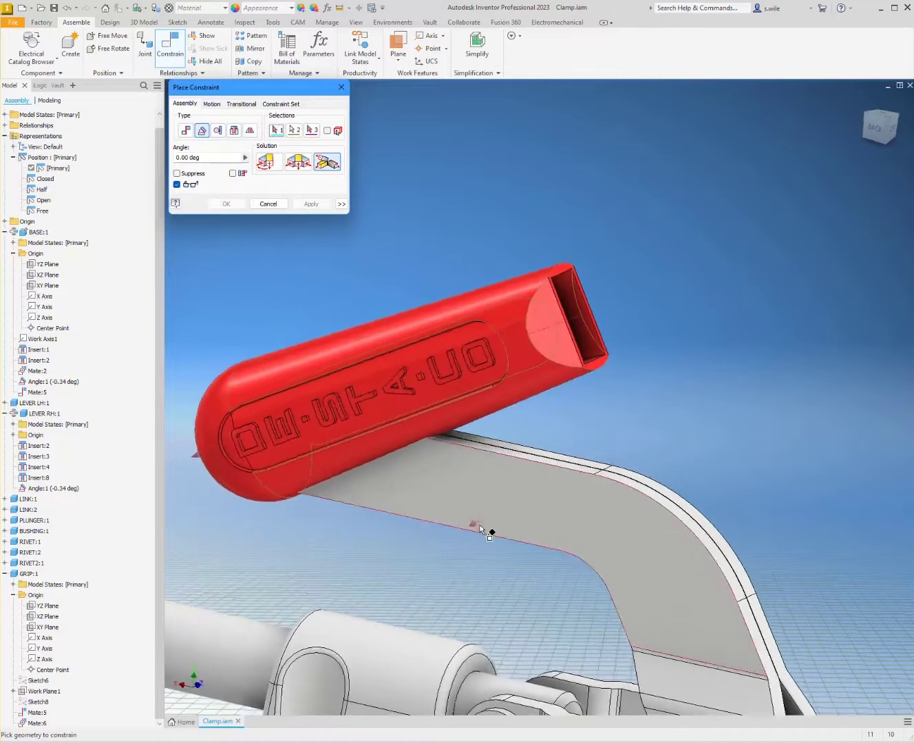
left_click(484, 533)
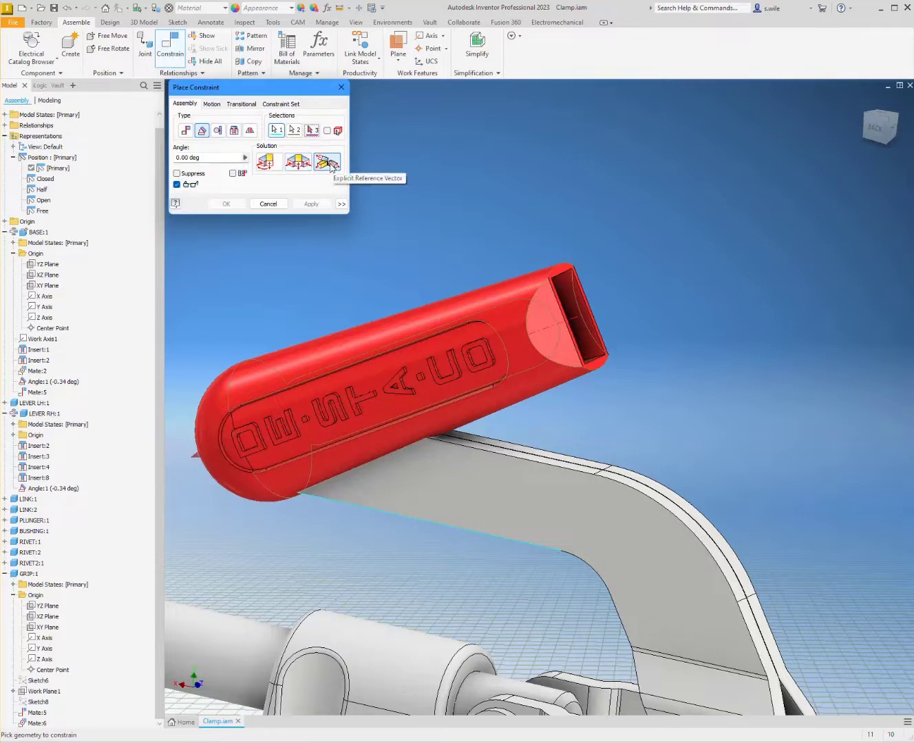
left_click(513, 502)
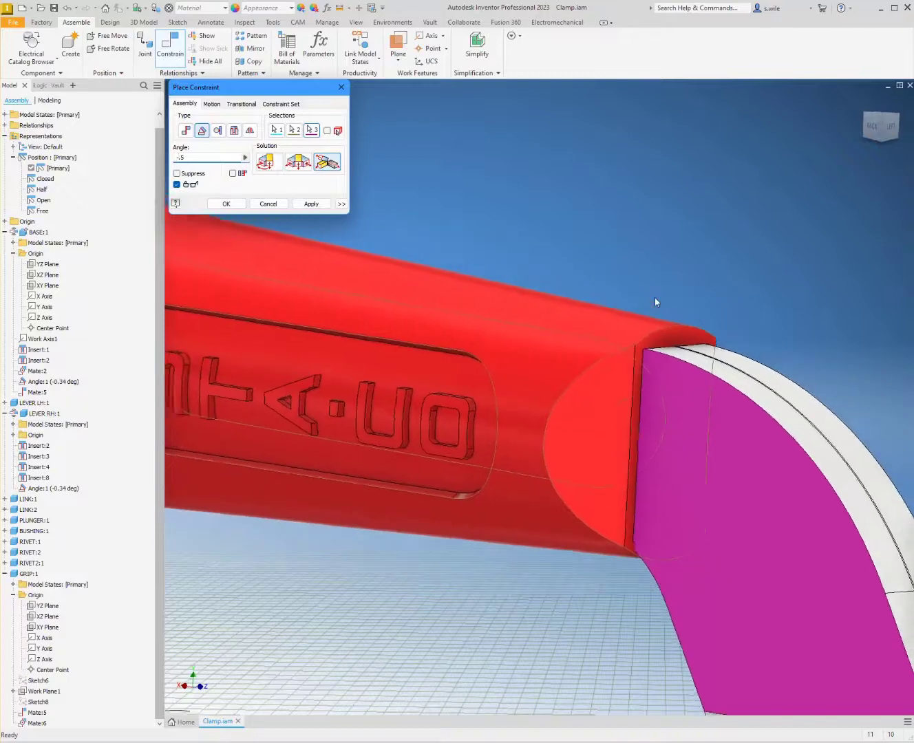
left_click(210, 205)
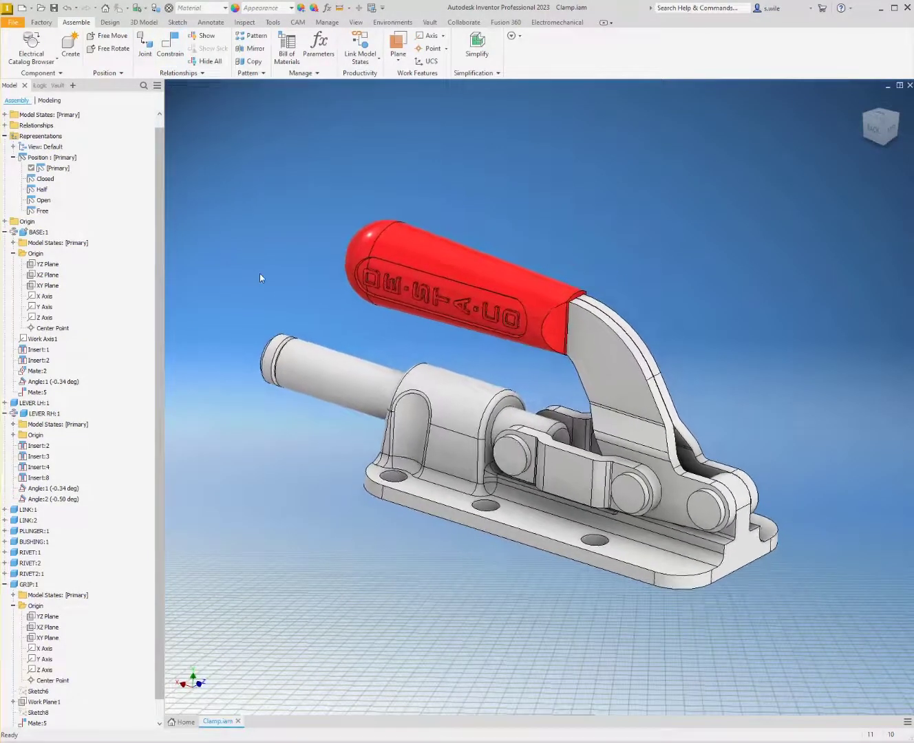
Step: Test the grip in the Closed, Half, Open and Free positional representations, return to the Primary position and restore the home view
double_click(39, 179)
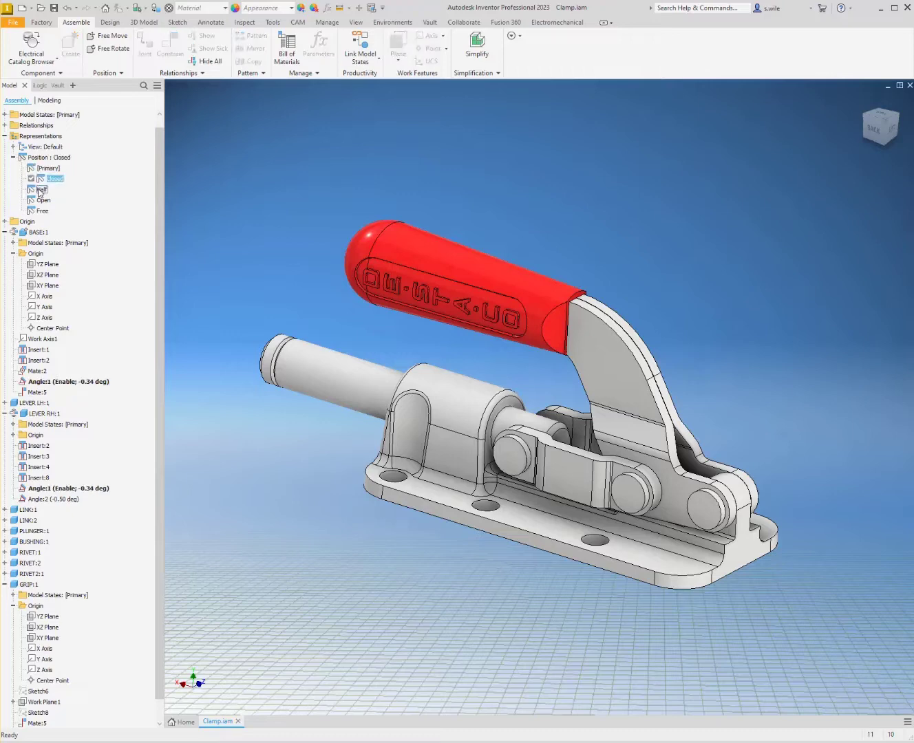
double_click(41, 190)
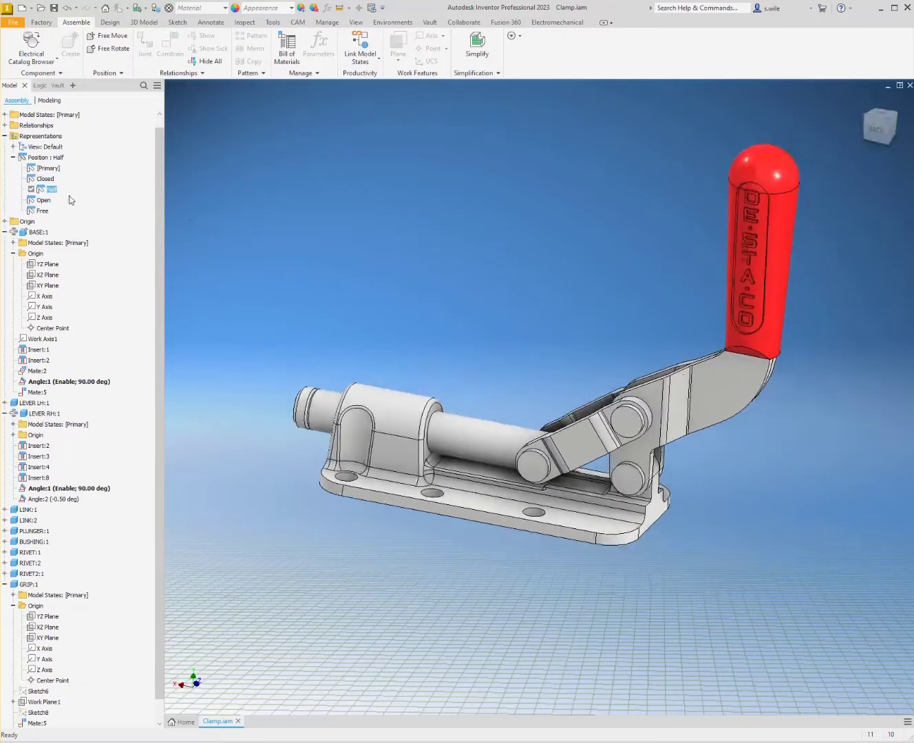
double_click(36, 201)
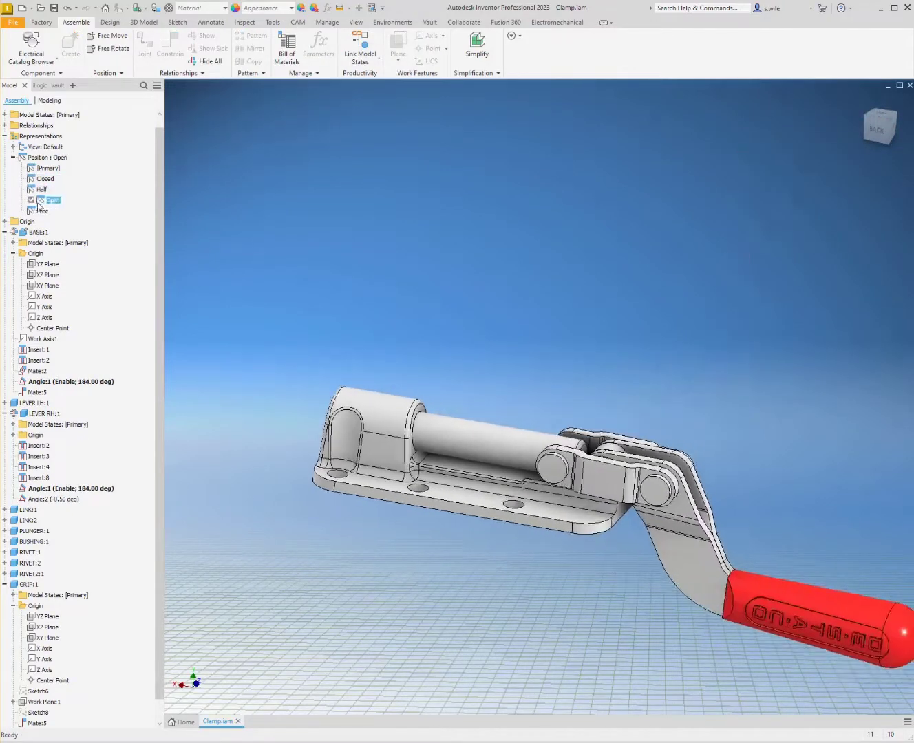
double_click(42, 179)
double_click(44, 188)
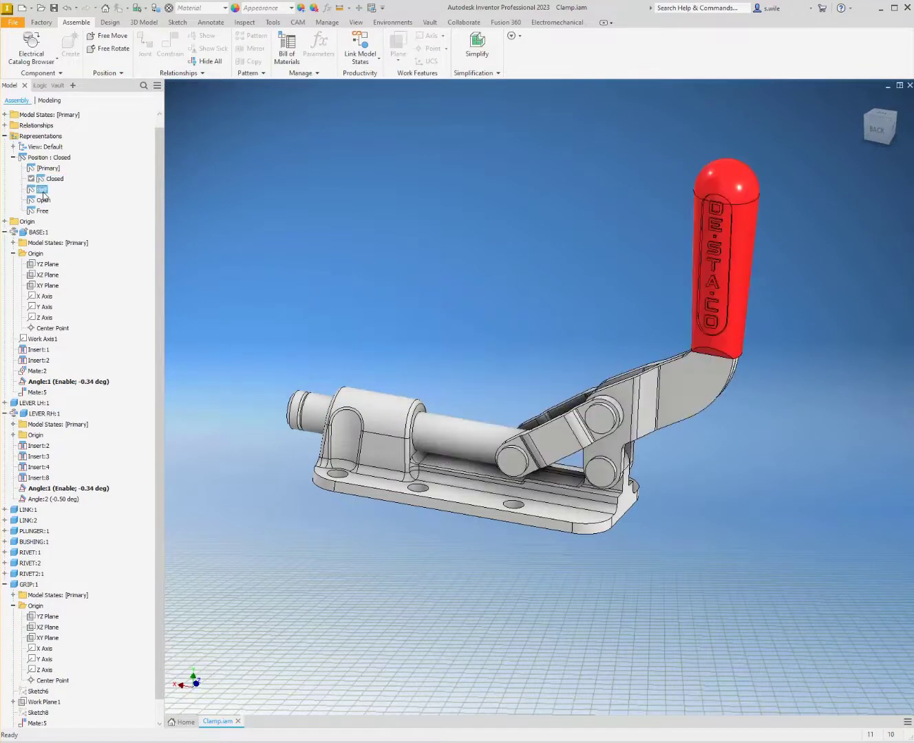
double_click(45, 181)
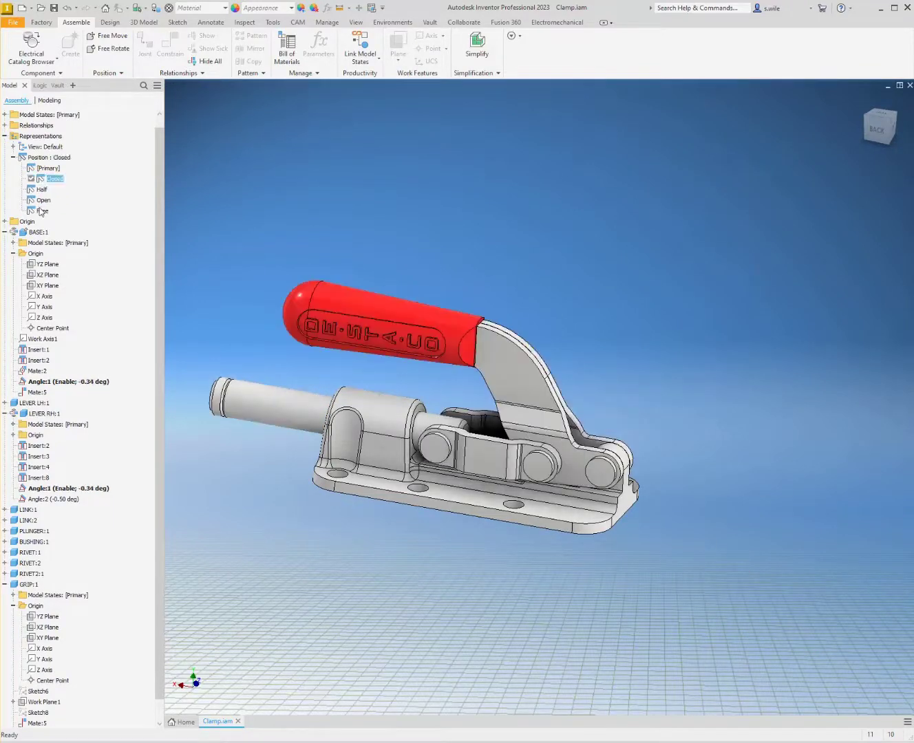
double_click(39, 211)
left_click_drag(340, 269, 377, 337)
double_click(47, 168)
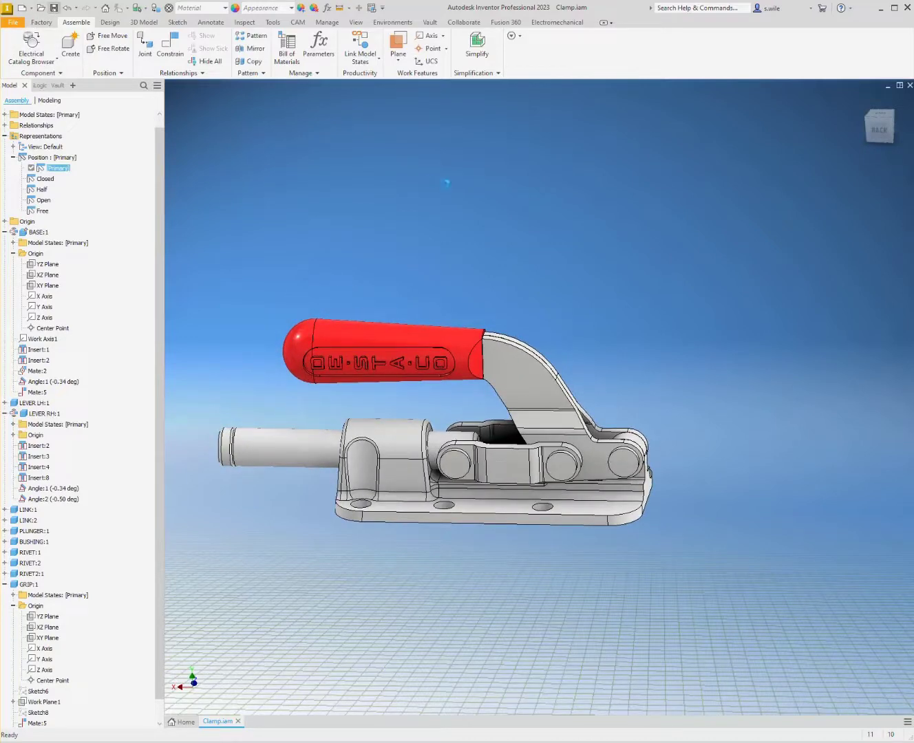
left_click(467, 220)
key("F6")
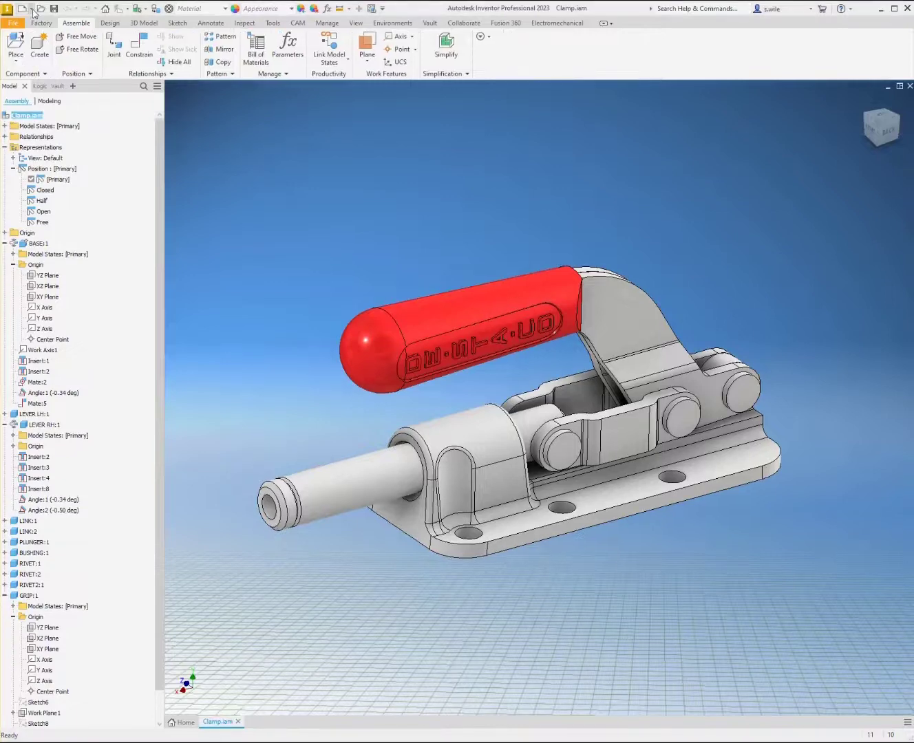
Step: Create a new assembly and place the Nightstand assembly in it, grounded at the origin
left_click(31, 10)
left_click(19, 32)
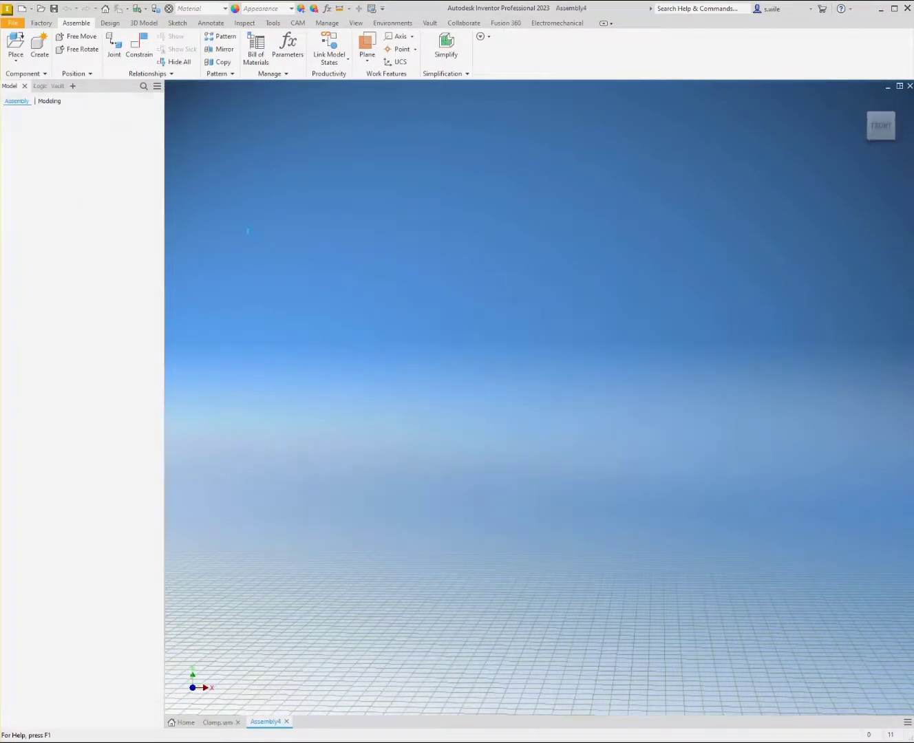
left_click(14, 43)
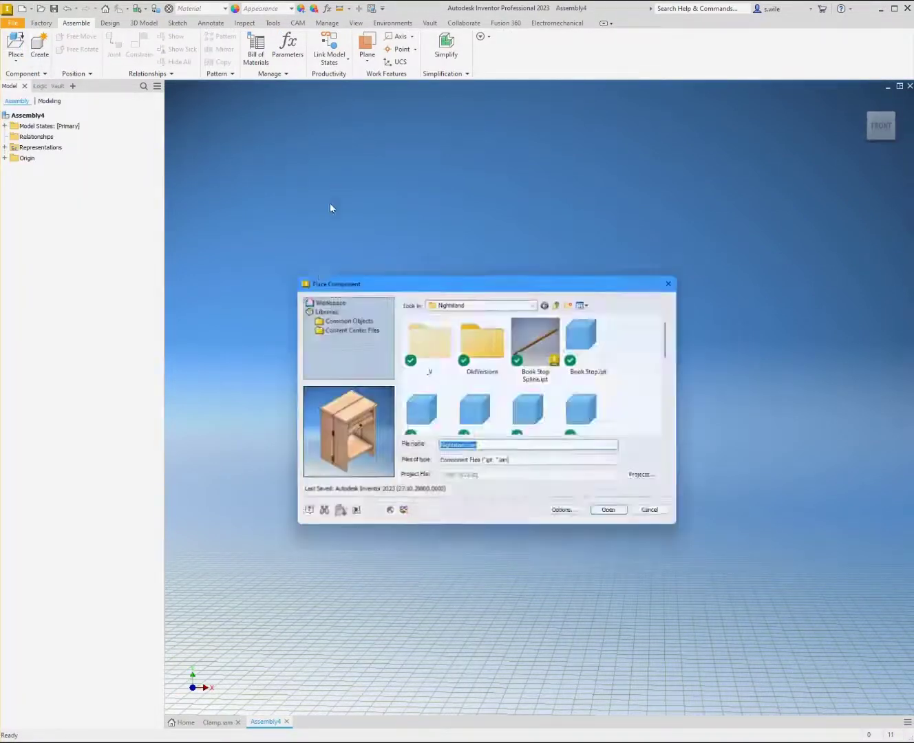
left_click(621, 518)
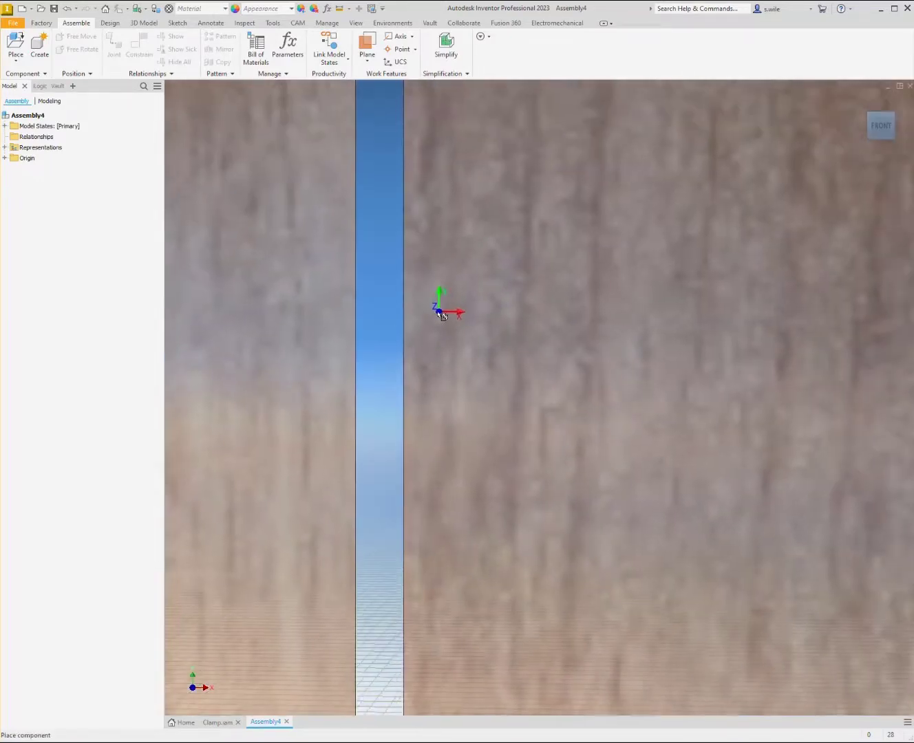
right_click(432, 316)
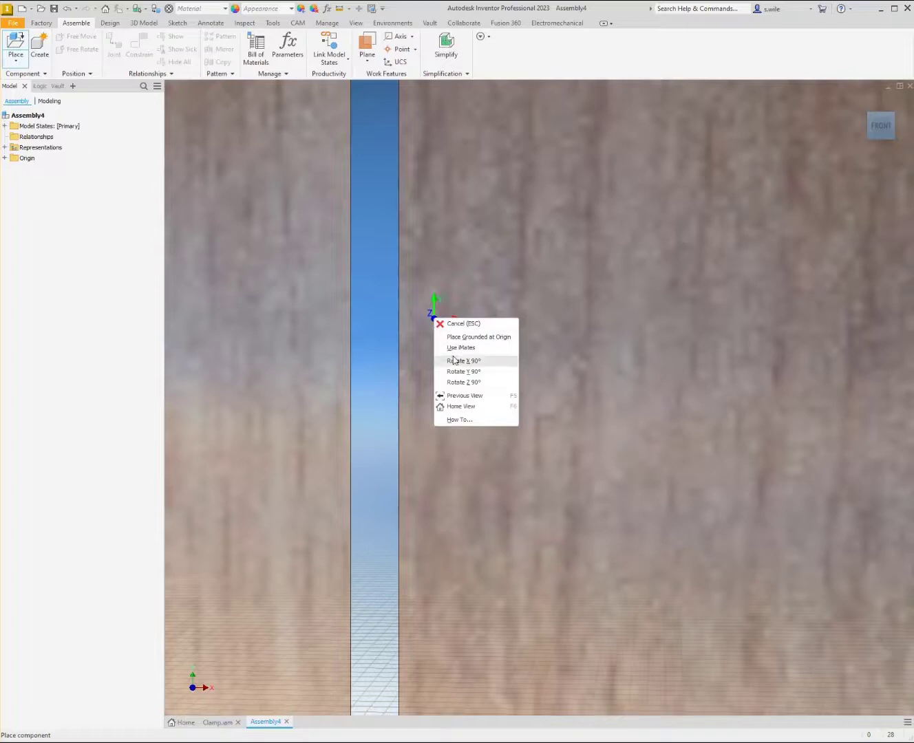
left_click(466, 337)
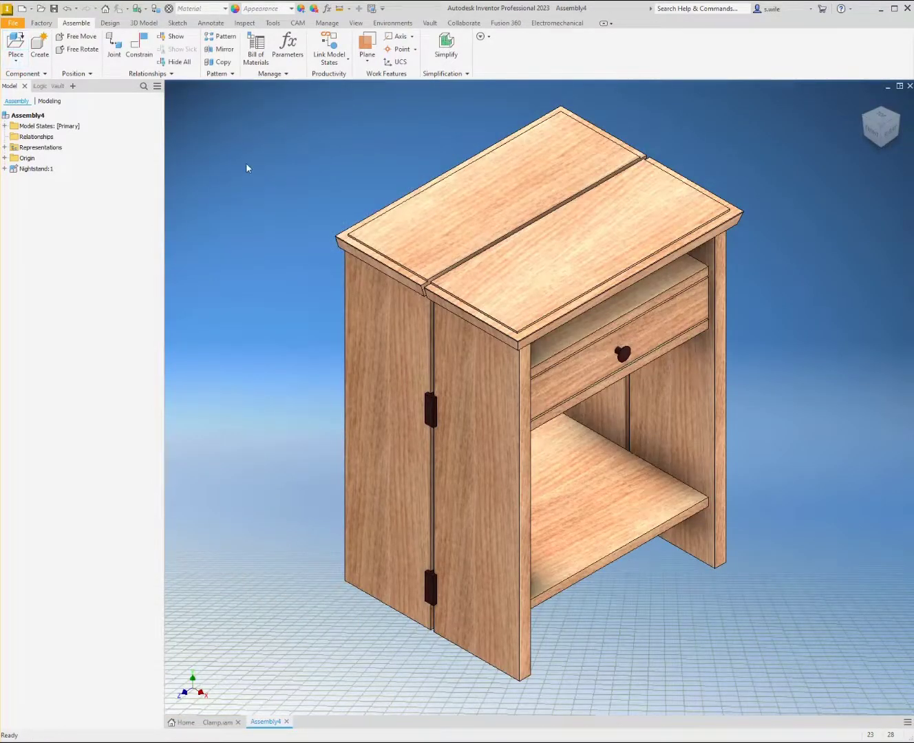
Step: Copy the complete Clamp.iam assembly and paste it into the new assembly beside the nightstand
left_click(225, 722)
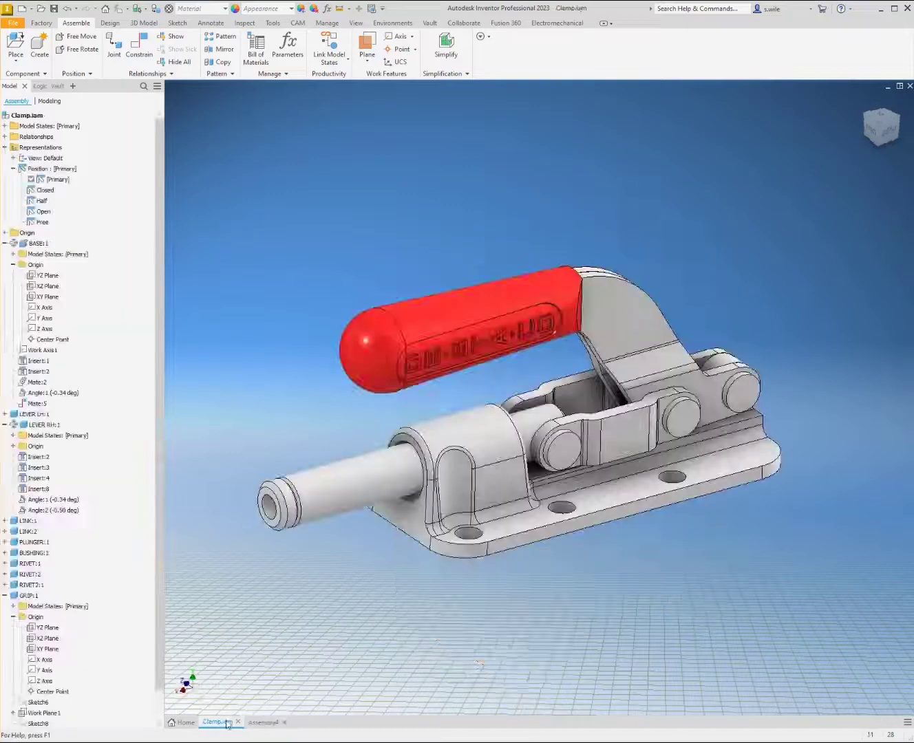
right_click(27, 117)
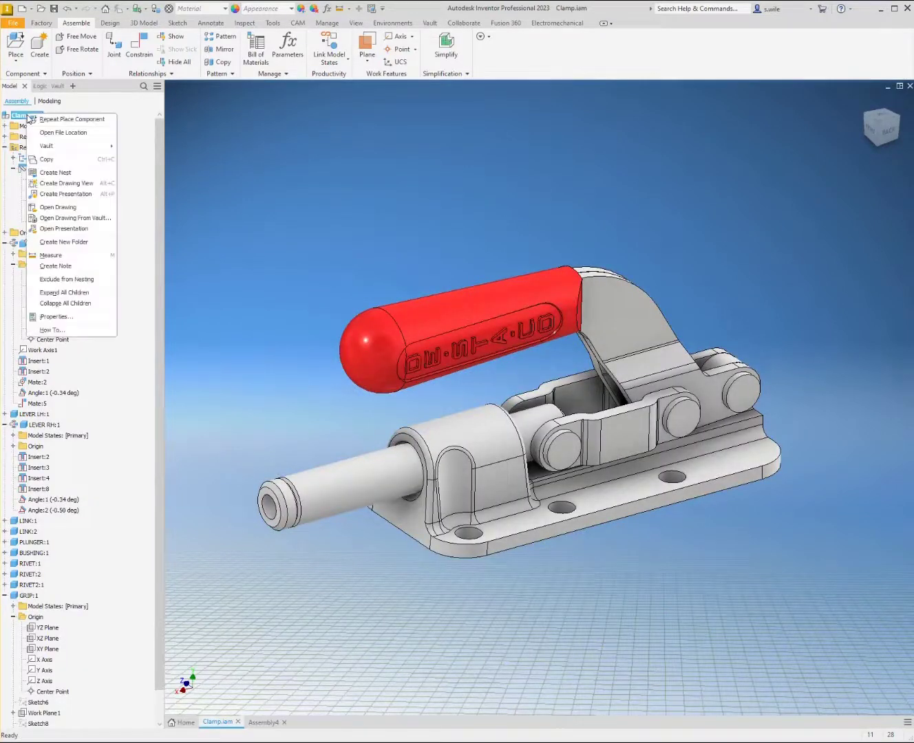
left_click(42, 159)
left_click(264, 722)
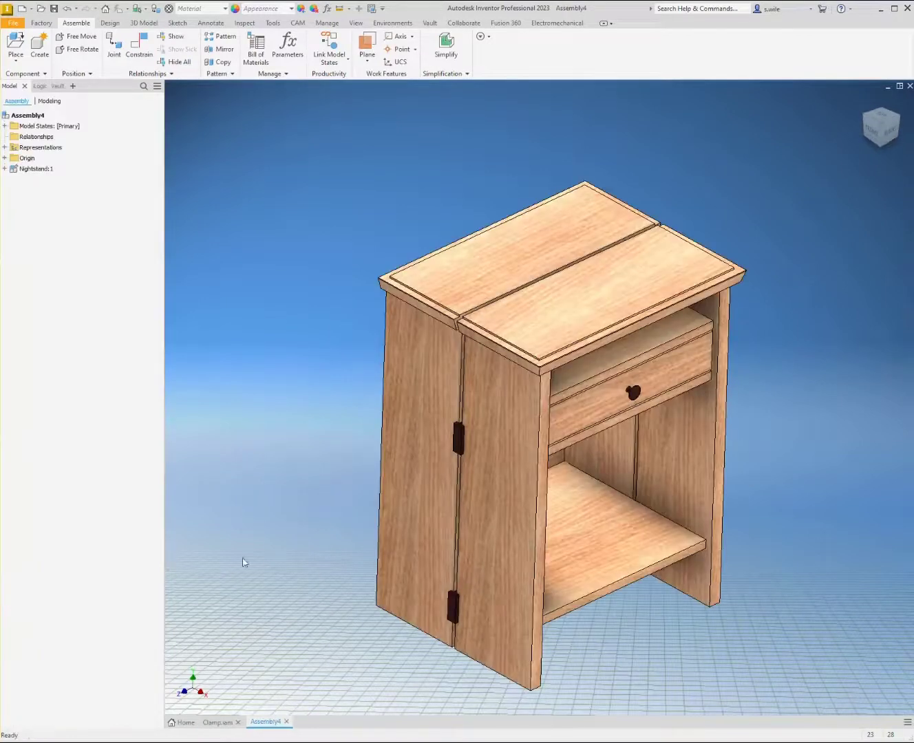
right_click(278, 357)
left_click(293, 373)
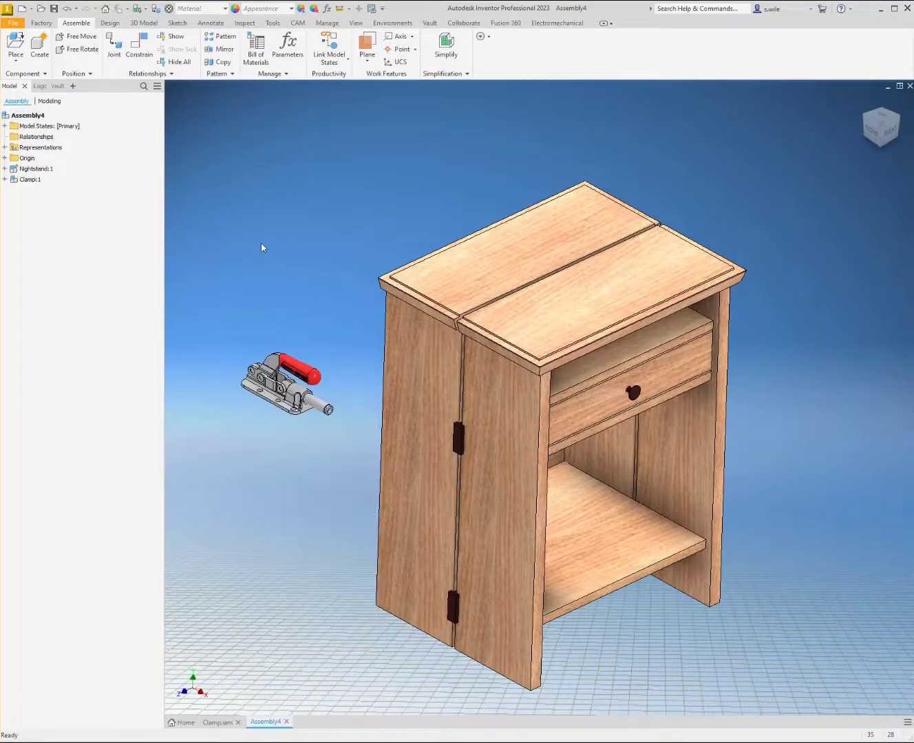
Step: Add three more instances of the clamp beside the nightstand
left_click_drag(26, 181, 238, 188)
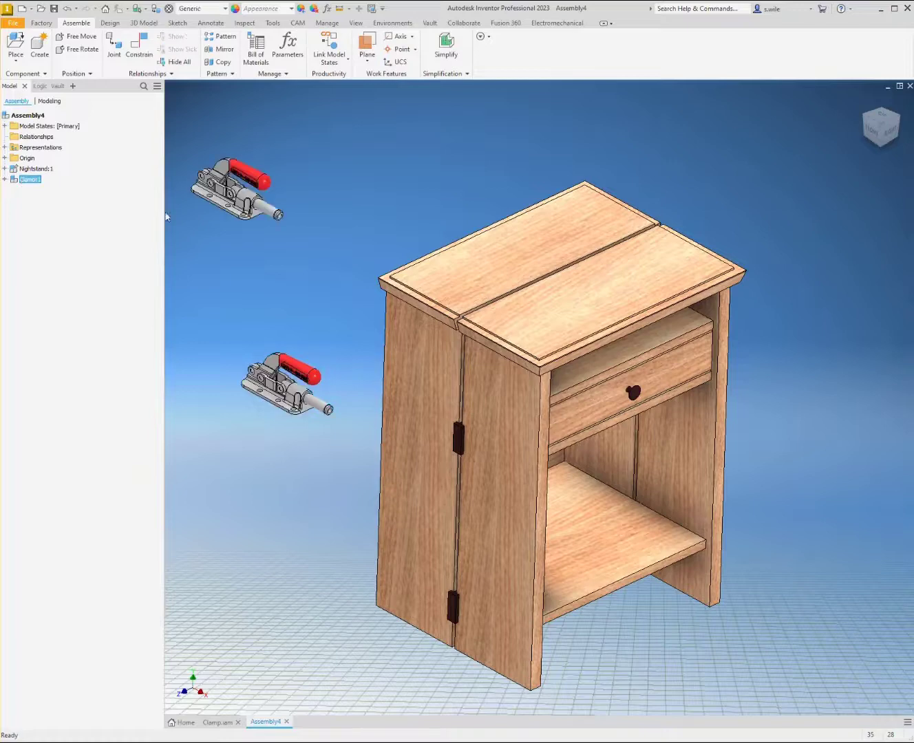
left_click_drag(31, 191, 273, 257)
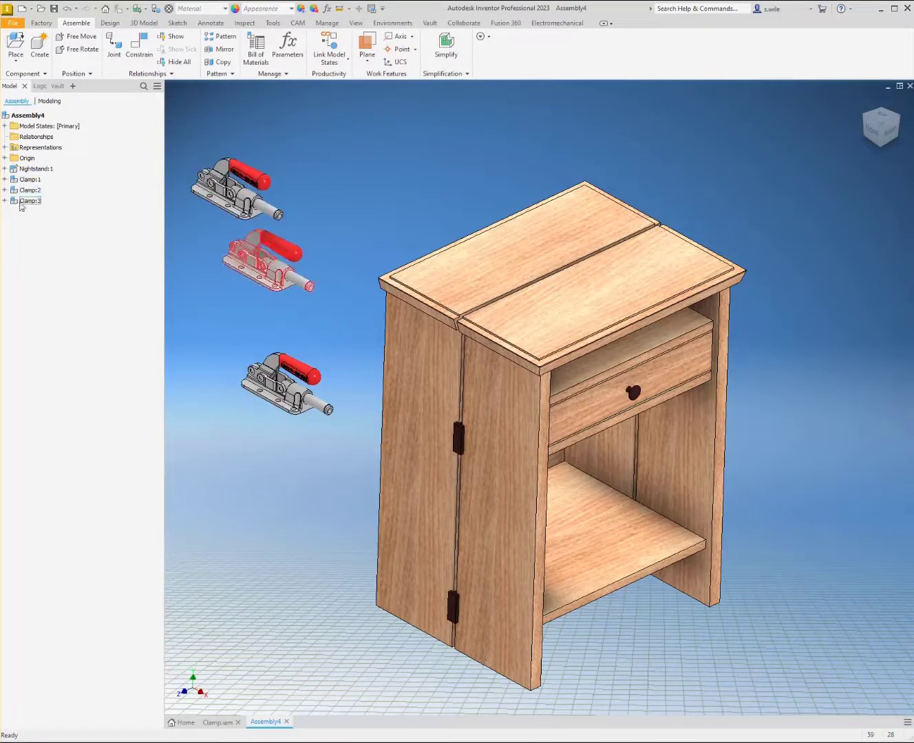
left_click_drag(23, 201, 372, 184)
Step: Constrain the undersides of two neighbouring clamp bases flush with each other at 0.000 in offset
key("c")
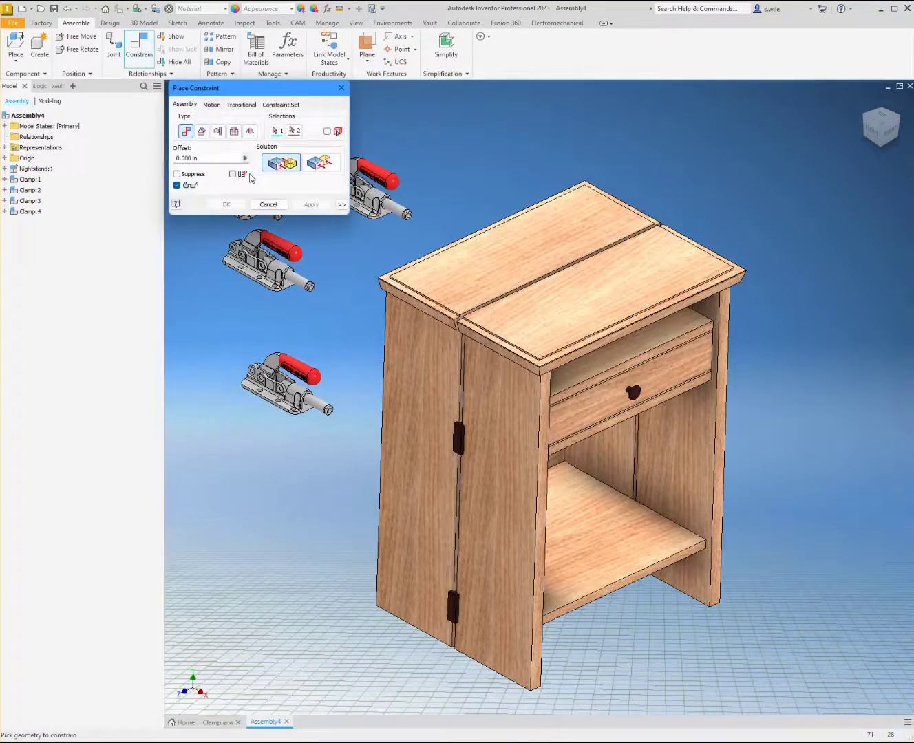
left_click(320, 167)
middle_click_drag(334, 277, 382, 425, "shift")
left_click(383, 426)
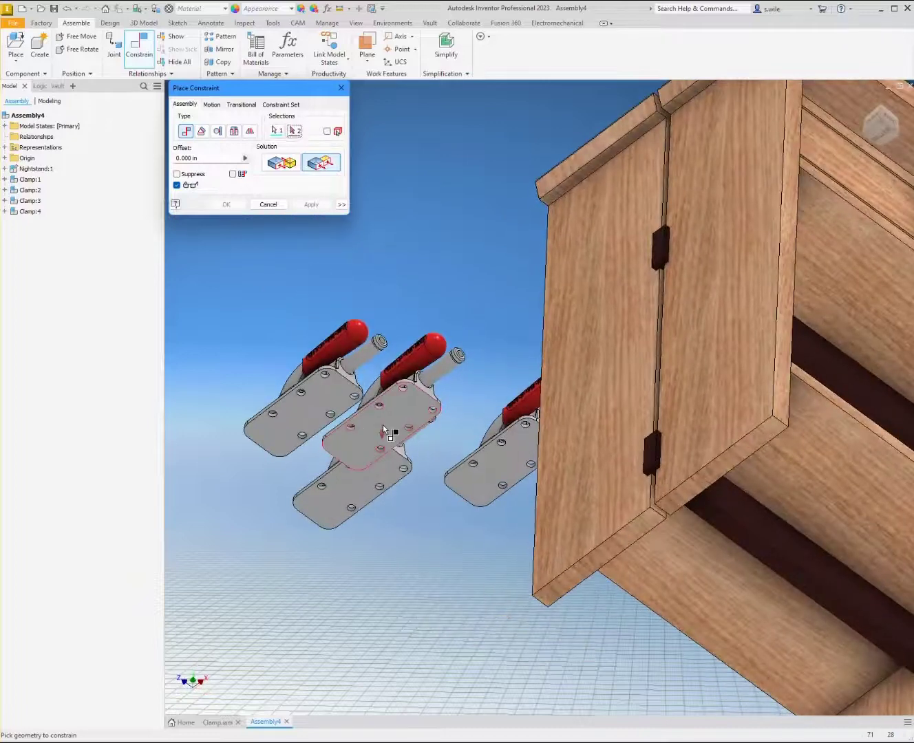
left_click(372, 485)
key("Return")
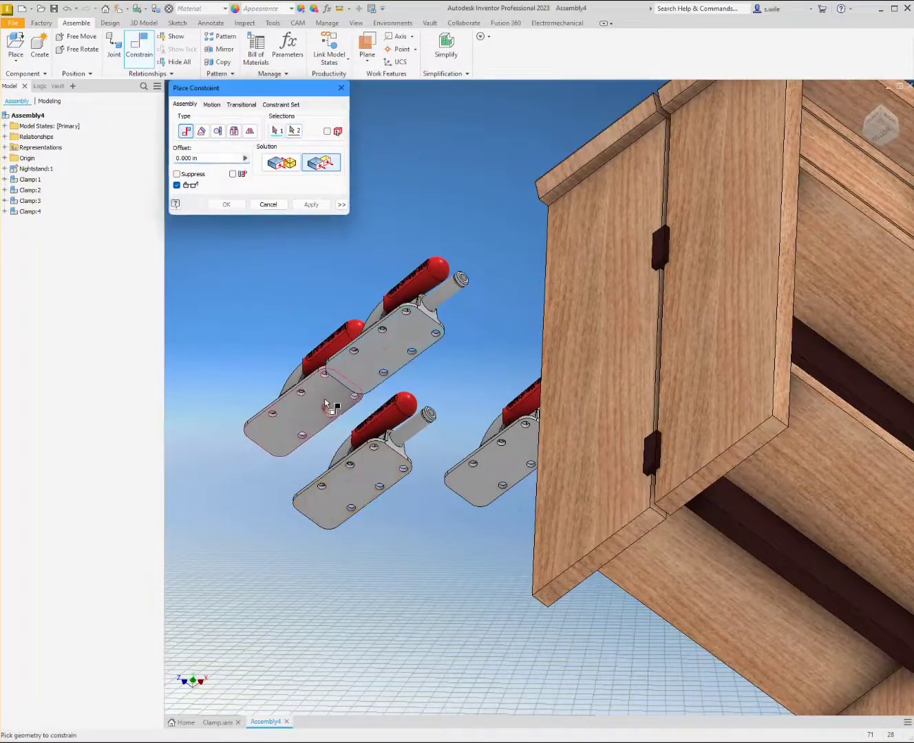
Step: Mate the underside of the clamp nearest the nightstand to the nightstand's top face at 0.000 in offset
left_click(480, 461)
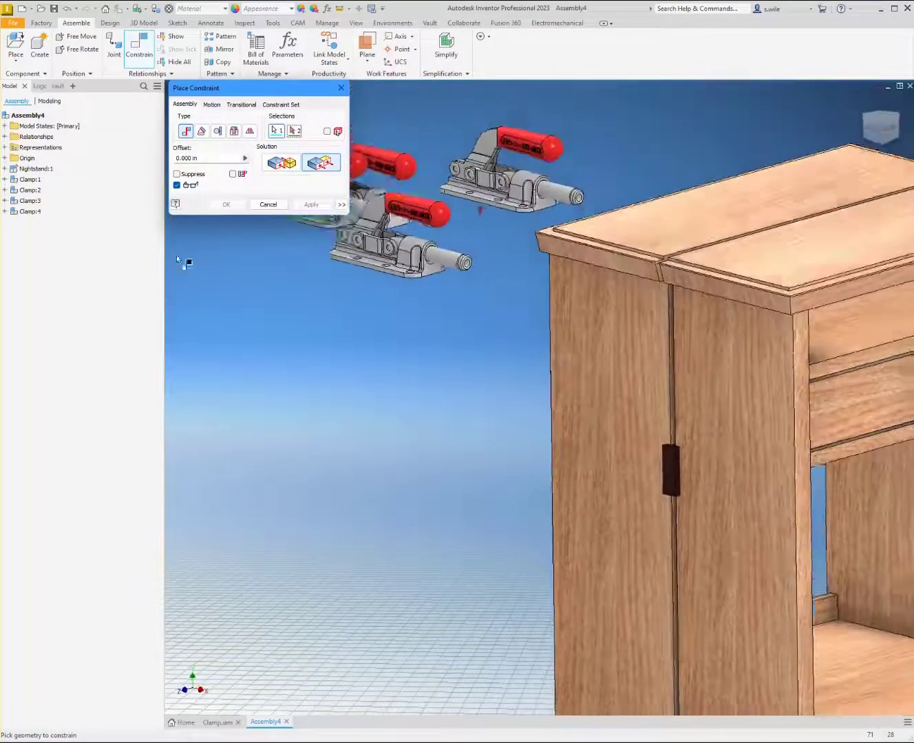
left_click(293, 165)
left_click(626, 238)
key("Return")
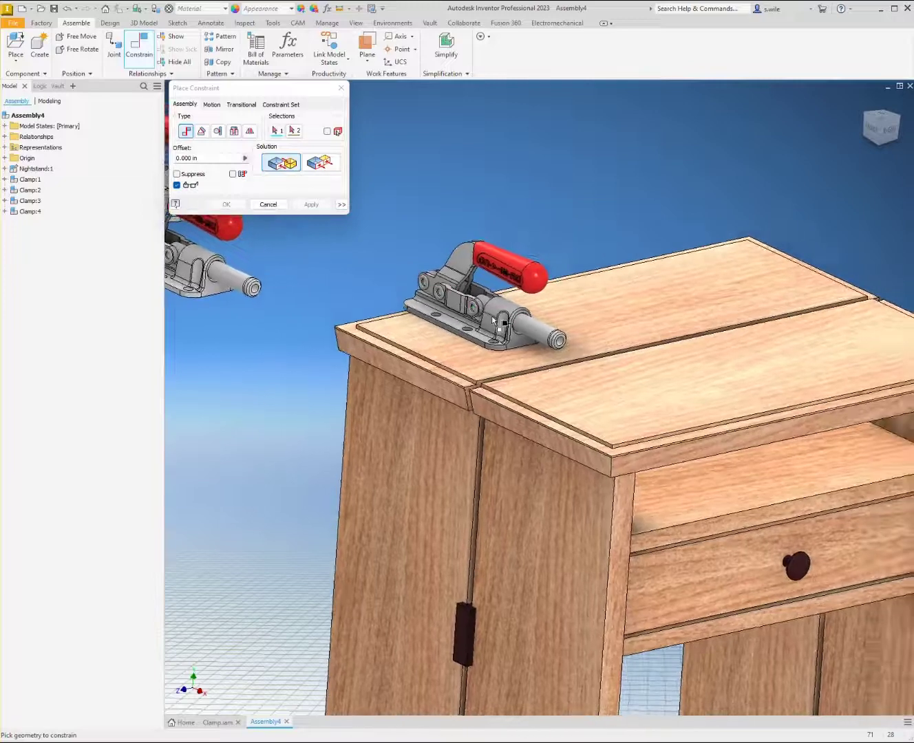
Step: Constrain the clamp base's long side flush with the end face of the nightstand top's raised panel at 0.000 in offset
left_click(319, 161)
scroll(392, 310, "up", 5)
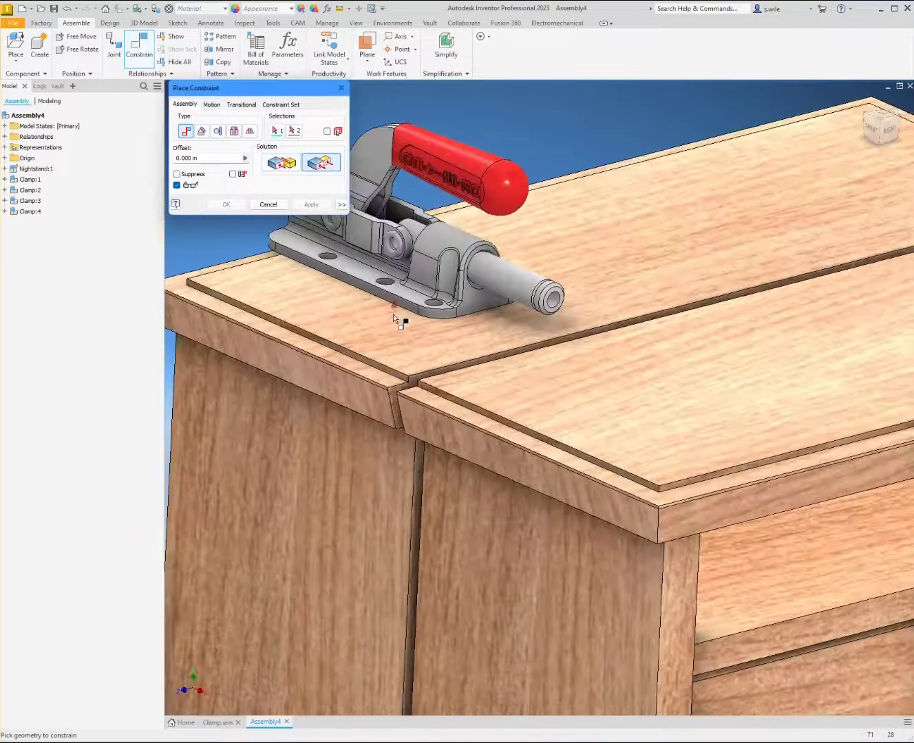
left_click(393, 302)
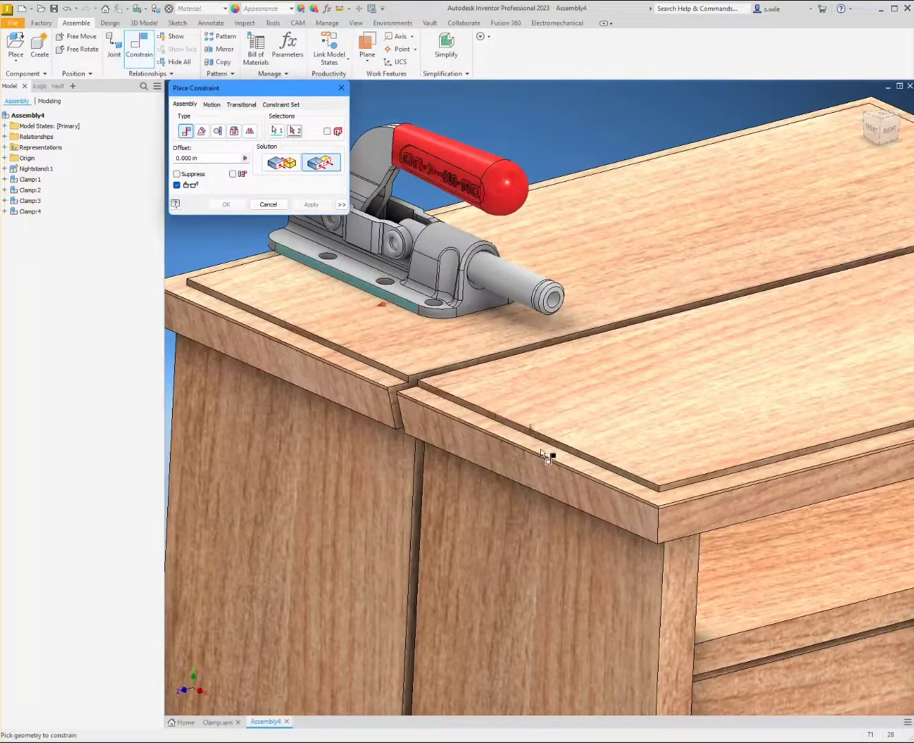
left_click(622, 474)
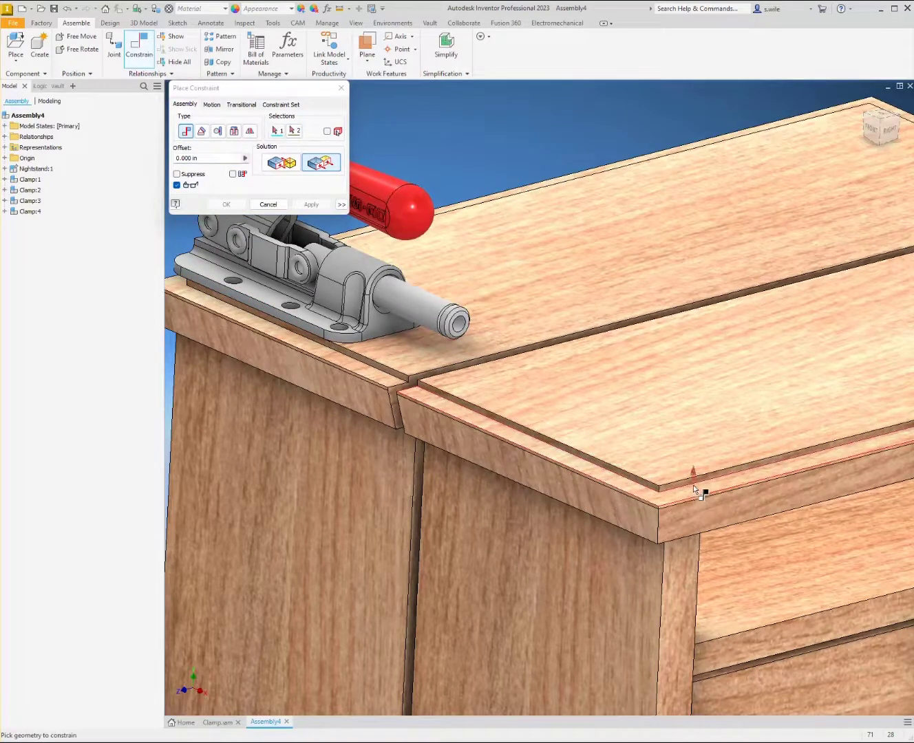
Step: Mate the lower edge of the clamp base's plunger end to the raised panel's drawer-knob side at 0.000 in offset
scroll(685, 484, "up", 5)
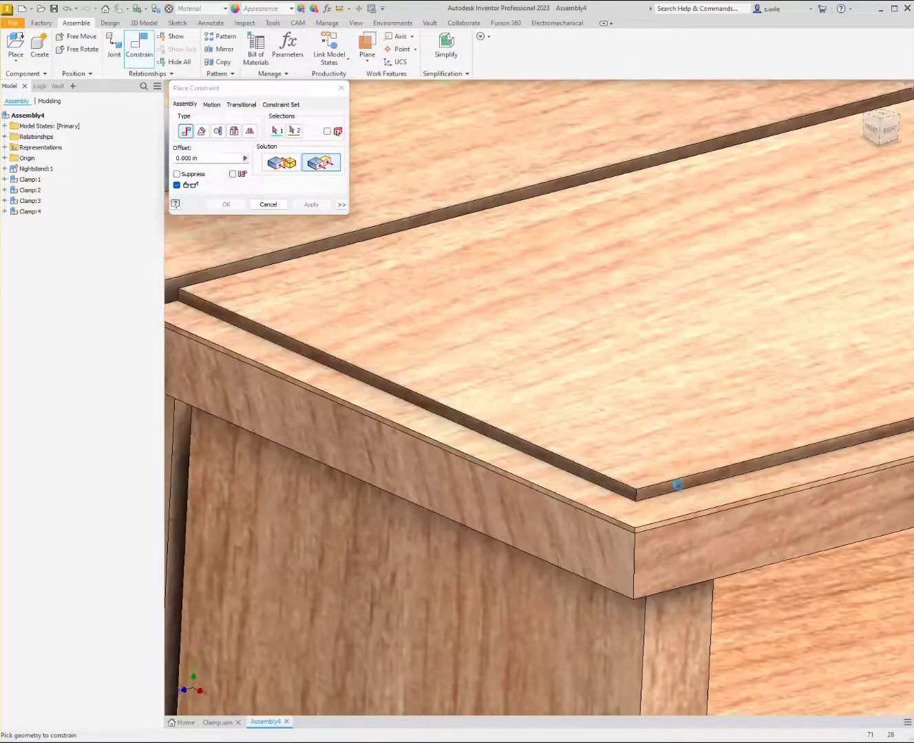
scroll(632, 488, "down", 5)
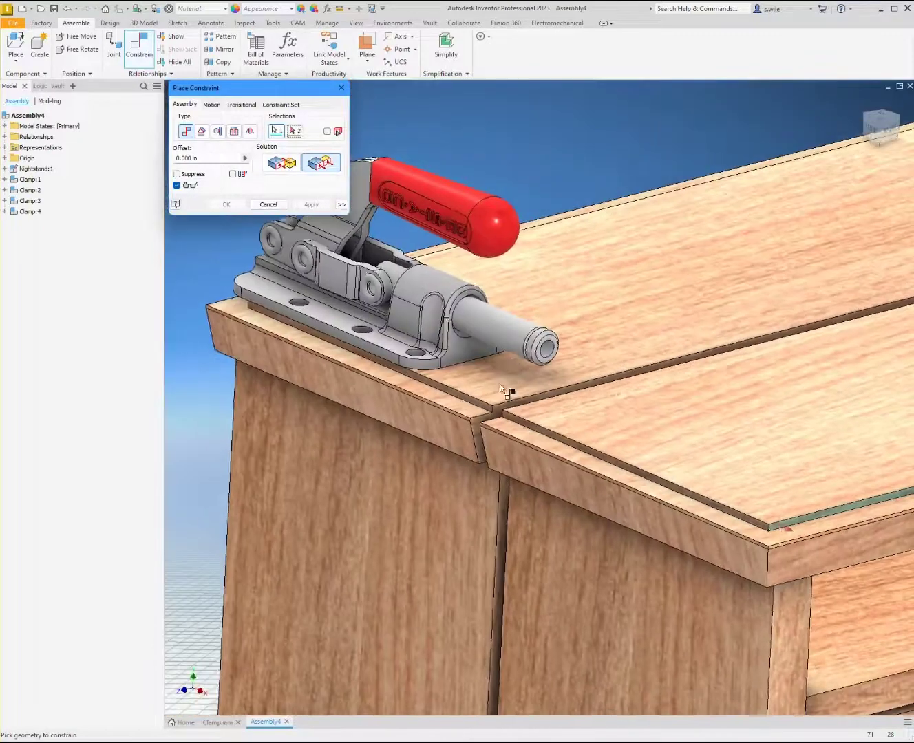
left_click(491, 351)
left_click(291, 170)
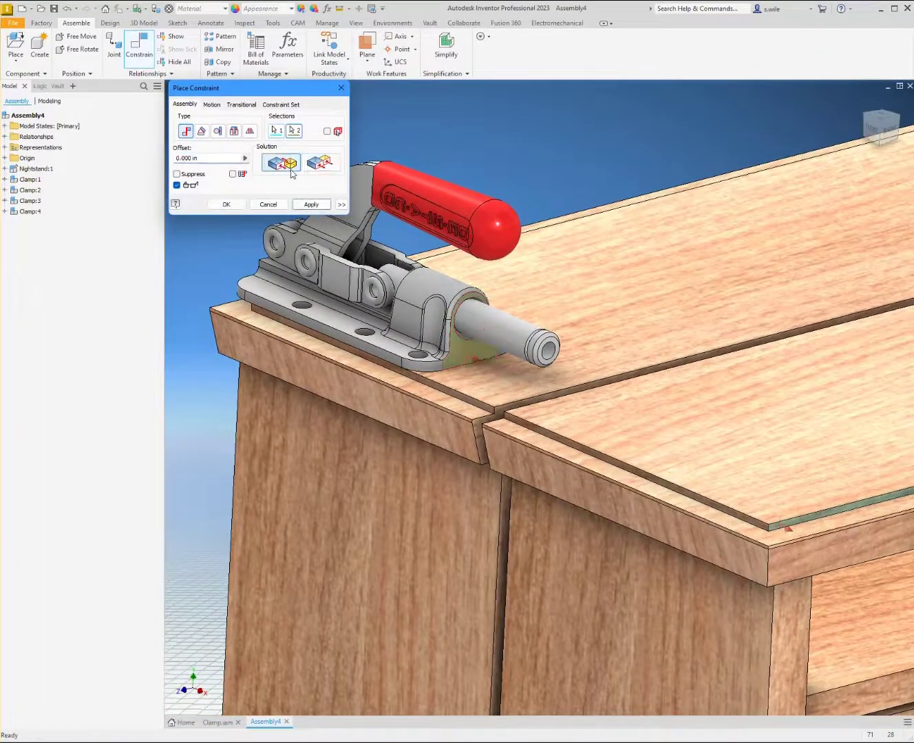
middle_click_drag(282, 237, 325, 300, "shift")
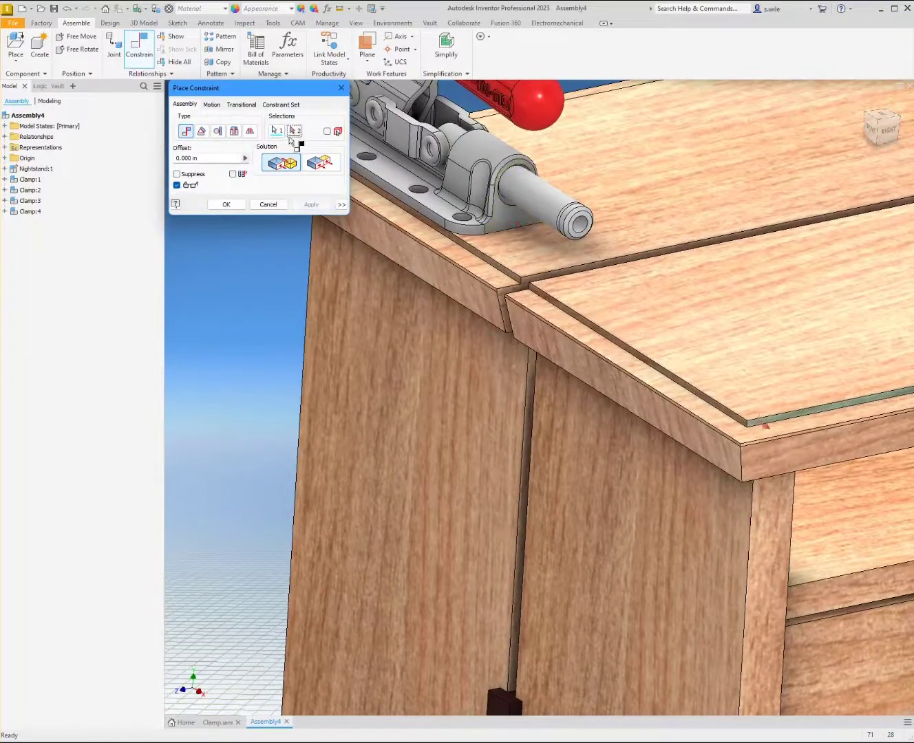
left_click(502, 231)
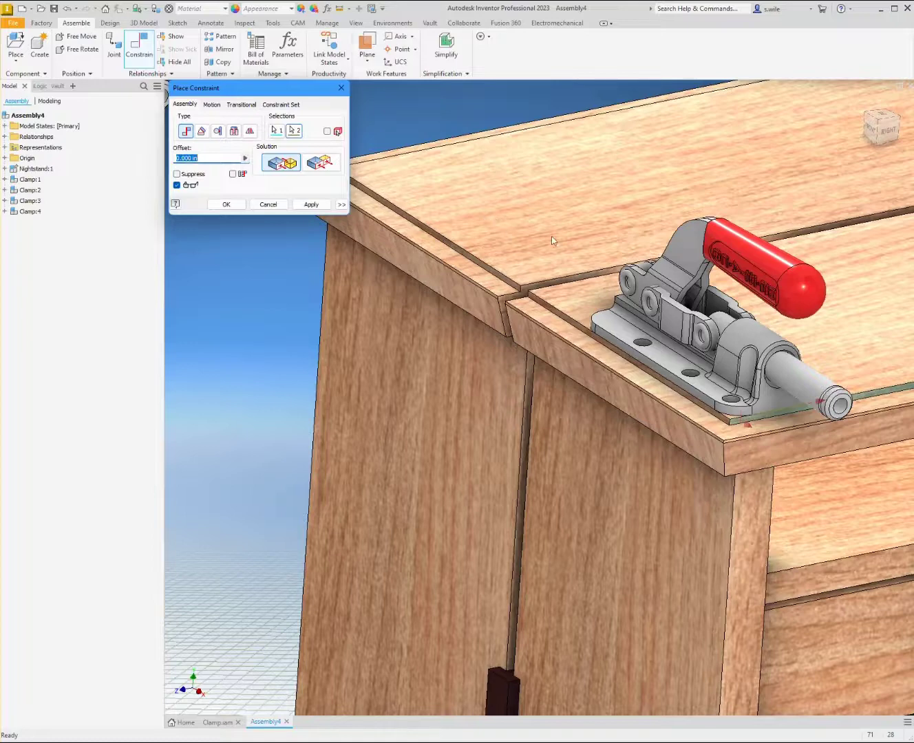
left_click(312, 204)
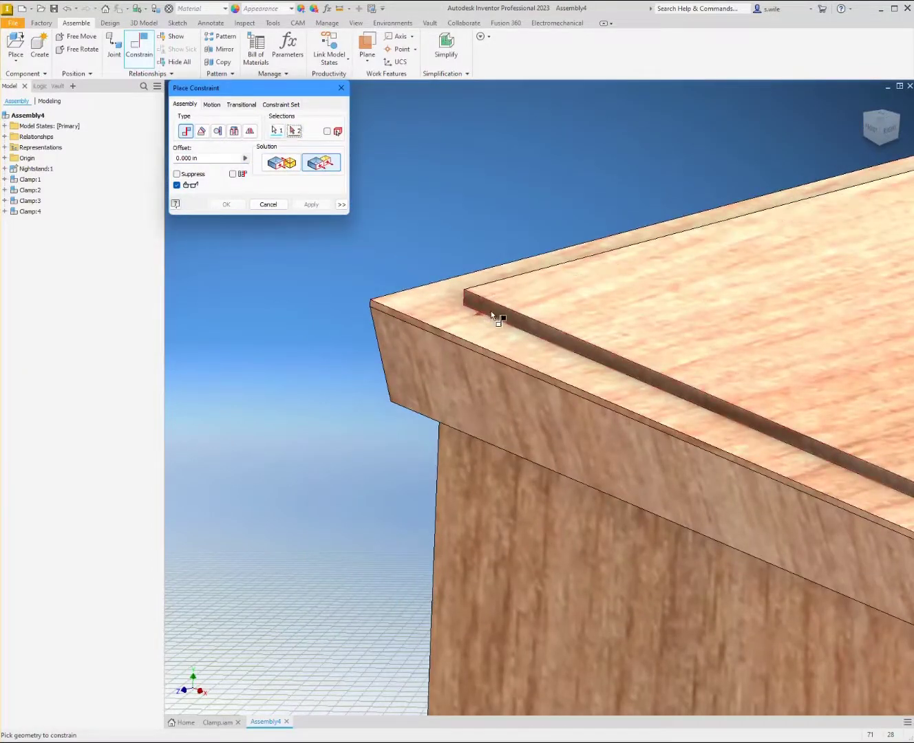
Step: Constrain a second clamp base's long side flush with the raised panel's end face on the nightstand's rear half at 0.000 in offset
left_click(491, 316)
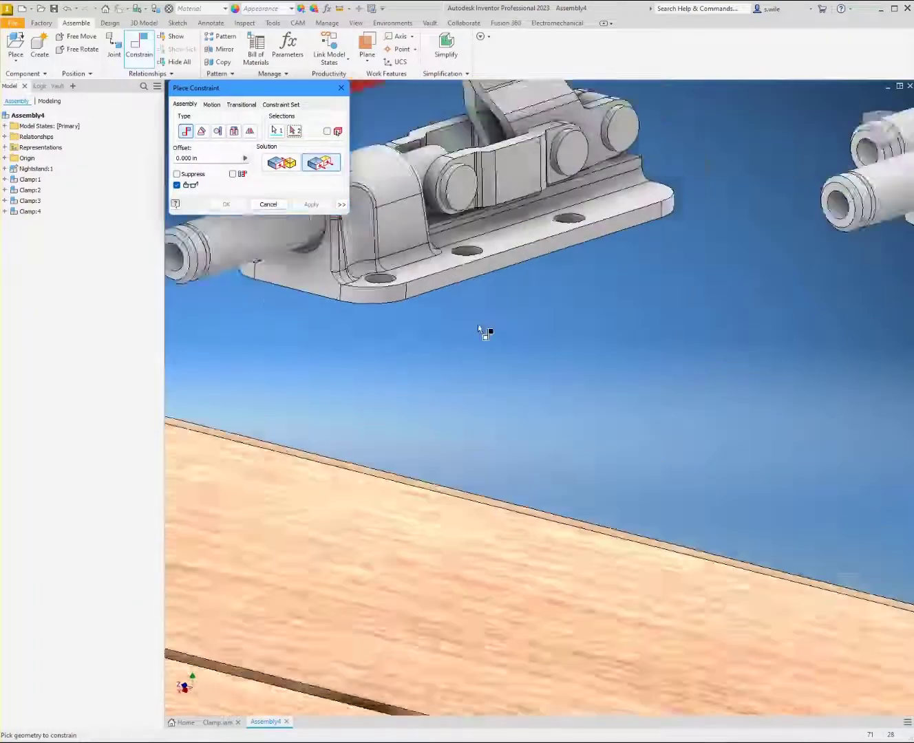
left_click(473, 241)
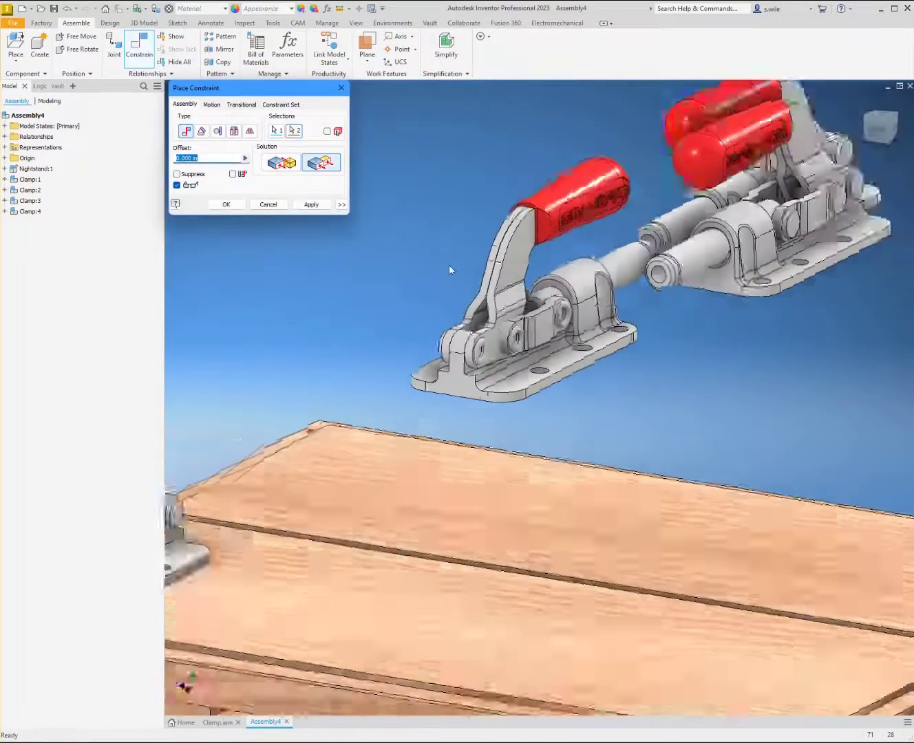
left_click(311, 204)
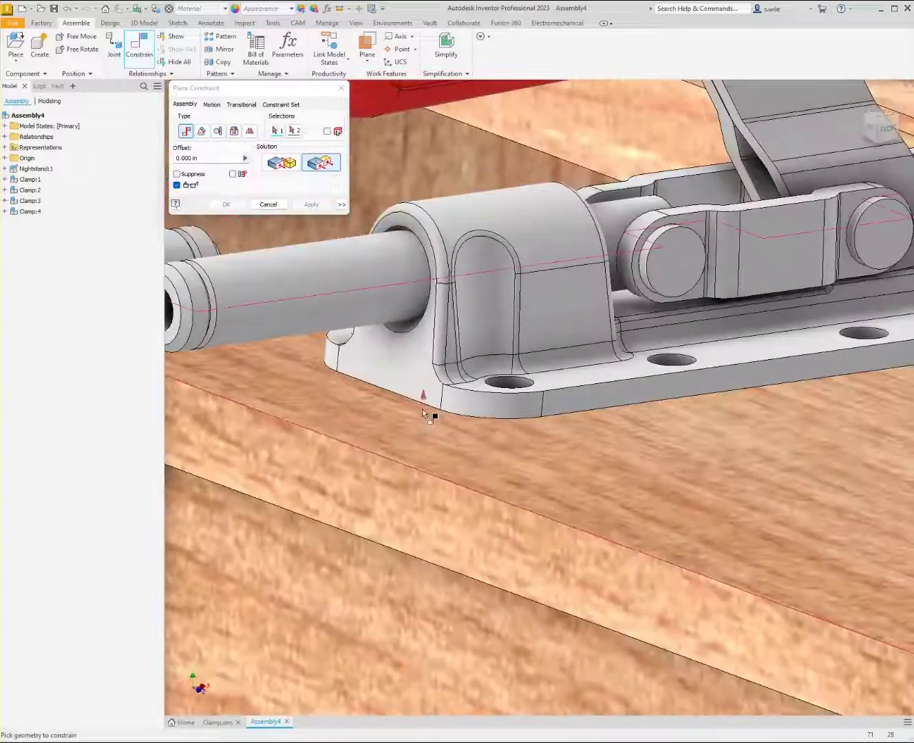
Step: Mate the lower plunger-end edge of the second clamp's base to the raised panel's rear side at 0.000 in offset
left_click(287, 159)
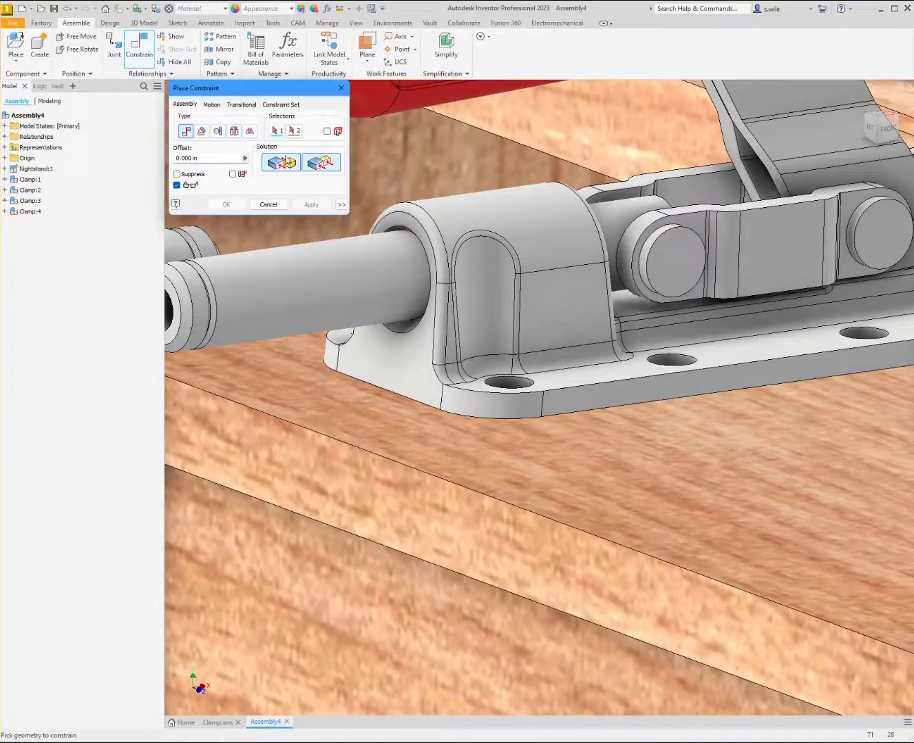
left_click(385, 396)
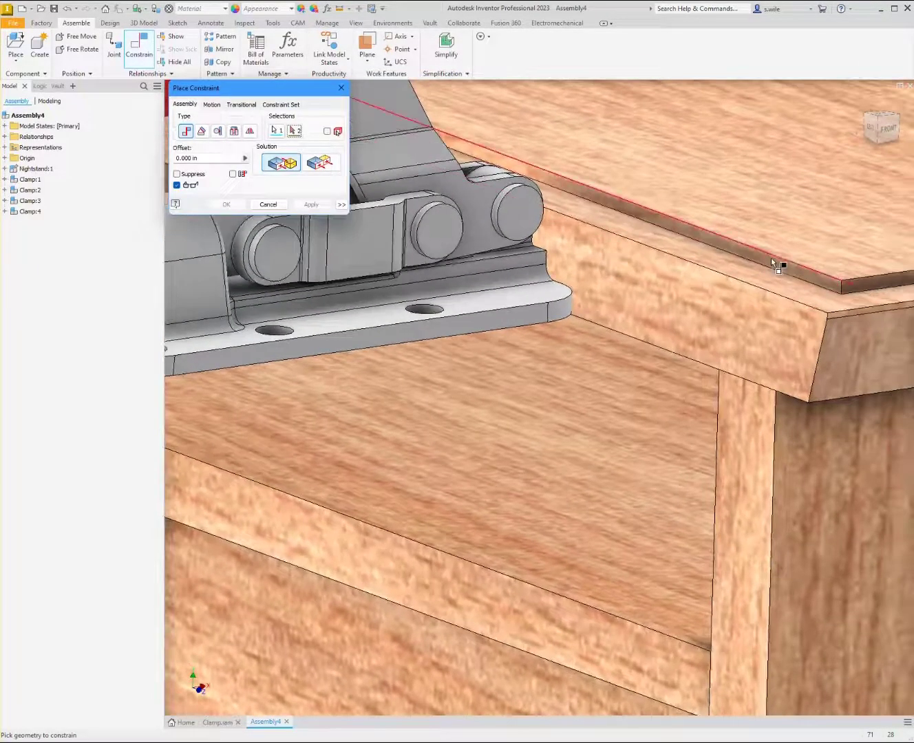
left_click(771, 260)
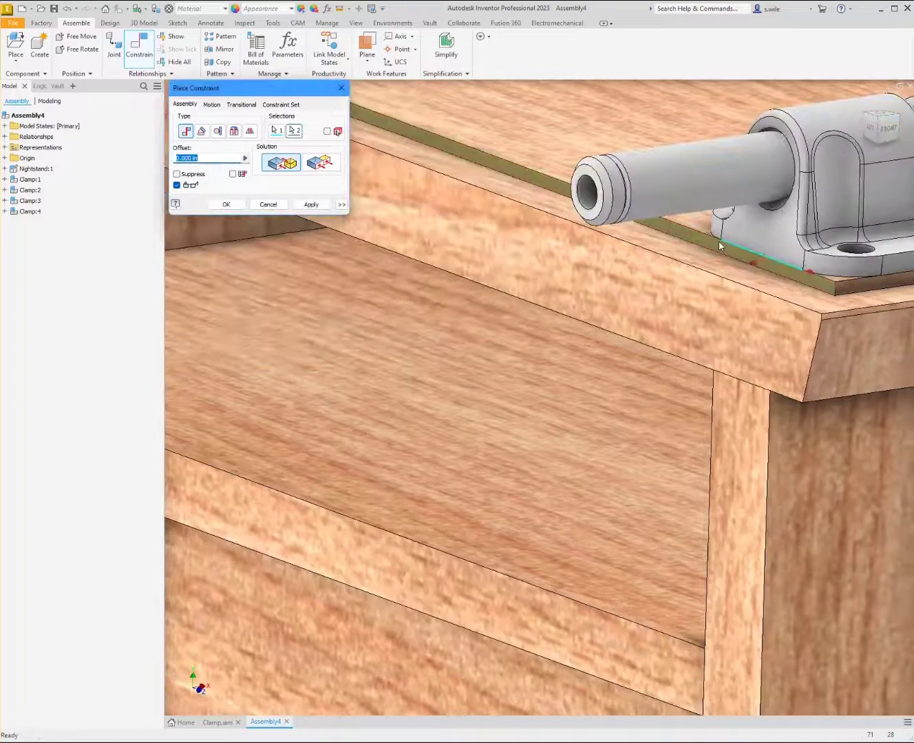
key("Return")
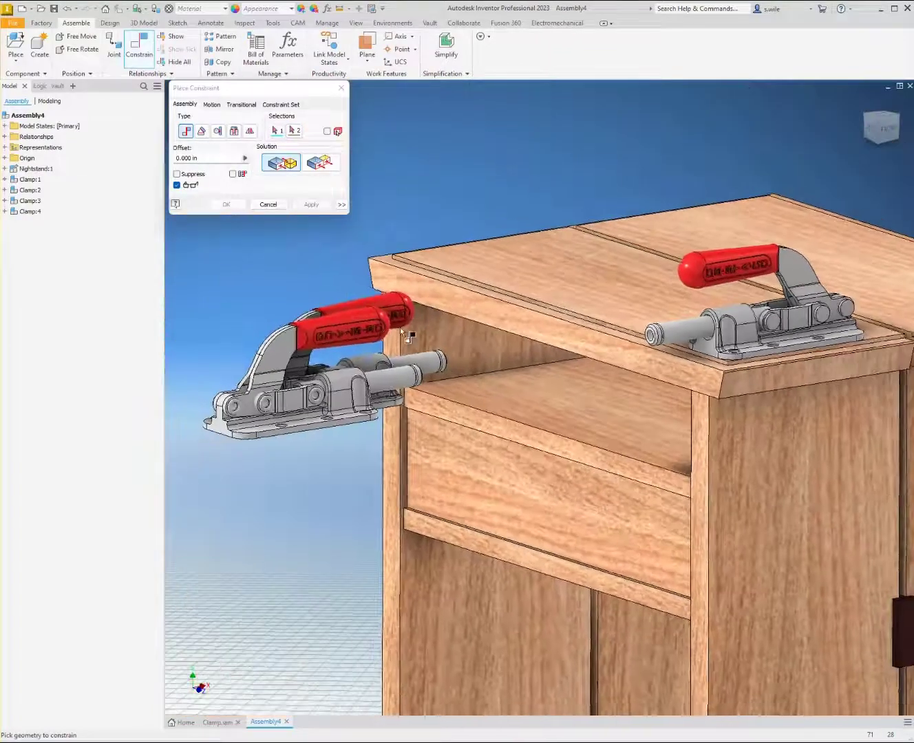
Step: Constrain a third clamp base's long side flush with the rear raised panel's face at the nightstand's opposite end, offset 0.000 in
scroll(407, 336, "up", 5)
left_click(328, 474)
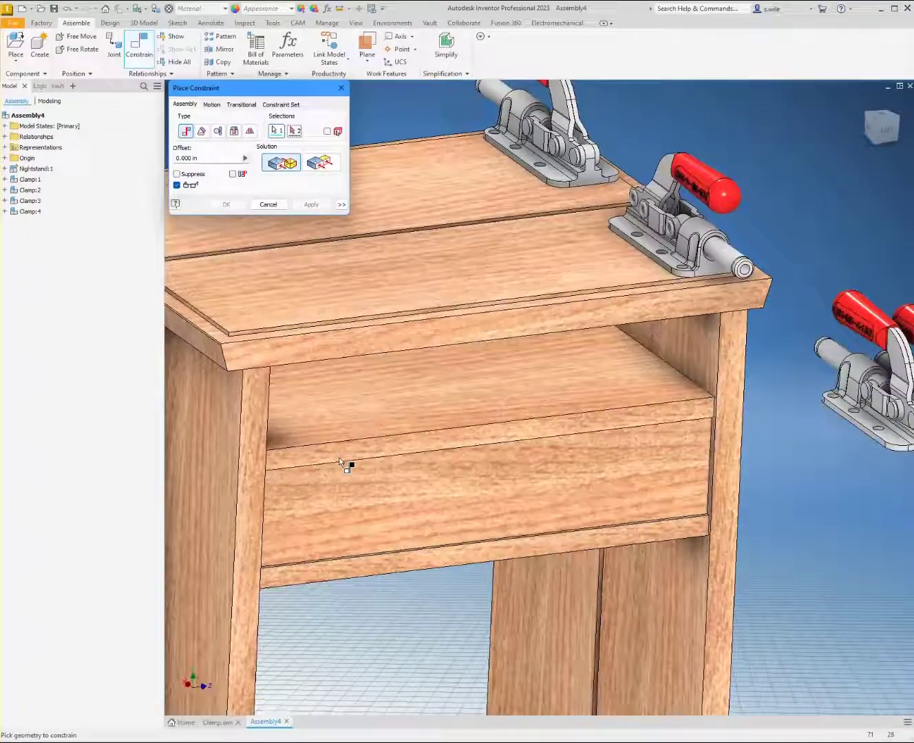
middle_click_drag(339, 462, 486, 416, "shift")
scroll(493, 387, "up", 3)
left_click(528, 368)
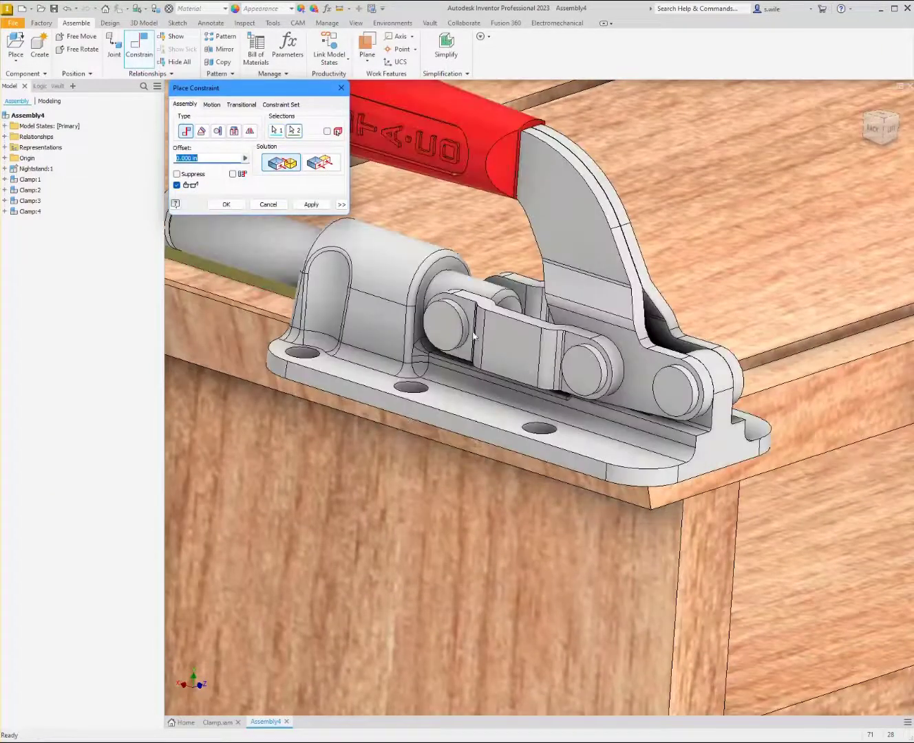
left_click(321, 164)
left_click(312, 204)
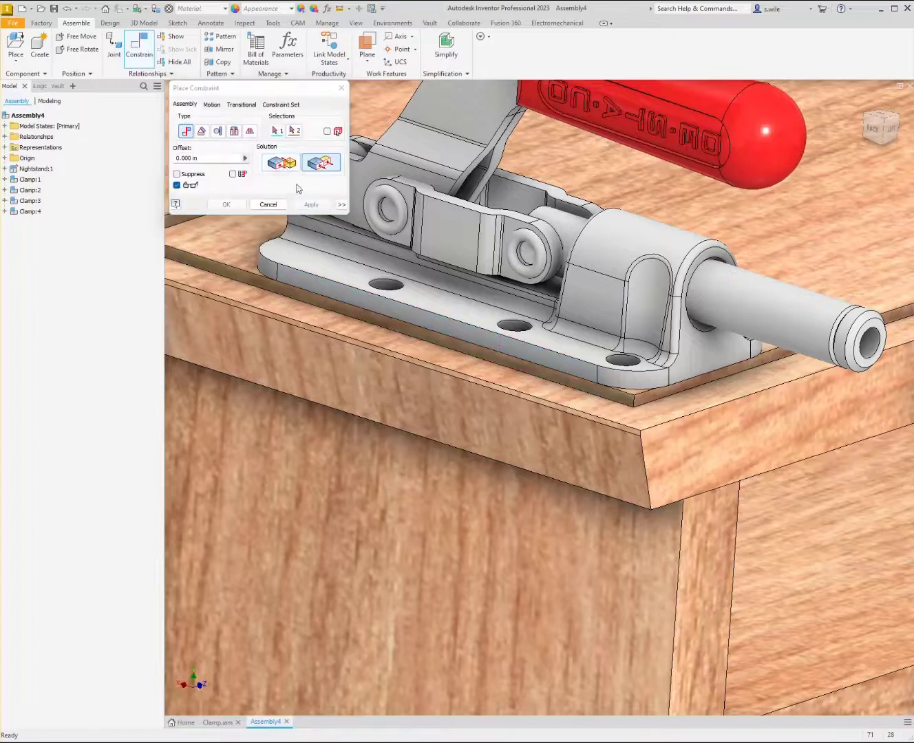
Step: Mate the lower plunger-end edge of the third clamp's base to the raised panel's rear side, placing it at the rear corner
left_click(675, 391)
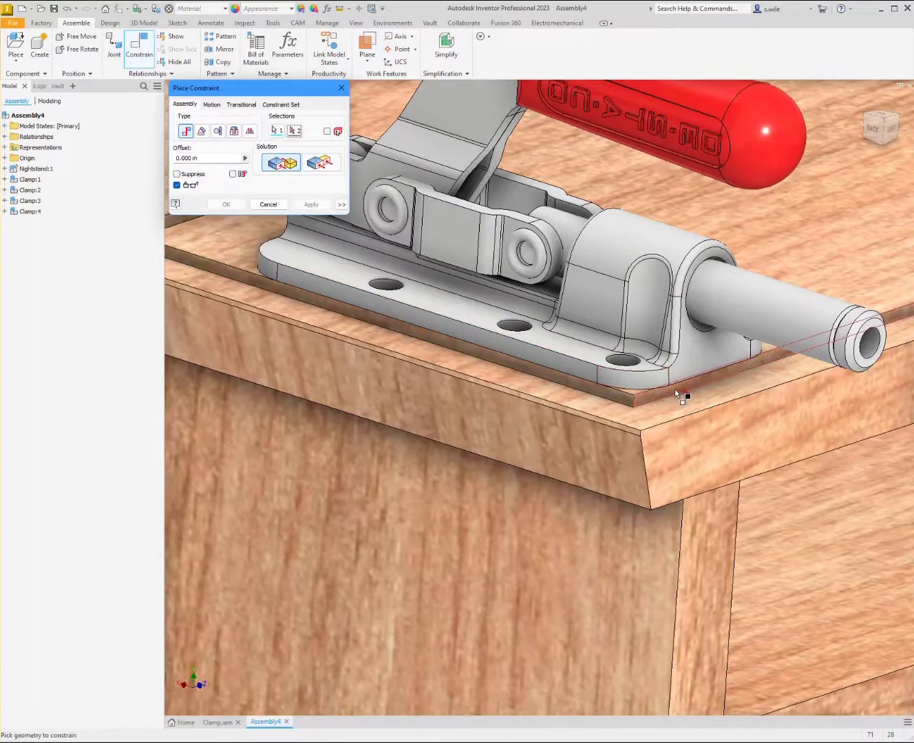
left_click(685, 376)
left_click(294, 131)
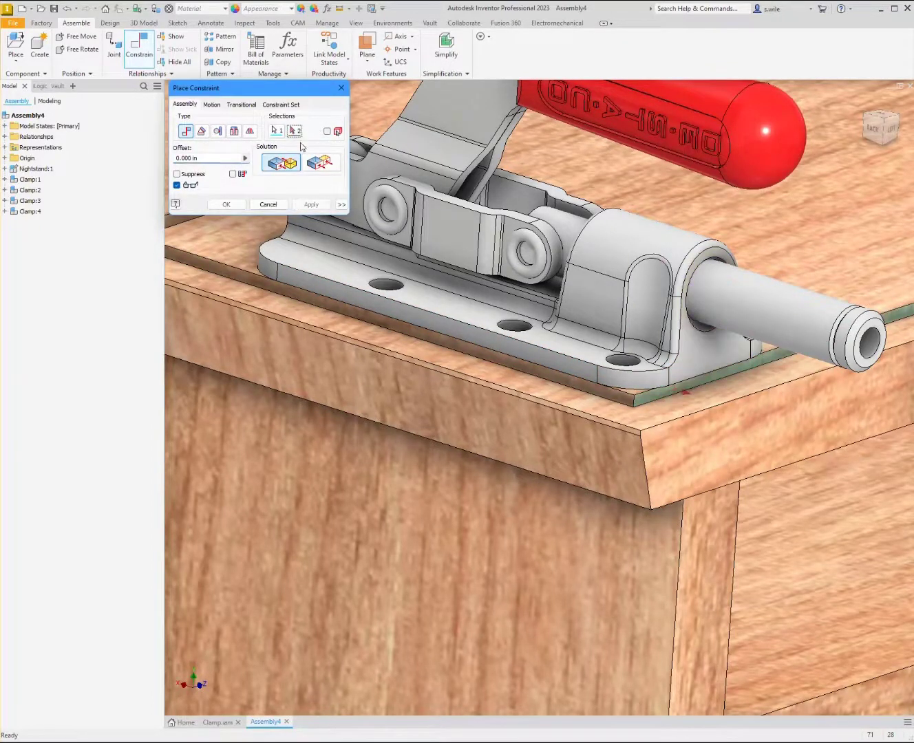
left_click(695, 374)
scroll(683, 384, "down", 4)
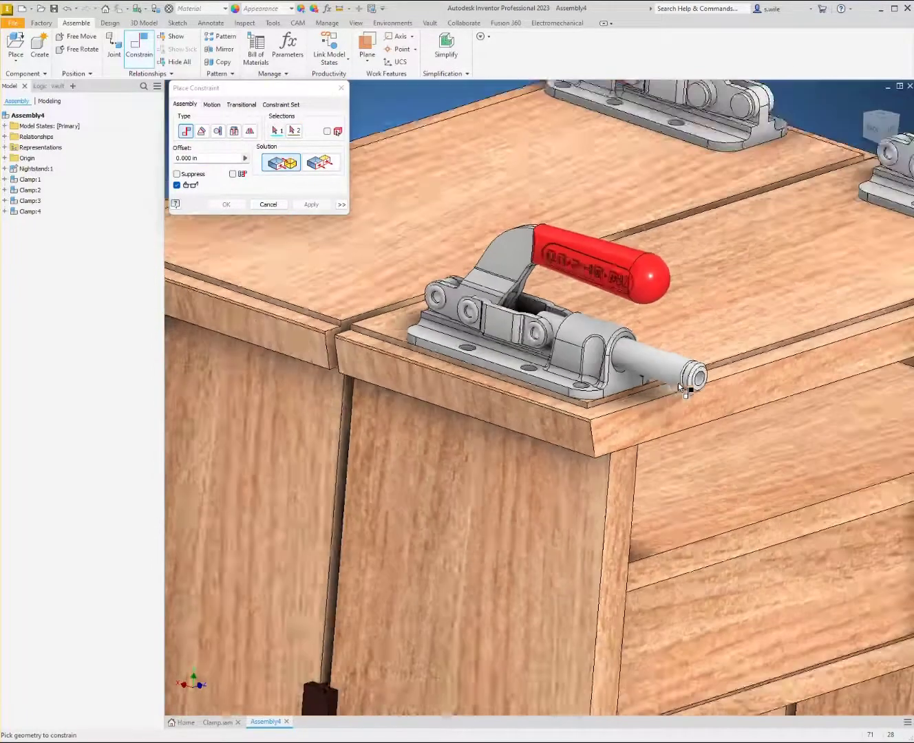
Step: Constrain the last clamp base's long side flush with the raised panel's end face beside the remaining knob-side corner, offset 0.000 in
scroll(678, 384, "down", 4)
middle_click_drag(682, 384, 694, 397, "shift")
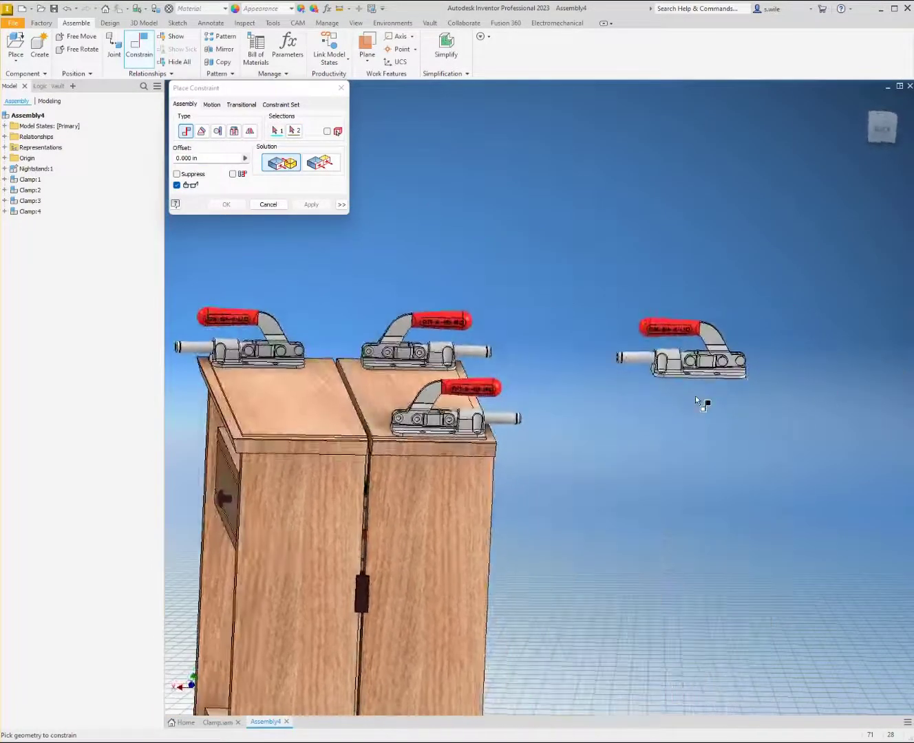
scroll(294, 403, "up", 8)
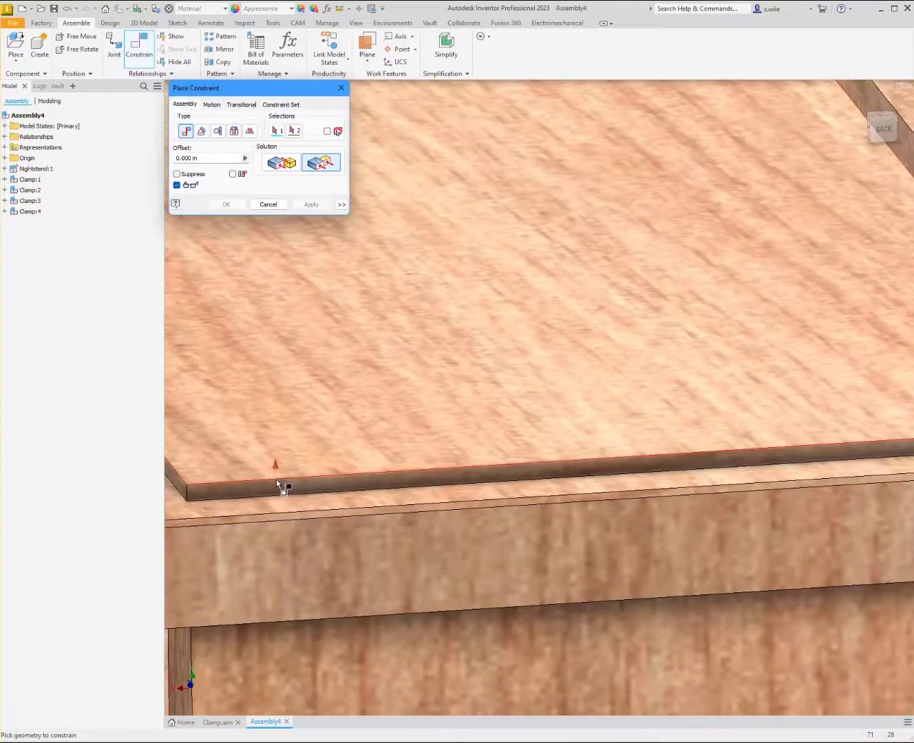
left_click(283, 483)
scroll(284, 482, "down", 6)
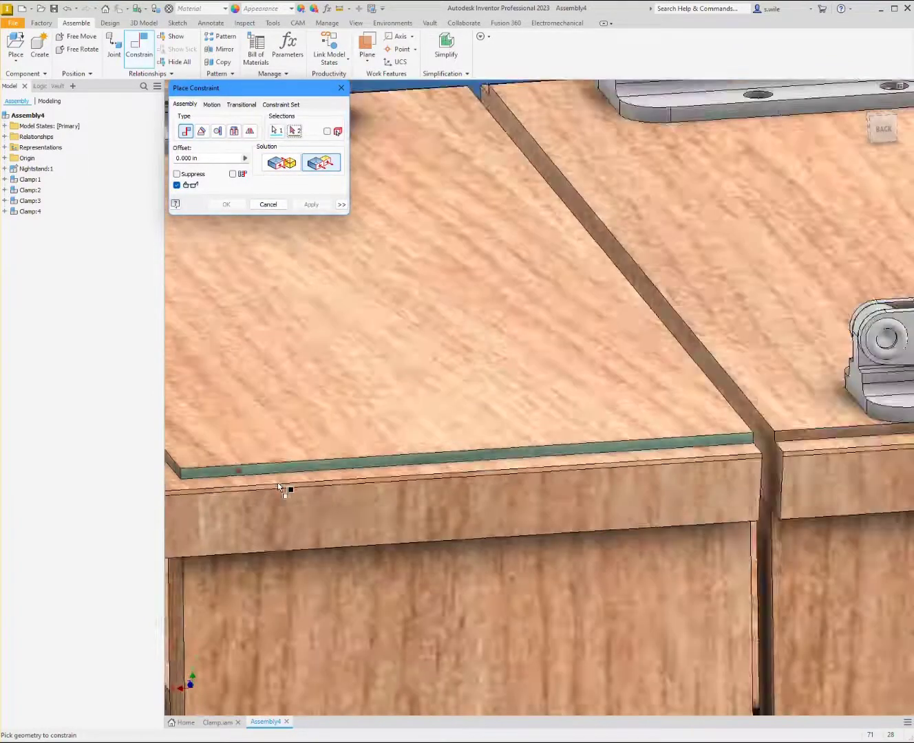
scroll(284, 483, "up", 3)
scroll(285, 483, "up", 5)
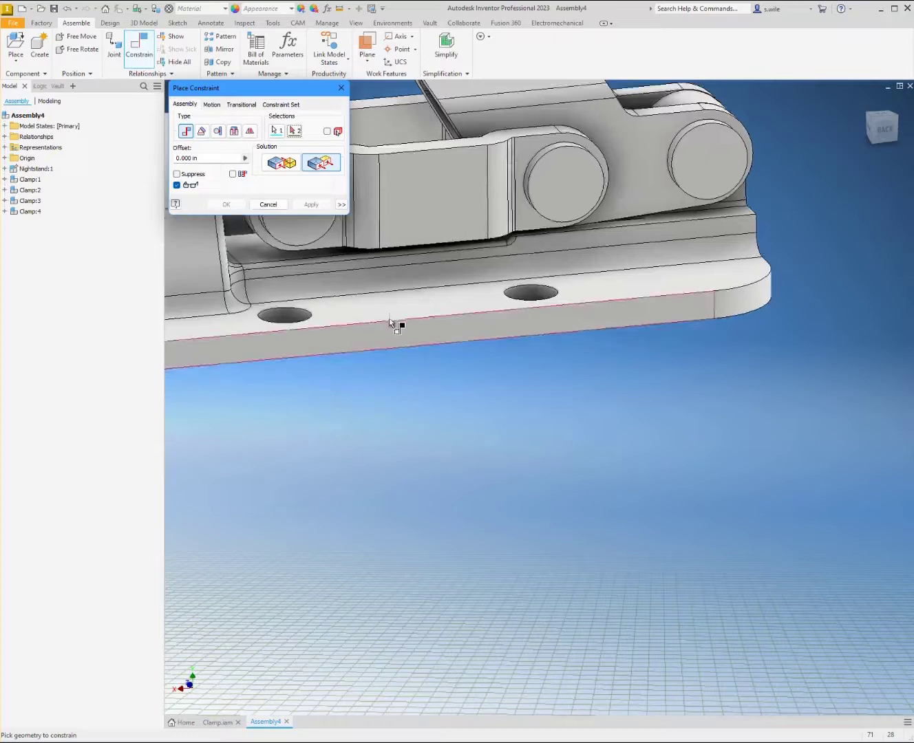
left_click(389, 337)
scroll(394, 389, "down", 5)
scroll(361, 345, "up", 3)
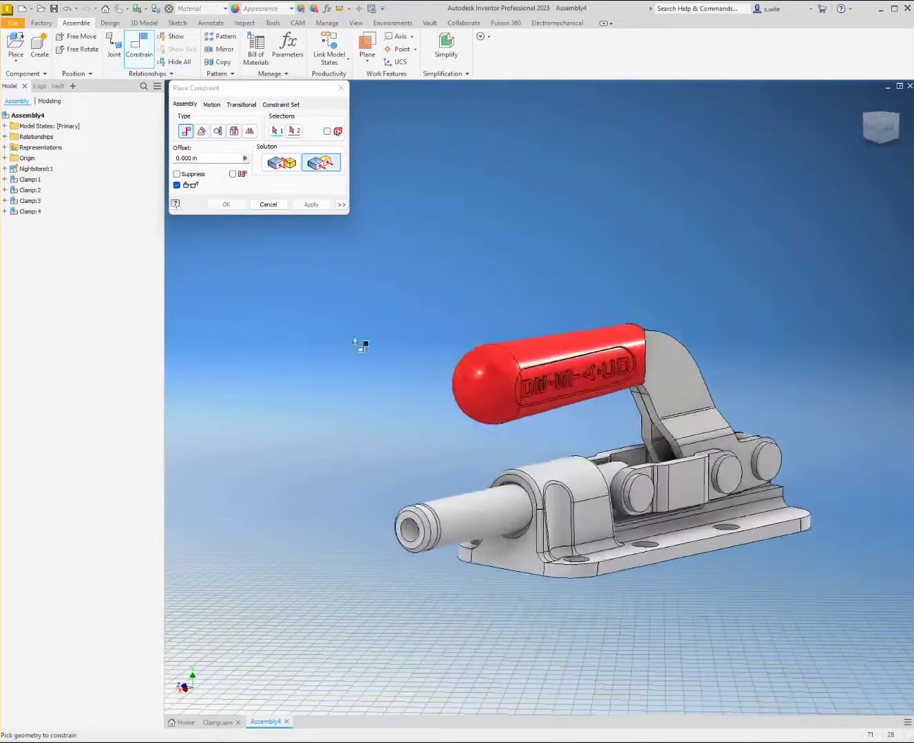
Step: Mate the lower plunger-end edge of the last clamp's base to the raised panel's knob side at 0.000 in offset and finish constraining
left_click(503, 576)
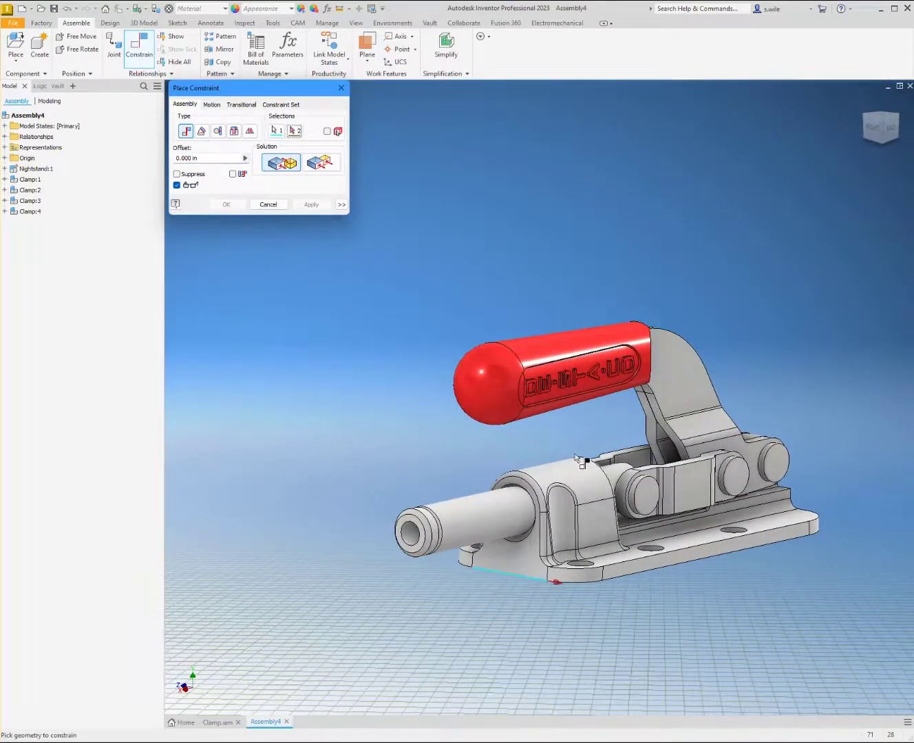
scroll(581, 461, "down", 4)
scroll(477, 482, "up", 6)
left_click(480, 485)
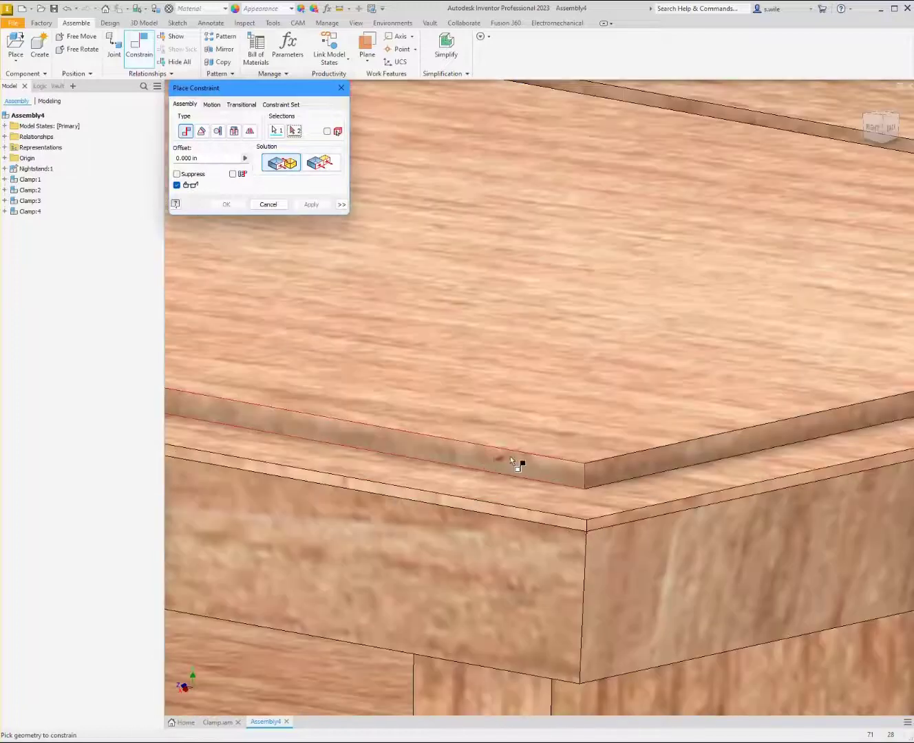
left_click(274, 134)
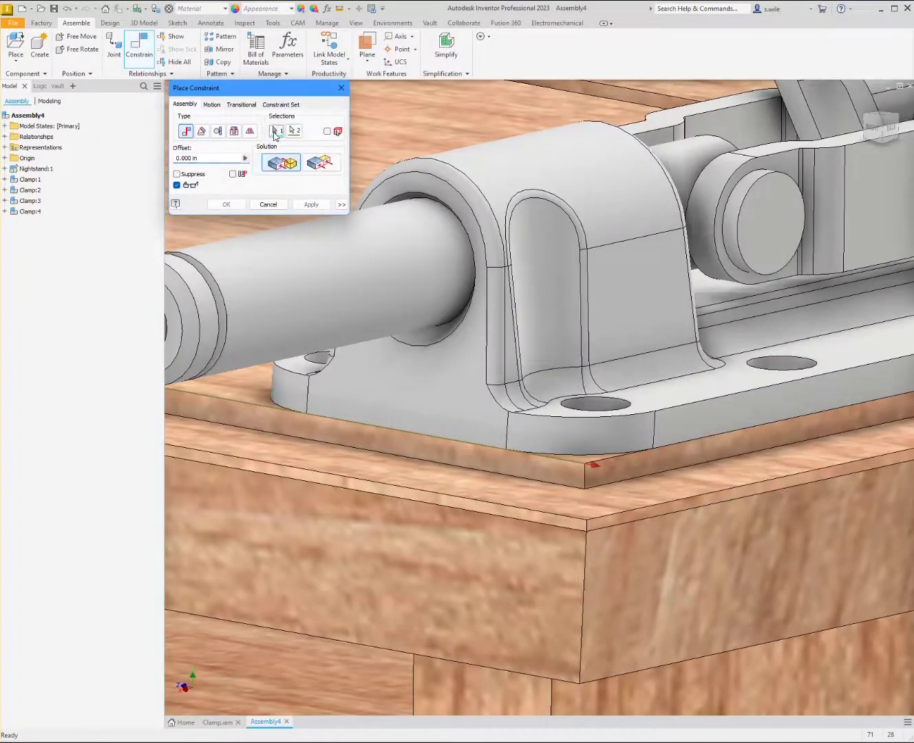
left_click(441, 453)
left_click(438, 448)
left_click(312, 205)
scroll(296, 266, "down", 6)
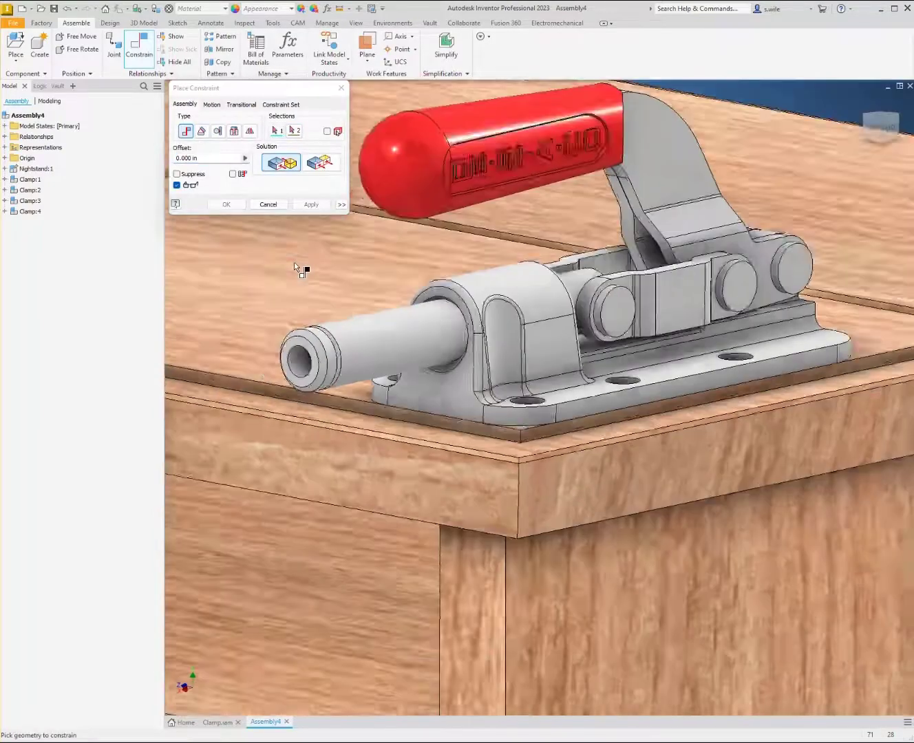
scroll(296, 267, "down", 5)
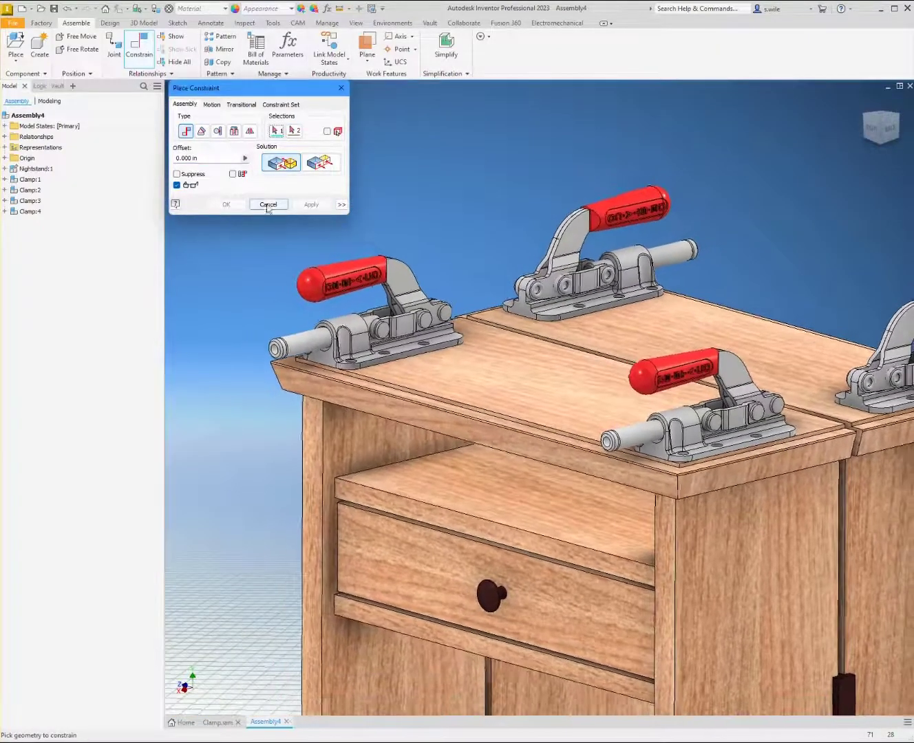
left_click(267, 203)
scroll(268, 482, "down", 3)
Step: In Clamp.iam, set the Angle:1 constraint to 45 deg, and return to Assembly4 to update all clamp instances
left_click(220, 722)
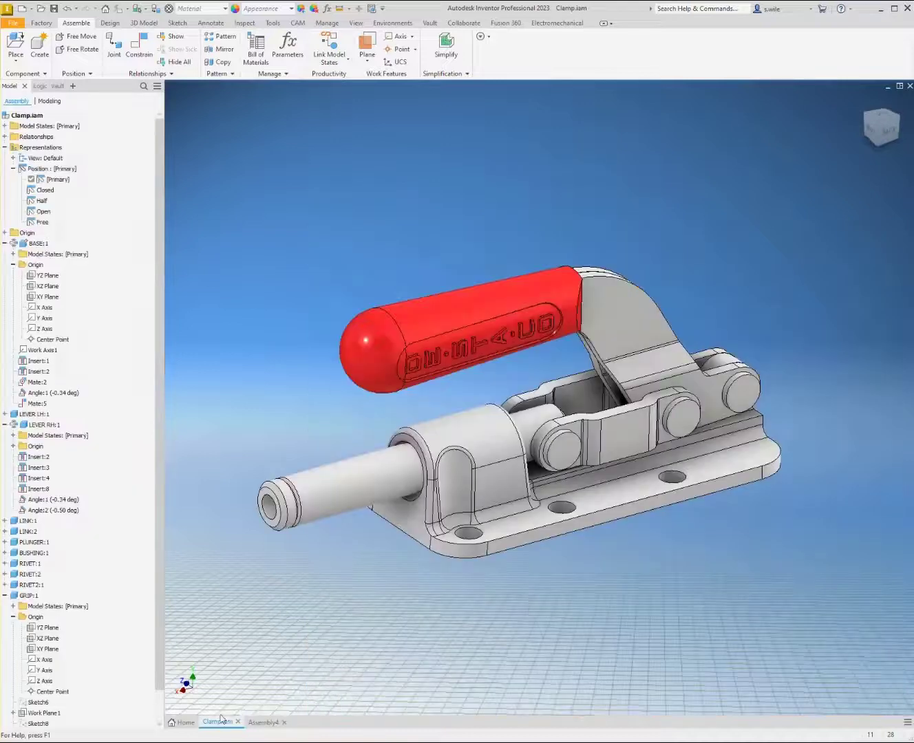
left_click(49, 392)
key("Return")
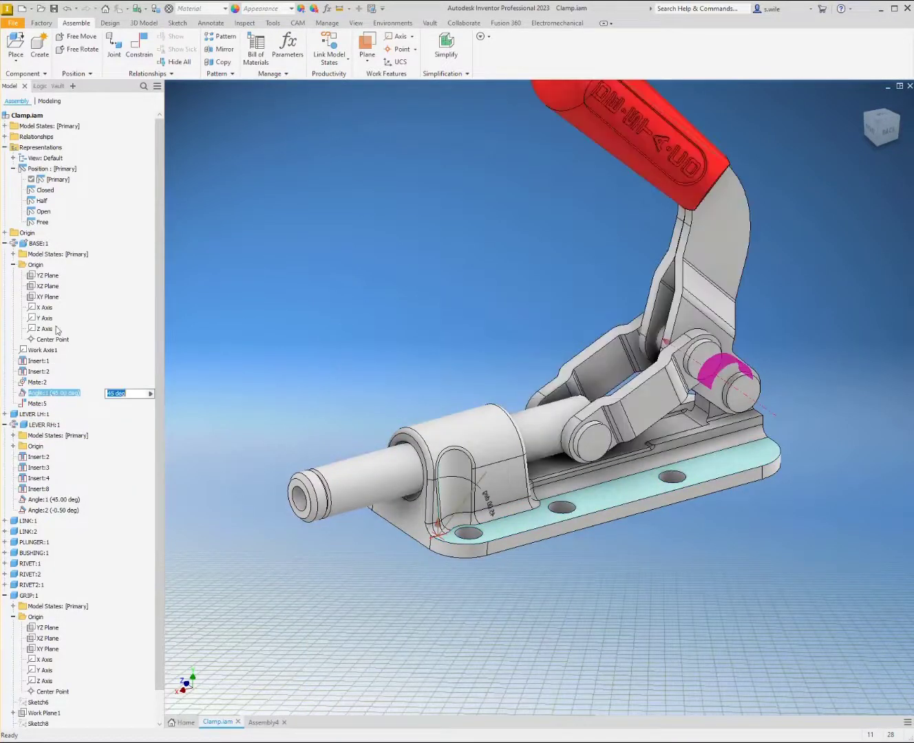
left_click(264, 723)
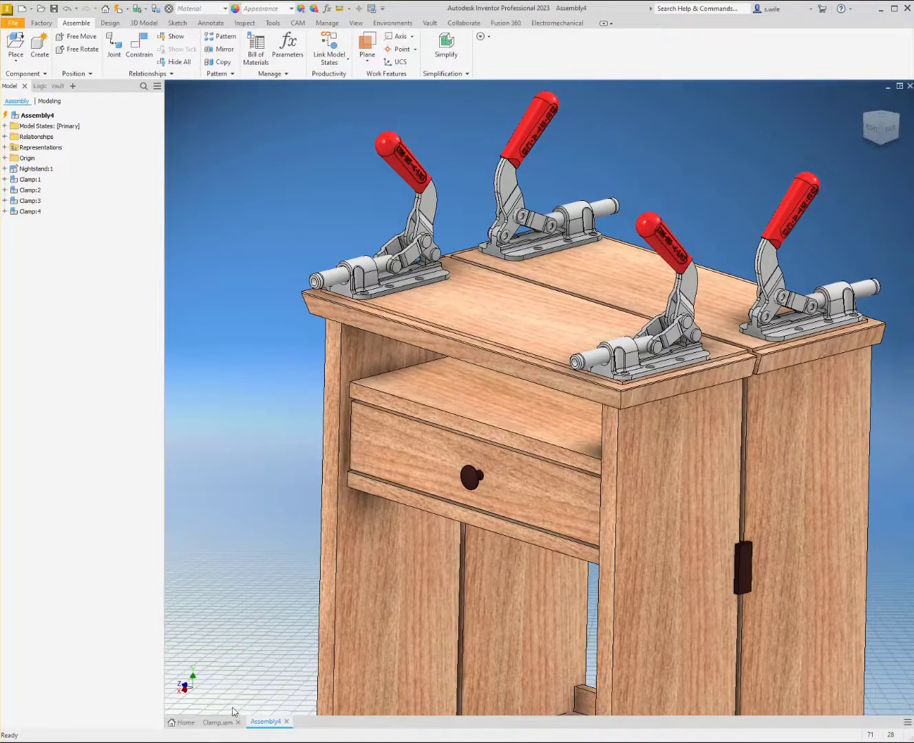
Step: In Clamp.iam, set the base's Angle:1 constraint to -0.34 deg and return to Assembly4 to update all clamp instances
left_click(218, 723)
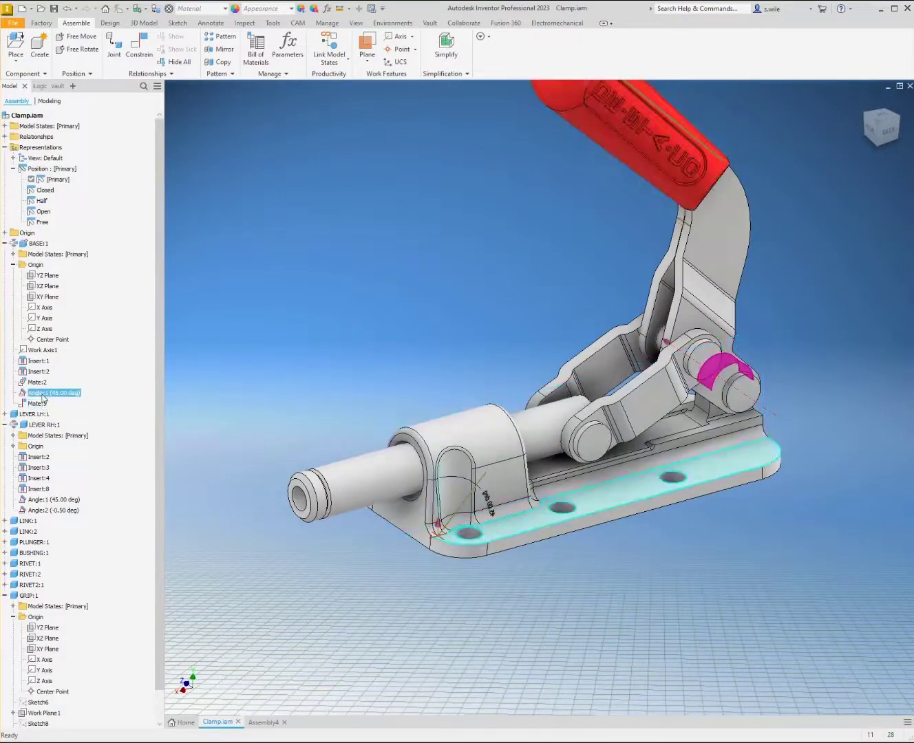
right_click(43, 396)
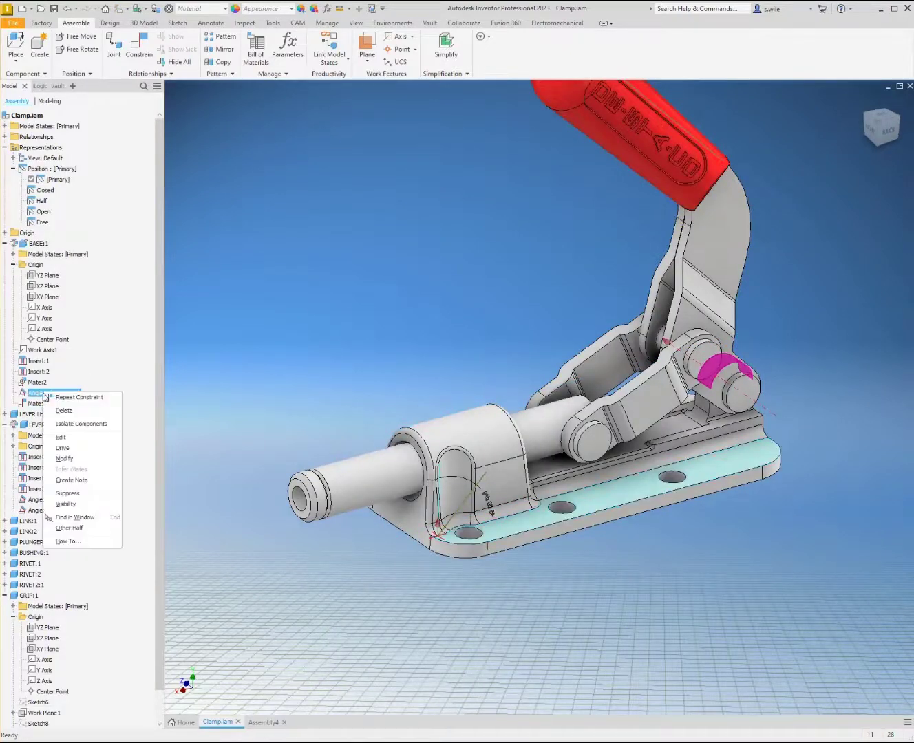
left_click(58, 435)
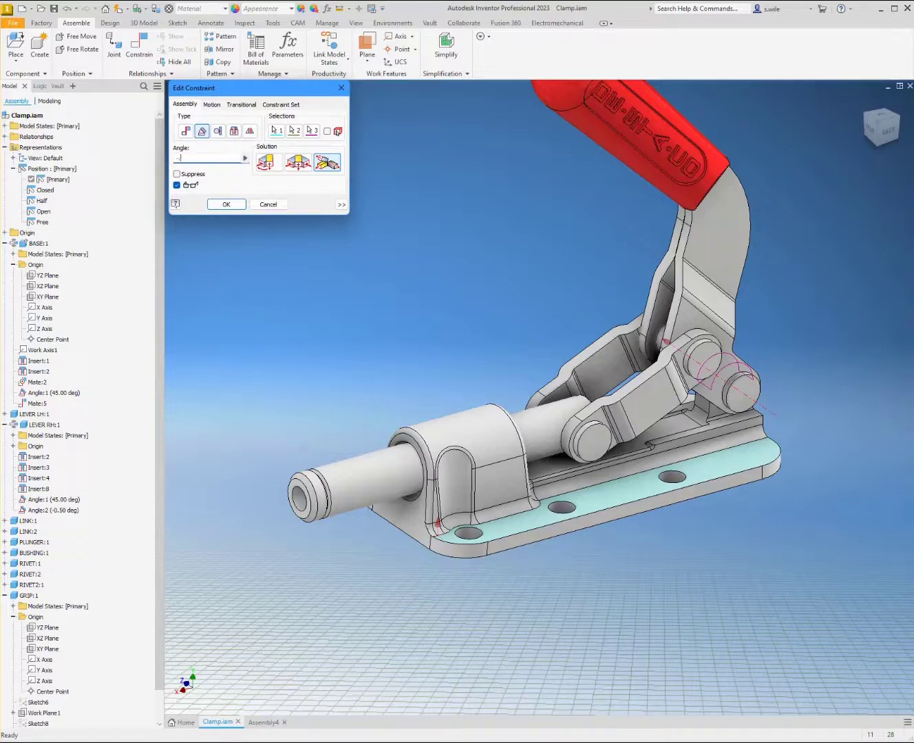
type("-0.34")
key("Return")
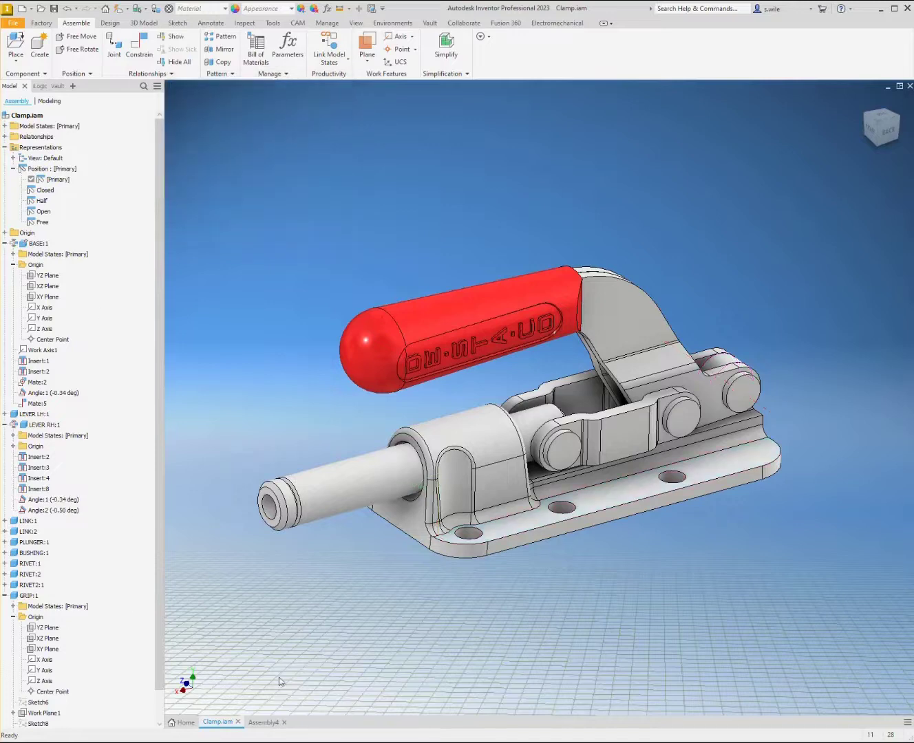
left_click(269, 723)
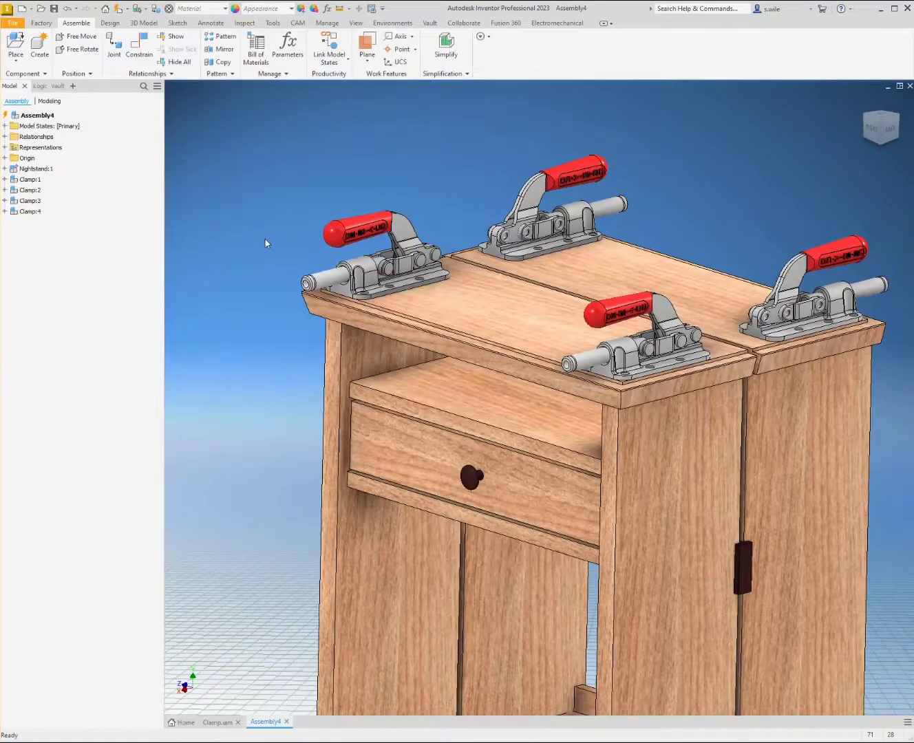
Step: Activate the Half positional representation for the Clamp:4 instance only
left_click(327, 231)
scroll(339, 232, "up", 4)
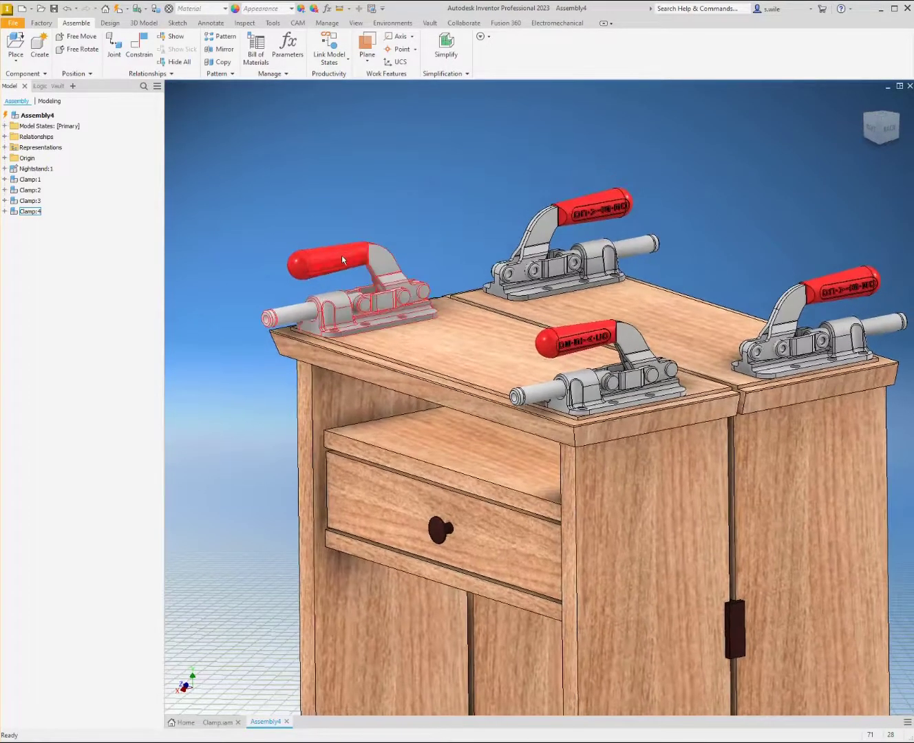
scroll(201, 225, "up", 2)
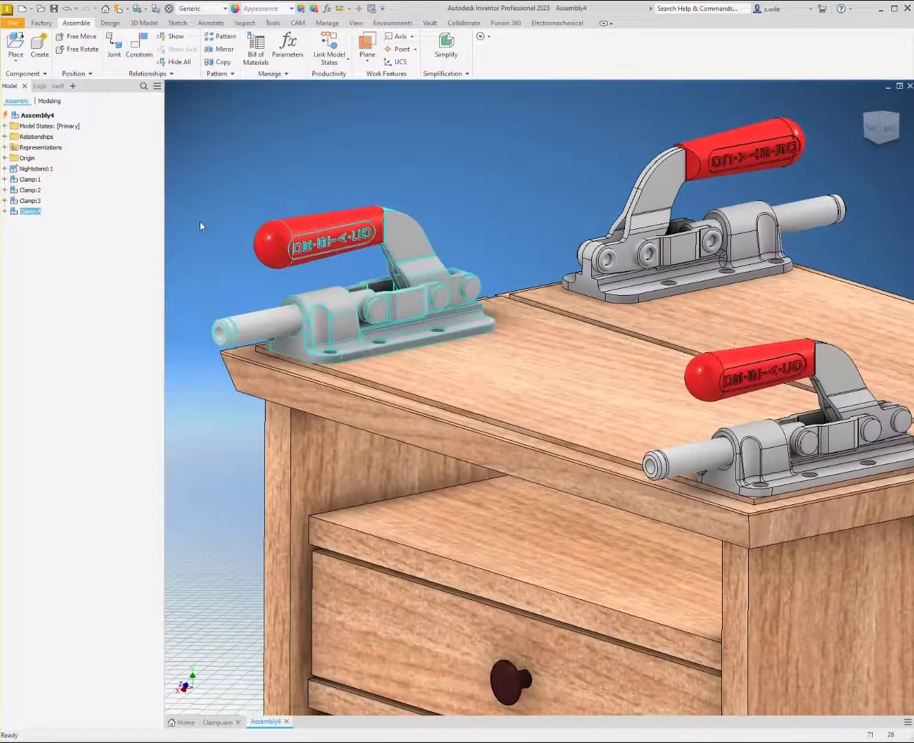
left_click(5, 211)
left_click(12, 244)
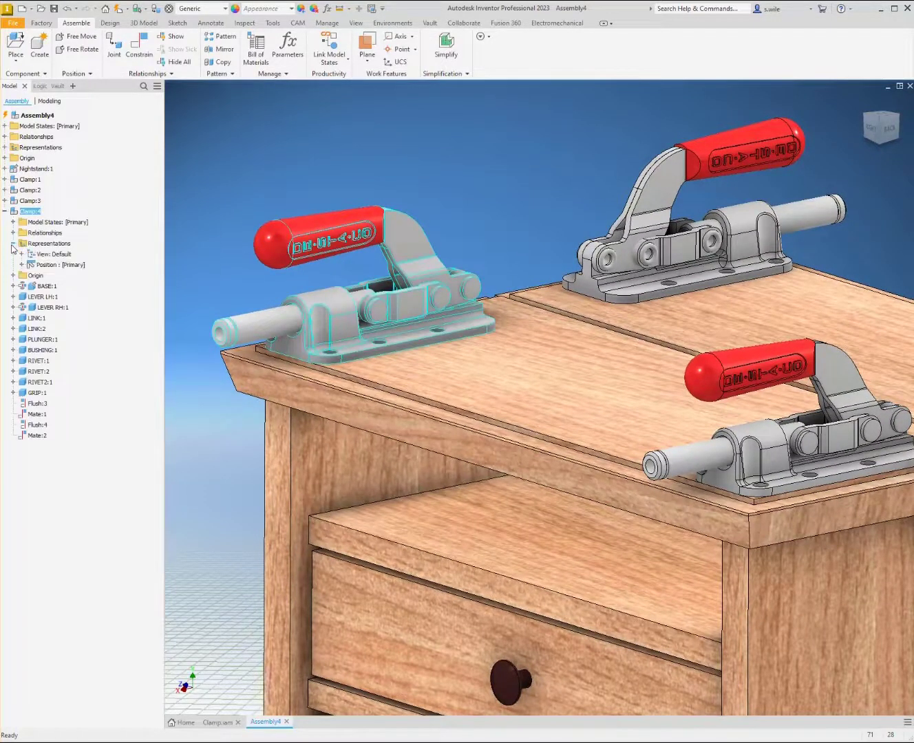
left_click(22, 264)
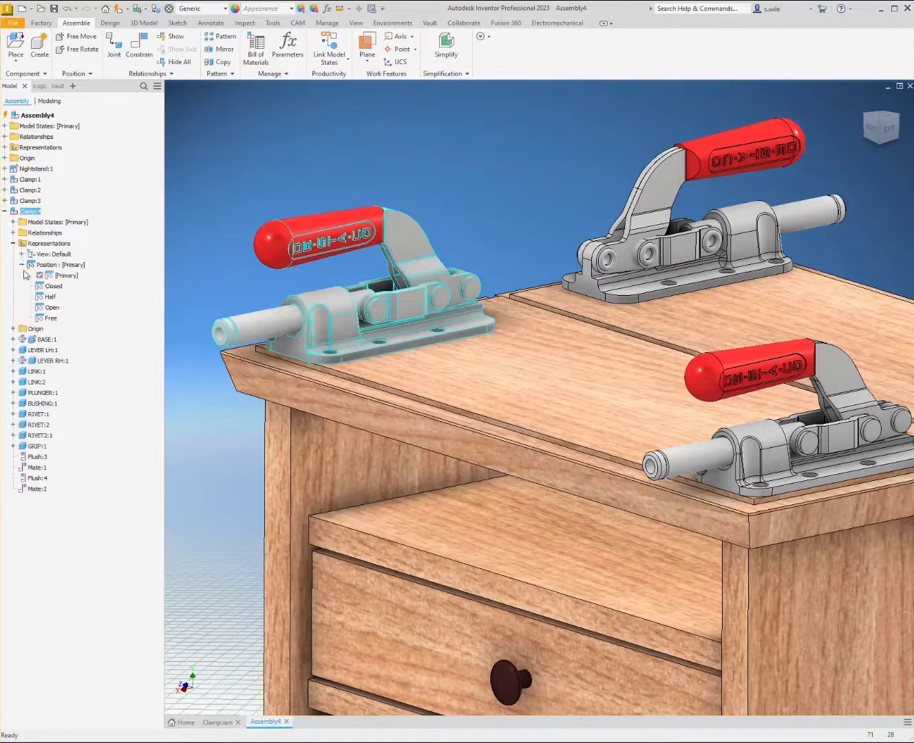
double_click(48, 298)
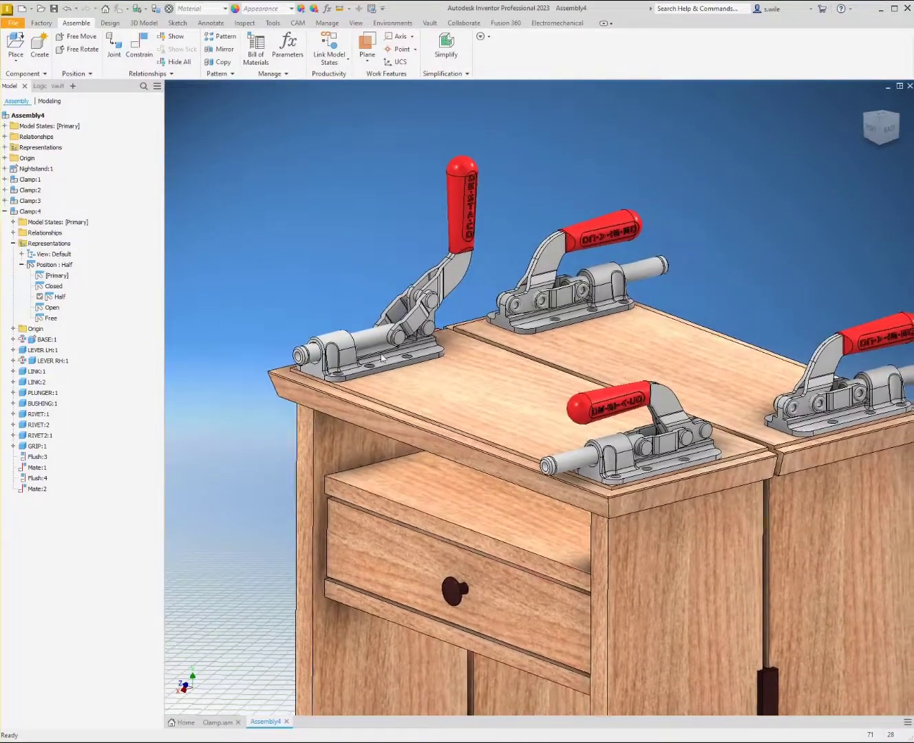
Step: Activate the Open positional representation for the Clamp:3 instance at the nightstand's corner
left_click(607, 454)
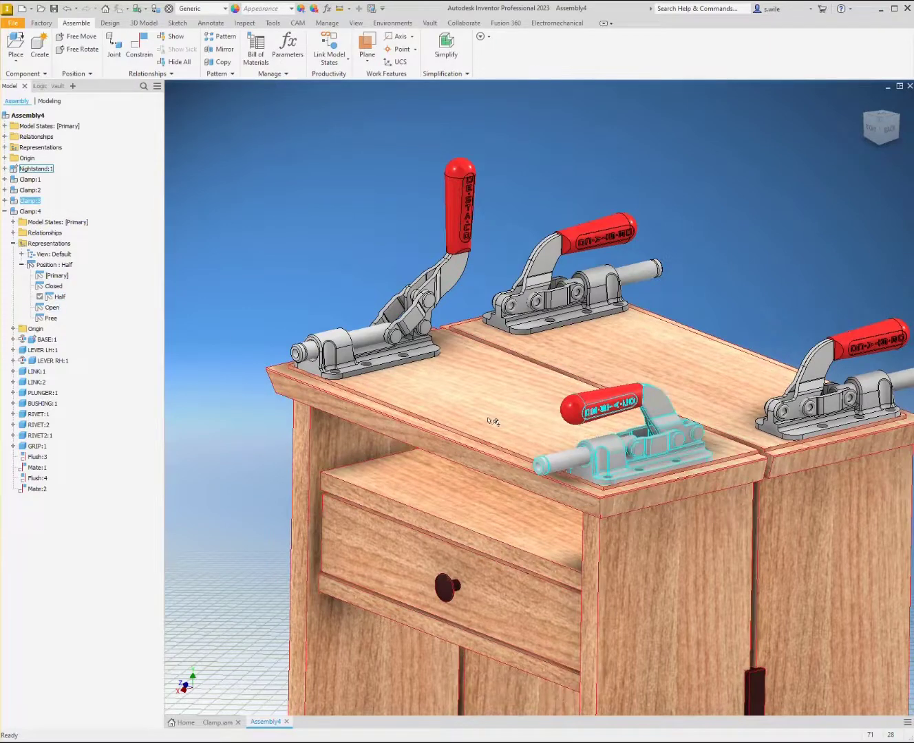
left_click(5, 211)
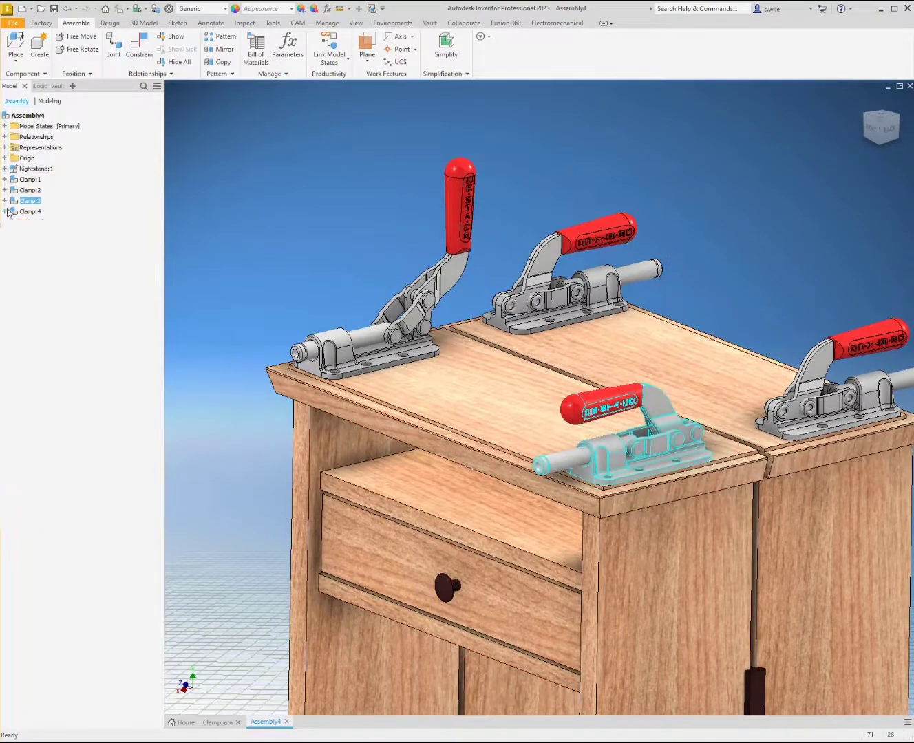
left_click(5, 201)
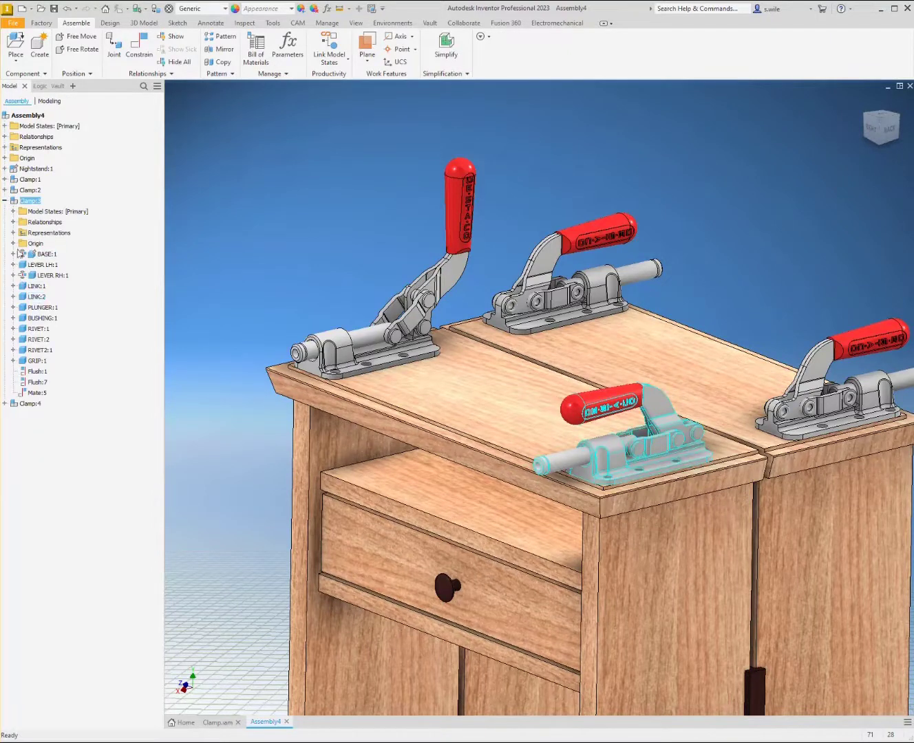
left_click(13, 233)
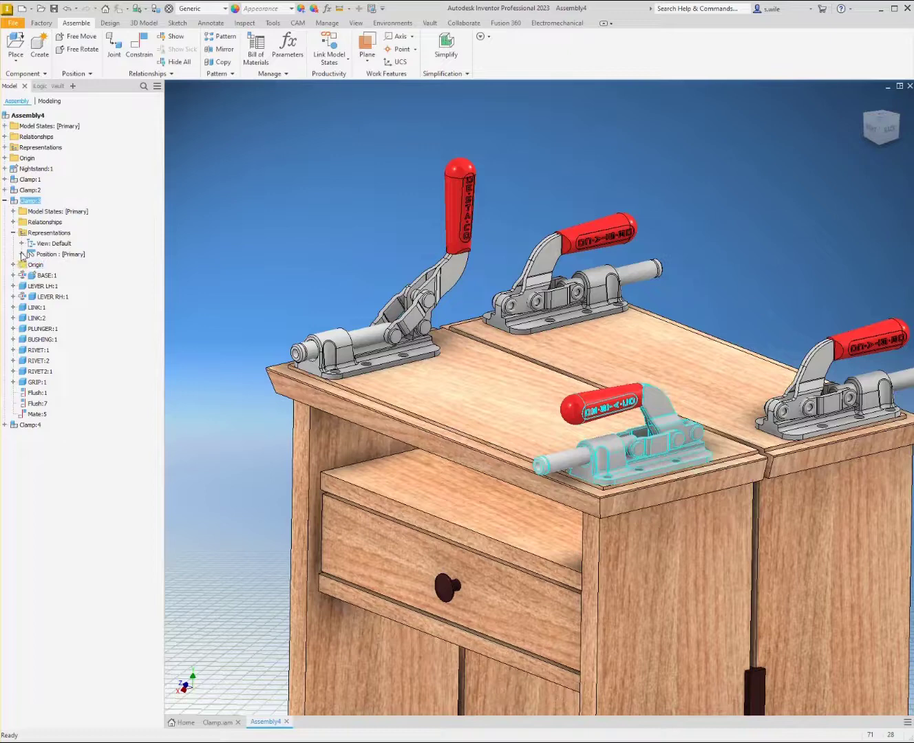
left_click(23, 254)
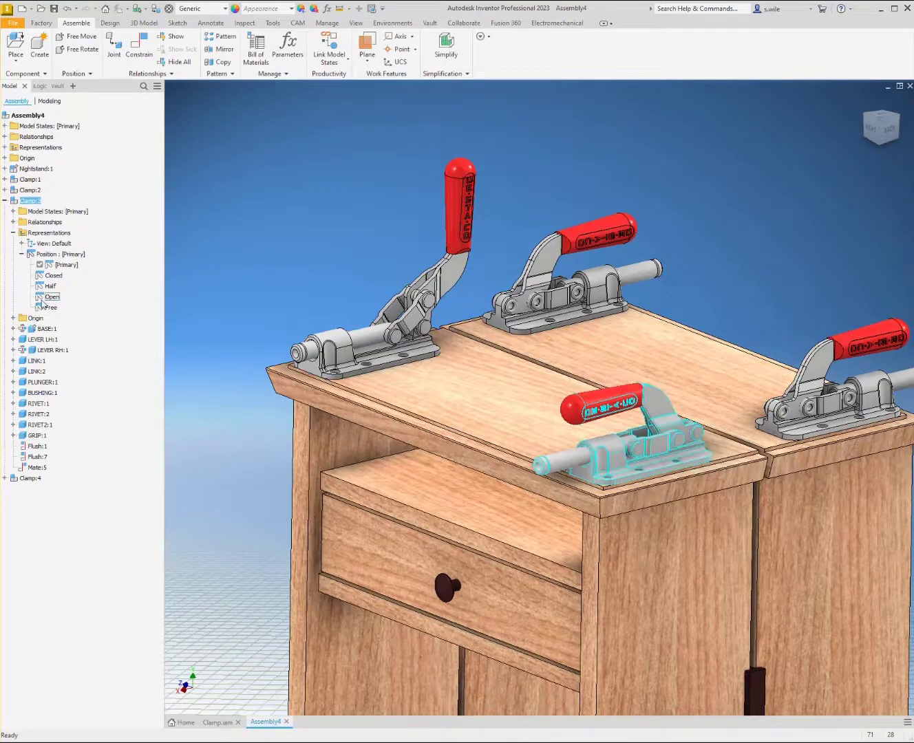
double_click(46, 298)
scroll(270, 336, "up", 3)
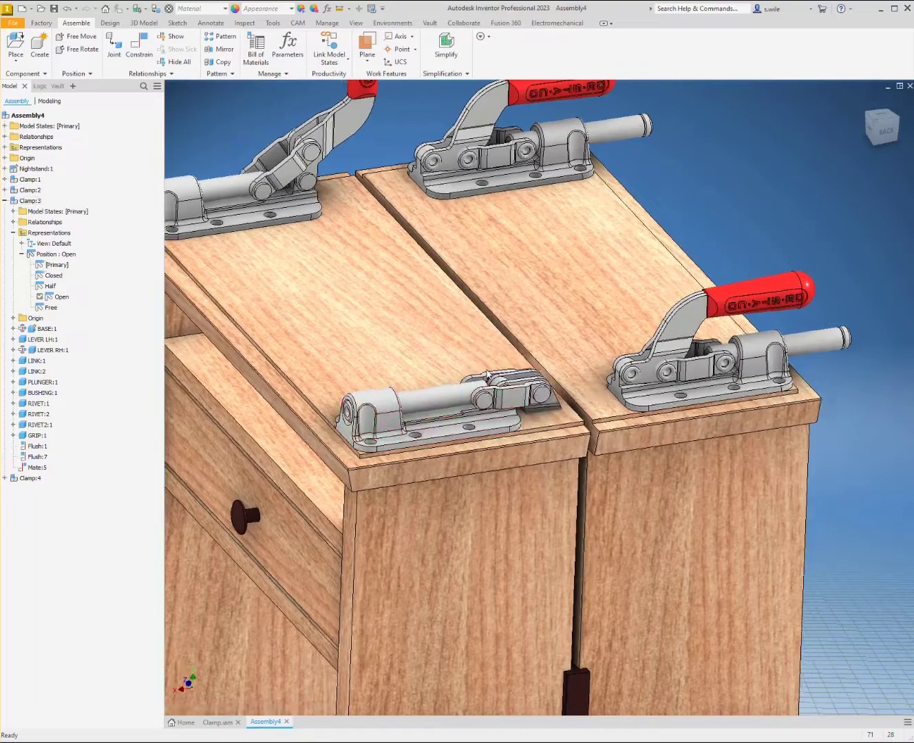
Step: Set the offset of Clamp:2's Flush:6 constraint to 4 in, moving the clamp inward from the panel's end face
middle_click_drag(471, 382, 505, 296, "shift")
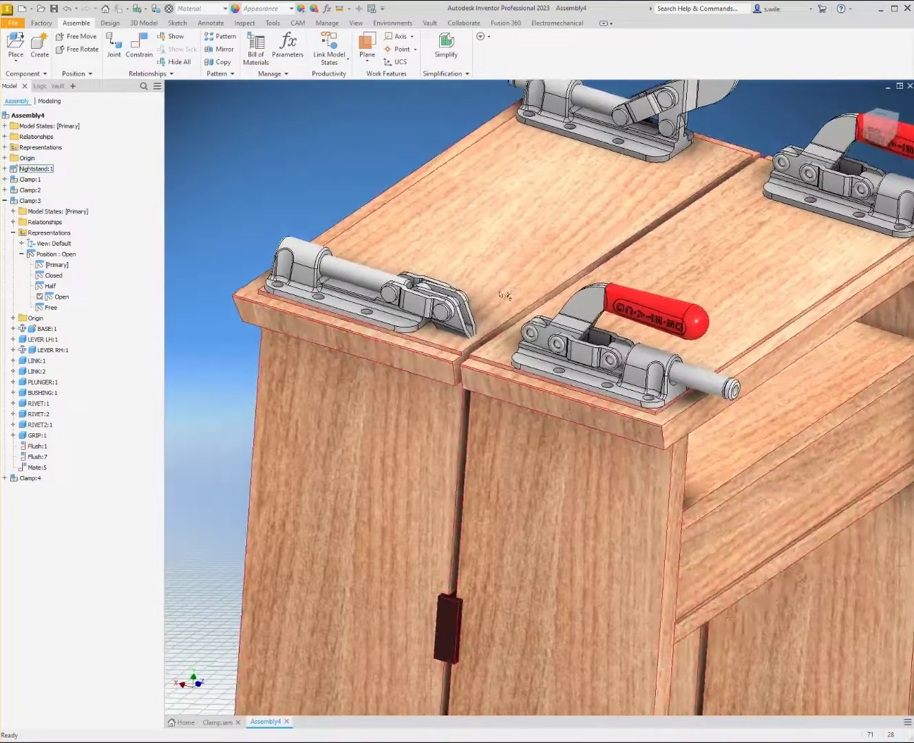
left_click(551, 344)
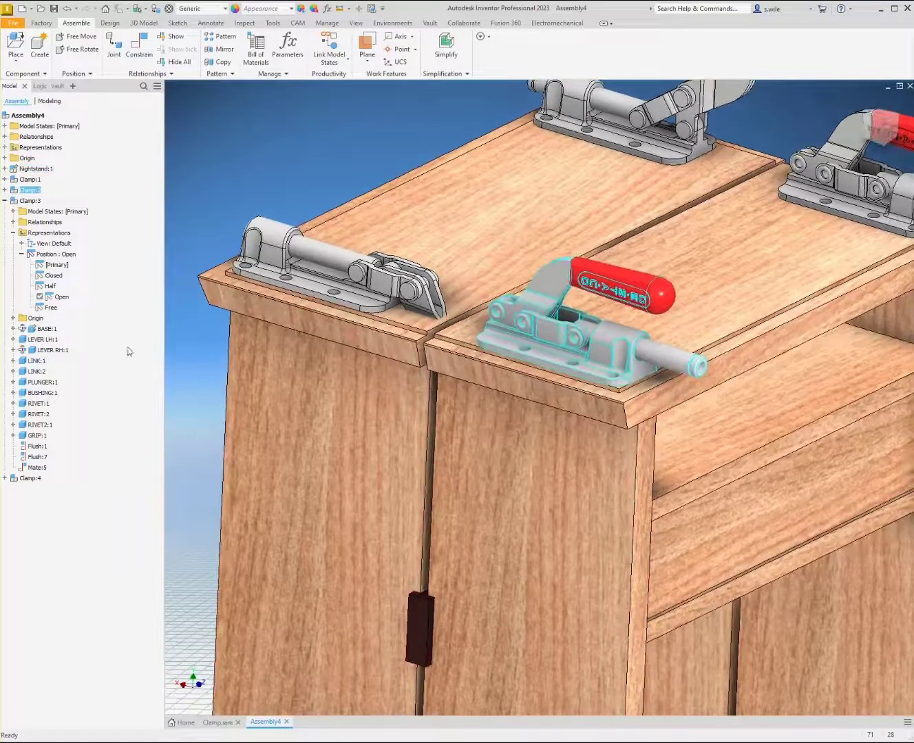
left_click(6, 191)
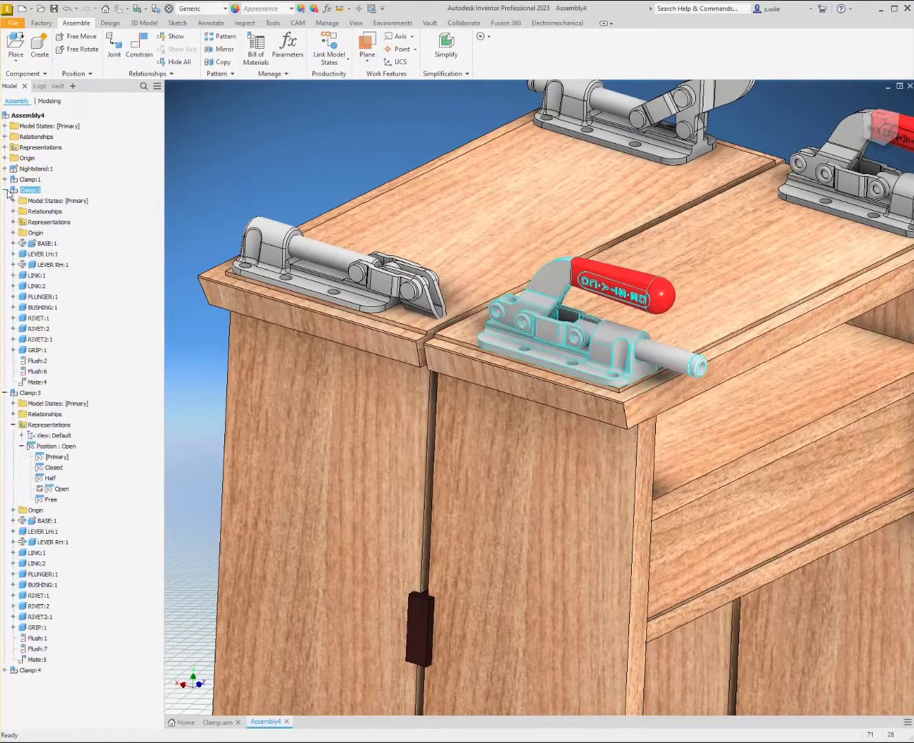
left_click(34, 372)
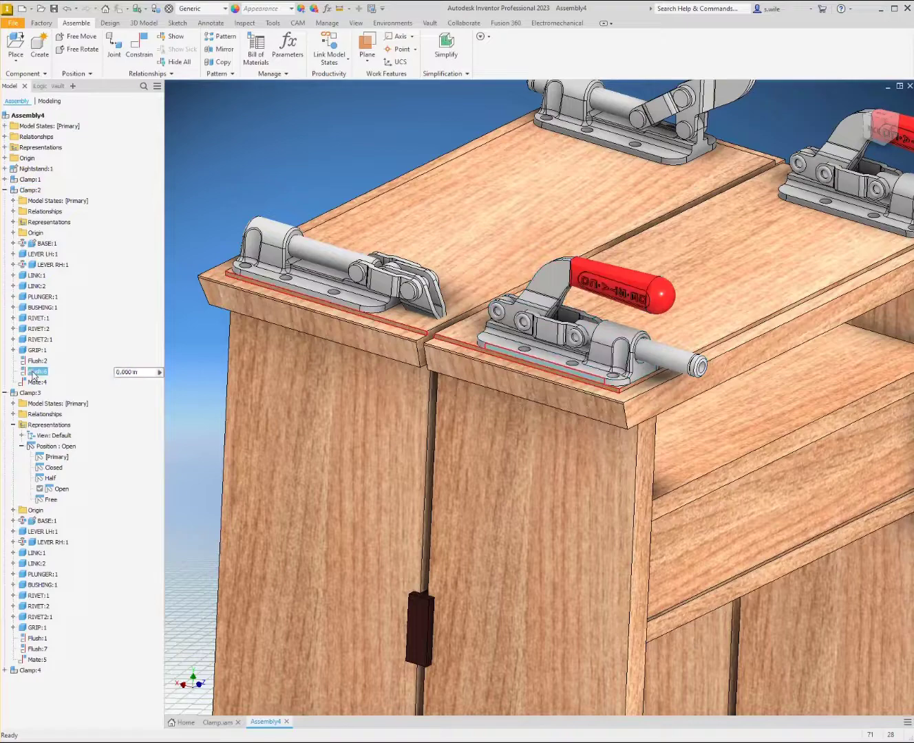
key("Return")
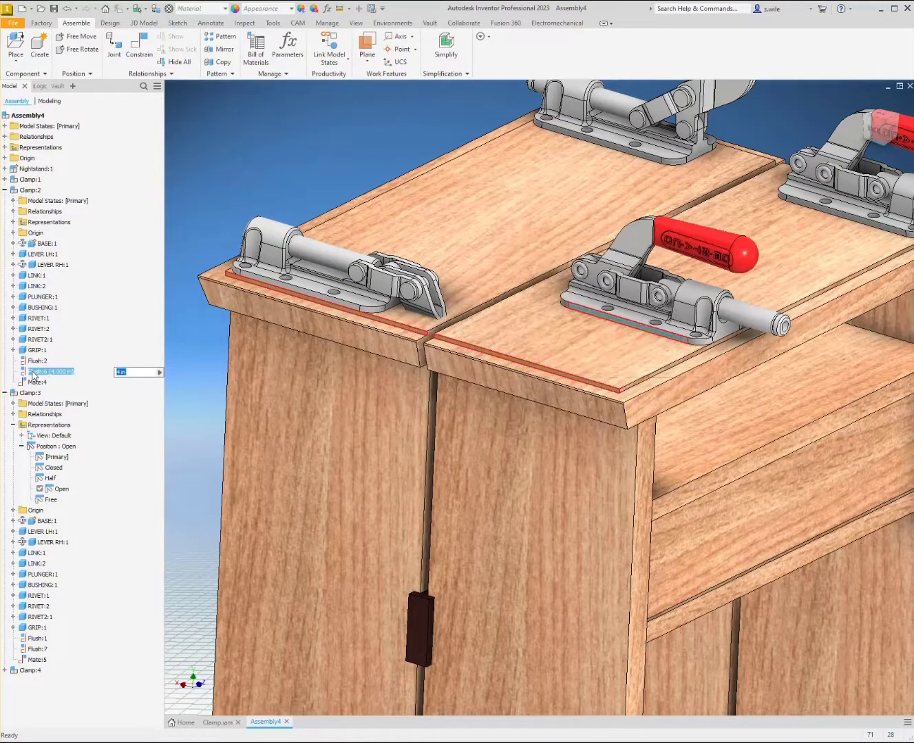
left_click(265, 142)
Step: Activate the Free positional representation for the Clamp:2 instance
scroll(265, 143, "down", 3)
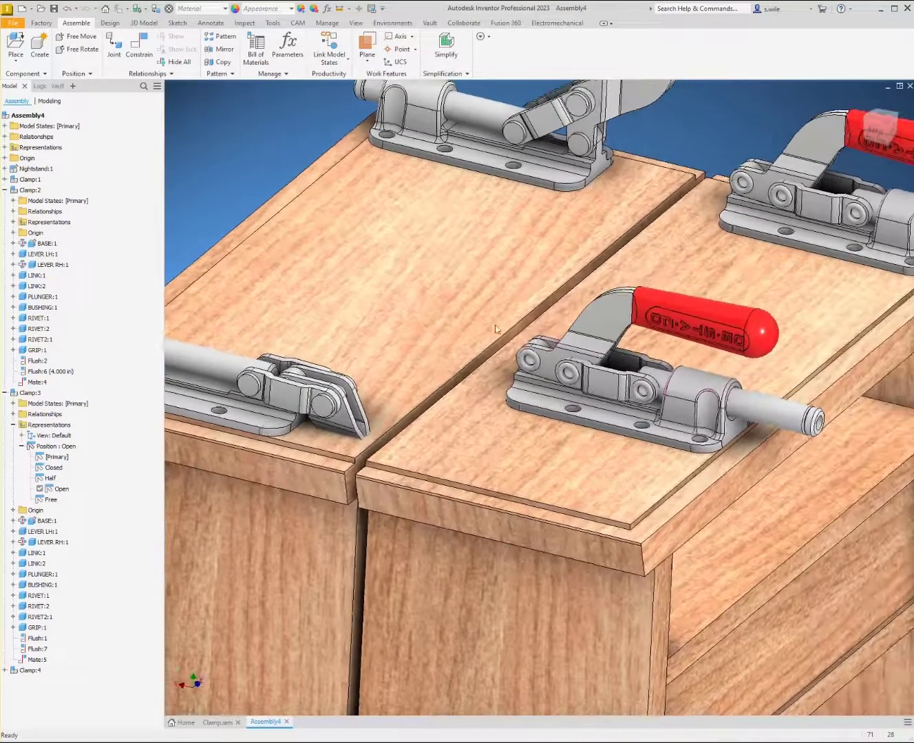
left_click(589, 367)
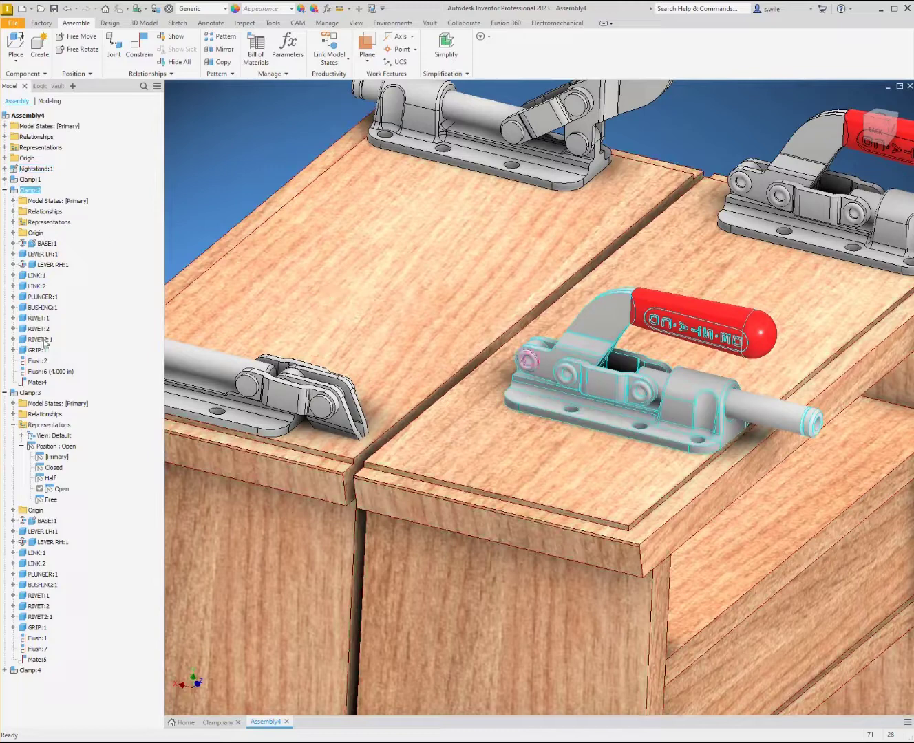
left_click(13, 222)
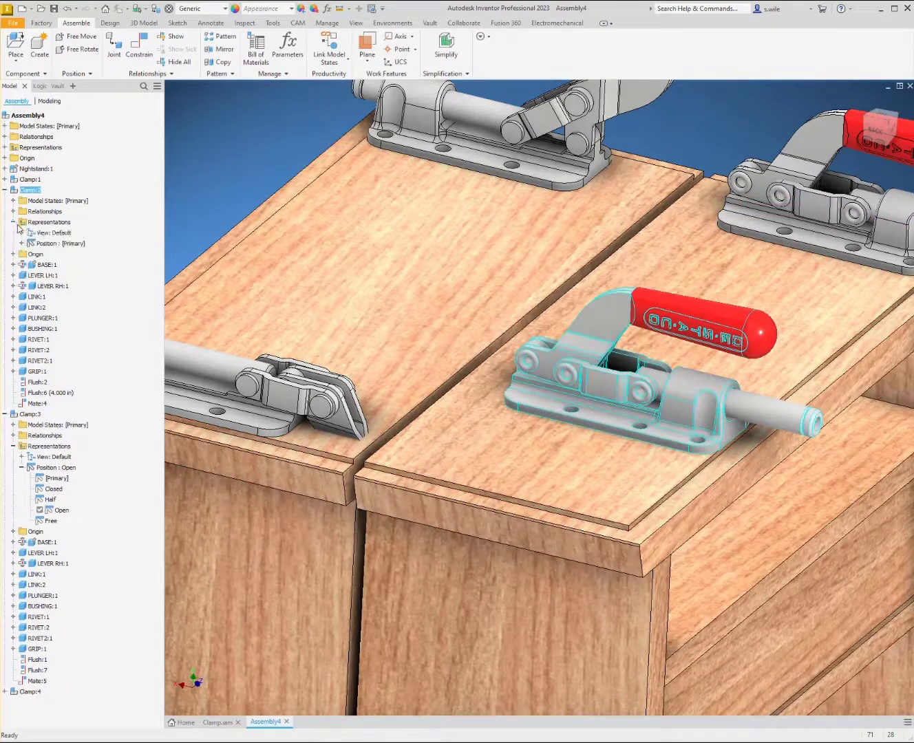
left_click(21, 244)
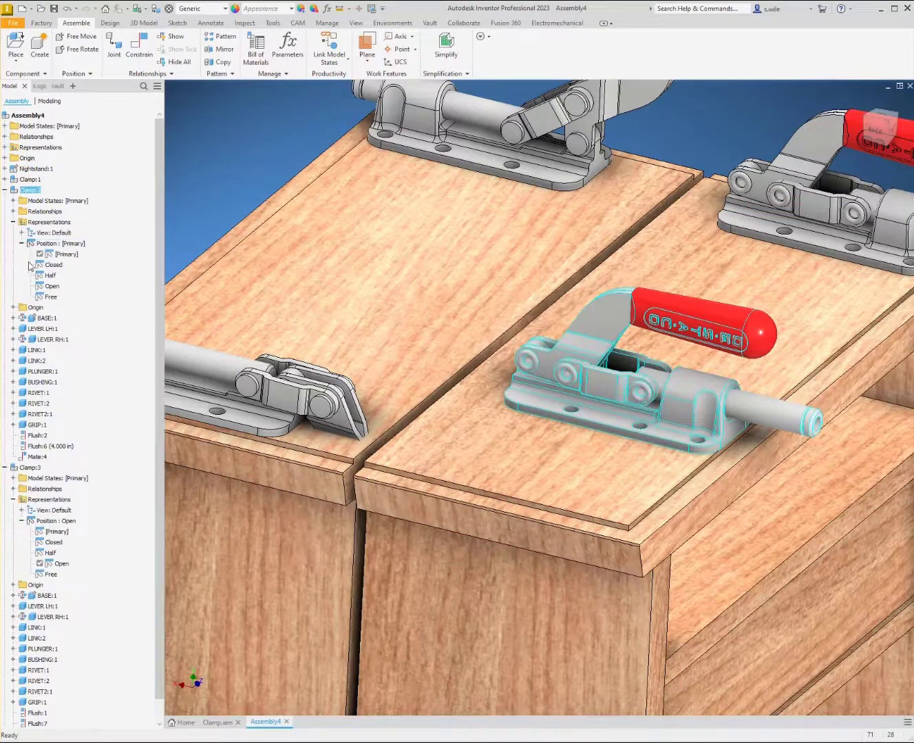
double_click(41, 296)
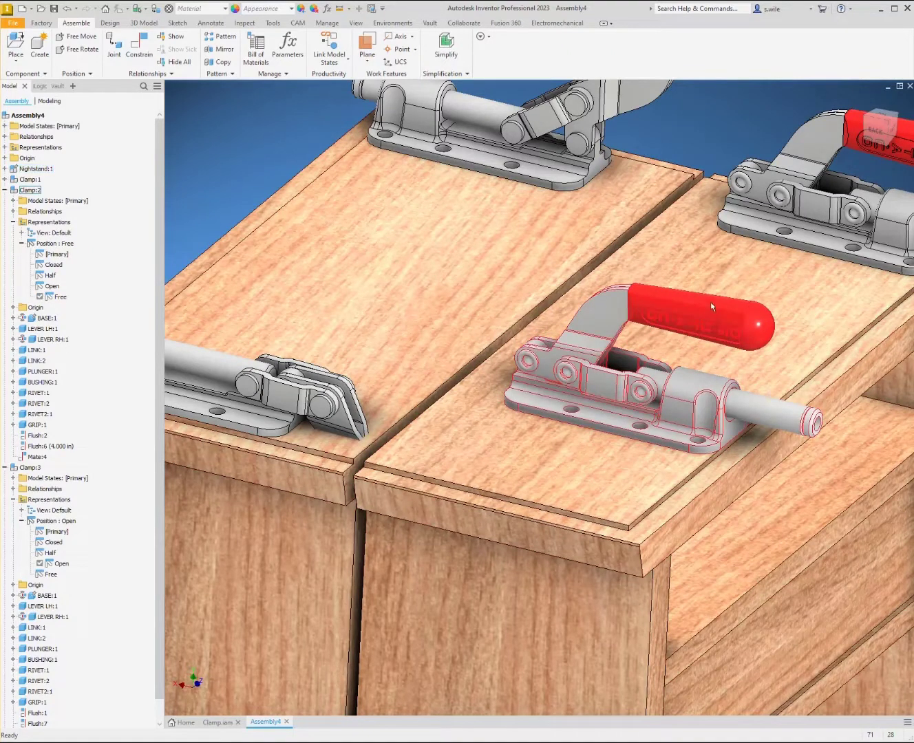
Step: Try to swing Clamp:2's lever by its red grip within the nightstand assembly
left_click_drag(712, 307, 652, 265)
left_click_drag(690, 318, 683, 325)
mouse_move(598, 351)
middle_mouse_down("shift")
mouse_move(607, 350)
mouse_move(592, 356)
middle_mouse_up("shift")
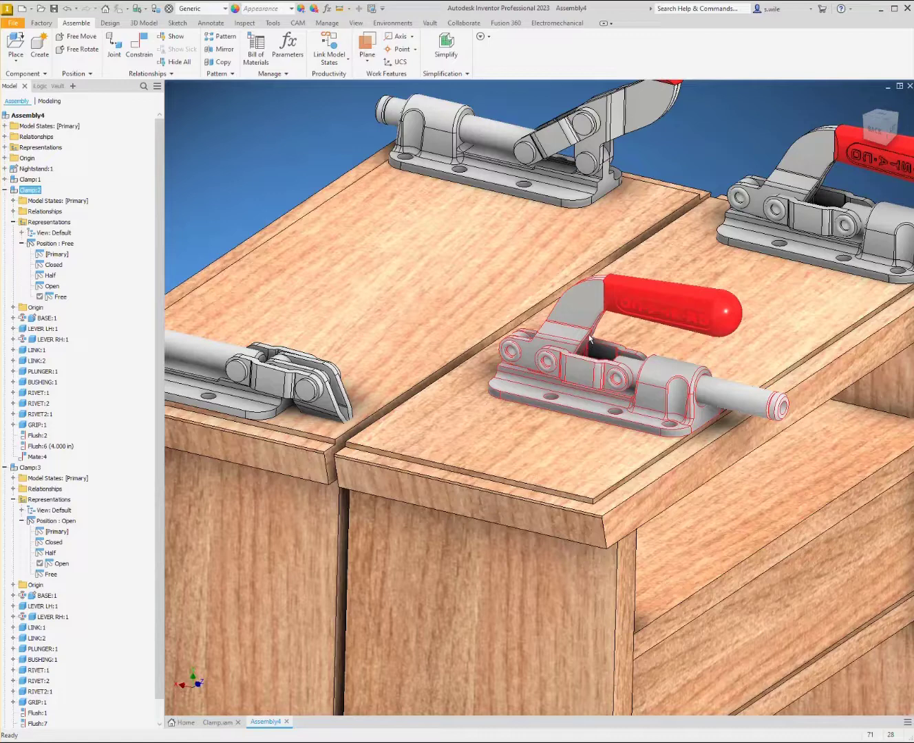
Step: Make the Clamp:2 instance flexible and swing its lever partly open
left_click(635, 308)
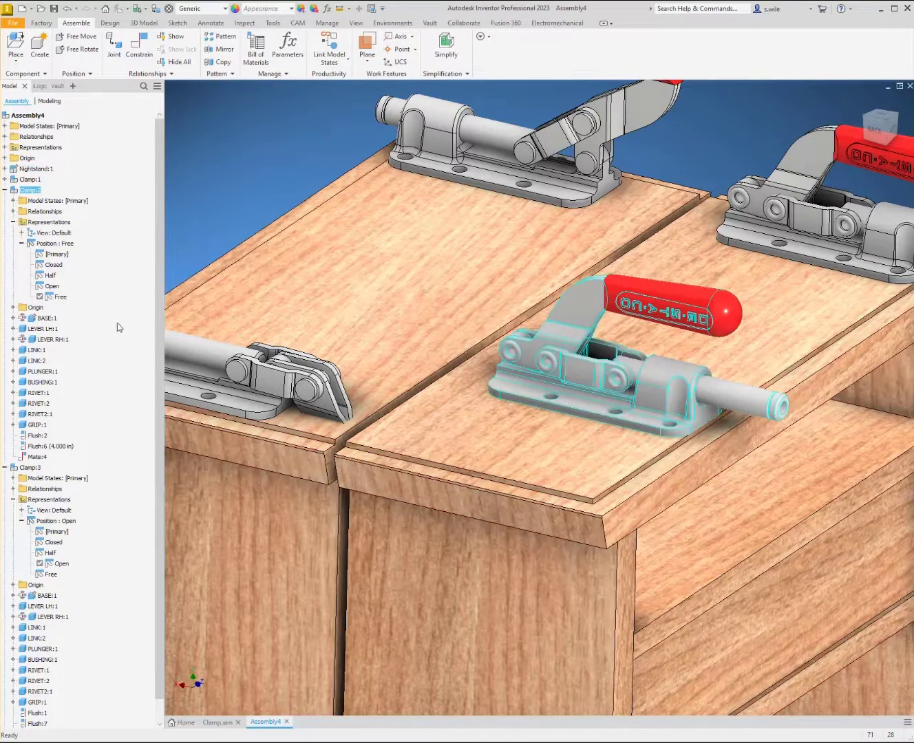
right_click(25, 193)
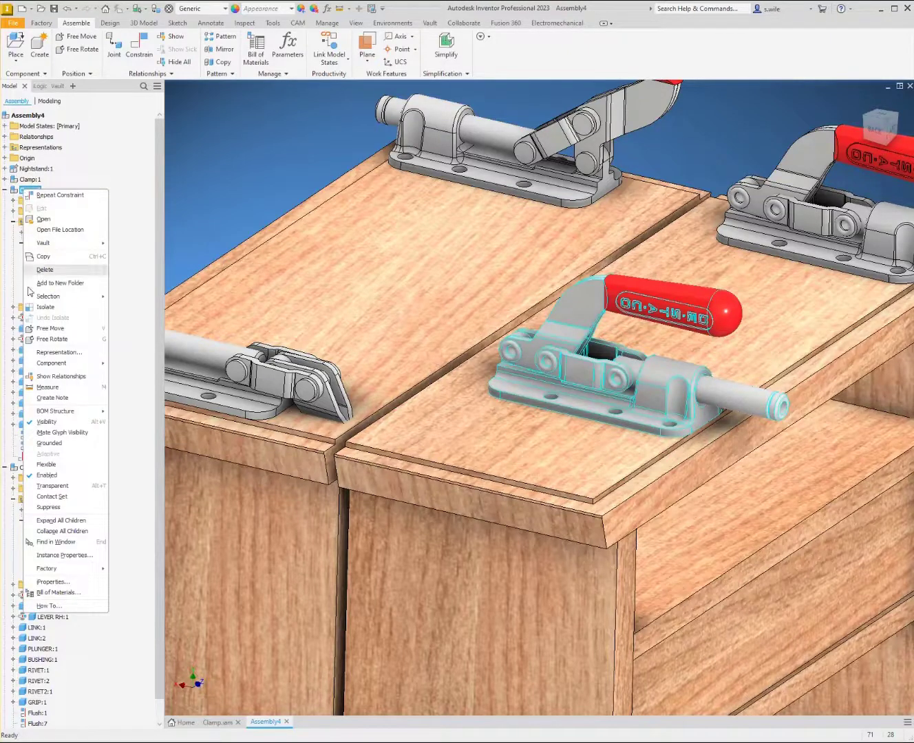
left_click(52, 468)
left_click_drag(683, 314, 564, 256)
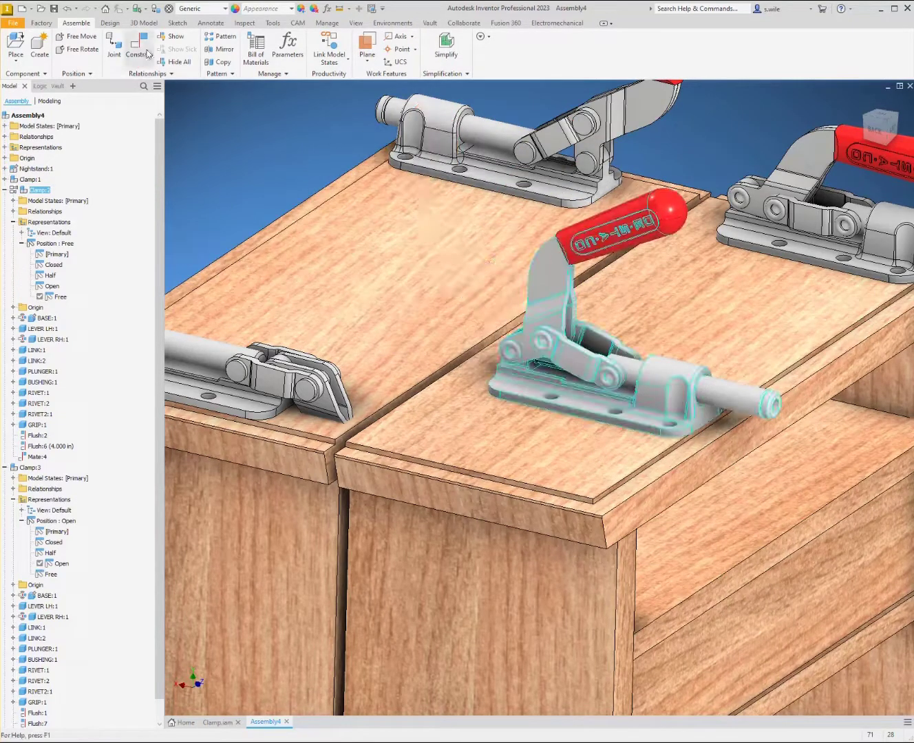
Step: Activate the contact solver, swing Clamp:2's lever down to its closed position, and add the nightstand to the contact set
left_click(244, 24)
left_click(61, 48)
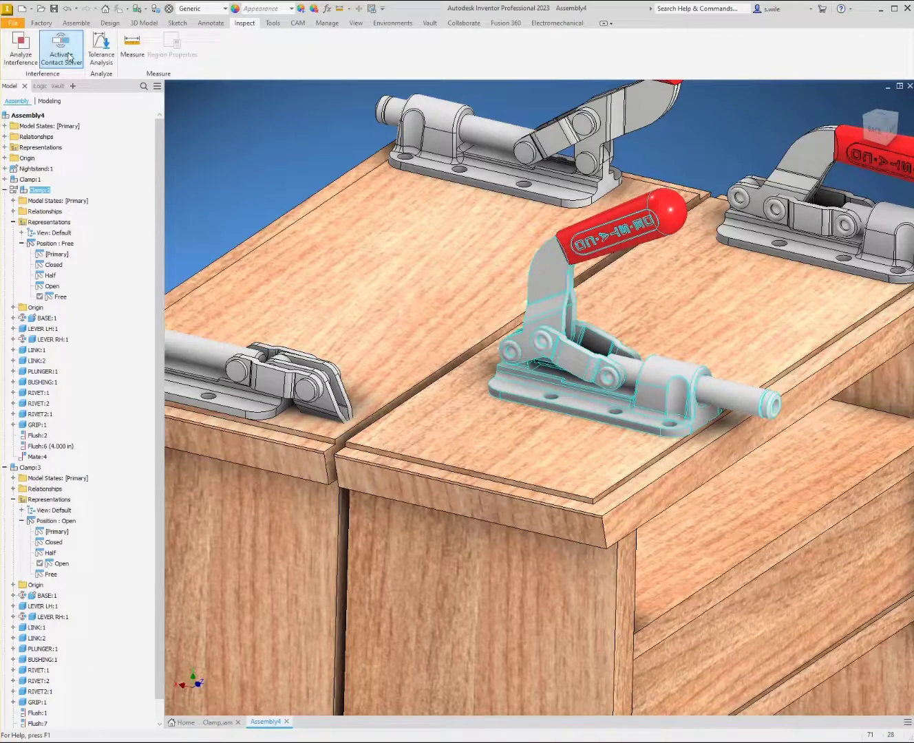
left_click_drag(585, 238, 519, 349)
right_click(393, 317)
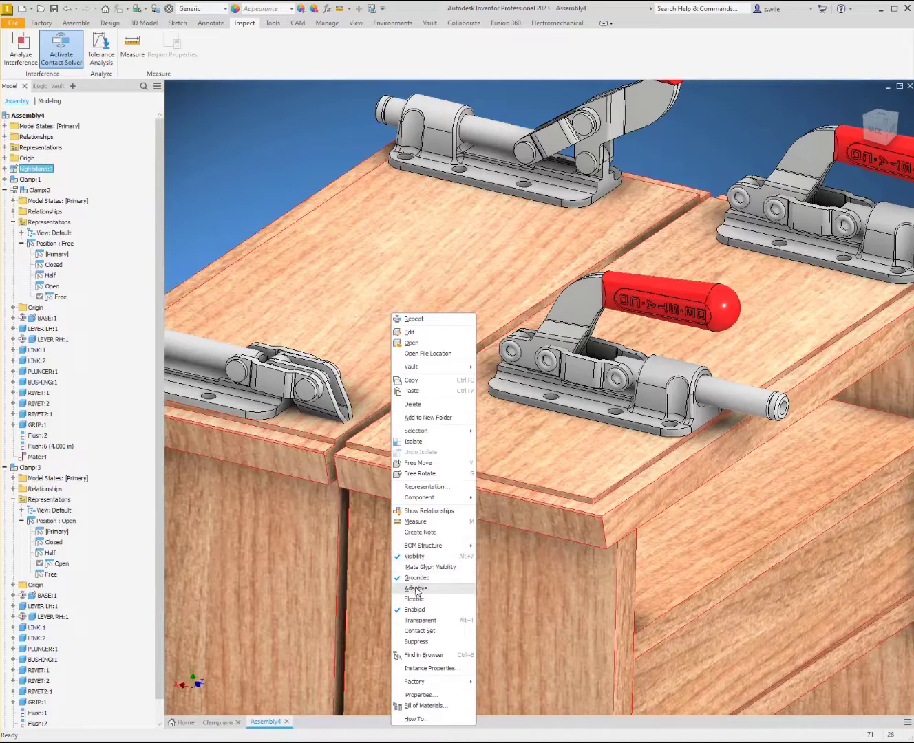
left_click(420, 631)
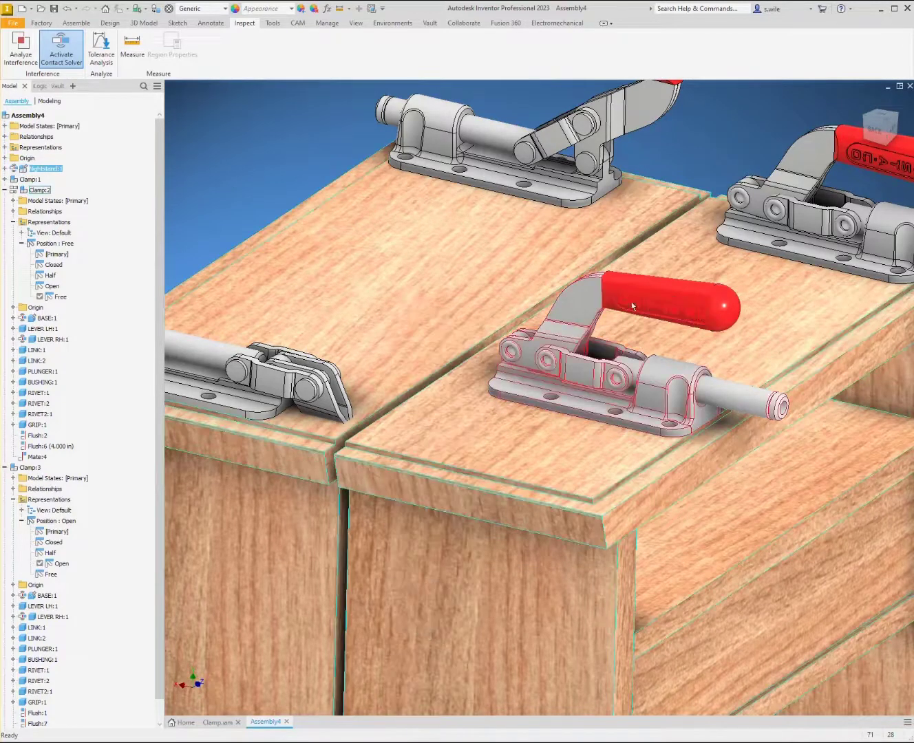
Step: Swing Clamp:2's lever fully open toward the tabletop and back to closed to test its contact with the nightstand
left_click_drag(632, 301, 412, 322)
middle_click_drag(416, 427, 370, 365, "shift")
left_click_drag(369, 283, 589, 290)
middle_click_drag(444, 355, 502, 352, "shift")
left_click(333, 202)
scroll(332, 203, "up", 3)
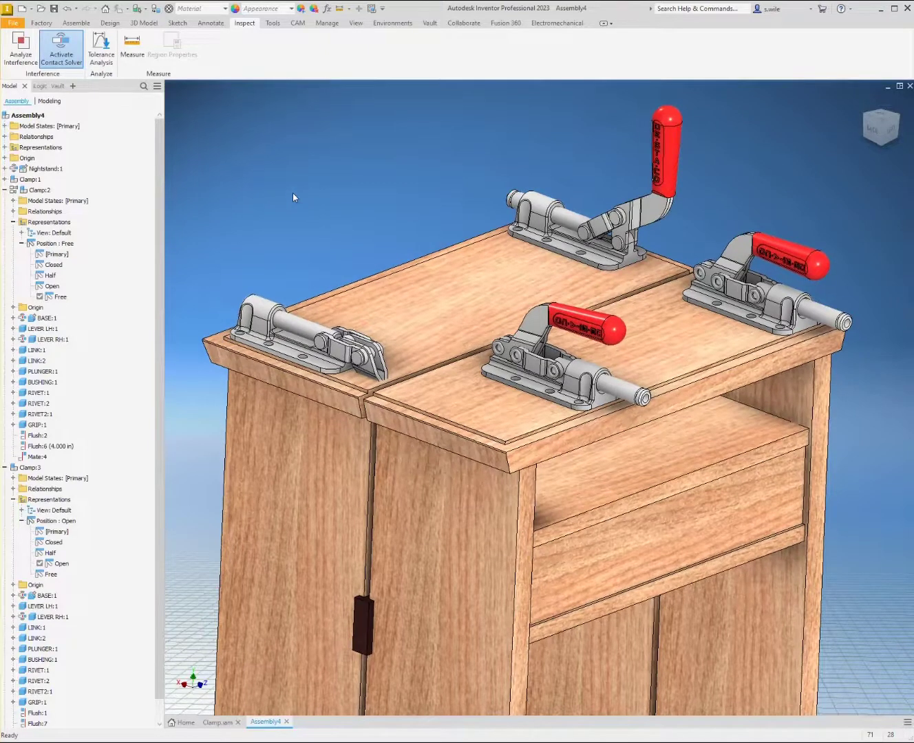
scroll(293, 198, "up", 4)
scroll(293, 197, "down", 2)
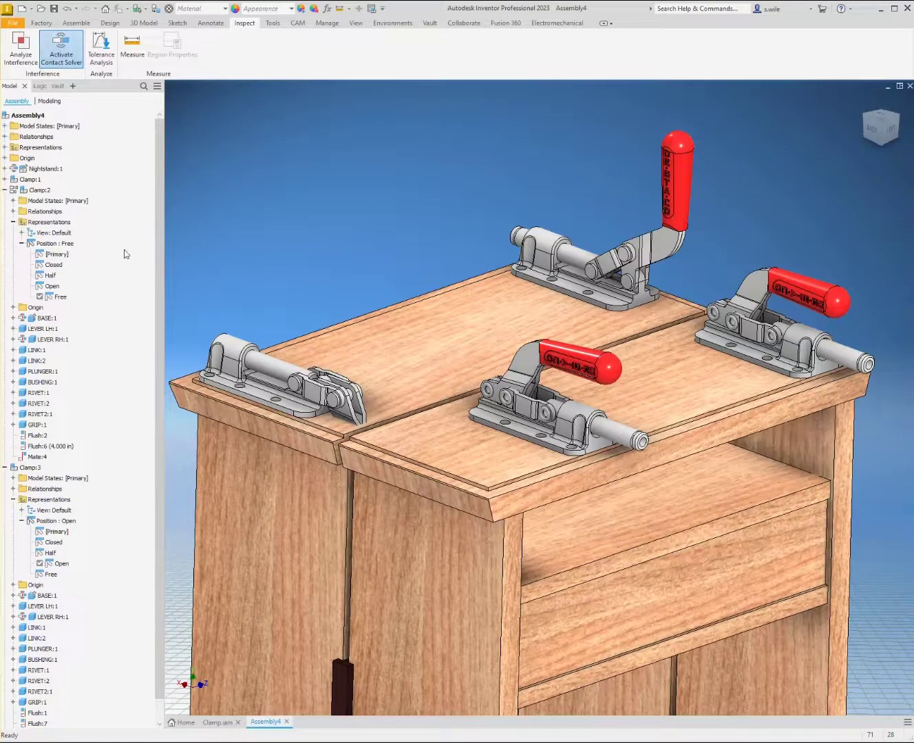
Step: Switch to Clamp.iam and create a new drawing from it, starting a base view of the clamp
left_click(215, 725)
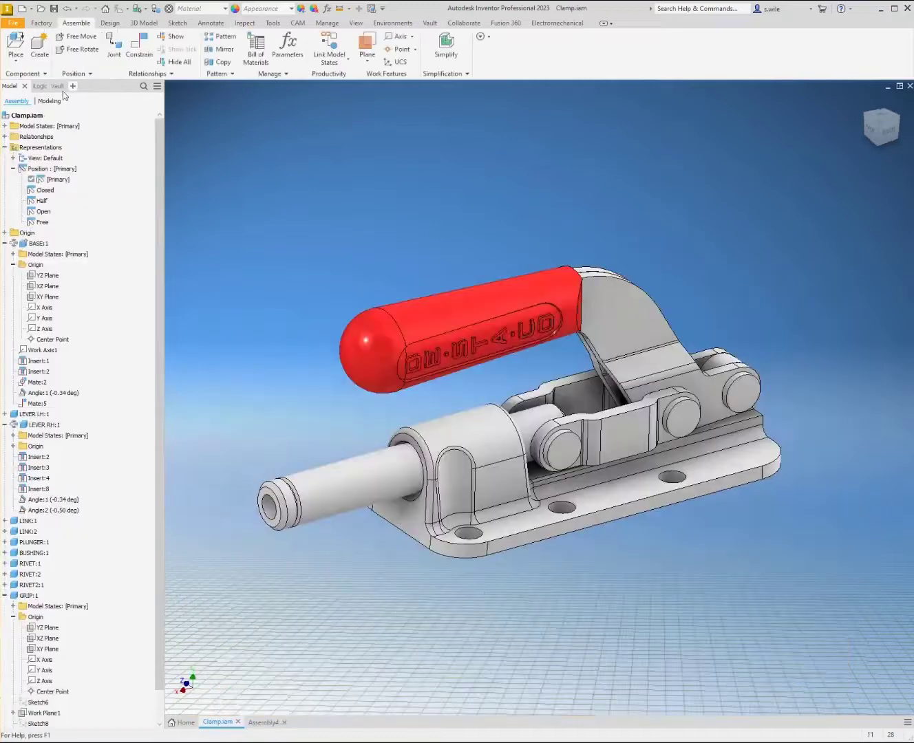
right_click(29, 119)
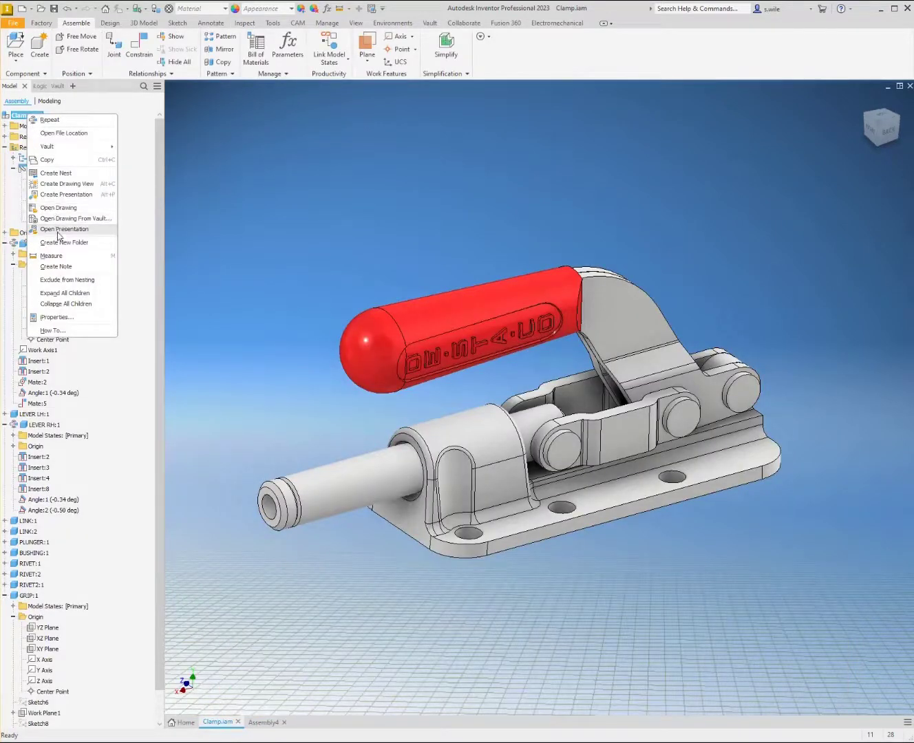
left_click(72, 185)
double_click(384, 282)
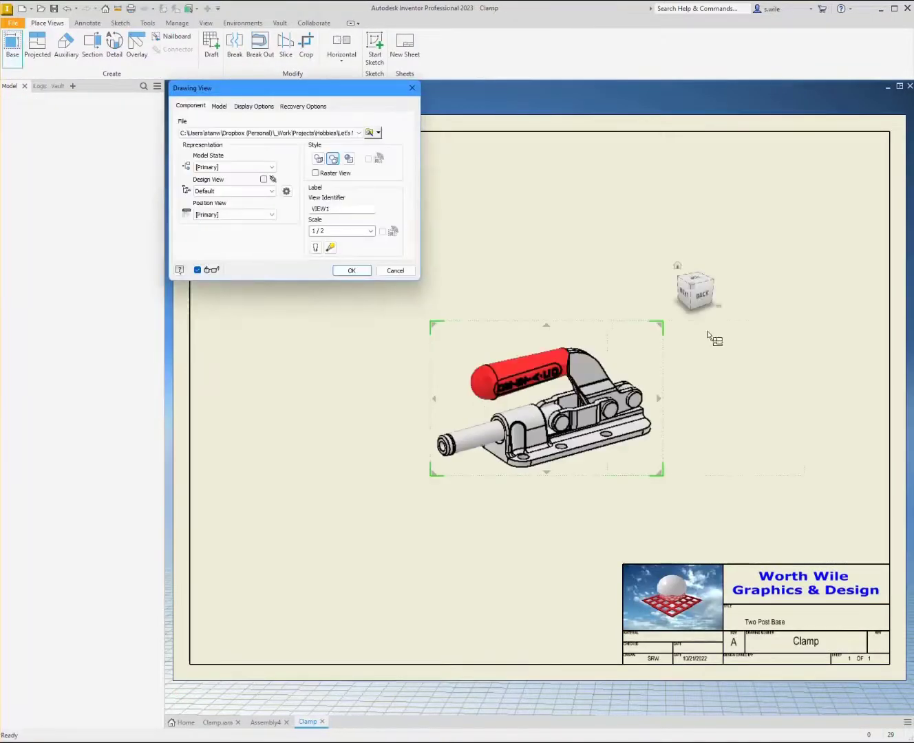
Step: Orient the clamp's base view to Back, position it on the sheet's right half, and place a projected end view to its left
left_click(702, 300)
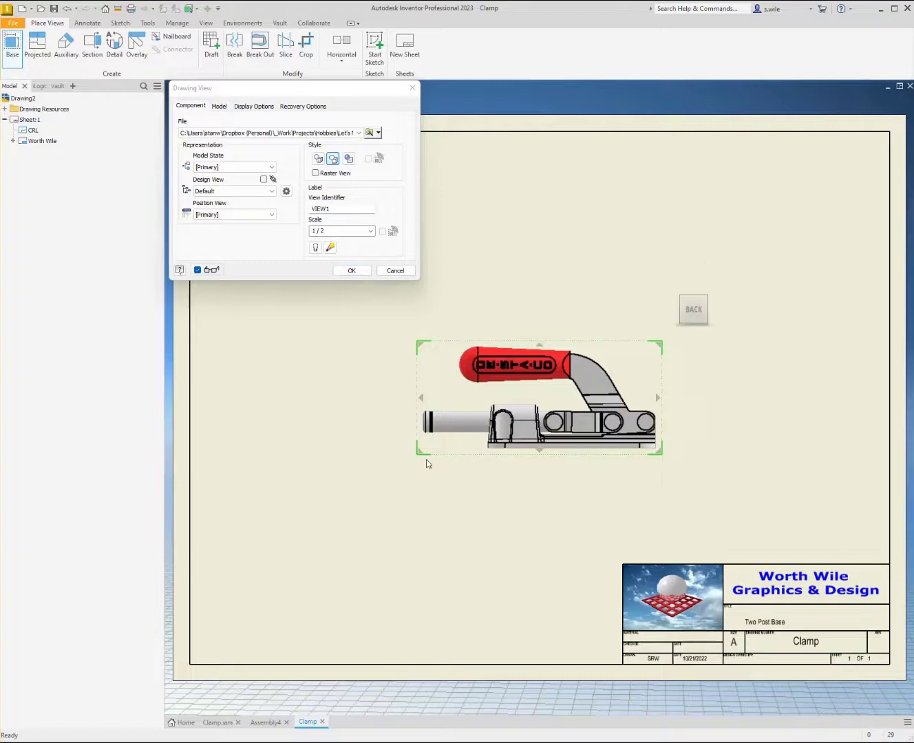
left_click_drag(425, 459, 358, 516)
left_click_drag(498, 442, 474, 462)
left_click_drag(276, 525, 380, 485)
left_click_drag(495, 435, 612, 457)
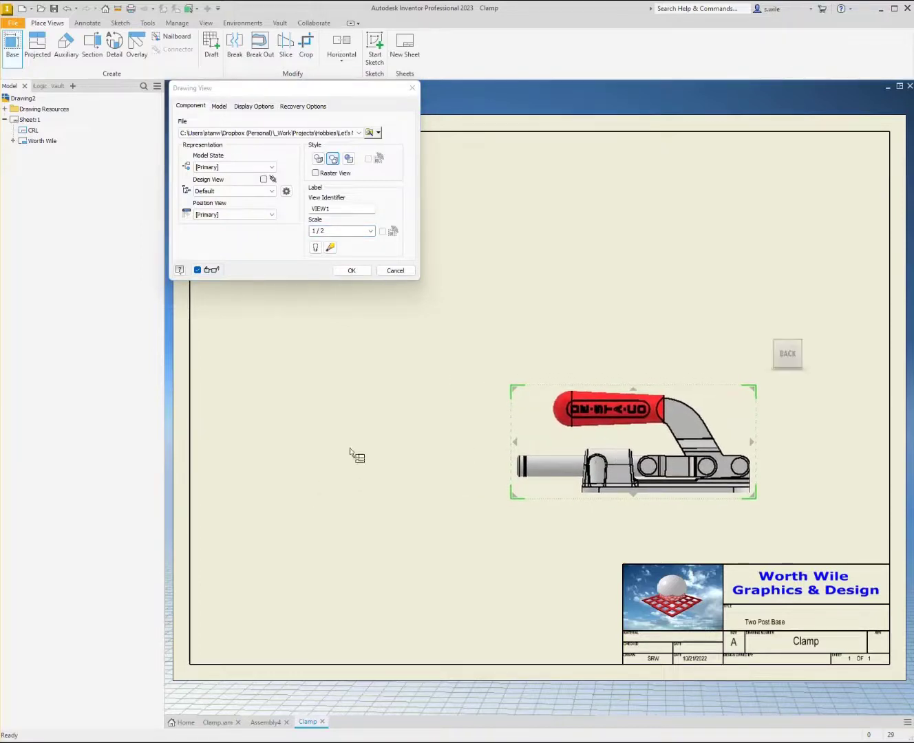
left_click(329, 455)
left_click(352, 270)
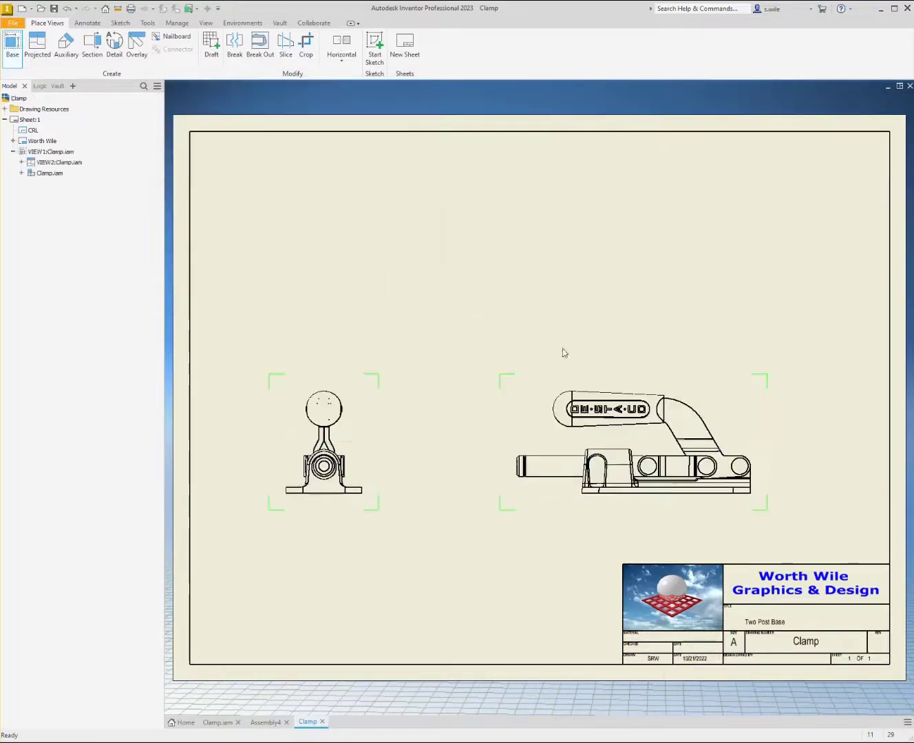
Step: Add an overlay view to the clamp's base view using the Half positional representation
right_click(528, 391)
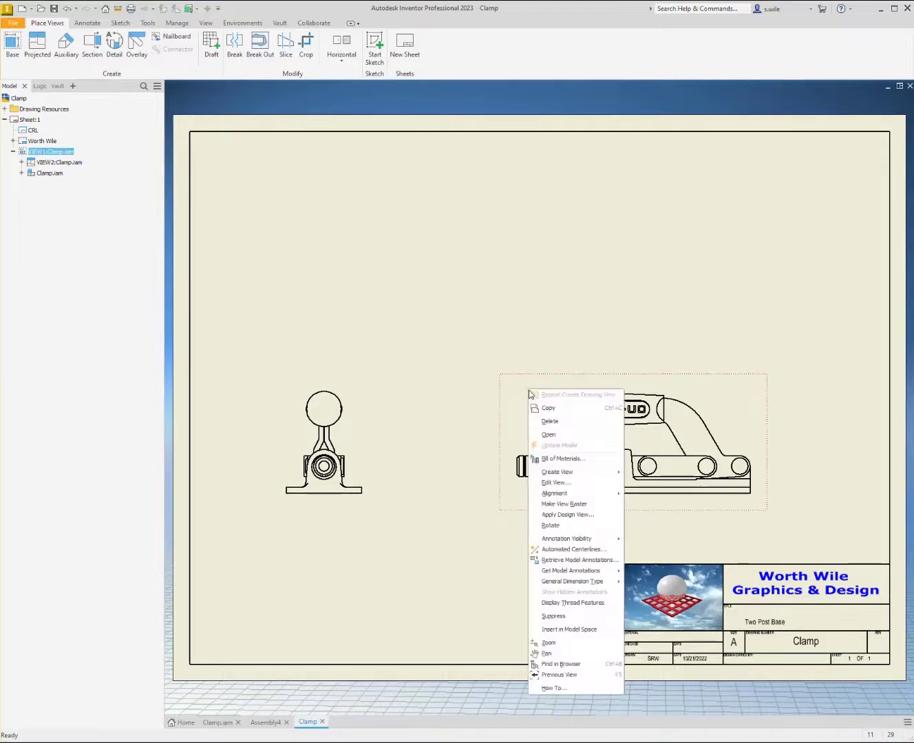
mouse_move(574, 473)
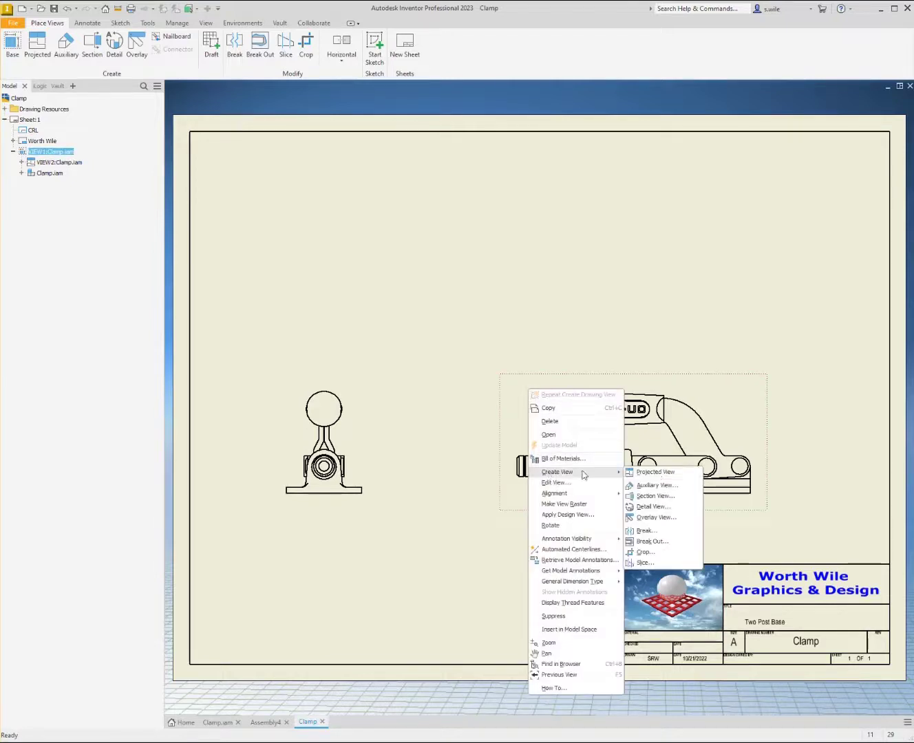
left_click(655, 517)
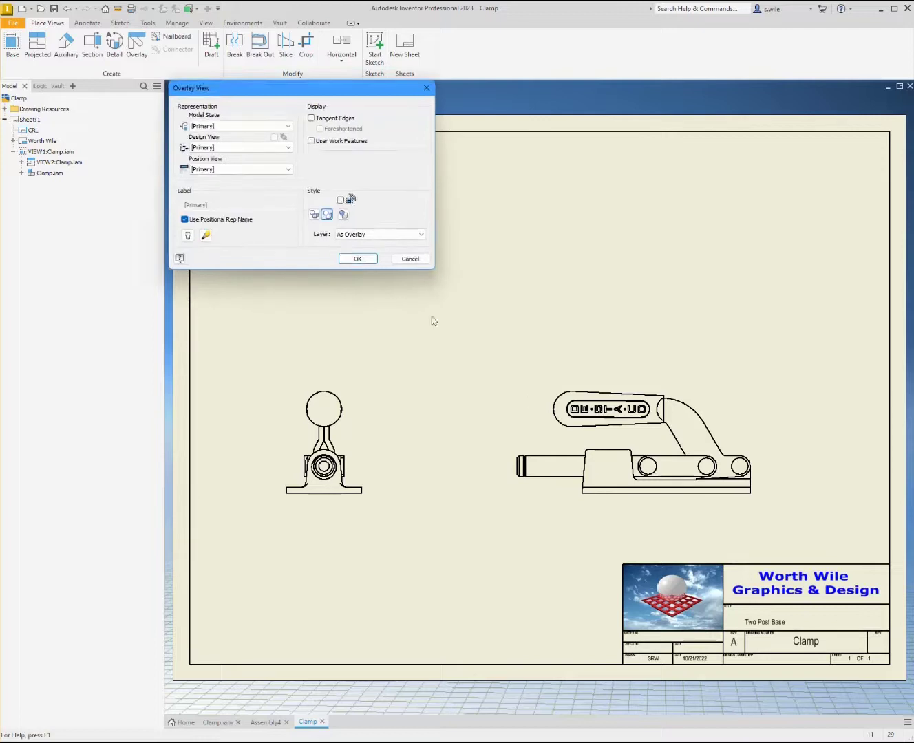
left_click(233, 170)
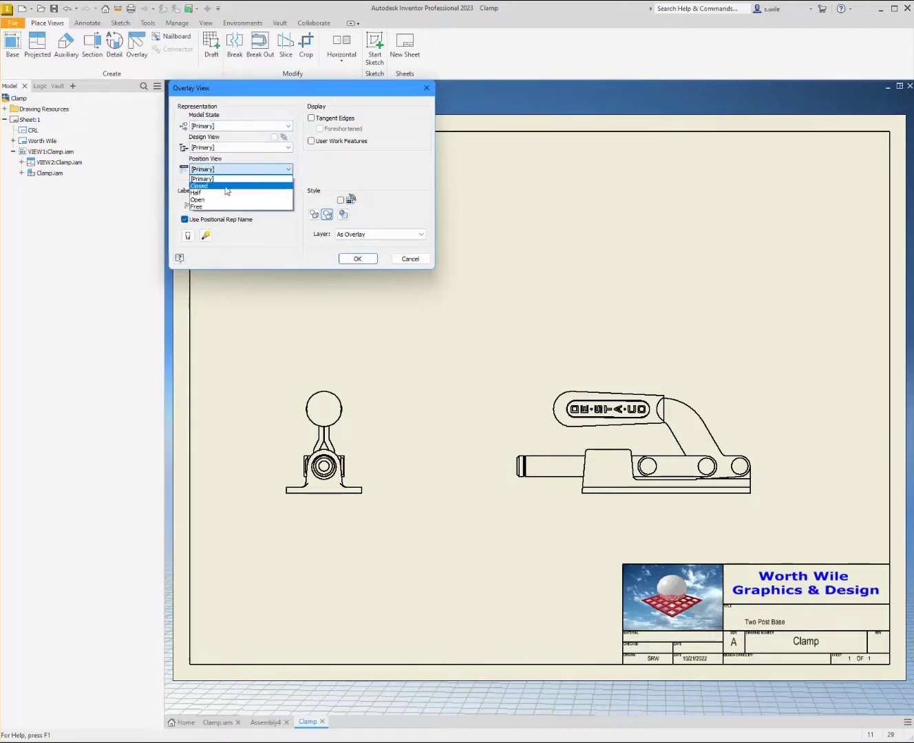
left_click(229, 193)
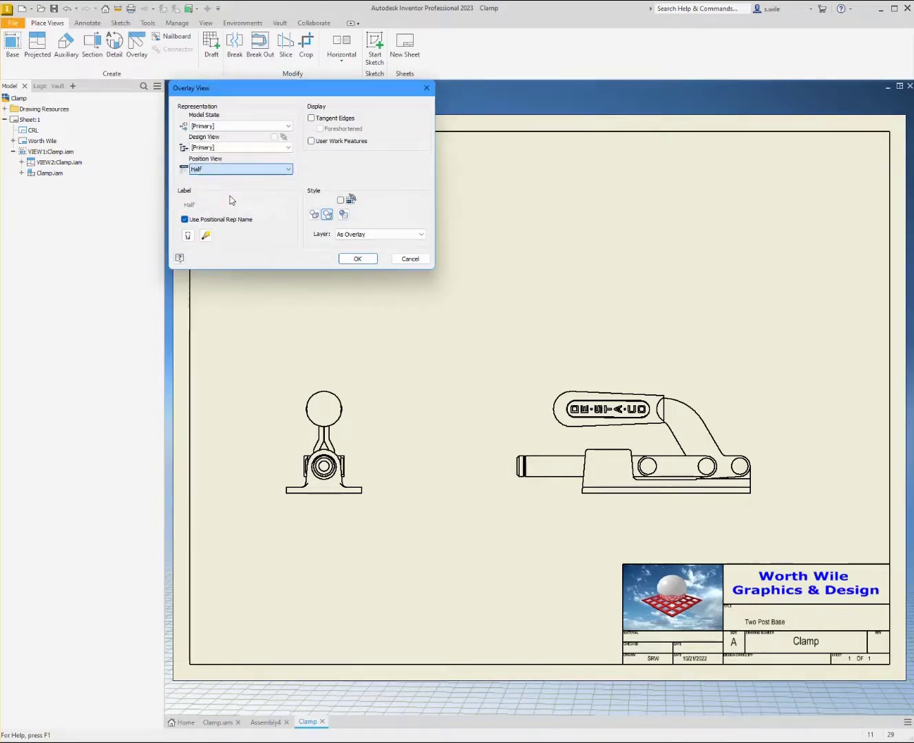
left_click(356, 260)
Step: Add a second overlay using the Open positional representation and move the base view left on the sheet
right_click(537, 415)
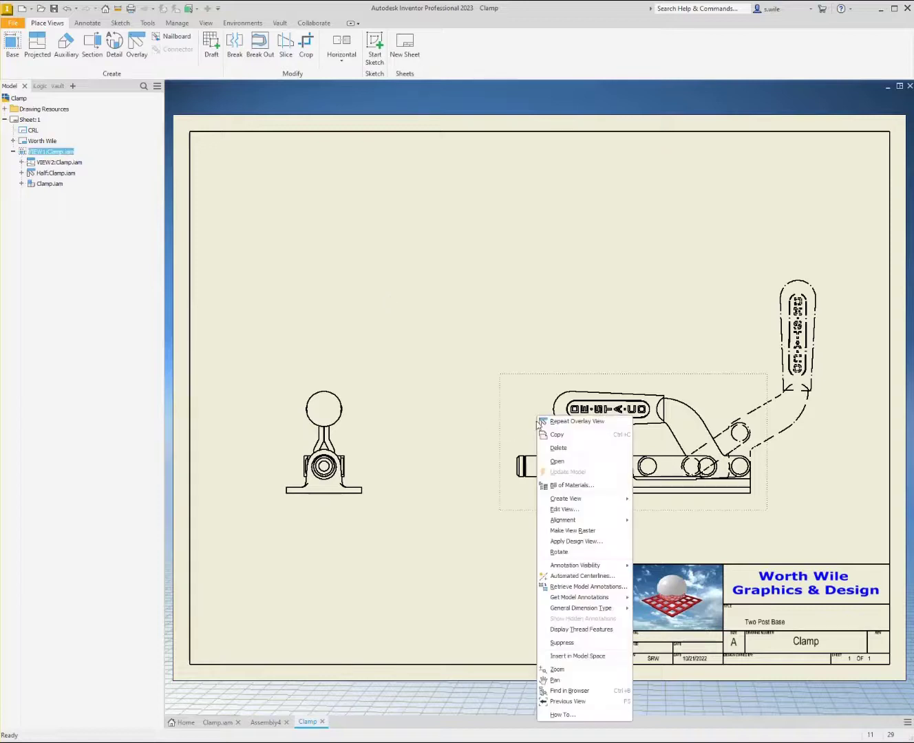
mouse_move(566, 500)
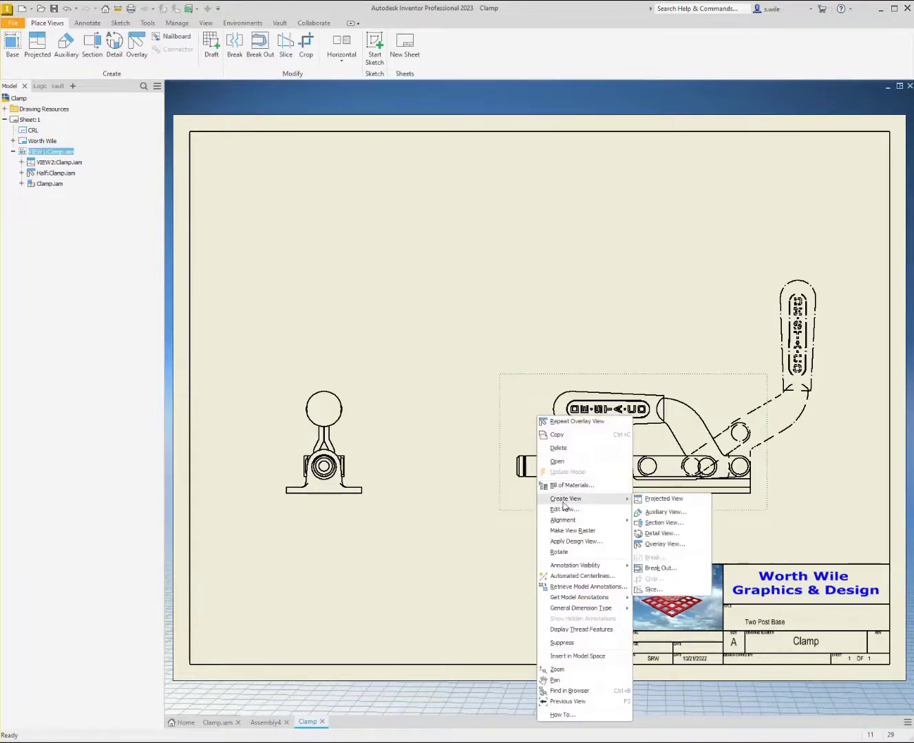
left_click(645, 544)
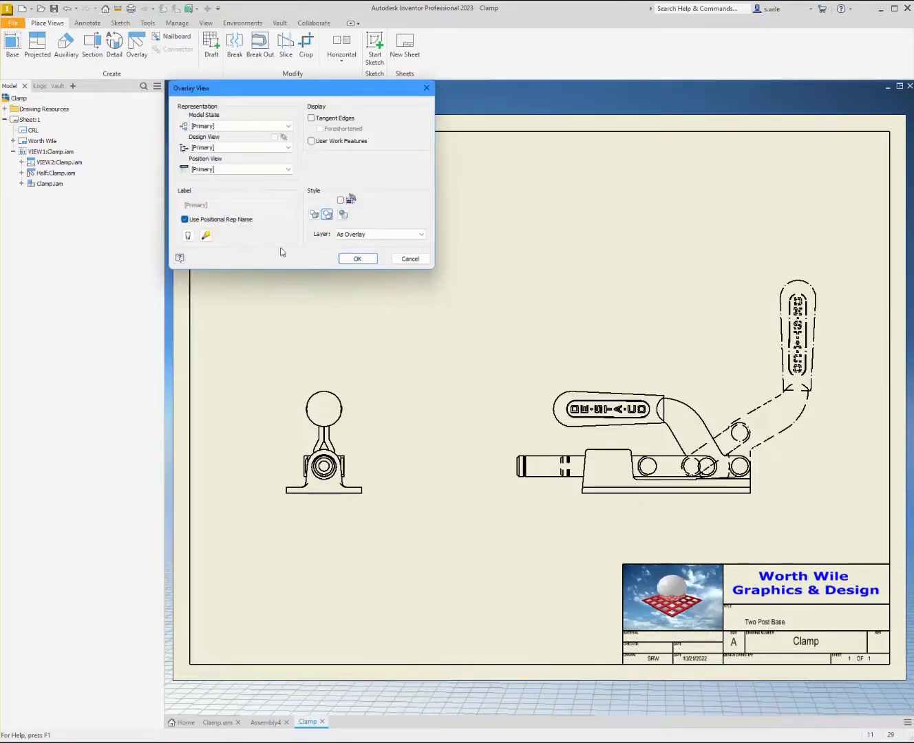
left_click(220, 170)
left_click(210, 200)
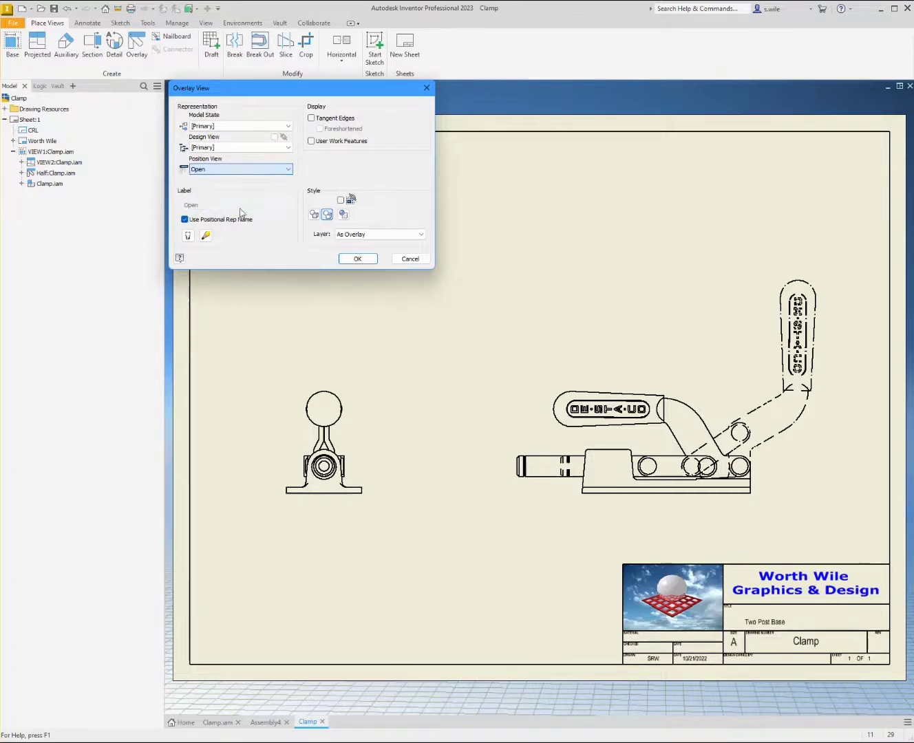
left_click(355, 258)
left_click_drag(615, 372, 311, 372)
left_click_drag(471, 373, 451, 369)
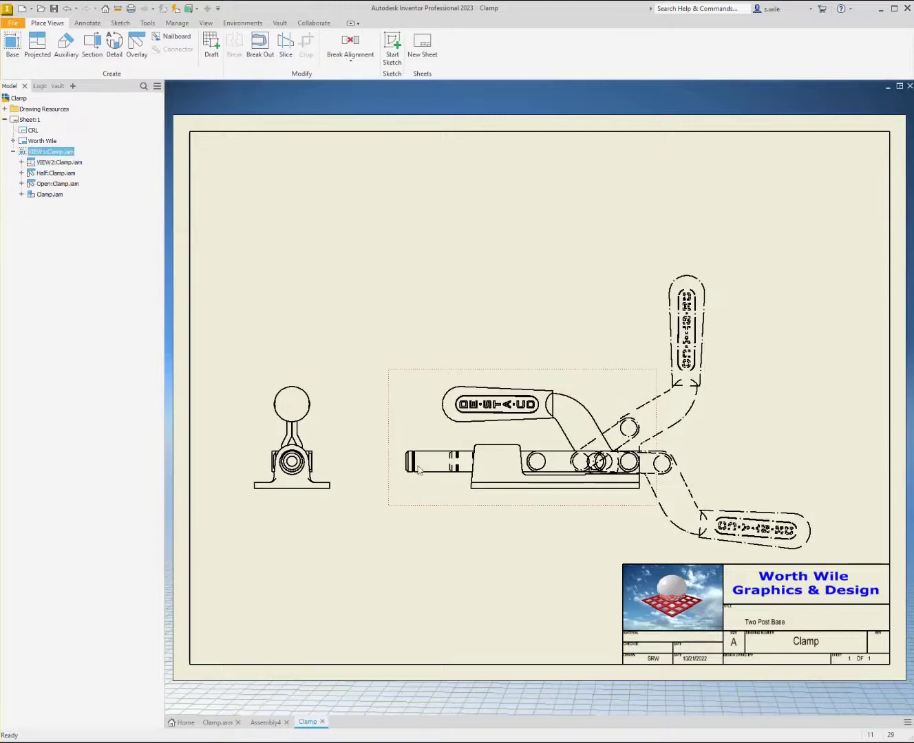
Step: Dimension the plunger's horizontal travel from its closed tip to its overlaid retracted tip, placing the dimension below the plunger
left_click(403, 482)
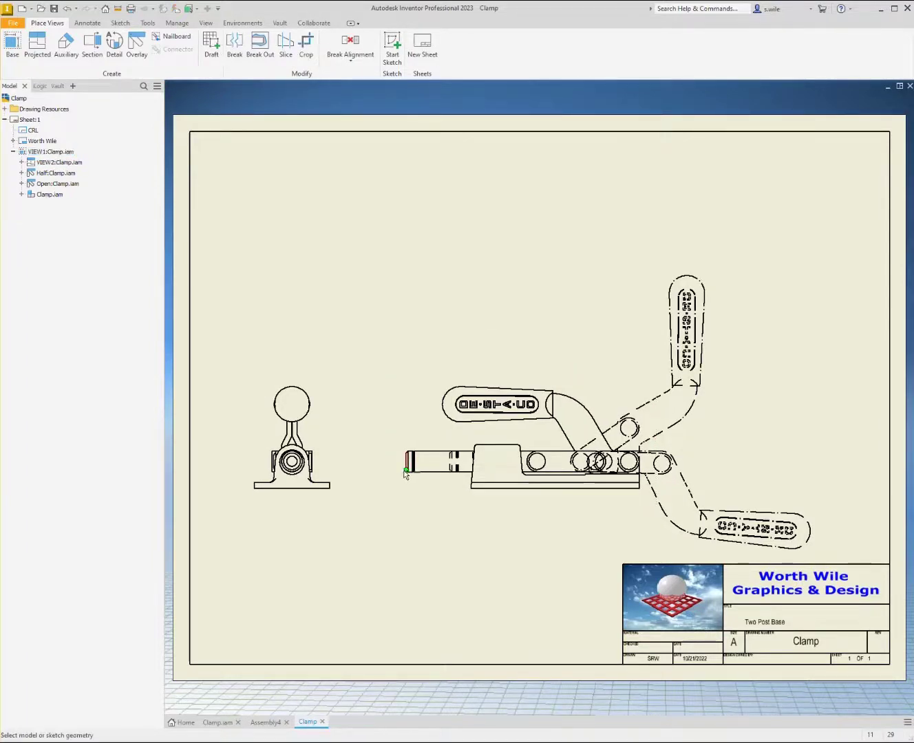
left_click(408, 474)
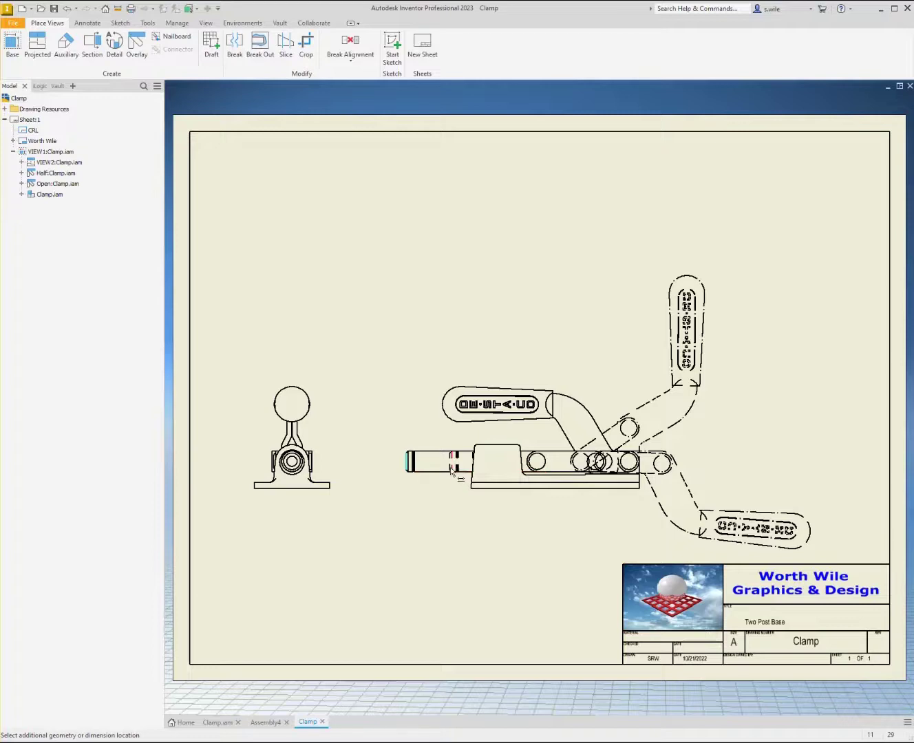
left_click(452, 468)
left_click(432, 495)
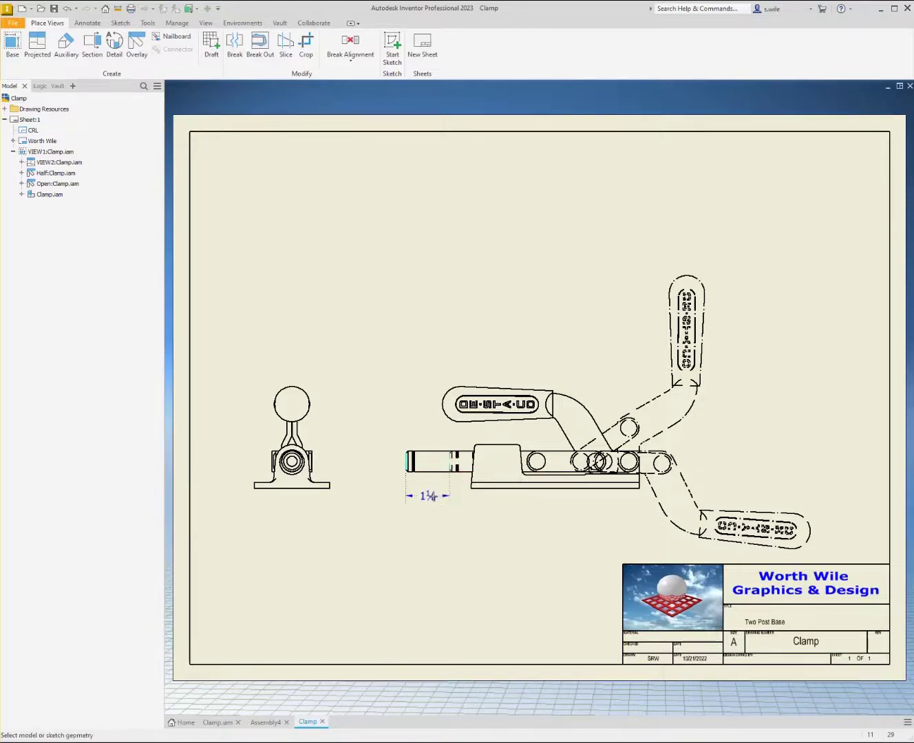
Step: Draw a centerline arc through the rounded grip ends of the open, half and closed lever positions
left_click(87, 23)
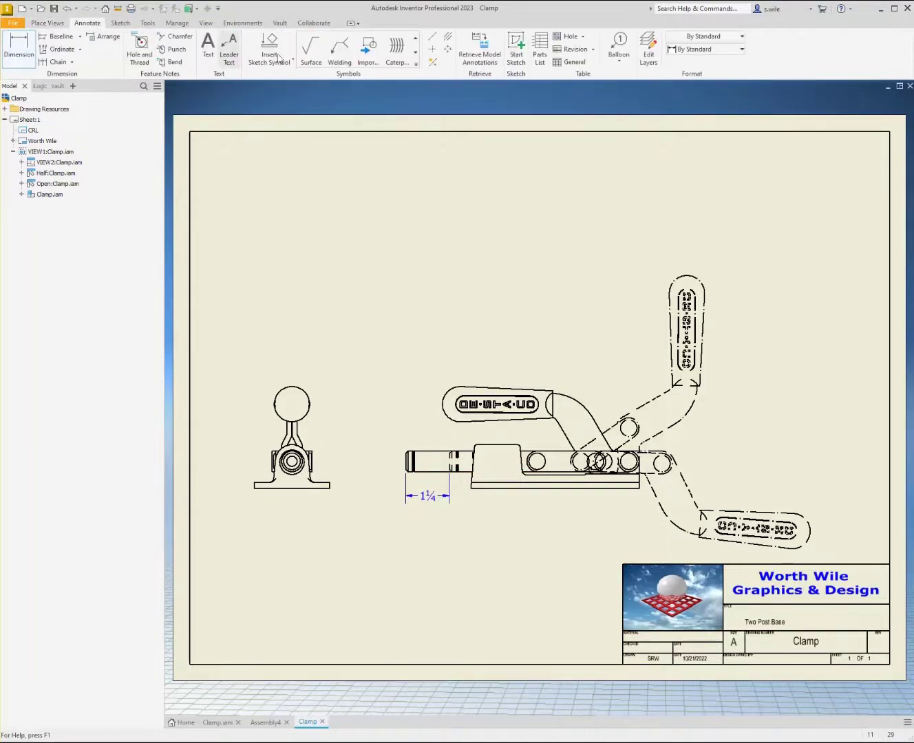
left_click(432, 36)
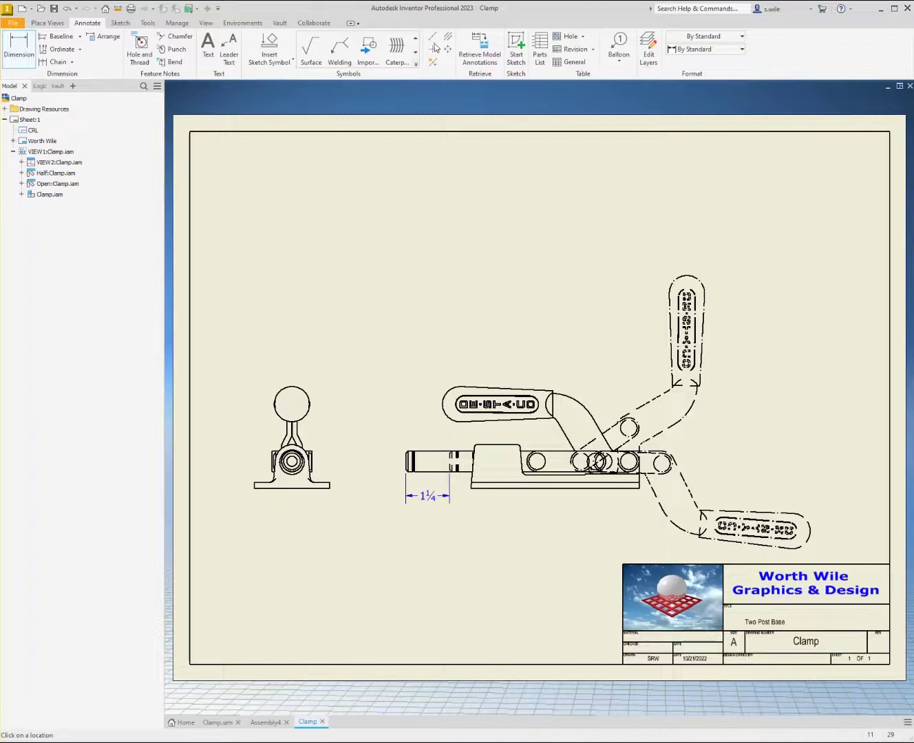
left_click(809, 532)
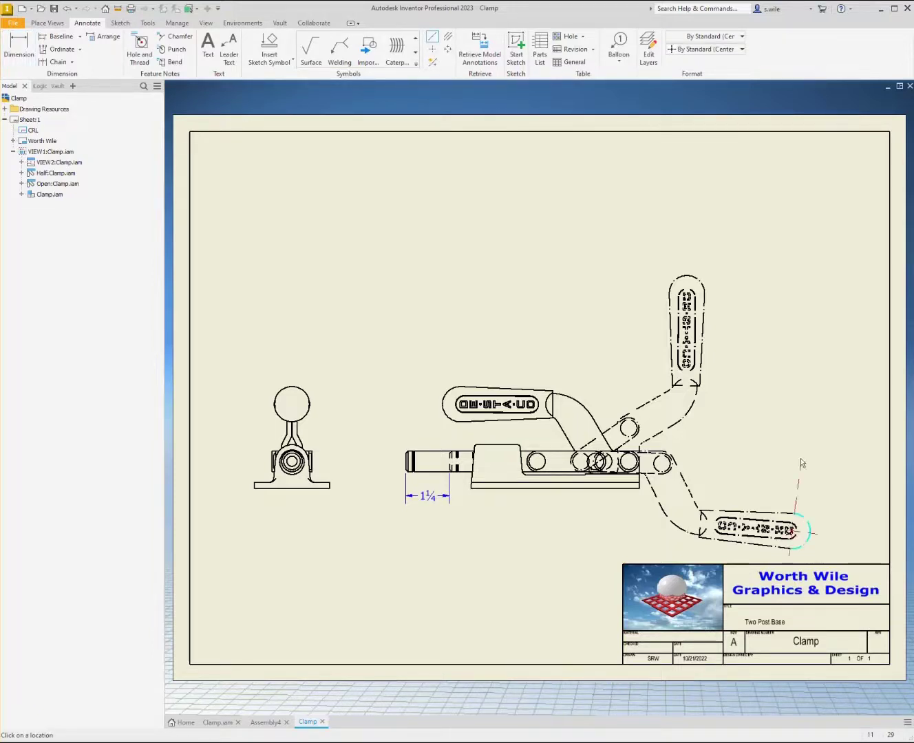
left_click(688, 279)
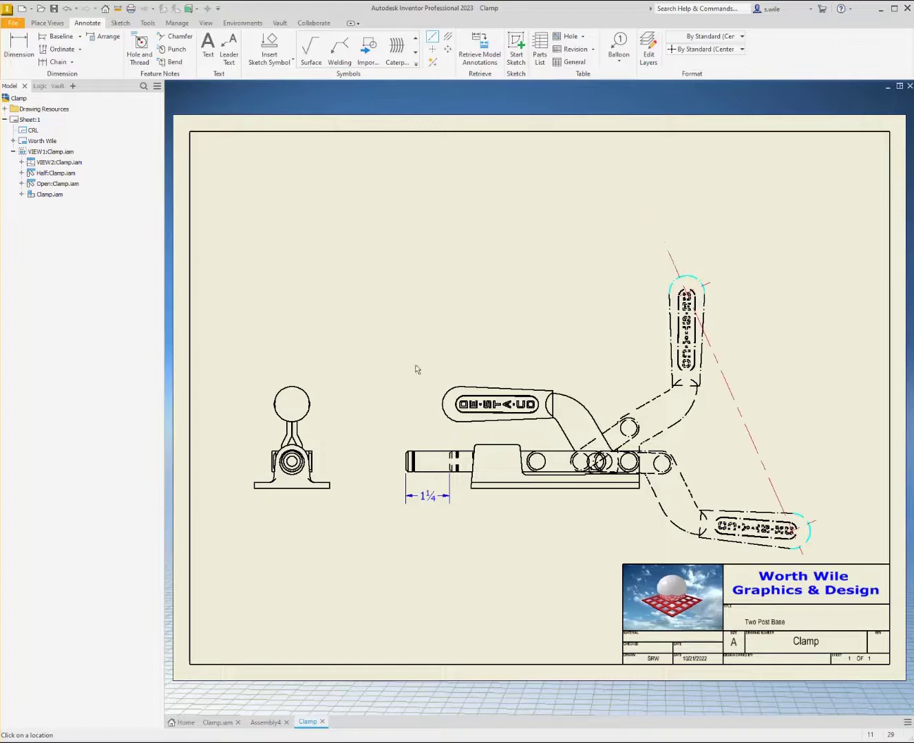
left_click(441, 406)
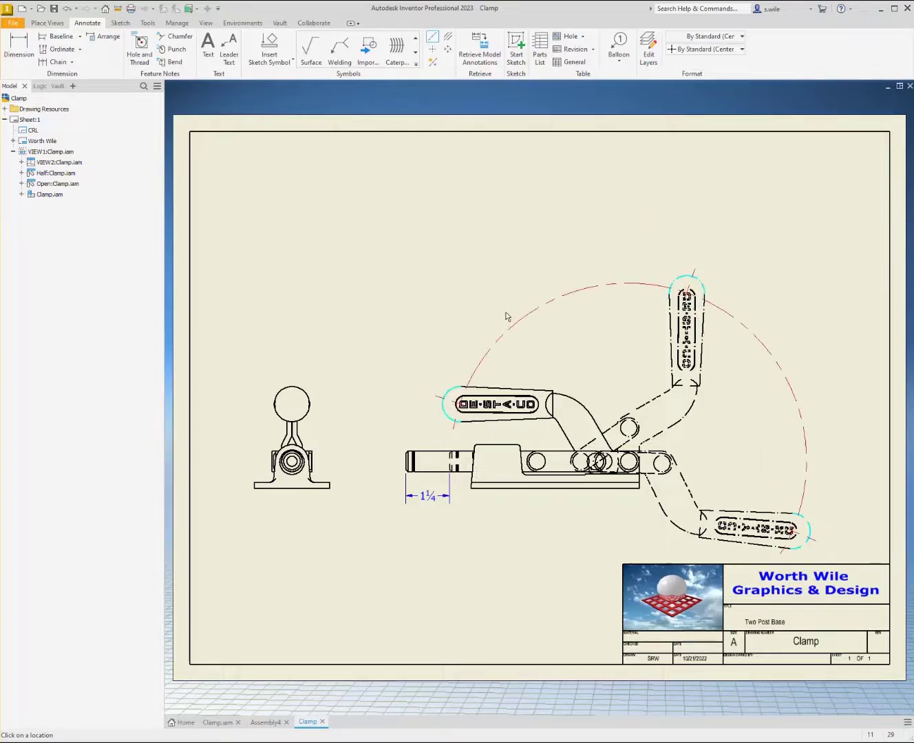
right_click(519, 292)
left_click(530, 294)
Step: Add a radius dimension to the lever's swing arc and delete it again
key("d")
left_click(562, 291)
left_click(541, 272)
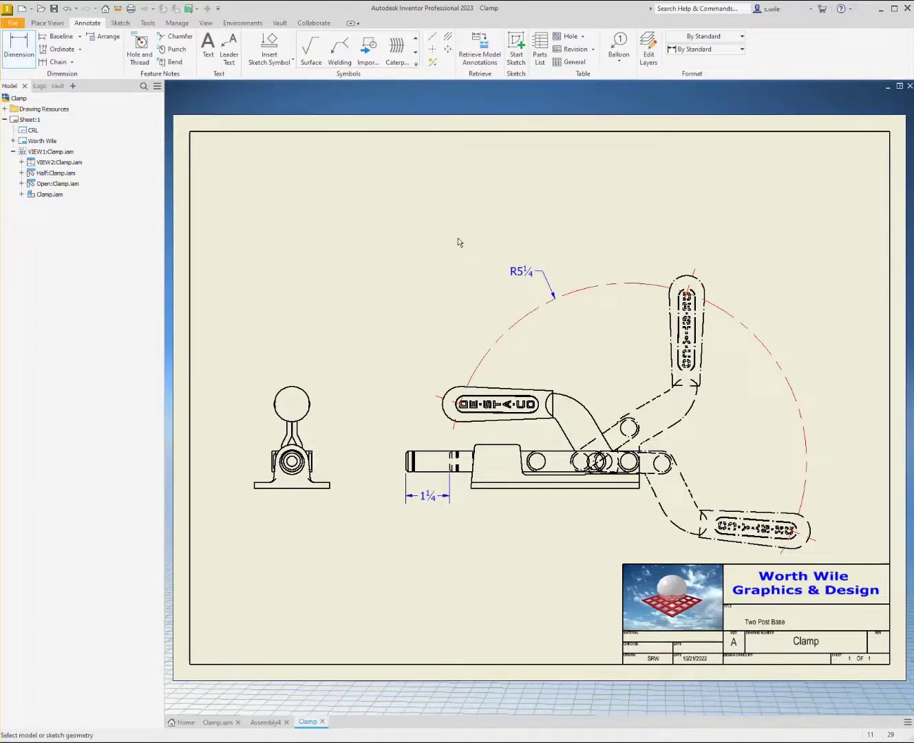
key("Escape")
left_click(523, 276)
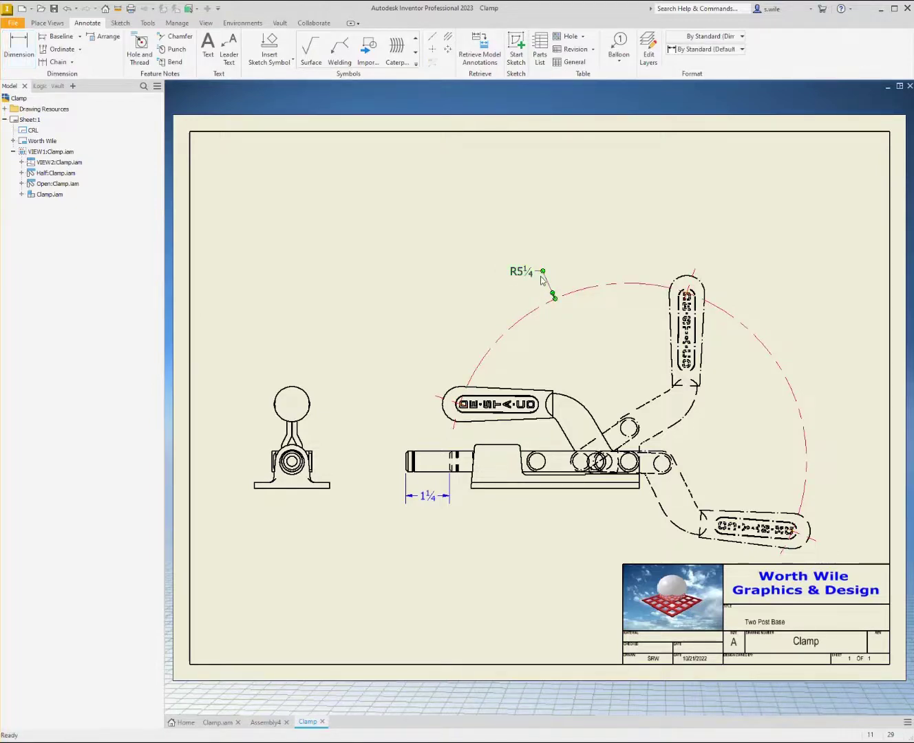
key("Delete")
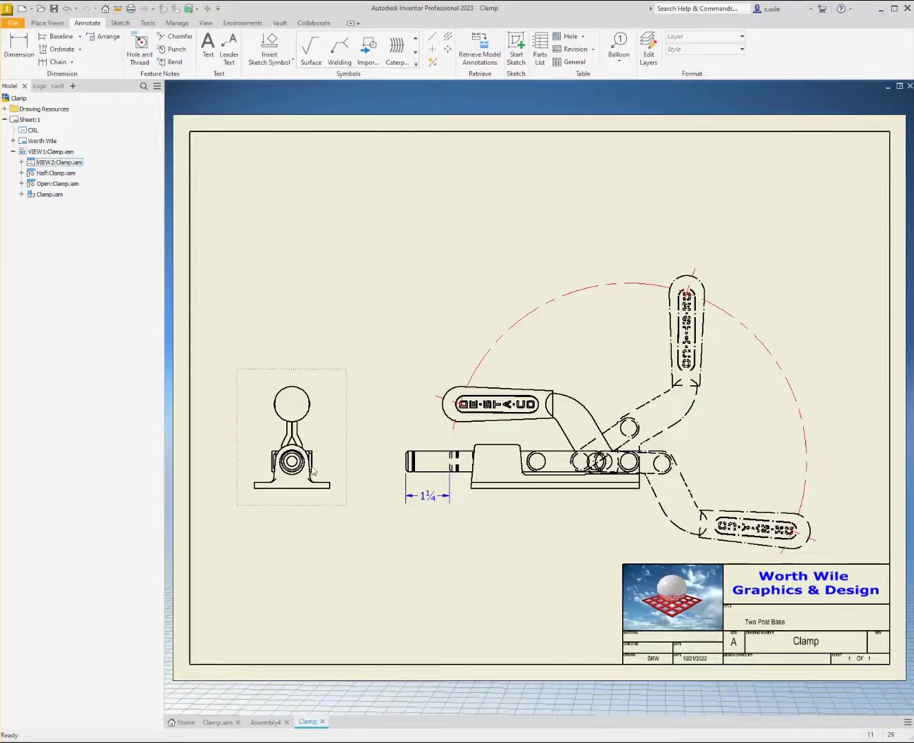
Step: Switch to Assembly4 and examine its top-level representations and relationships
left_click(264, 723)
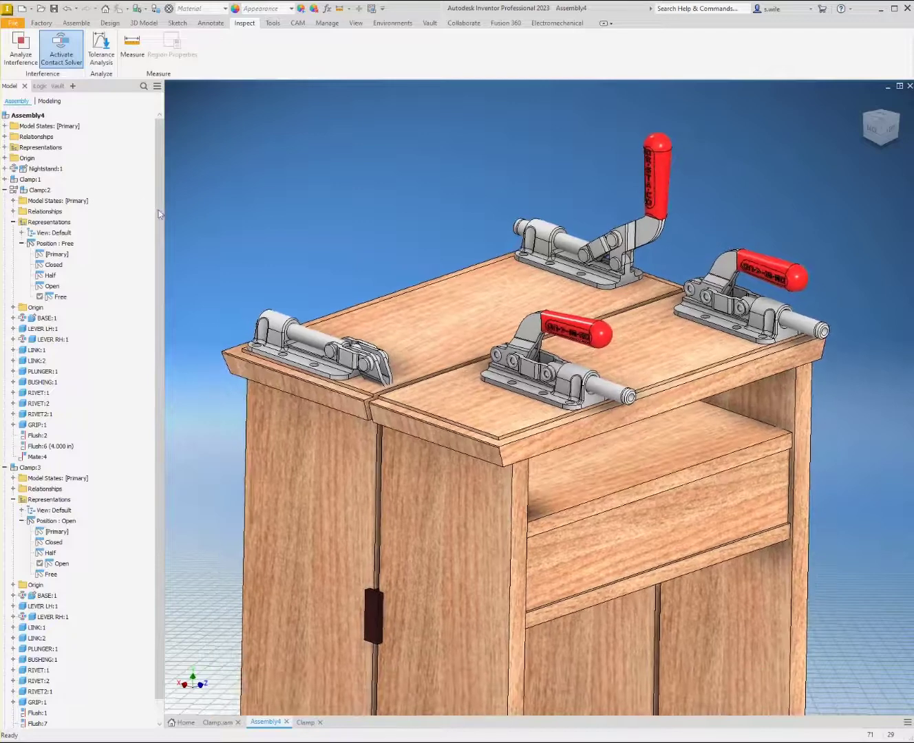
left_click(6, 148)
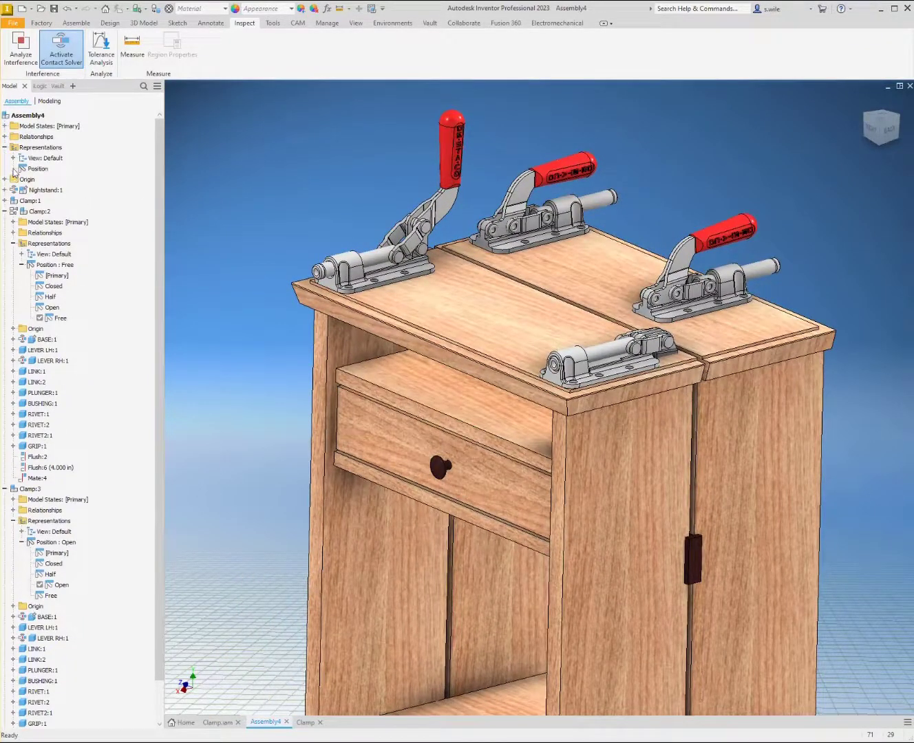
left_click(34, 168)
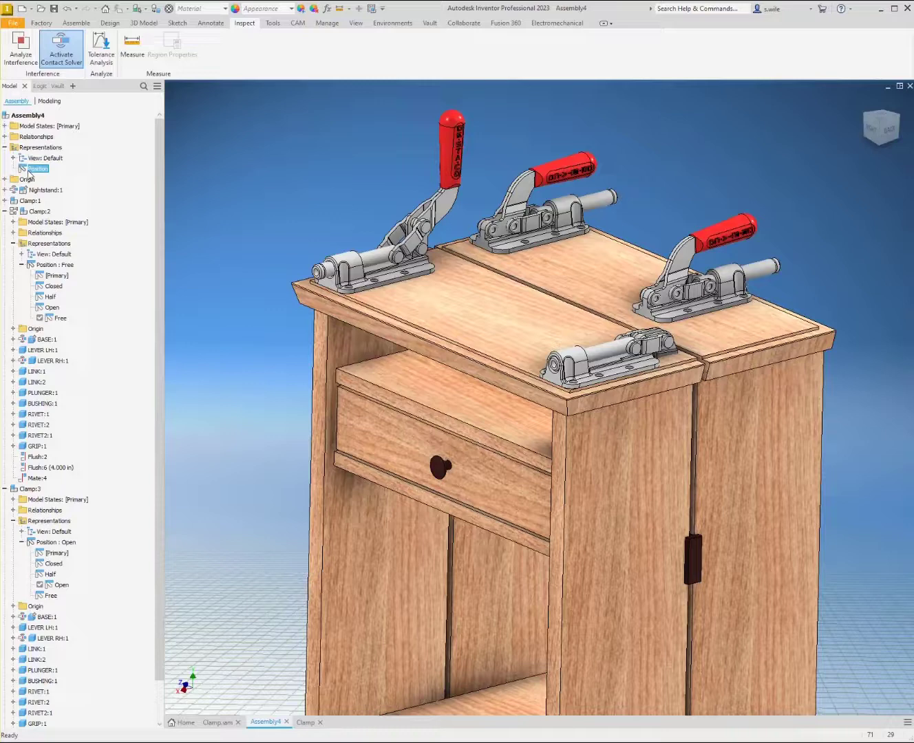
right_click(444, 333)
key("Escape")
right_click(26, 117)
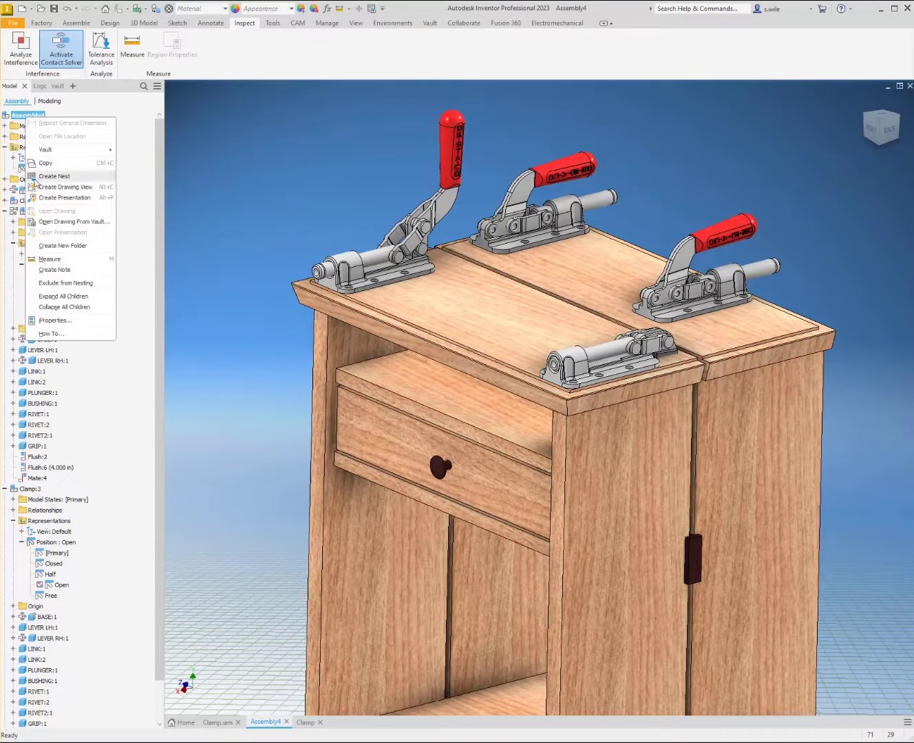
left_click(4, 138)
left_click(4, 137)
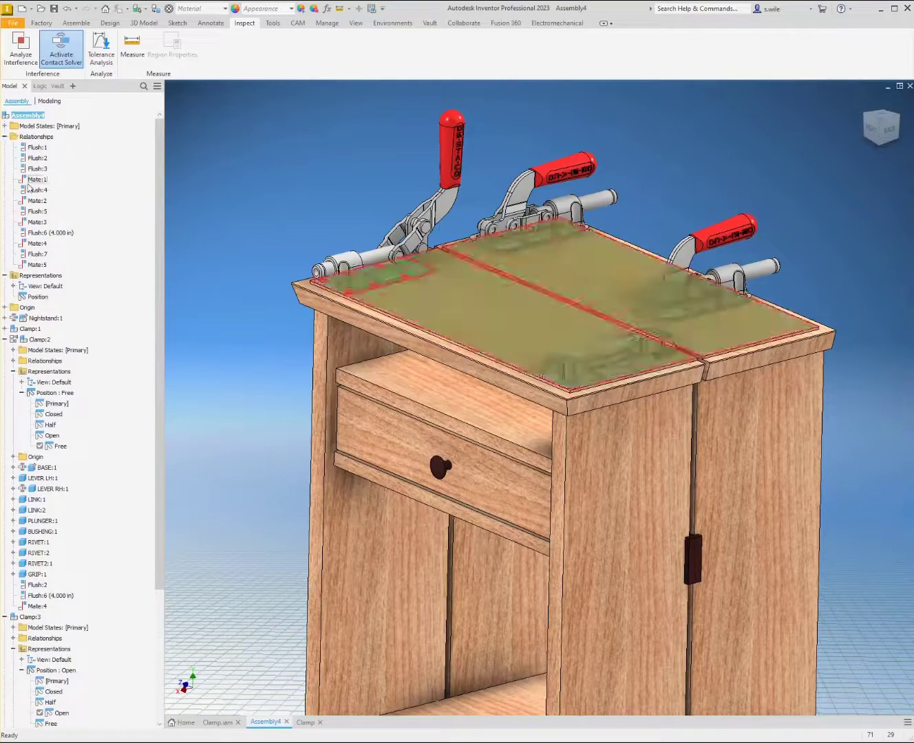
left_click(5, 137)
Step: Create a new positional representation at the top level of the nightstand assembly
left_click(38, 168)
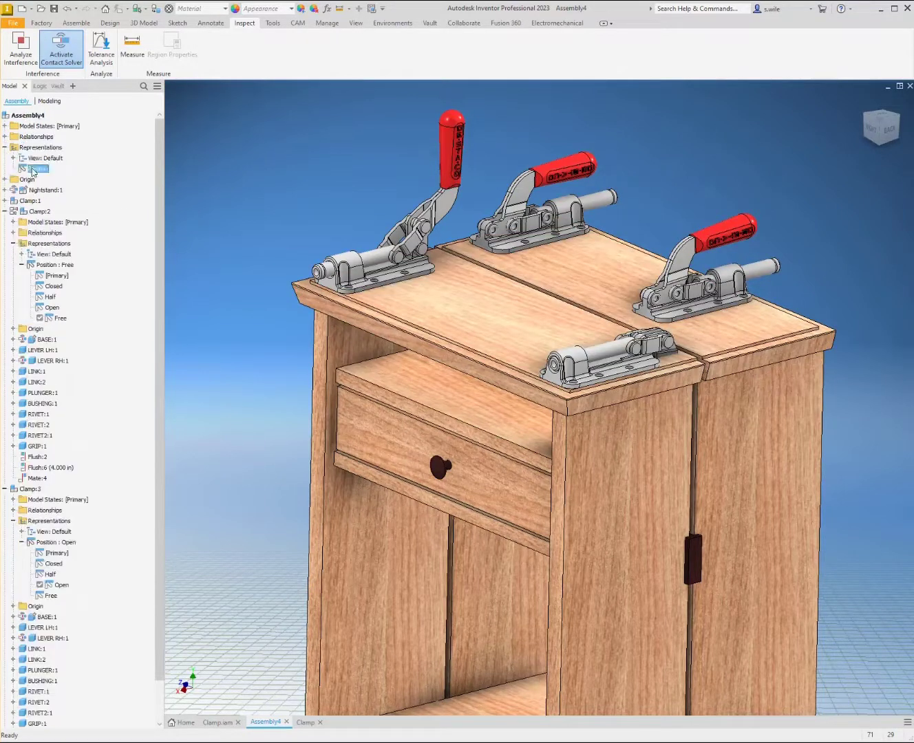
right_click(38, 168)
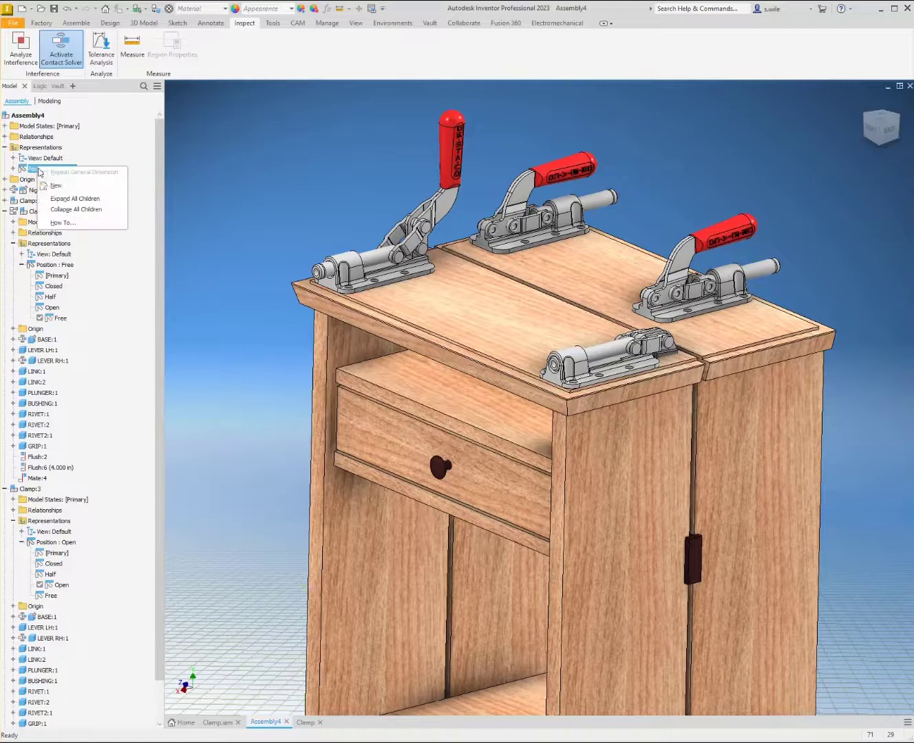
left_click(49, 187)
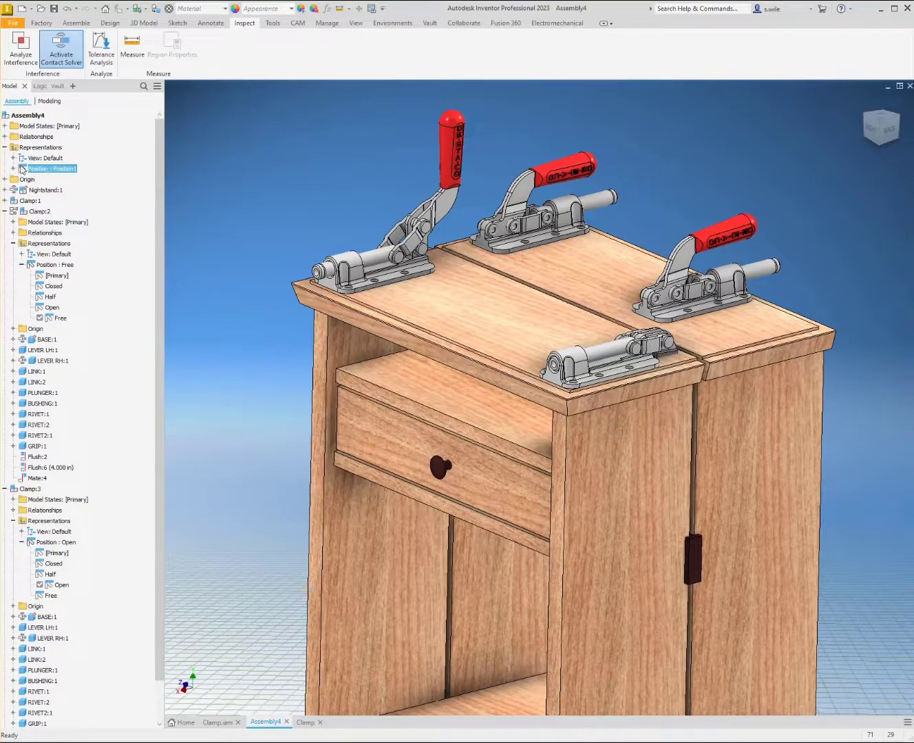
Step: Activate the Position1 positional representation at the top level of Assembly4
left_click(13, 169)
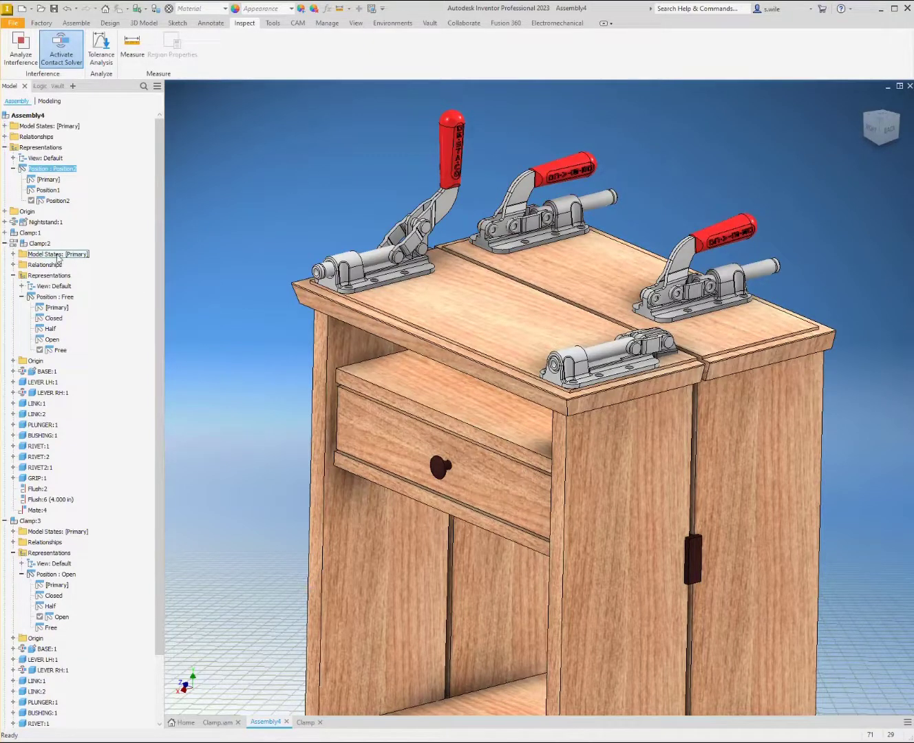
left_click(47, 191)
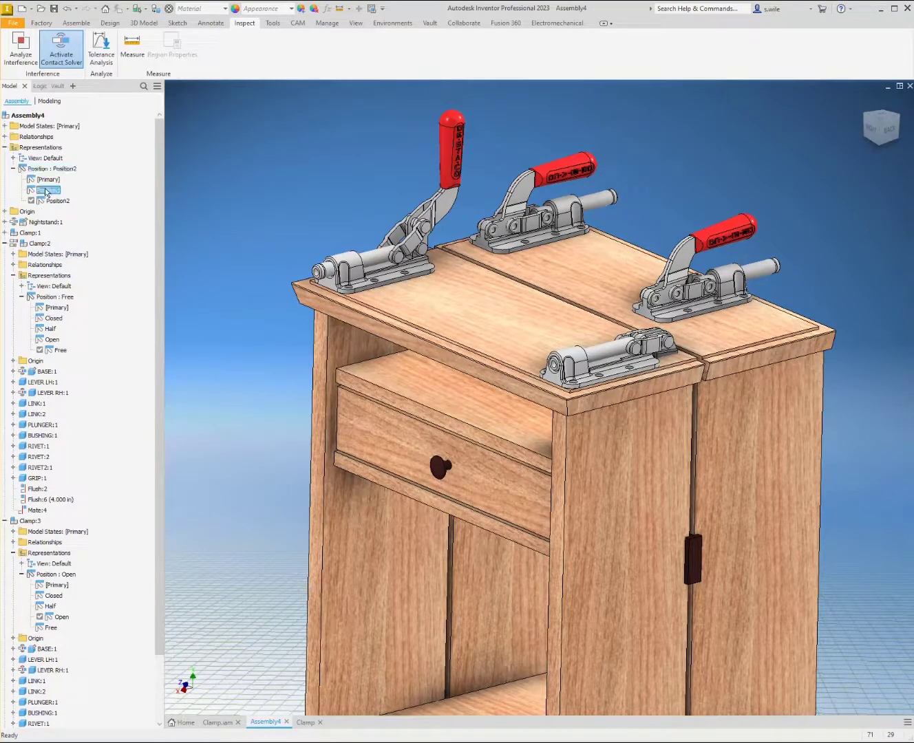
double_click(46, 190)
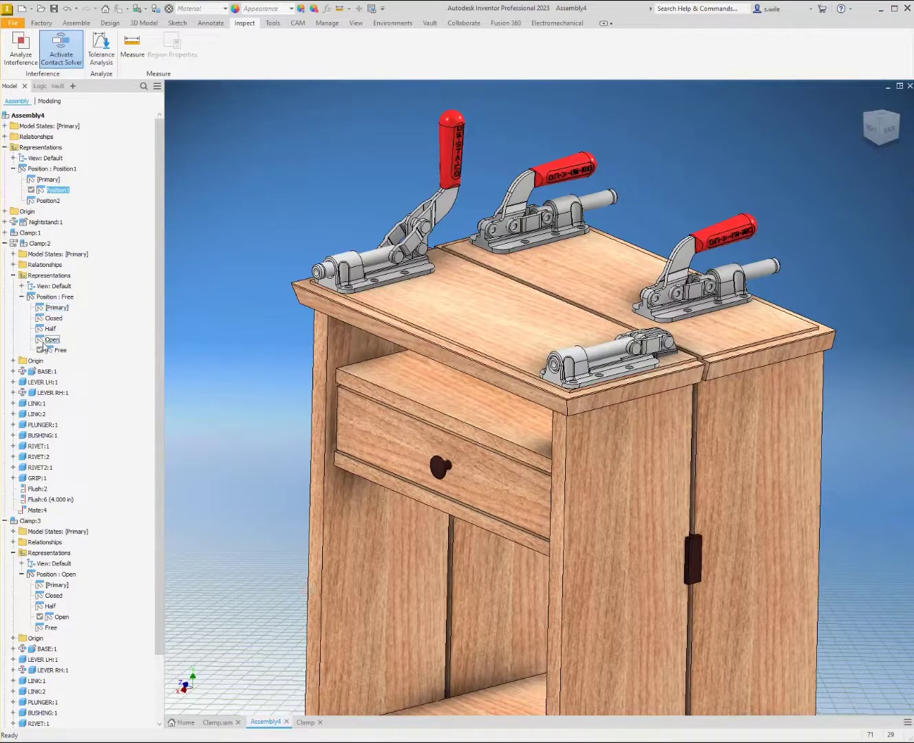
Step: Override Clamp:2 and Clamp:3 with their Closed positional representations within Position1
left_click(51, 318)
double_click(50, 318)
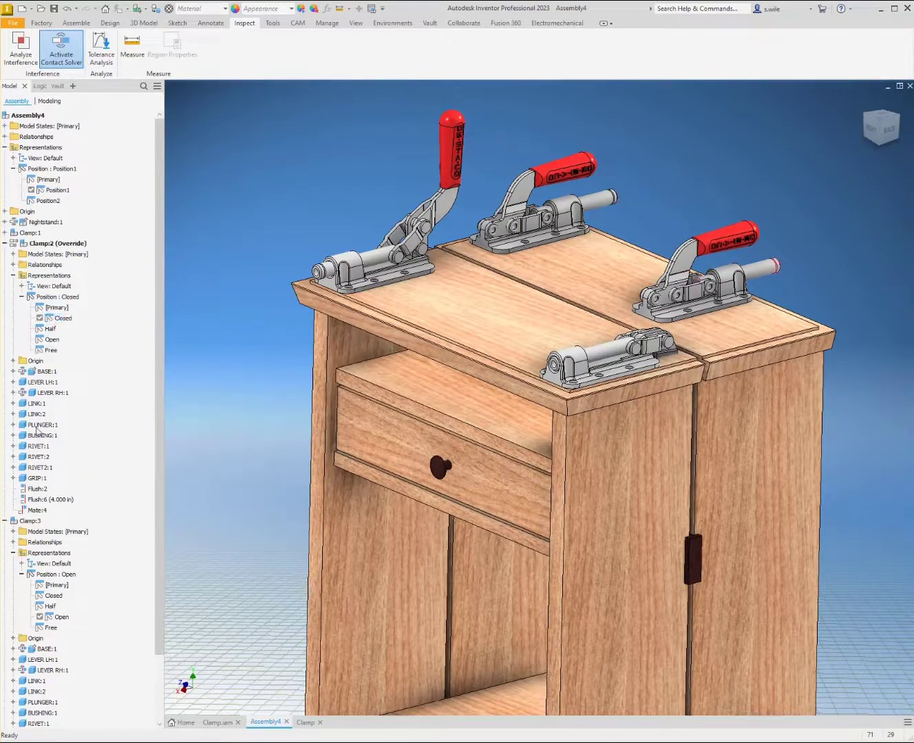
double_click(52, 596)
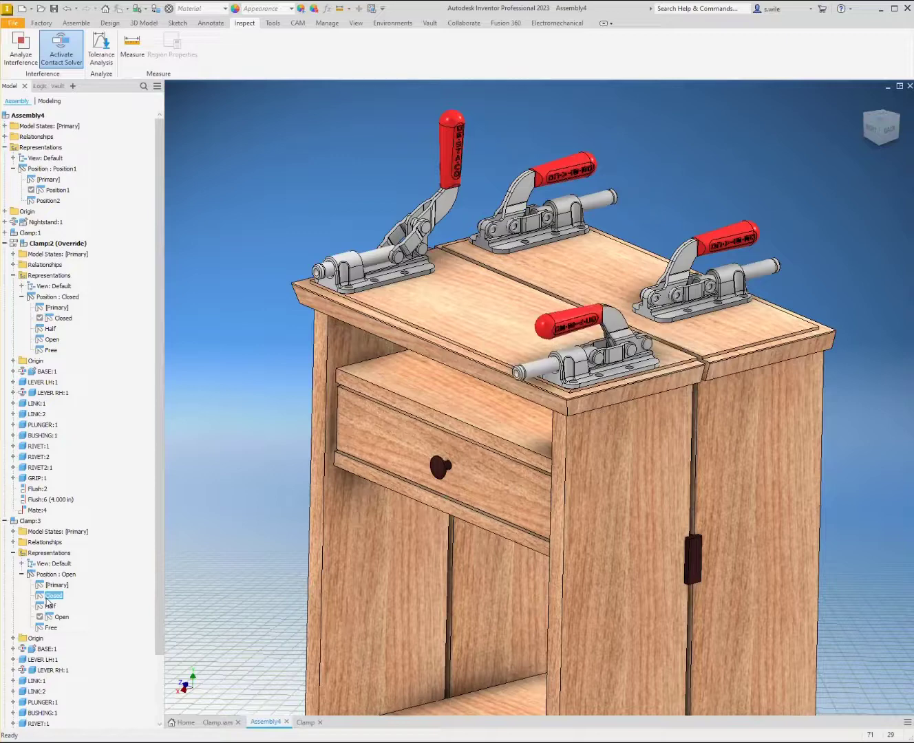
Step: Expand the representations of Clamp:4 and activate its Closed positional representation
scroll(66, 558, "down", 3)
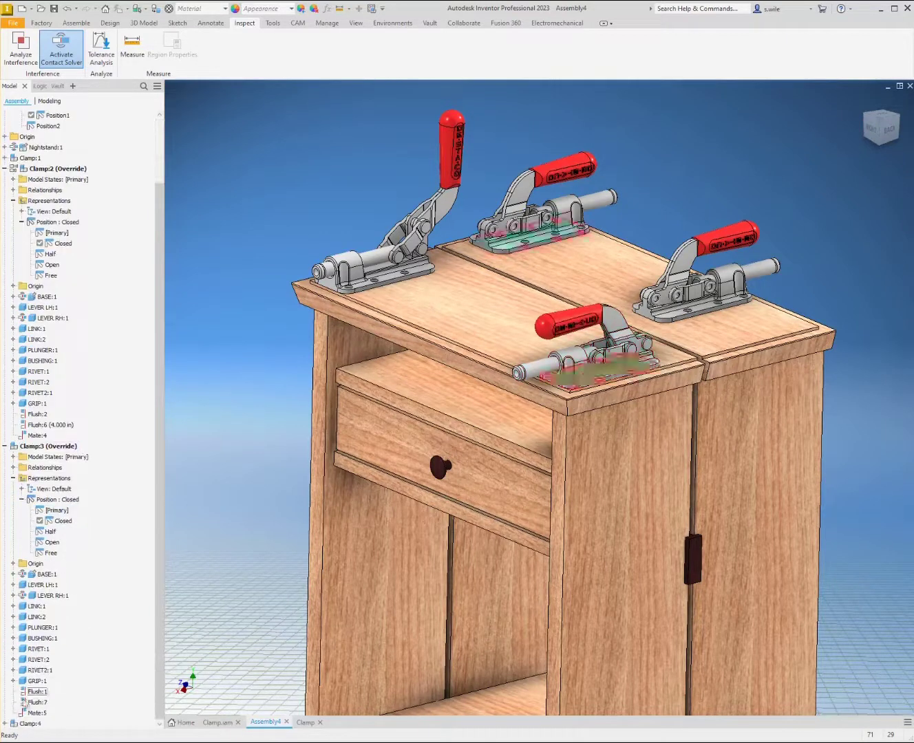
left_click(6, 724)
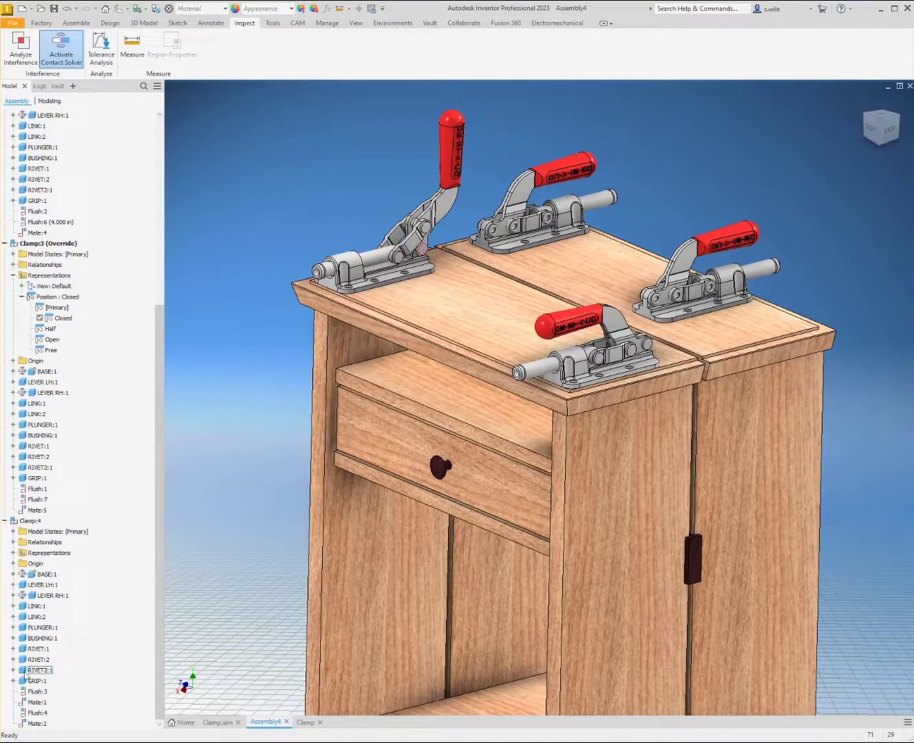
left_click(13, 542)
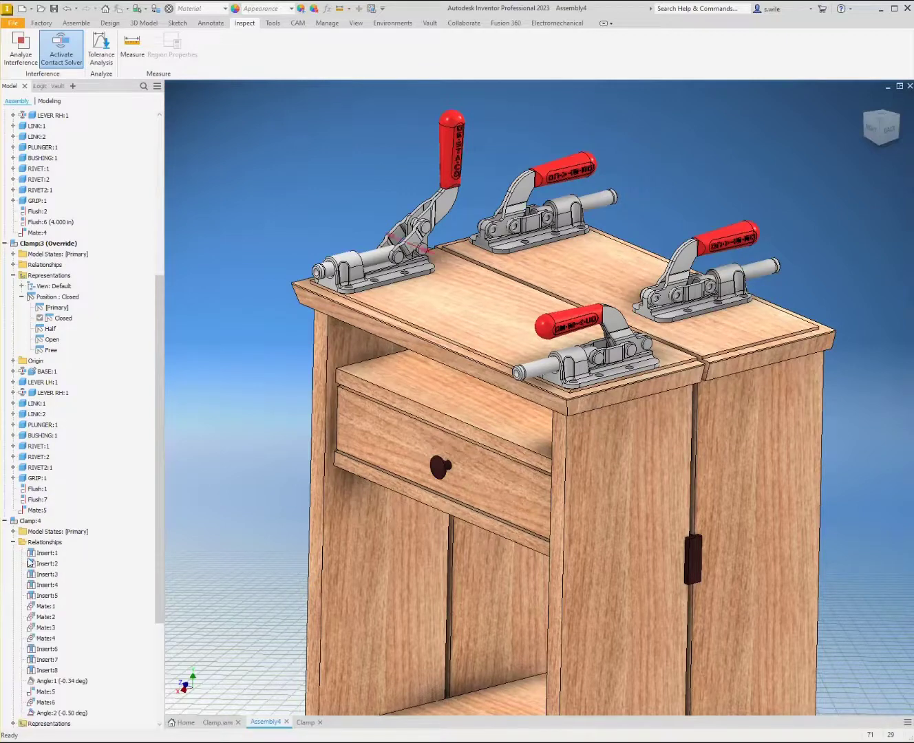
left_click(13, 543)
left_click(13, 553)
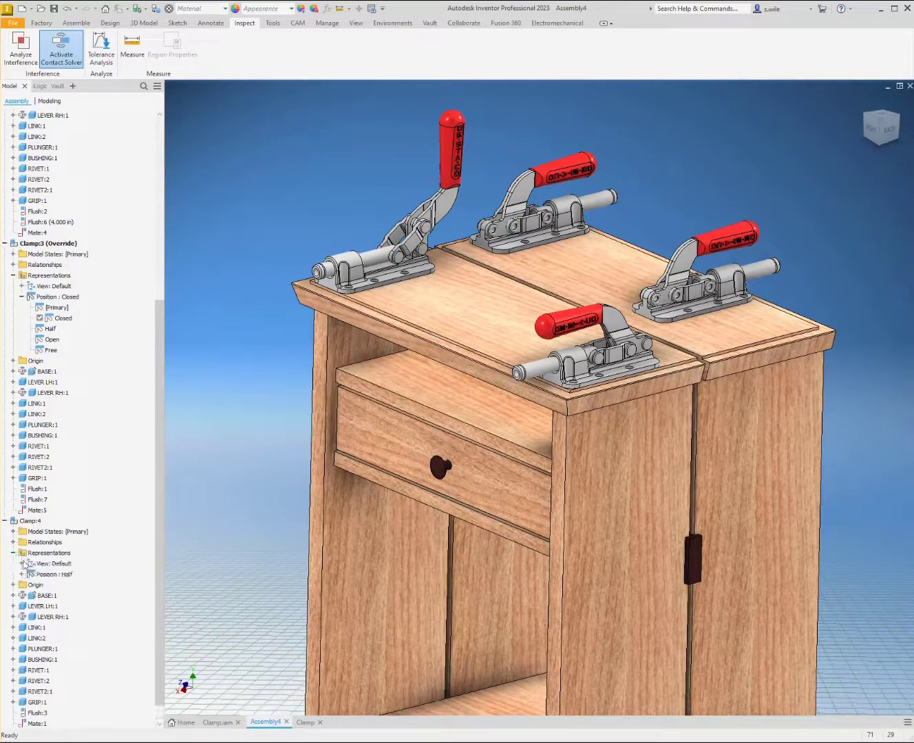
left_click(21, 575)
double_click(41, 595)
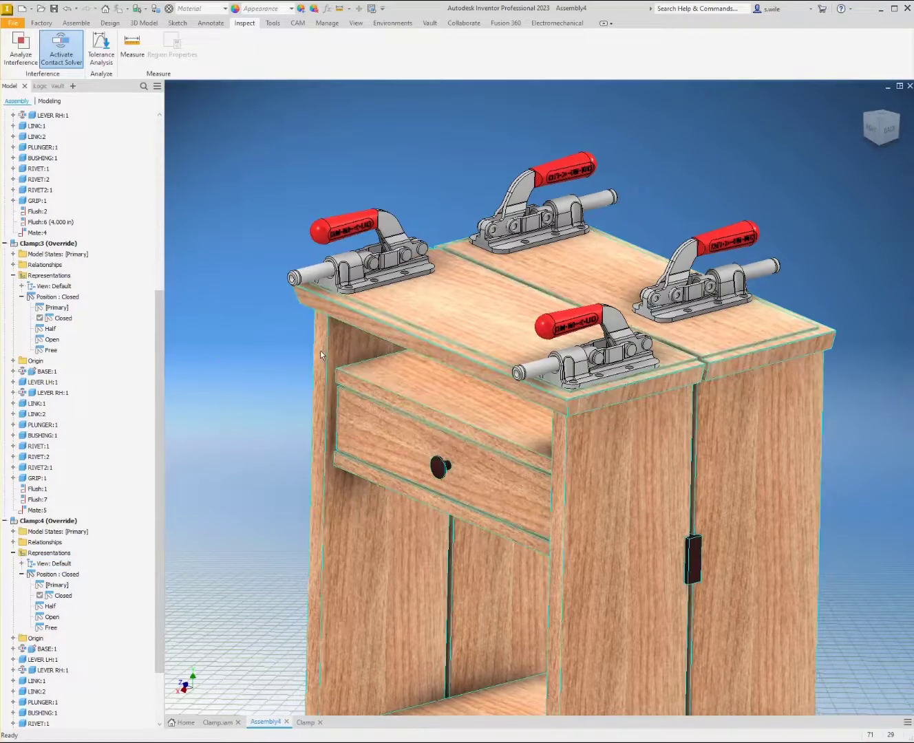
Step: Expand the representations of Nightstand:1 and activate its Drawer Opened positional representation
scroll(30, 275, "up", 9)
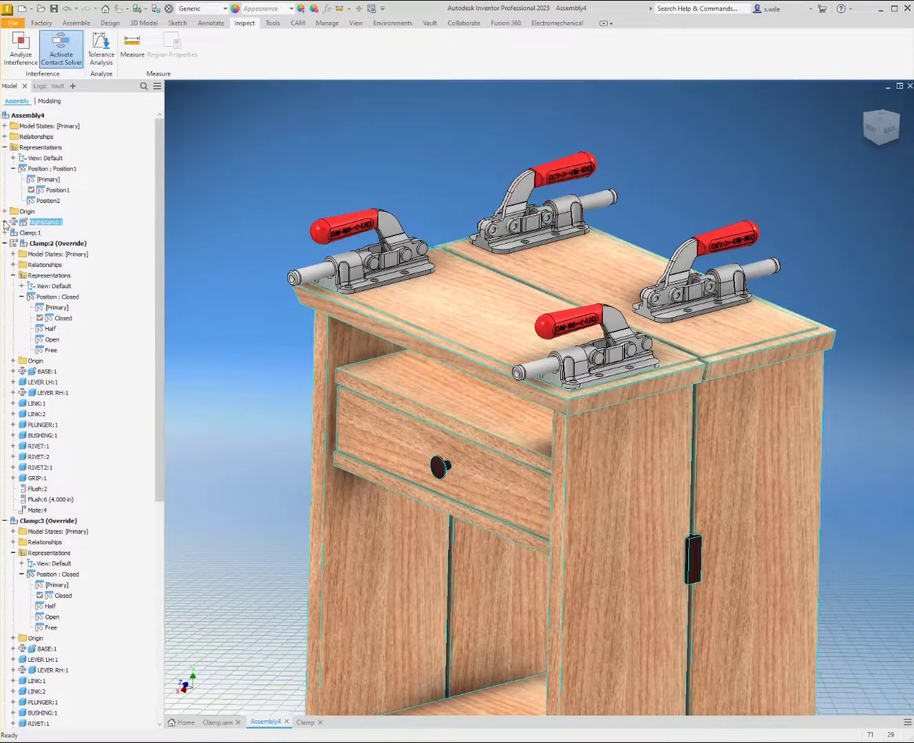
left_click(5, 222)
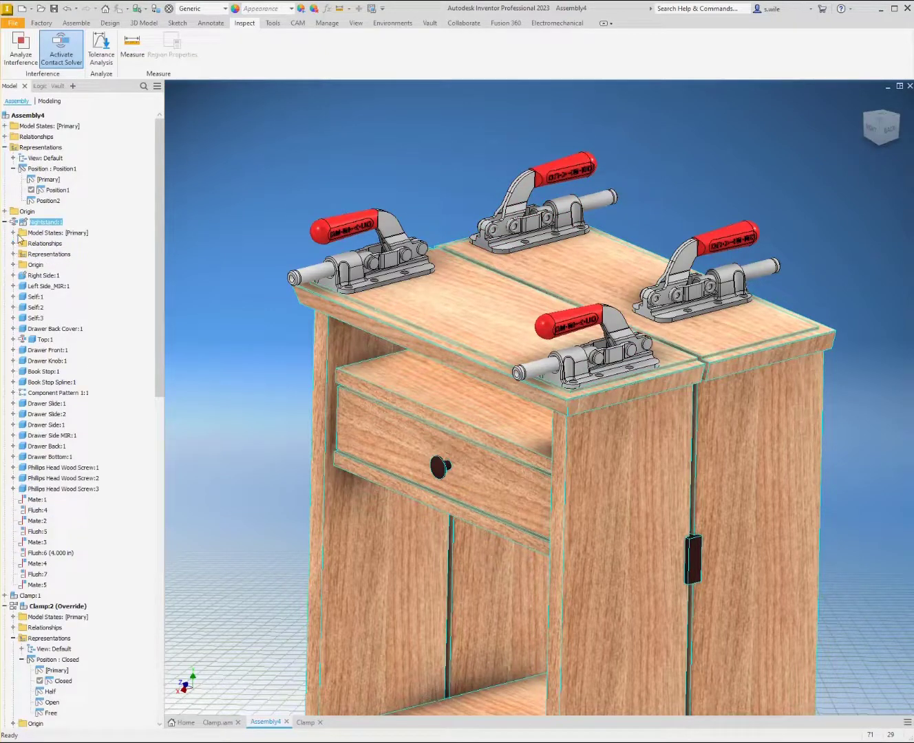
left_click(13, 255)
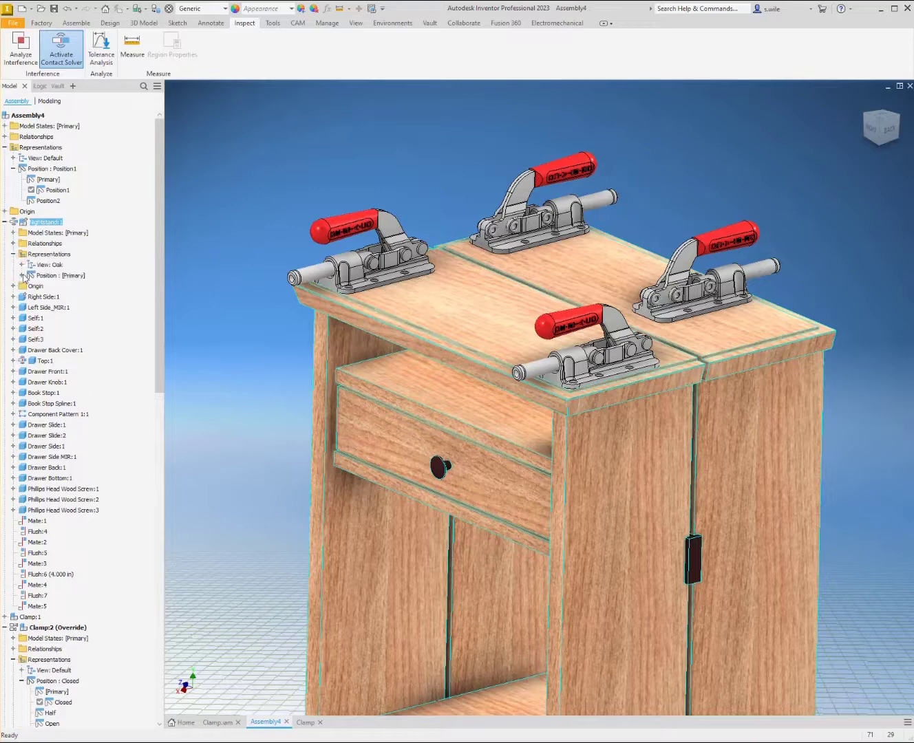
left_click(21, 275)
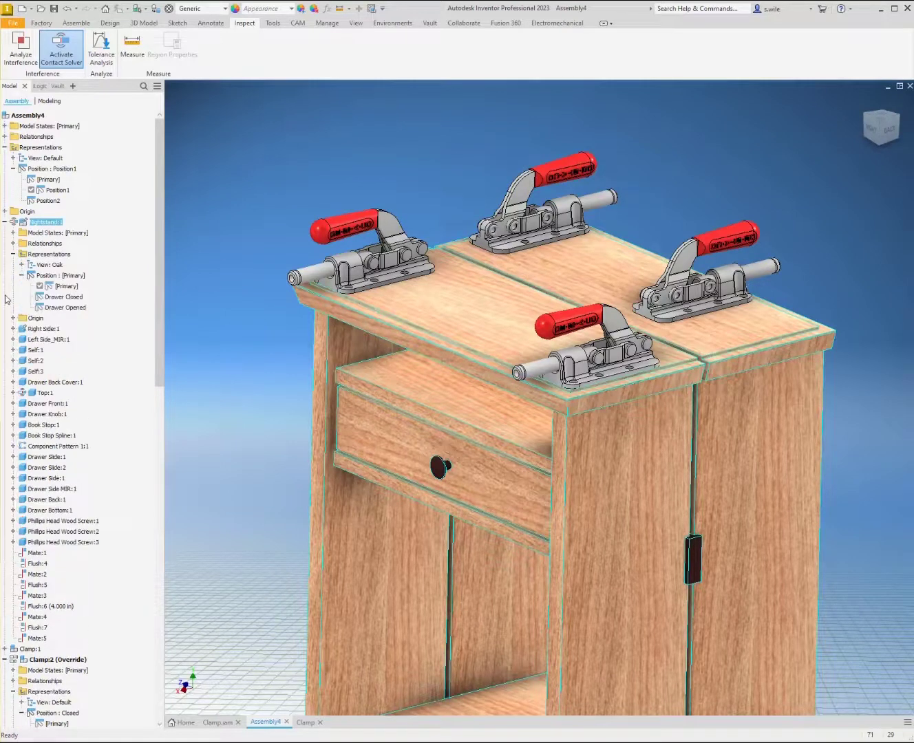
double_click(64, 308)
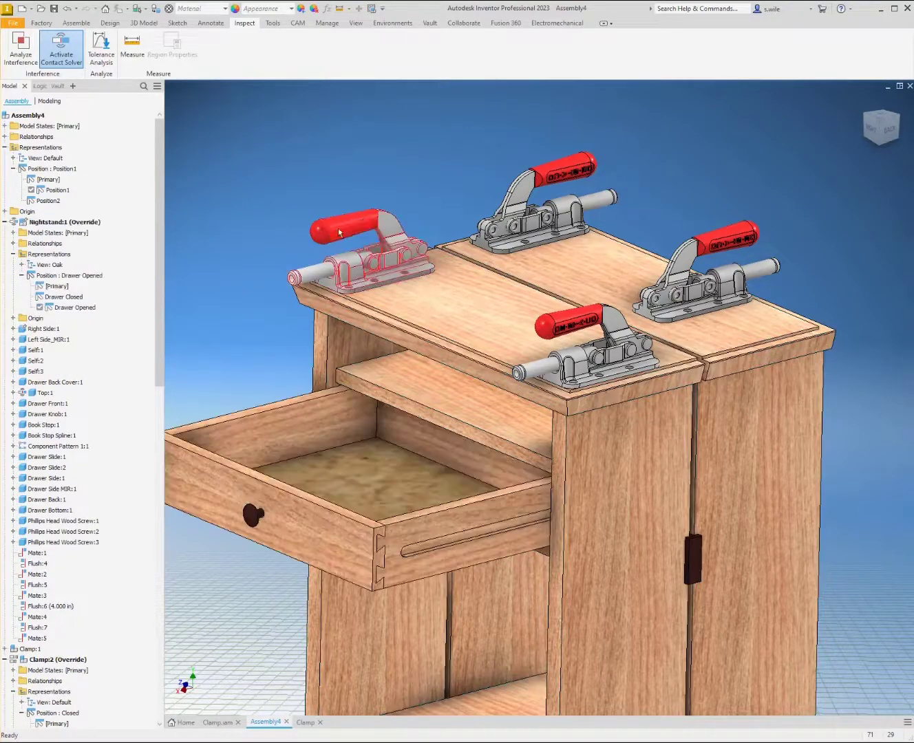
middle_click_drag(278, 183, 325, 173)
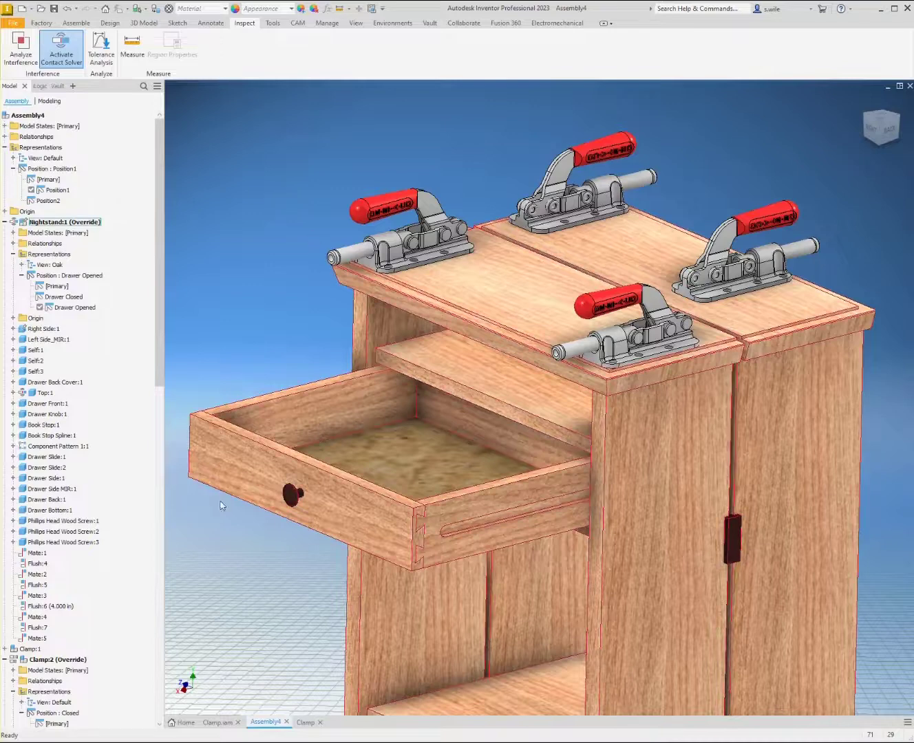
Step: Switch to the Clamp drawing
left_click(300, 724)
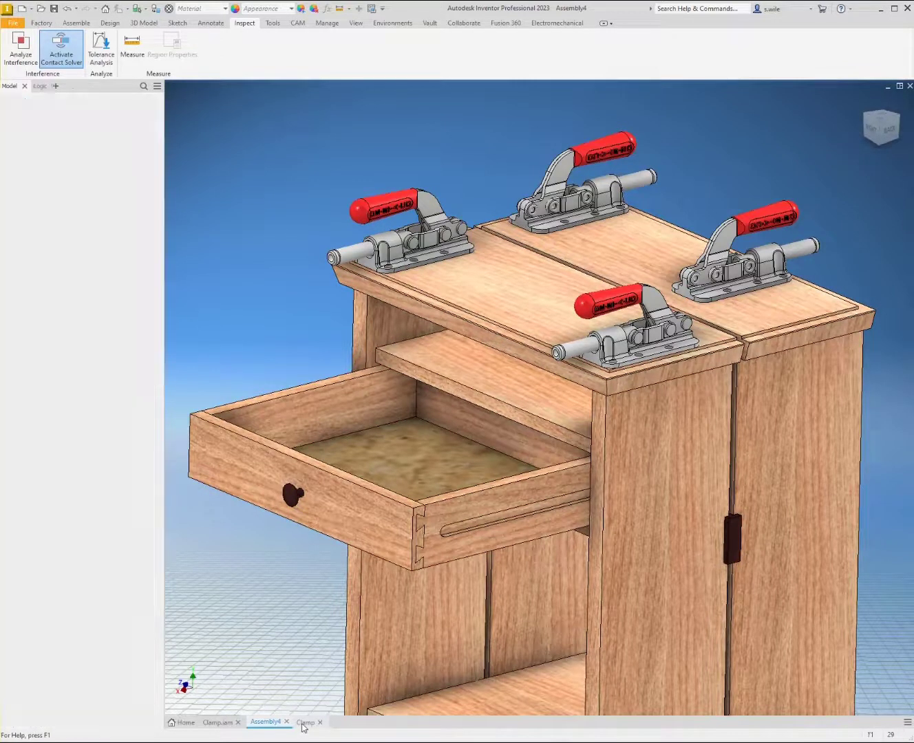